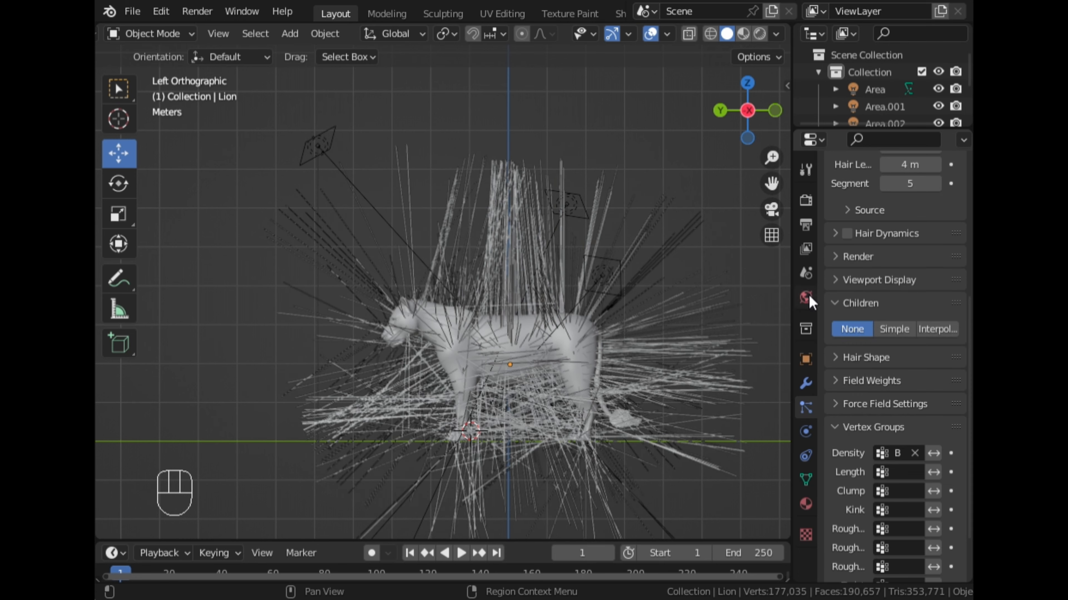
- Set the hair length of the lion's particle system to 0.1 m and check the hairs around the head and chest
{"action": "scroll", "coordinate": [874, 260], "scroll_direction": "up", "scroll_amount": 6}
{"action": "left_click", "coordinate": [909, 302]}
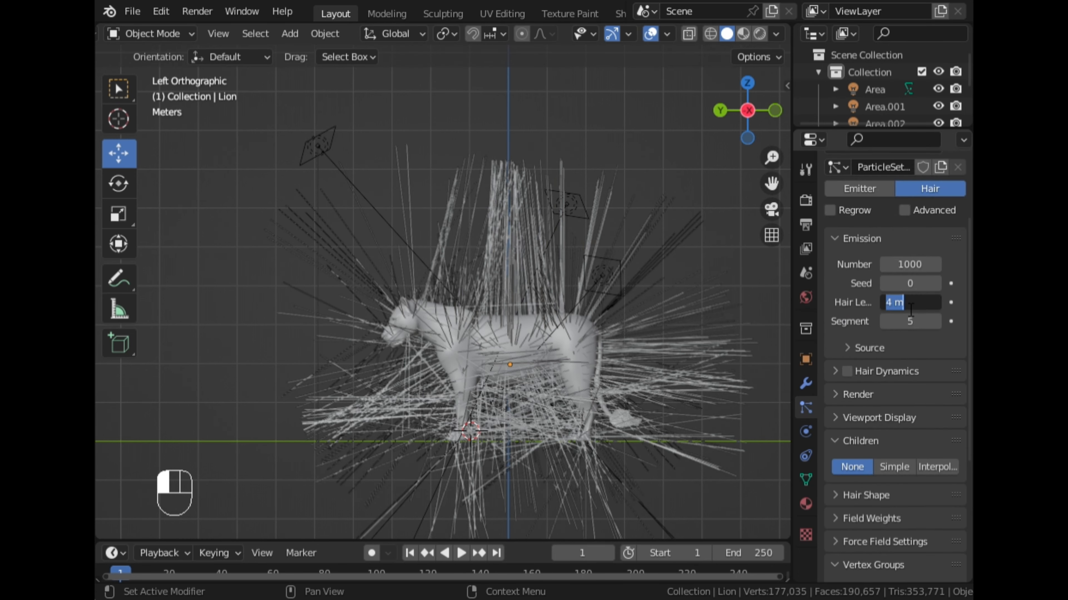
{"action": "key", "text": "BackSpace"}
{"action": "type", "text": ".1"}
{"action": "key", "text": "Return"}
{"action": "scroll", "coordinate": [534, 317], "scroll_direction": "up", "scroll_amount": 8}
{"action": "middle_click_drag", "start_coordinate": [484, 327], "coordinate": [588, 352]}
{"action": "scroll", "coordinate": [588, 352], "scroll_direction": "up", "scroll_amount": 3}
{"action": "scroll", "coordinate": [656, 251], "scroll_direction": "down", "scroll_amount": 3}
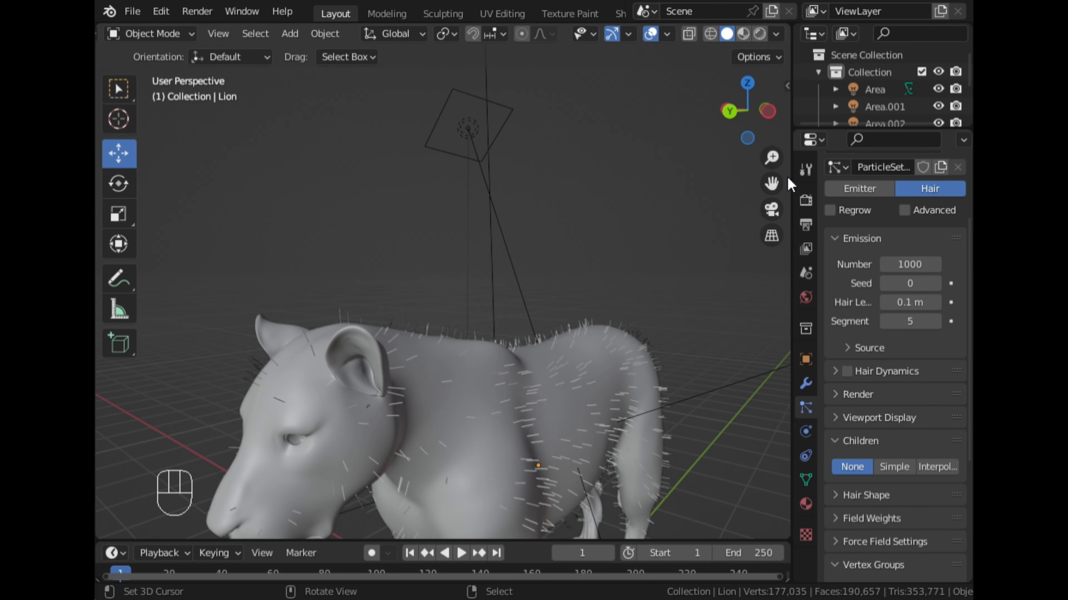
{"action": "left_click_drag", "start_coordinate": [772, 184], "coordinate": [795, 30]}
{"action": "scroll", "coordinate": [598, 257], "scroll_direction": "up", "scroll_amount": 4}
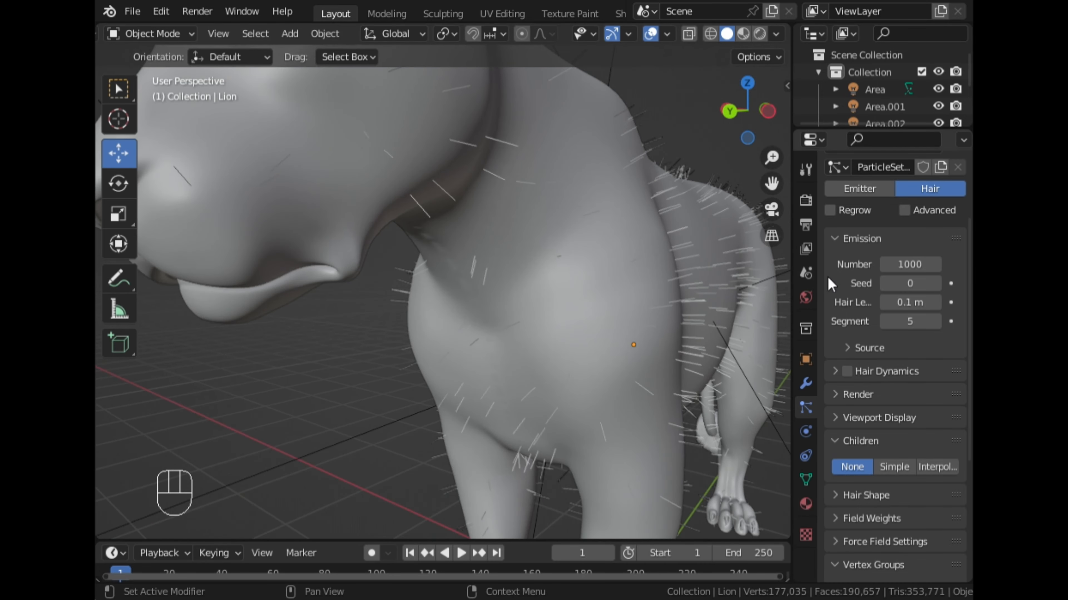
- Shorten the lion's hair length to 0.05 m
{"action": "left_click", "coordinate": [912, 303]}
{"action": "type", "text": ".05"}
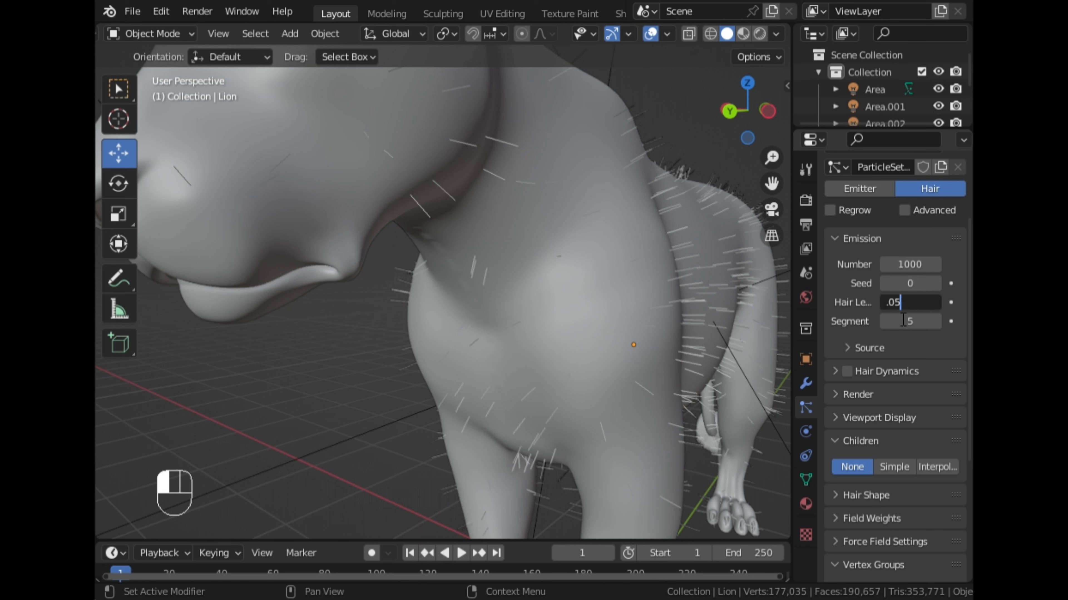
{"action": "left_click", "coordinate": [902, 321]}
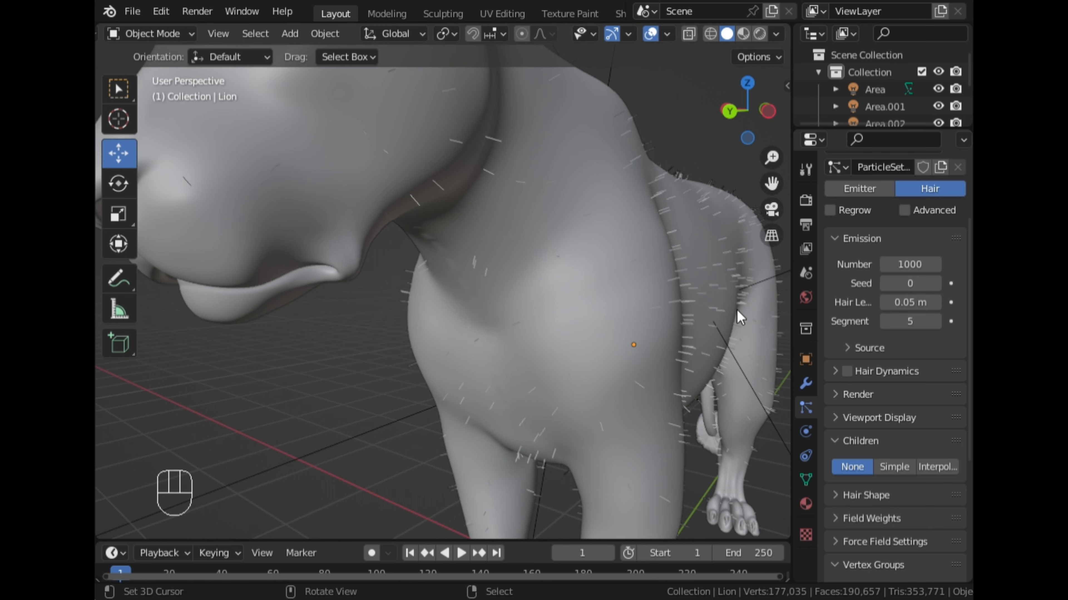
- Set the lion's hair length to 0.02 m and inspect the shorter fur on the head and body
{"action": "left_click", "coordinate": [905, 309]}
{"action": "type", "text": ".02"}
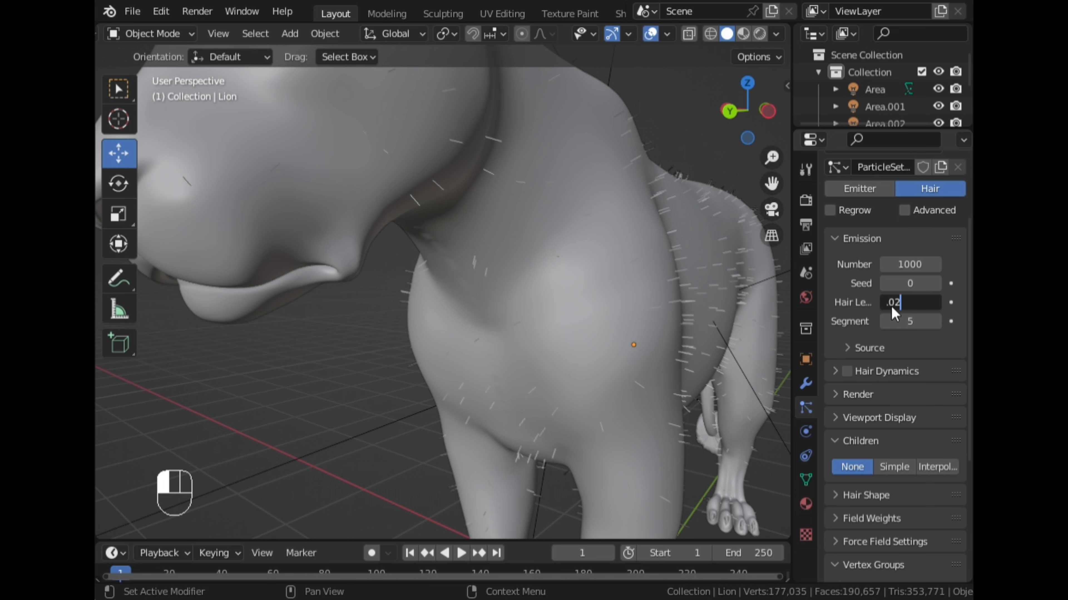
{"action": "key", "text": "Return"}
{"action": "scroll", "coordinate": [613, 308], "scroll_direction": "down", "scroll_amount": 6}
{"action": "middle_click_drag", "start_coordinate": [609, 290], "coordinate": [661, 290]}
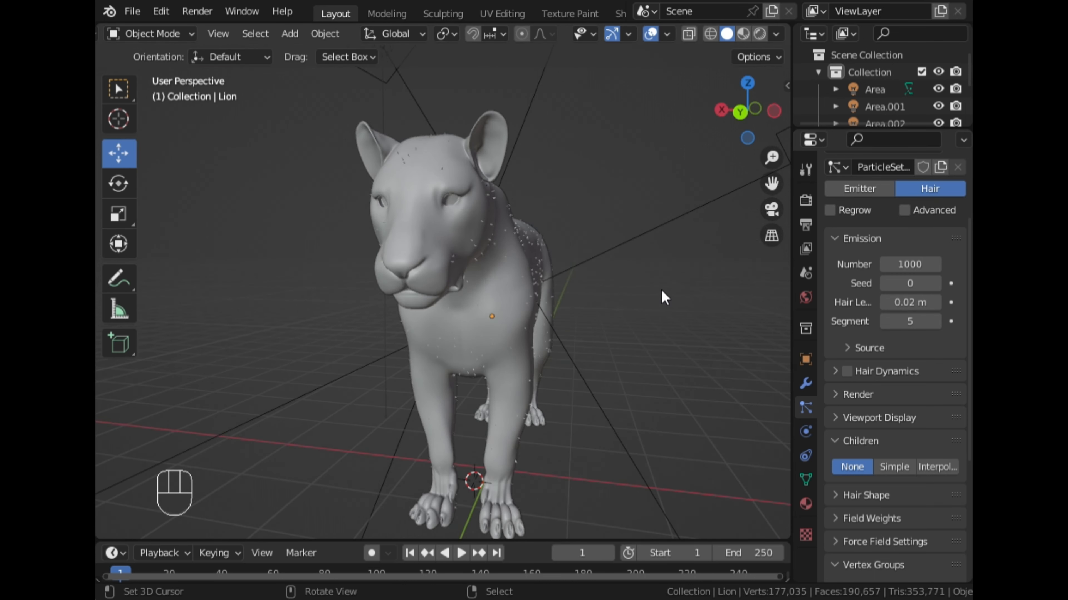
{"action": "scroll", "coordinate": [661, 298], "scroll_direction": "up", "scroll_amount": 4}
{"action": "scroll", "coordinate": [647, 290], "scroll_direction": "down", "scroll_amount": 3}
{"action": "middle_click_drag", "start_coordinate": [596, 302], "coordinate": [521, 206]}
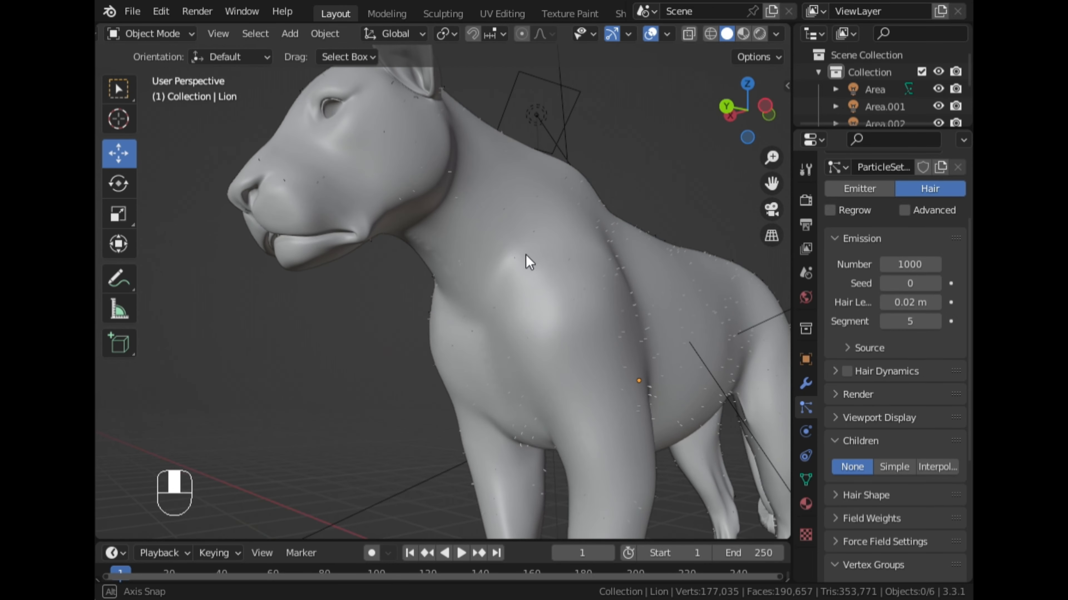
- Set the number of emitted hairs to 5000
{"action": "left_click", "coordinate": [899, 265]}
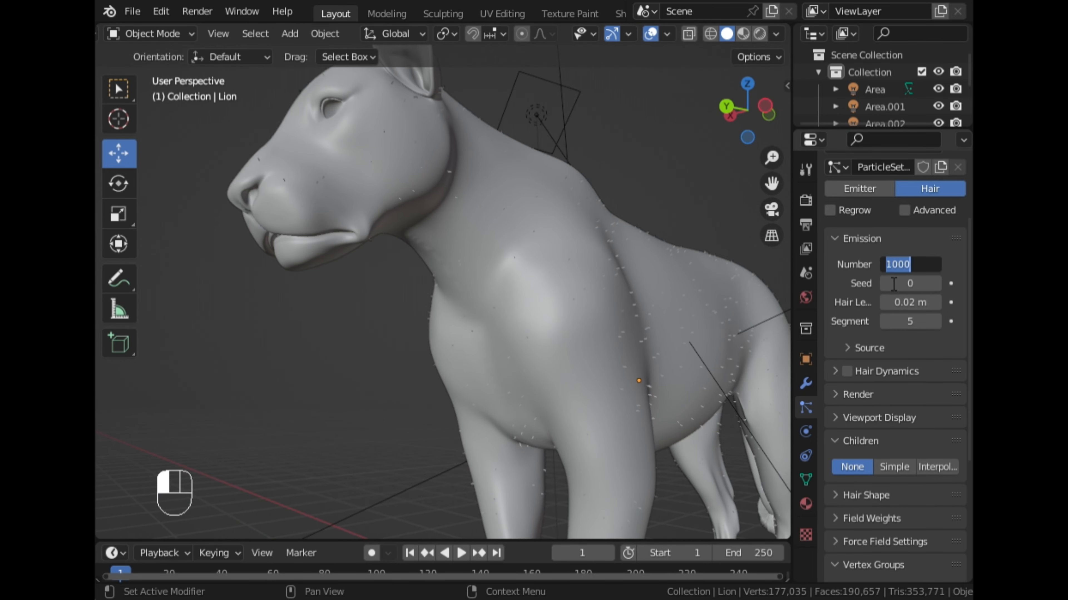
{"action": "type", "text": "500"}
{"action": "left_click", "coordinate": [878, 299]}
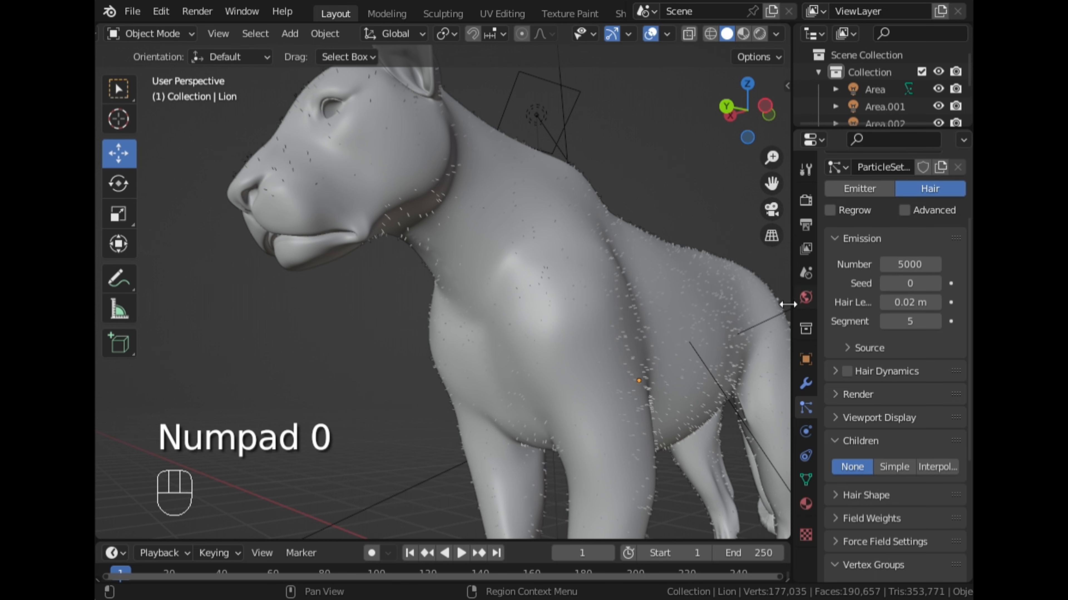
{"action": "mouse_move", "coordinate": [612, 272]}
{"action": "middle_mouse_down"}
{"action": "mouse_move", "coordinate": [711, 281]}
{"action": "mouse_move", "coordinate": [476, 286]}
{"action": "mouse_move", "coordinate": [627, 265]}
{"action": "middle_mouse_up"}
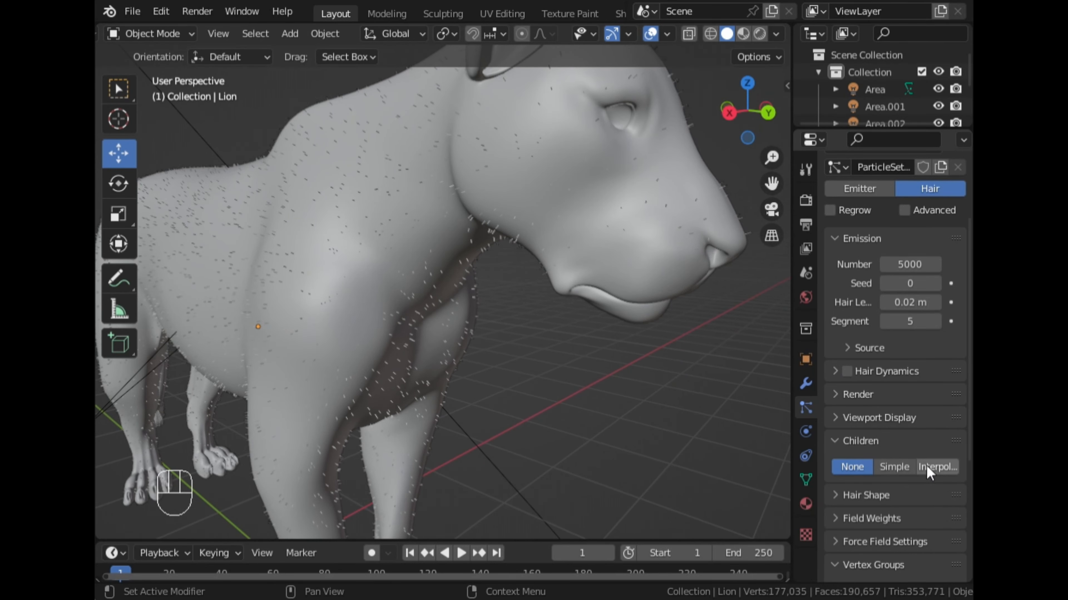
- Switch the hair particles' children to Interpolated and check the coverage across the lion's body
{"action": "left_click", "coordinate": [935, 467]}
{"action": "middle_click_drag", "start_coordinate": [714, 441], "coordinate": [481, 327]}
{"action": "scroll", "coordinate": [483, 321], "scroll_direction": "up", "scroll_amount": 2}
{"action": "left_click_drag", "start_coordinate": [771, 183], "coordinate": [690, 234]}
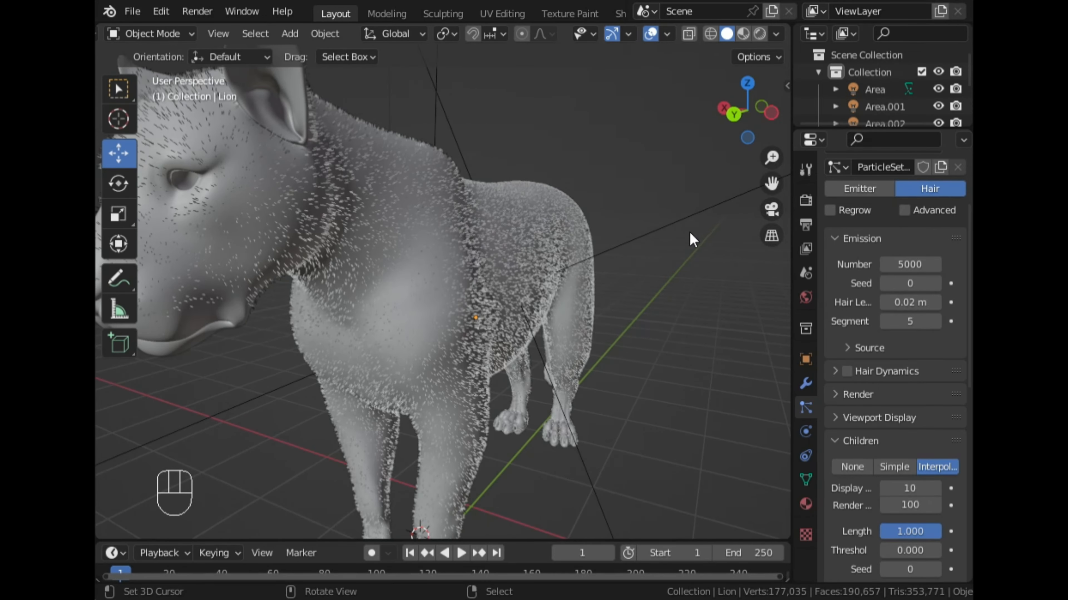
{"action": "scroll", "coordinate": [676, 258], "scroll_direction": "down", "scroll_amount": 3}
{"action": "middle_click_drag", "start_coordinate": [671, 276], "coordinate": [772, 336]}
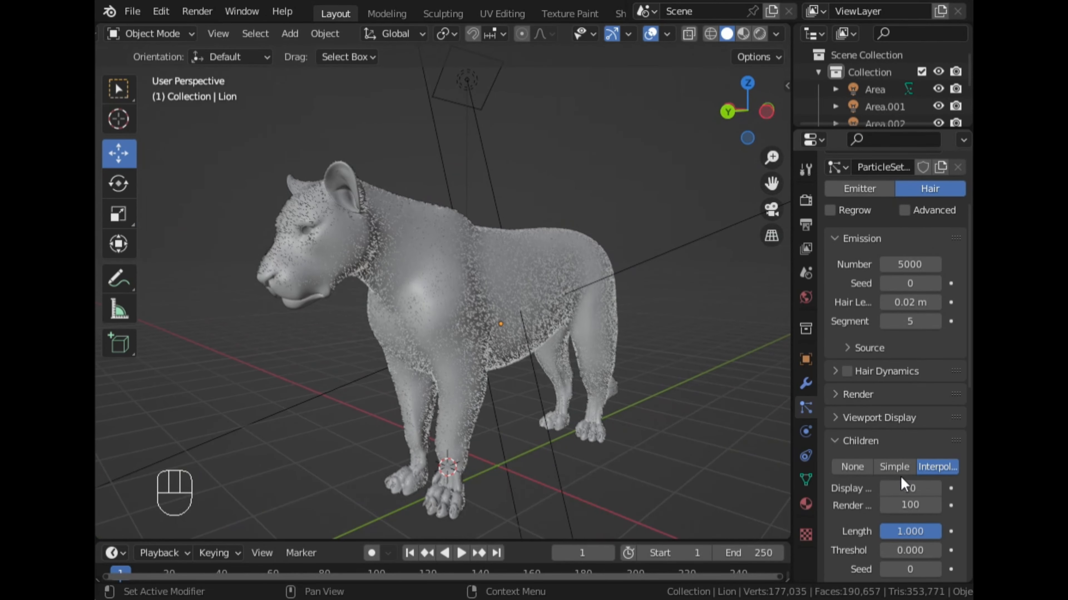
- Set the display amount of the interpolated children to 100
{"action": "left_click", "coordinate": [914, 490]}
{"action": "type", "text": "100"}
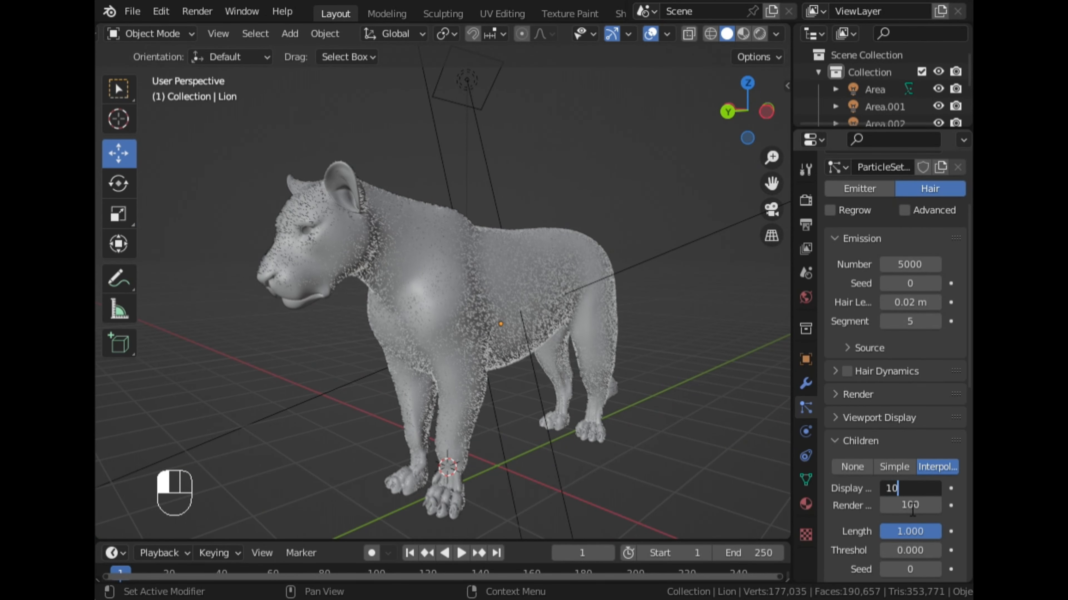
{"action": "key", "text": "Return"}
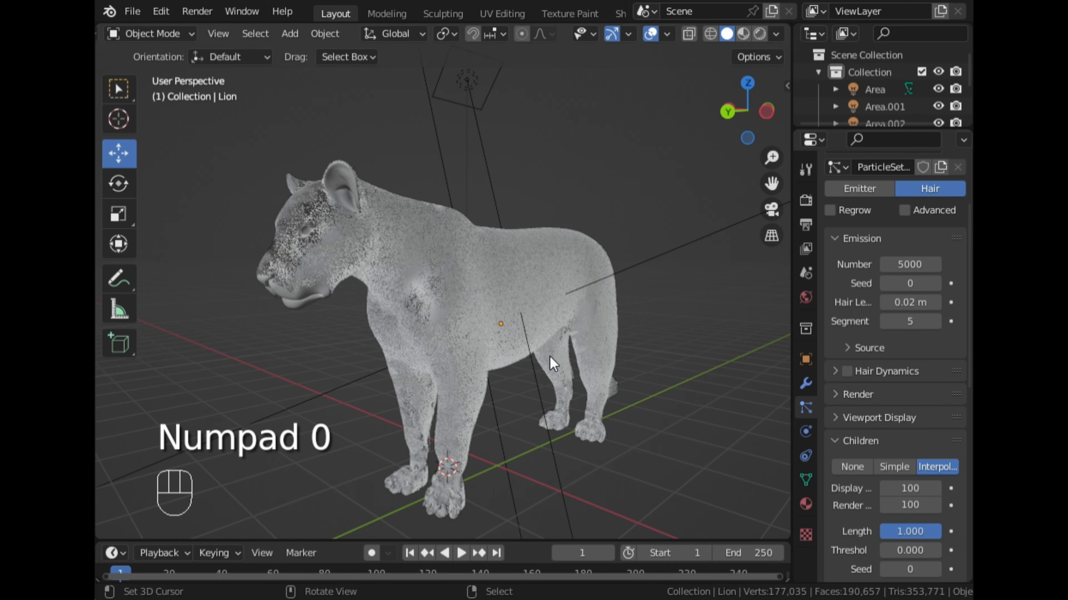
- Examine the density and direction of the fur on the lion's chest, face and neck up close
{"action": "scroll", "coordinate": [515, 353], "scroll_direction": "up", "scroll_amount": 4}
{"action": "middle_click_drag", "start_coordinate": [447, 340], "coordinate": [575, 299]}
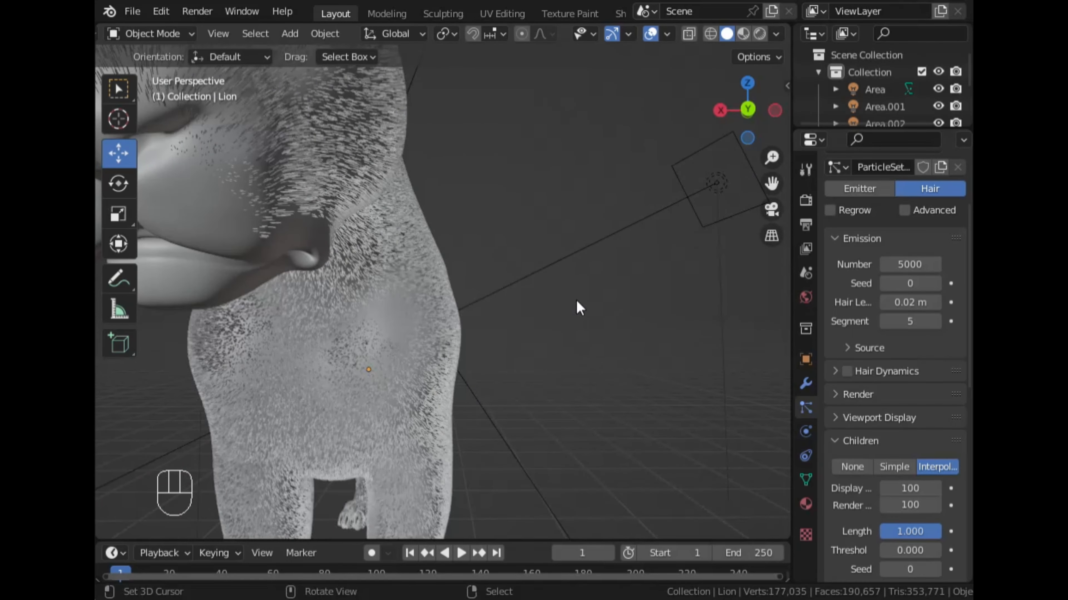
{"action": "left_click_drag", "start_coordinate": [775, 187], "coordinate": [823, 235]}
{"action": "scroll", "coordinate": [775, 189], "scroll_direction": "down", "scroll_amount": 3}
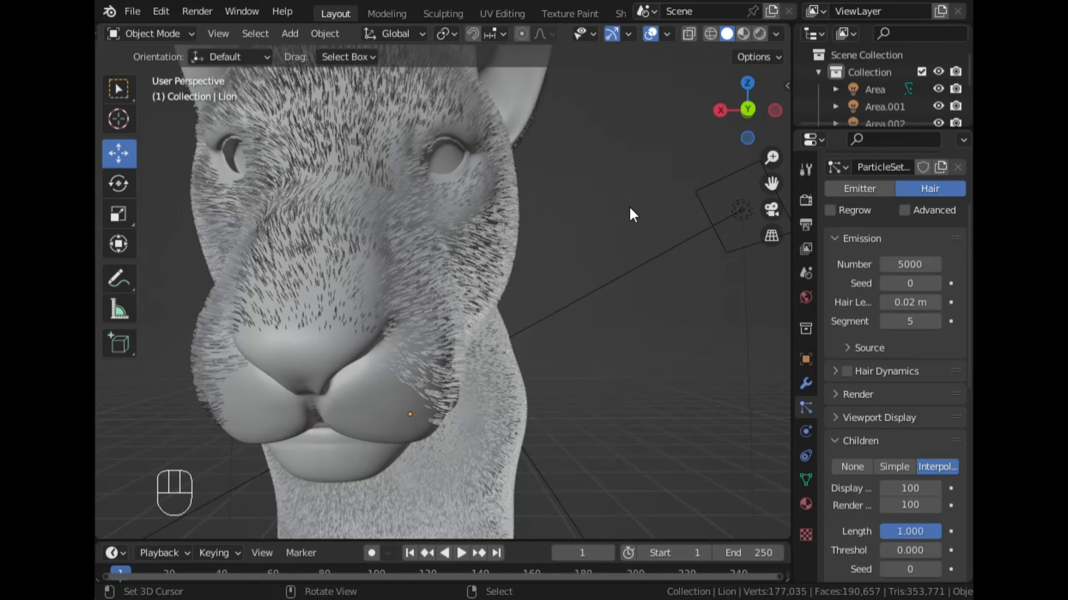
{"action": "scroll", "coordinate": [630, 207], "scroll_direction": "up", "scroll_amount": 4}
{"action": "mouse_move", "coordinate": [615, 212]}
{"action": "middle_mouse_down"}
{"action": "mouse_move", "coordinate": [511, 232]}
{"action": "mouse_move", "coordinate": [380, 297]}
{"action": "mouse_move", "coordinate": [484, 278]}
{"action": "mouse_move", "coordinate": [522, 241]}
{"action": "middle_mouse_up"}
{"action": "scroll", "coordinate": [511, 231], "scroll_direction": "up", "scroll_amount": 3}
{"action": "scroll", "coordinate": [500, 231], "scroll_direction": "down", "scroll_amount": 2}
{"action": "scroll", "coordinate": [380, 297], "scroll_direction": "up", "scroll_amount": 4}
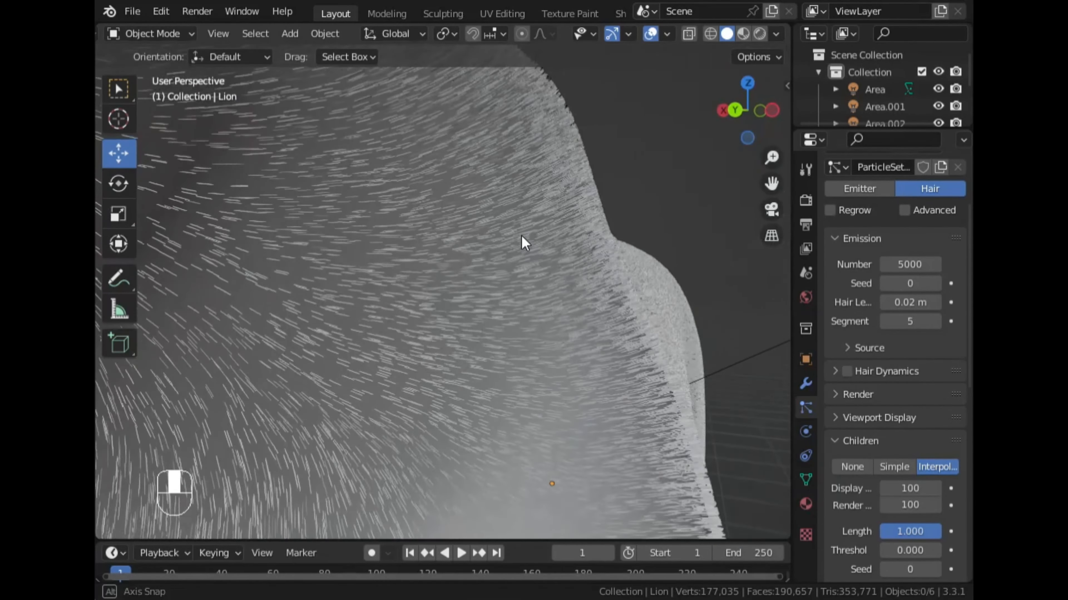
- Preview the lion's fur colour in Material Preview shading around the neck and head
{"action": "left_click", "coordinate": [743, 34]}
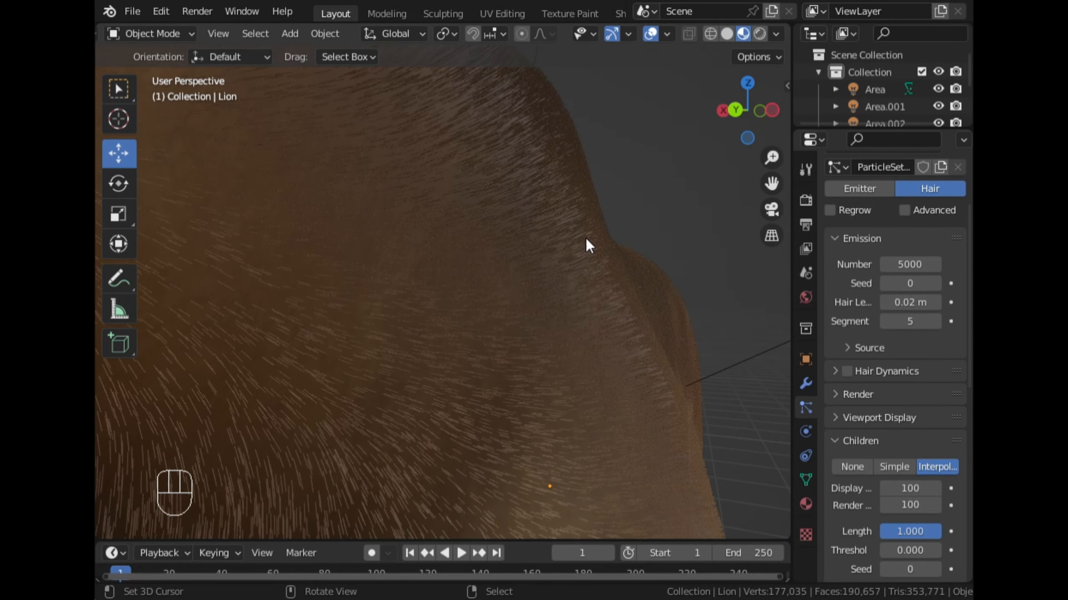
{"action": "middle_click_drag", "start_coordinate": [588, 241], "coordinate": [468, 266]}
{"action": "scroll", "coordinate": [496, 228], "scroll_direction": "down", "scroll_amount": 2}
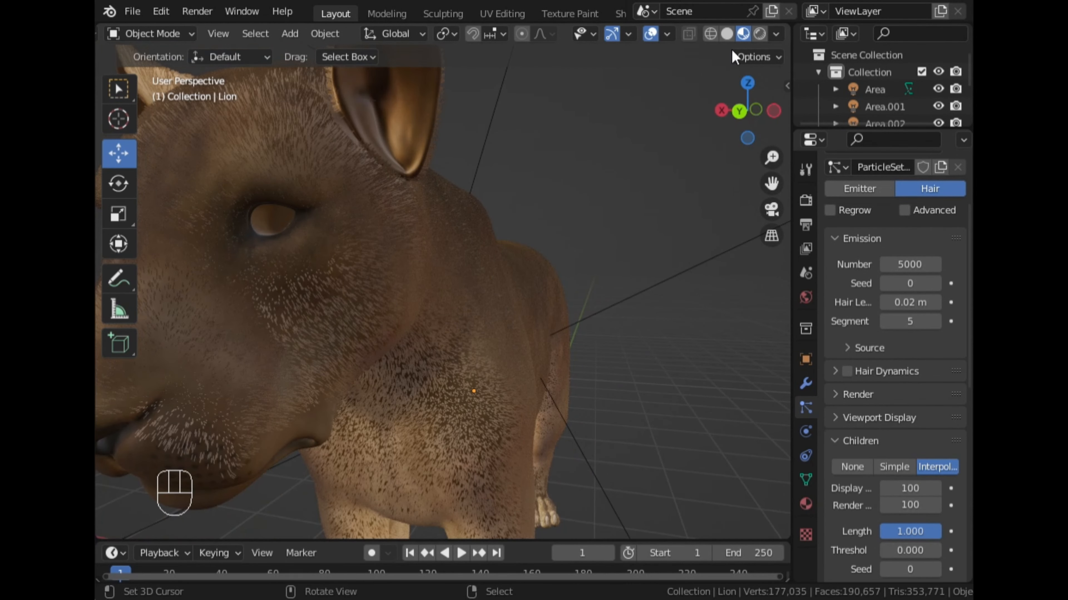
- Inspect the lion's fur in Rendered shading from the face to the flank
{"action": "left_click", "coordinate": [759, 34]}
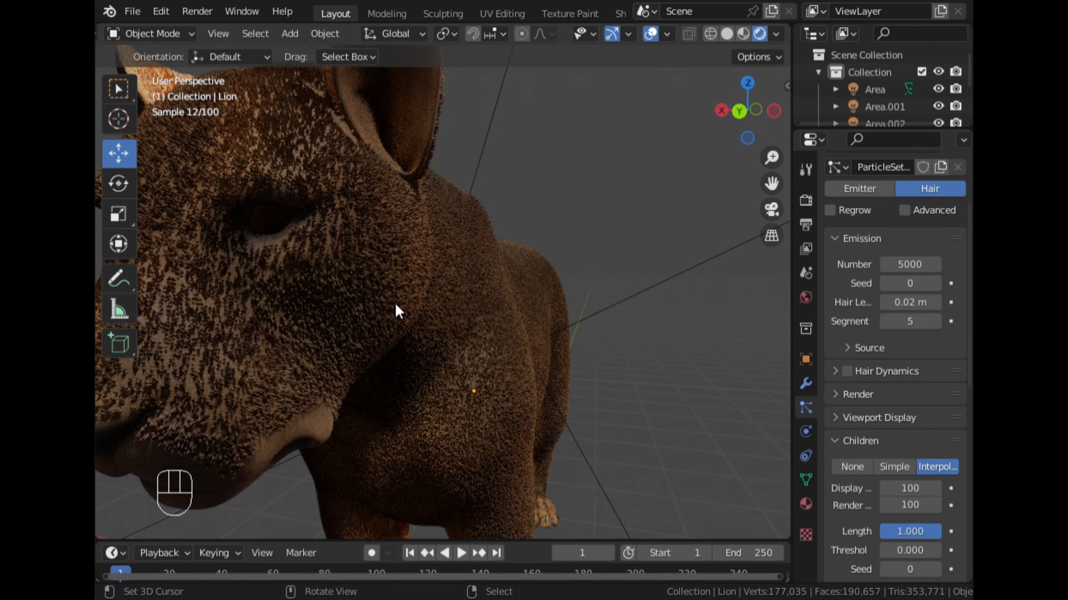
{"action": "scroll", "coordinate": [404, 297], "scroll_direction": "down", "scroll_amount": 5}
{"action": "middle_click_drag", "start_coordinate": [404, 297], "coordinate": [465, 291]}
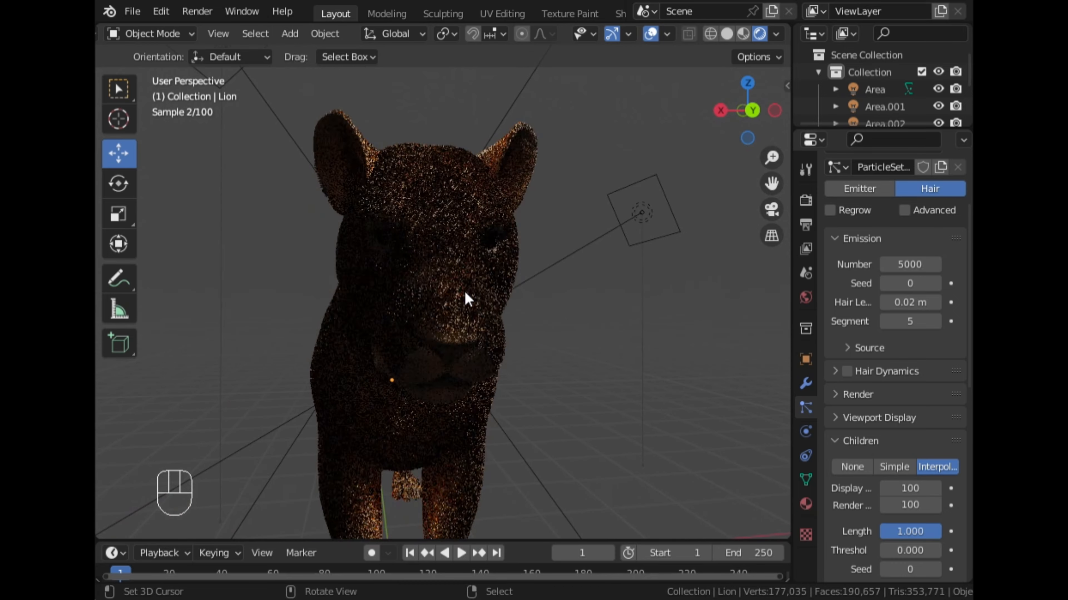
{"action": "scroll", "coordinate": [468, 299], "scroll_direction": "up", "scroll_amount": 4}
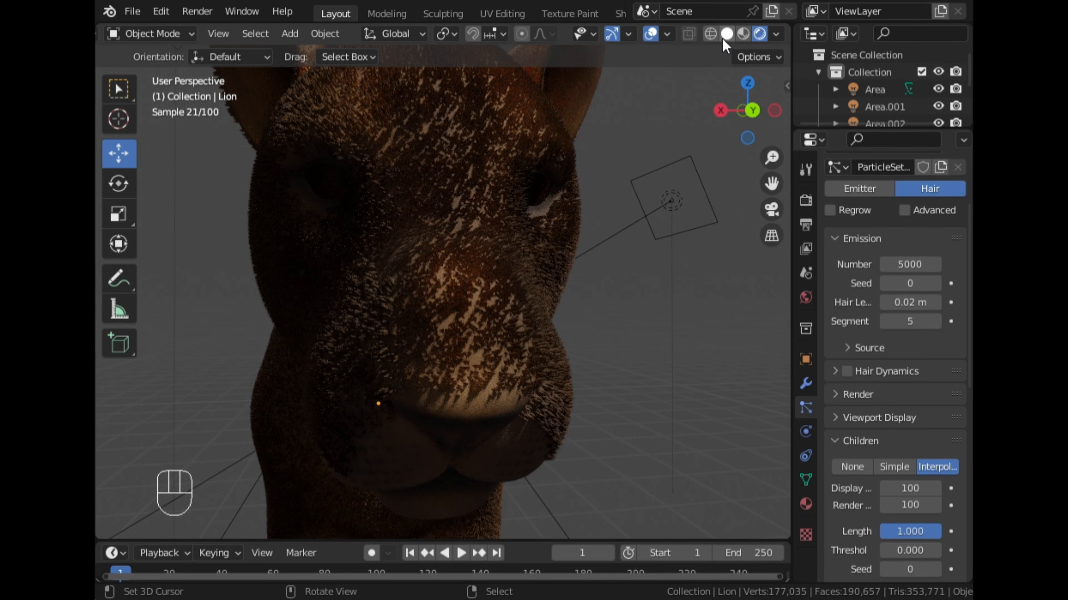
{"action": "scroll", "coordinate": [650, 186], "scroll_direction": "down", "scroll_amount": 6}
{"action": "middle_click_drag", "start_coordinate": [572, 274], "coordinate": [638, 281]}
{"action": "scroll", "coordinate": [505, 281], "scroll_direction": "up", "scroll_amount": 5}
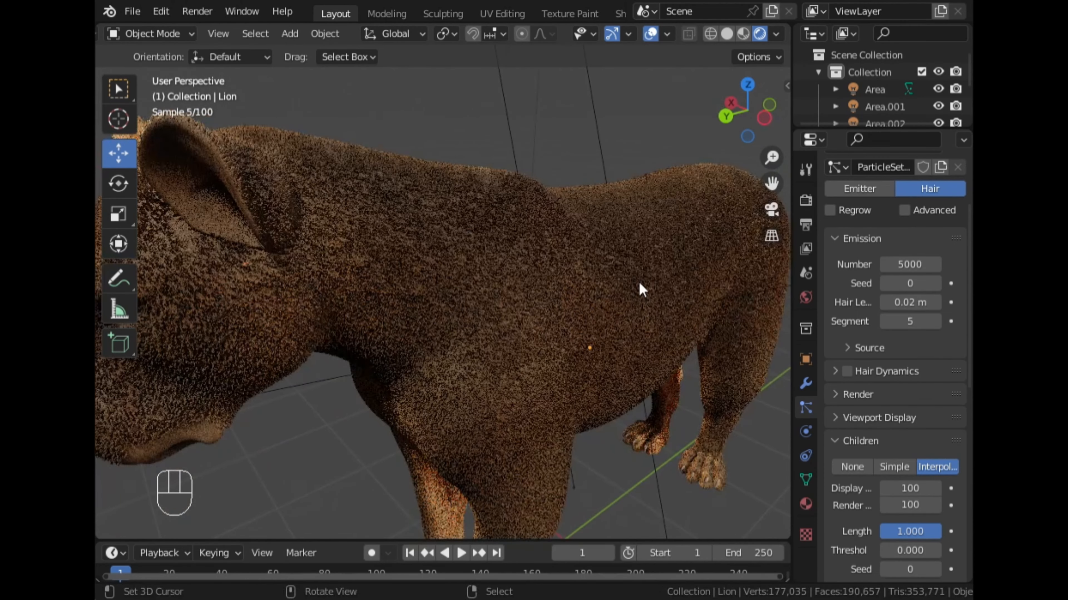
- Expand the Clumping settings of the interpolated hair children
{"action": "scroll", "coordinate": [839, 323], "scroll_direction": "down", "scroll_amount": 5}
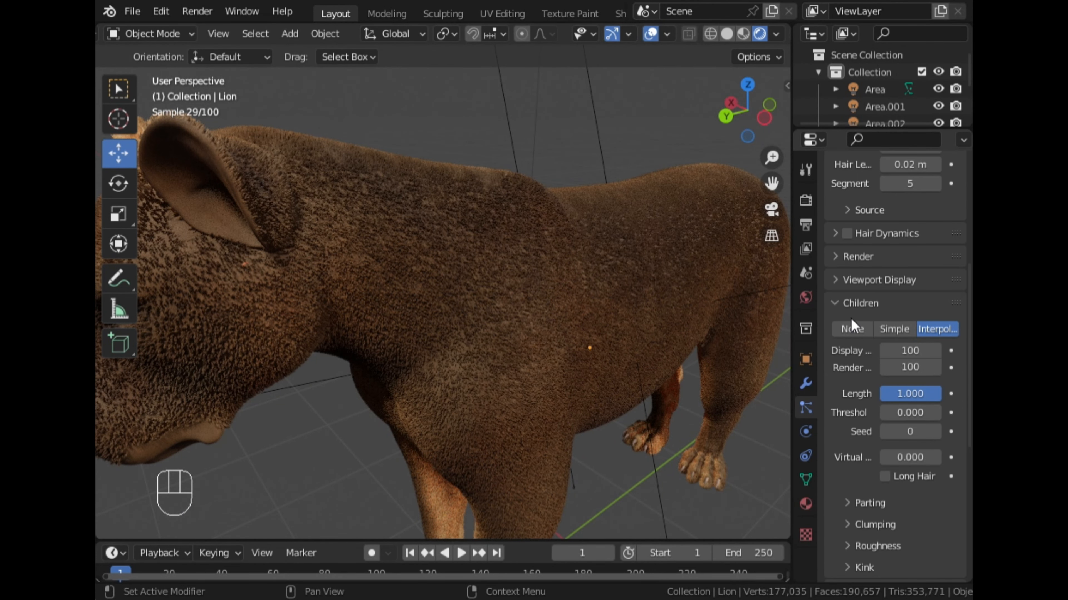
{"action": "left_click", "coordinate": [848, 303]}
{"action": "left_click", "coordinate": [853, 303]}
{"action": "scroll", "coordinate": [895, 400], "scroll_direction": "down", "scroll_amount": 5}
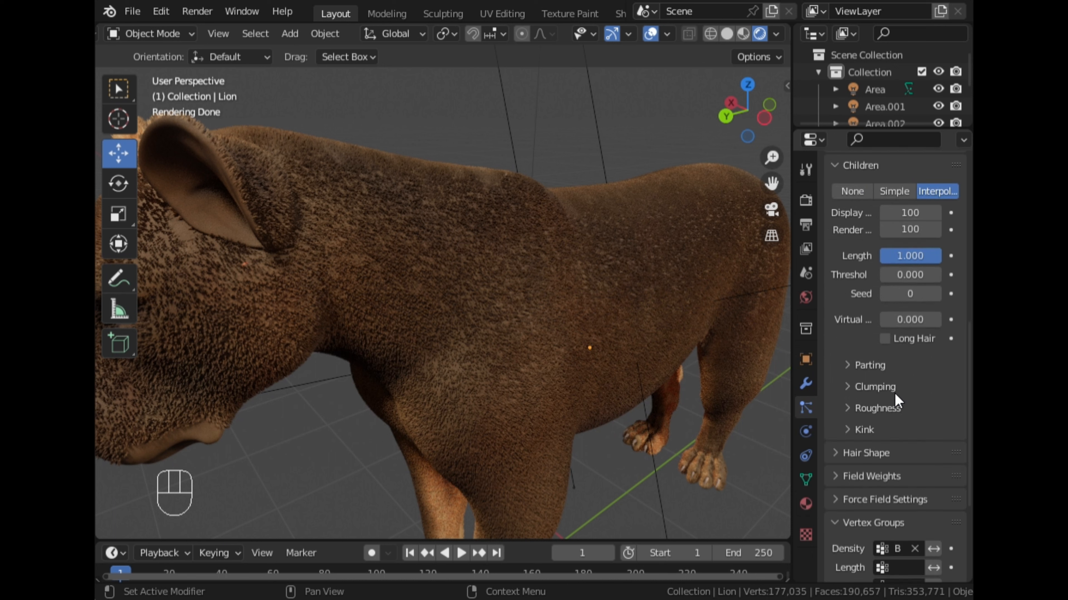
{"action": "left_click", "coordinate": [871, 387]}
- Set the children's Clump value to 0.1 and check the rendered fur on the shoulder and flank
{"action": "left_click", "coordinate": [918, 433]}
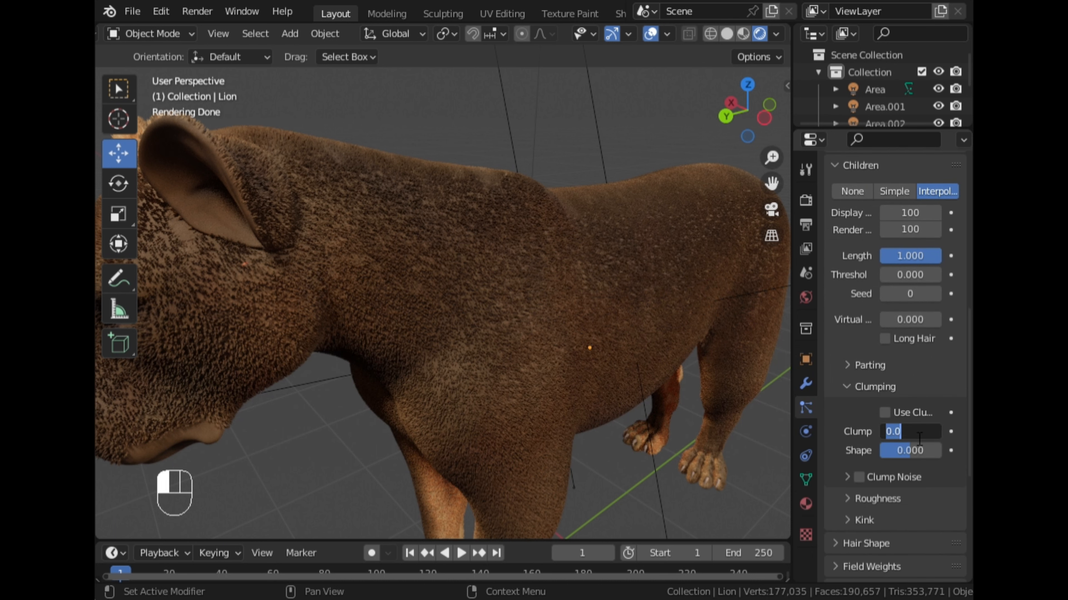
{"action": "type", "text": ".1"}
{"action": "key", "text": "Return"}
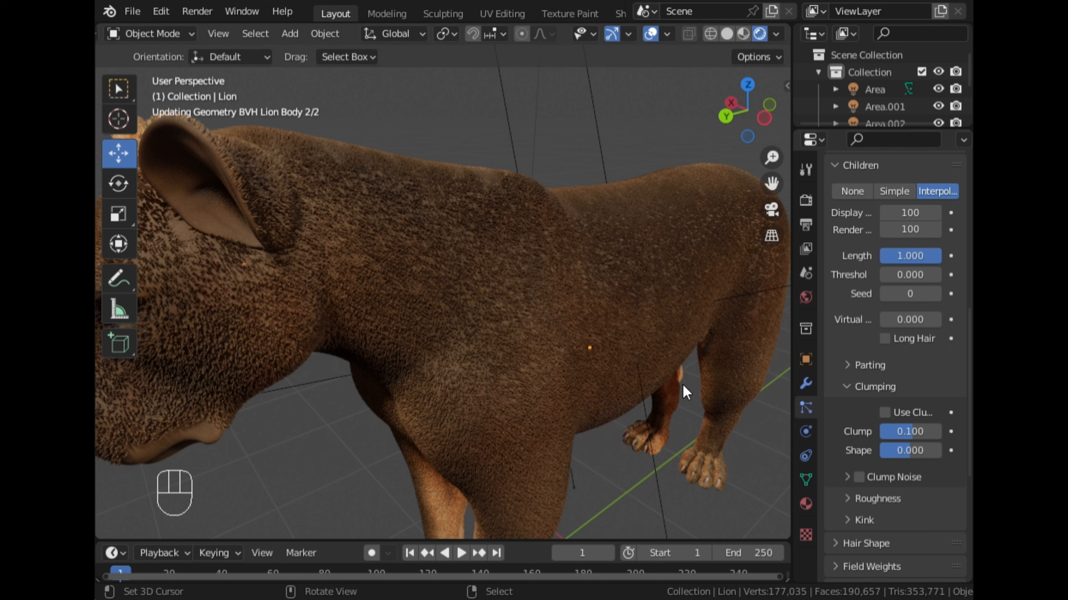
{"action": "middle_click_drag", "start_coordinate": [574, 380], "coordinate": [557, 378]}
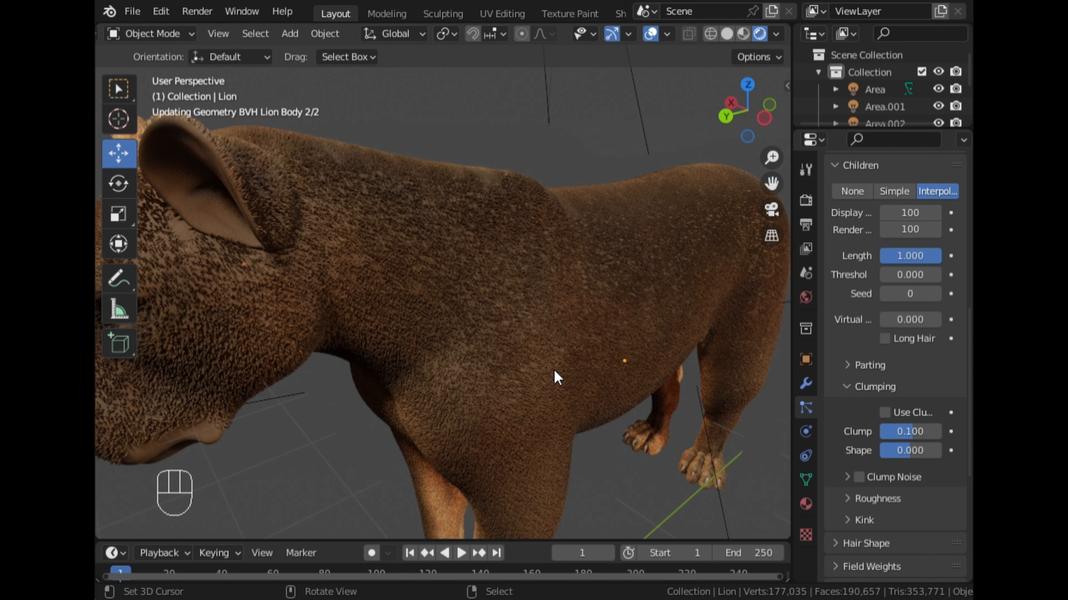
{"action": "scroll", "coordinate": [545, 374], "scroll_direction": "up", "scroll_amount": 3}
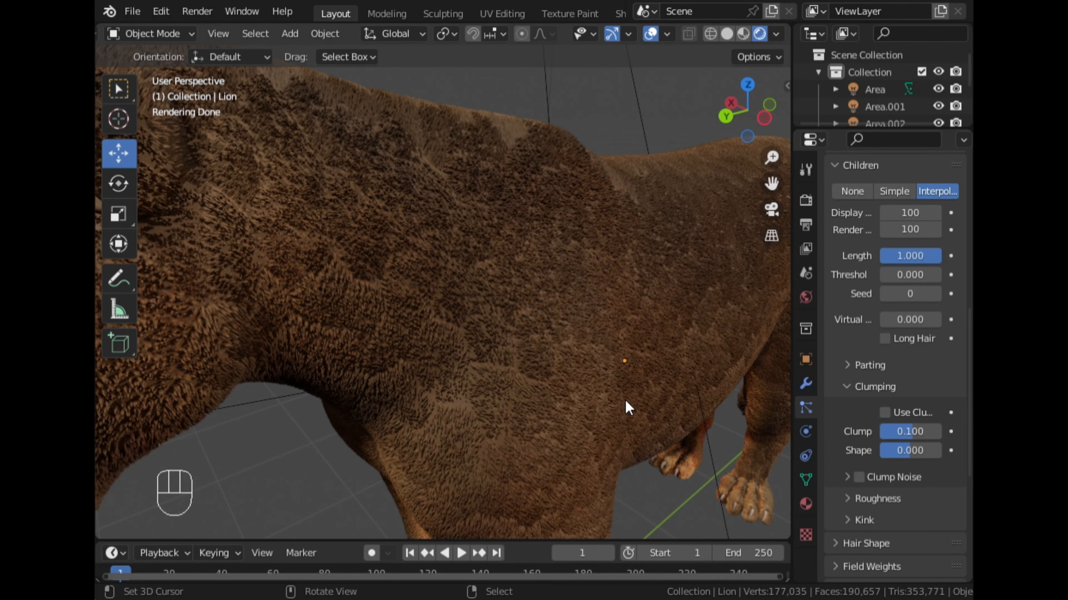
{"action": "middle_click_drag", "start_coordinate": [626, 405], "coordinate": [601, 401]}
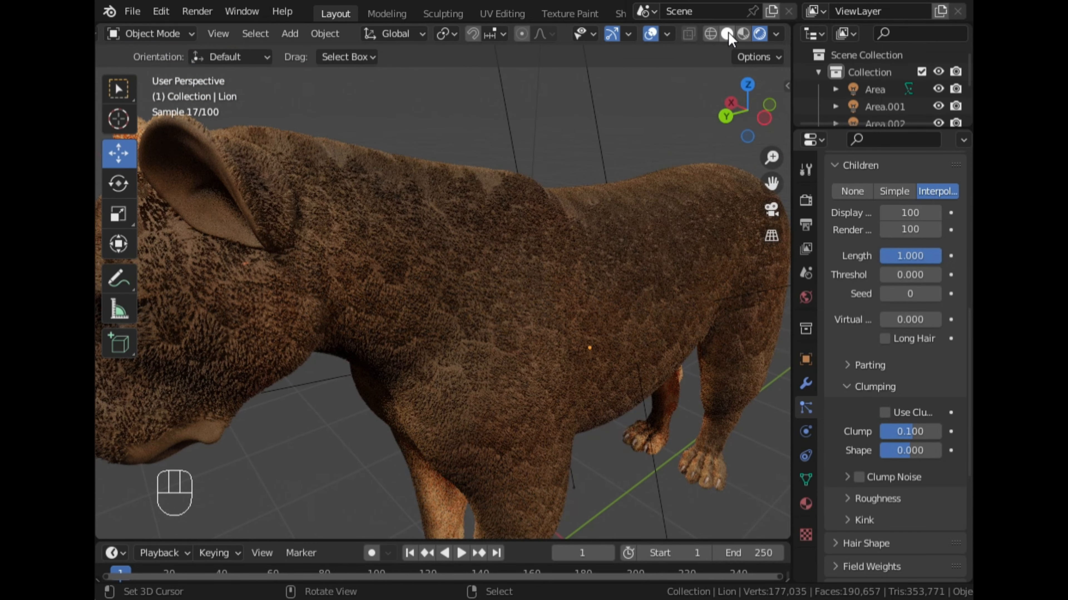
- Return the view to Solid shading, set the children's Clump value to 0.05 and inspect the shoulder fur
{"action": "left_click", "coordinate": [742, 34]}
{"action": "left_click", "coordinate": [727, 34]}
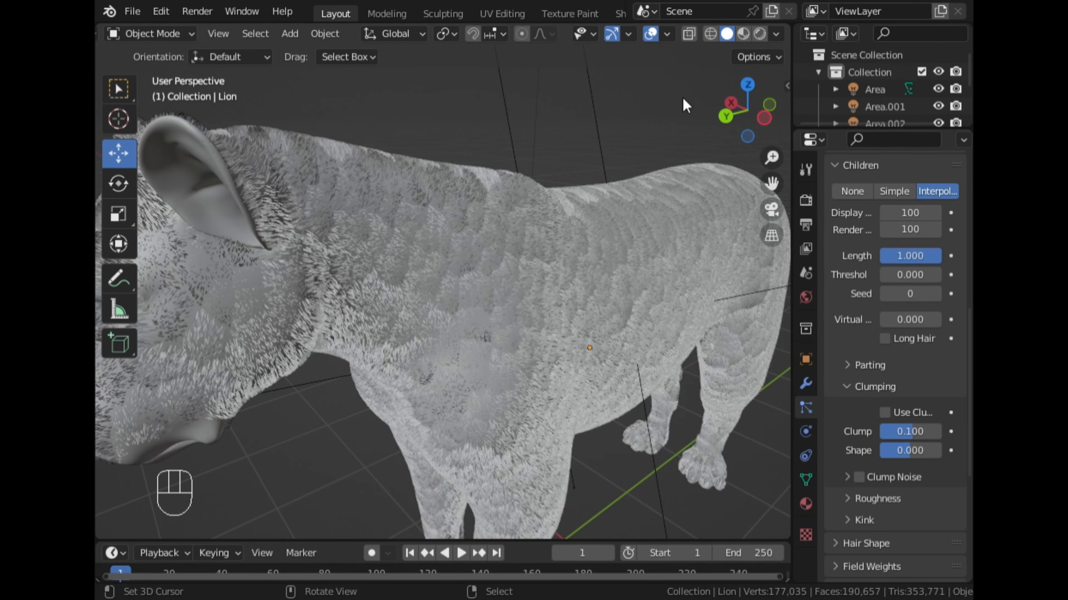
{"action": "scroll", "coordinate": [520, 247], "scroll_direction": "up", "scroll_amount": 6}
{"action": "left_click", "coordinate": [914, 435]}
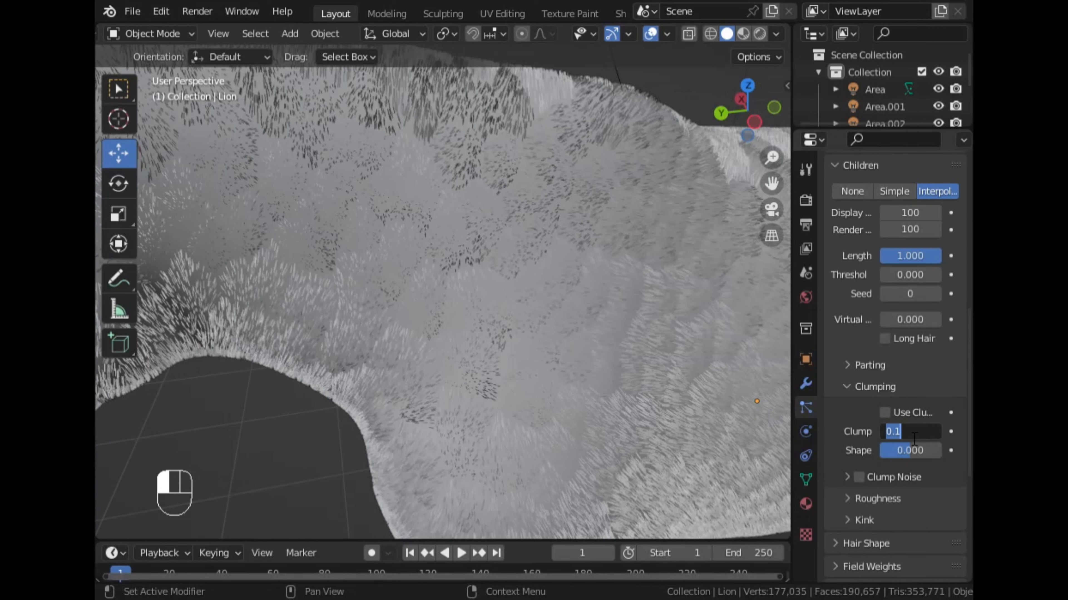
{"action": "type", "text": ".05"}
{"action": "key", "text": "Return"}
{"action": "scroll", "coordinate": [468, 321], "scroll_direction": "down", "scroll_amount": 5}
{"action": "middle_click_drag", "start_coordinate": [467, 320], "coordinate": [500, 295]}
{"action": "scroll", "coordinate": [502, 293], "scroll_direction": "up", "scroll_amount": 4}
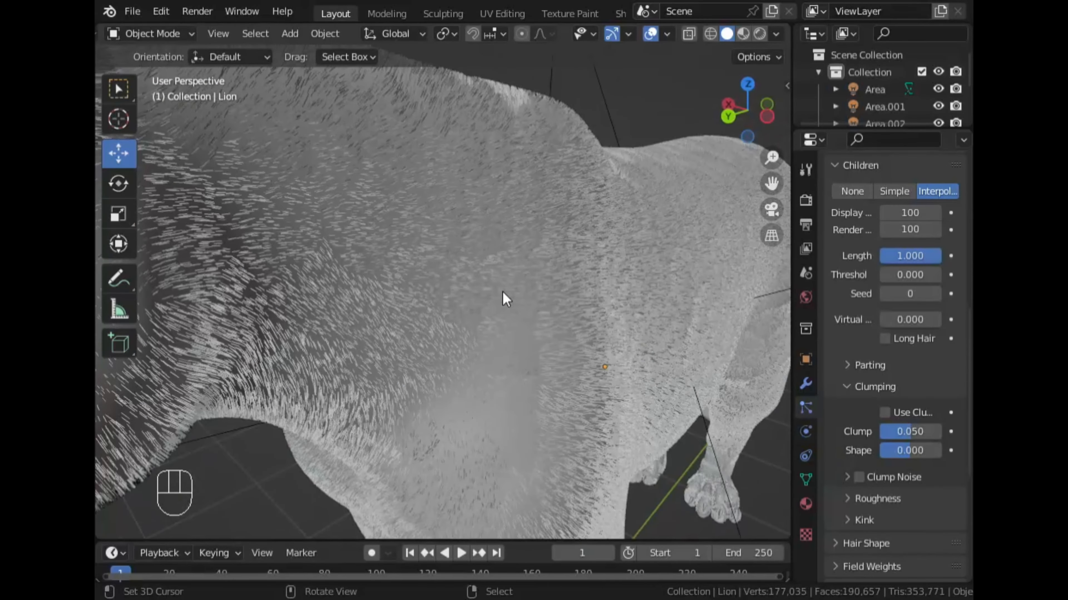
{"action": "middle_click_drag", "start_coordinate": [606, 320], "coordinate": [559, 291]}
- Set the Shape value of the children's Clumping to 0.3 and inspect the fur on the neck and shoulder
{"action": "left_click", "coordinate": [917, 451]}
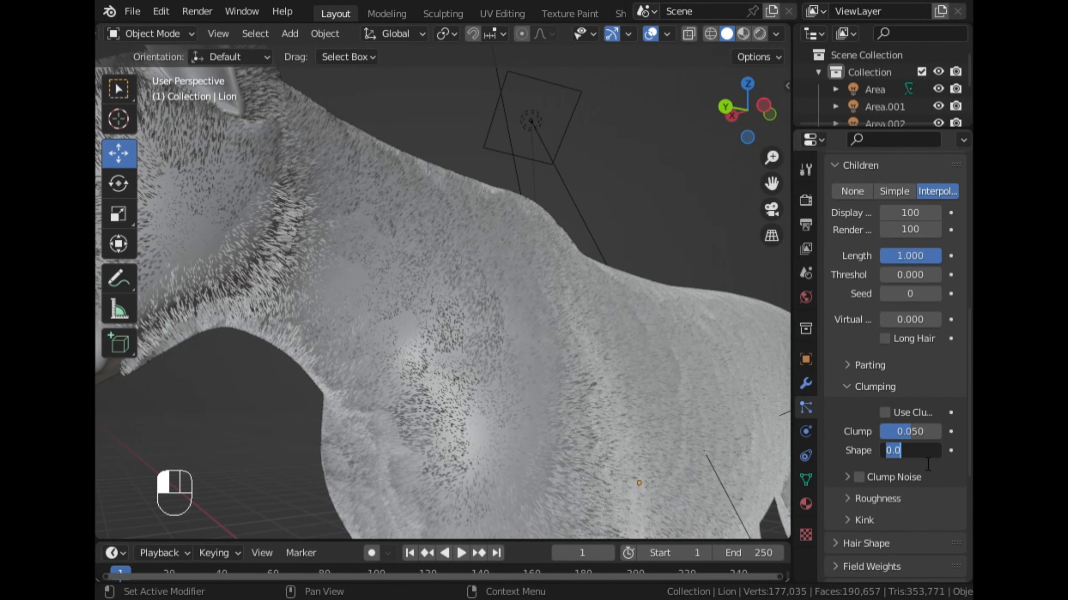
{"action": "key", "text": "BackSpace"}
{"action": "key", "text": "Return"}
{"action": "scroll", "coordinate": [605, 369], "scroll_direction": "down", "scroll_amount": 3}
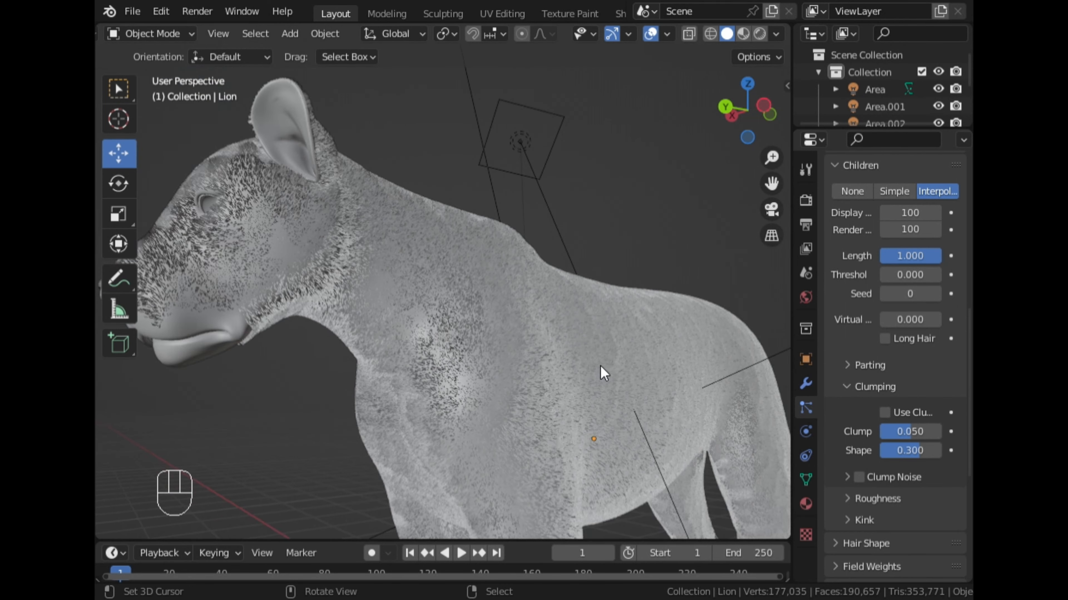
{"action": "middle_click_drag", "start_coordinate": [598, 364], "coordinate": [565, 327]}
{"action": "scroll", "coordinate": [572, 364], "scroll_direction": "up", "scroll_amount": 4}
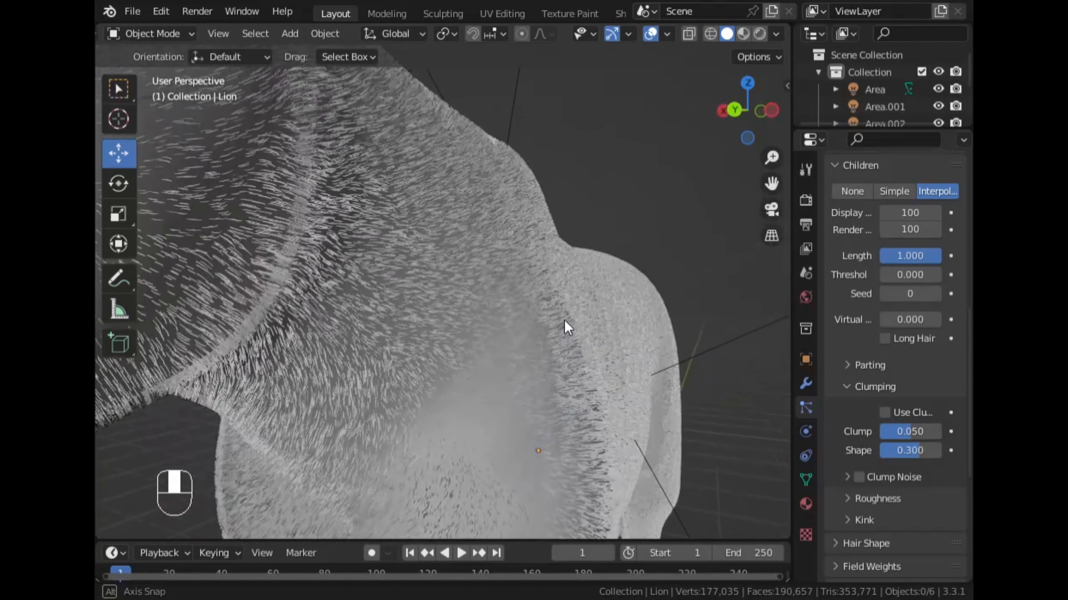
- Expand the children's Roughness settings, set Random to 0.1 and check the fur from head to shoulder
{"action": "scroll", "coordinate": [894, 455], "scroll_direction": "down", "scroll_amount": 4}
{"action": "left_click", "coordinate": [853, 430]}
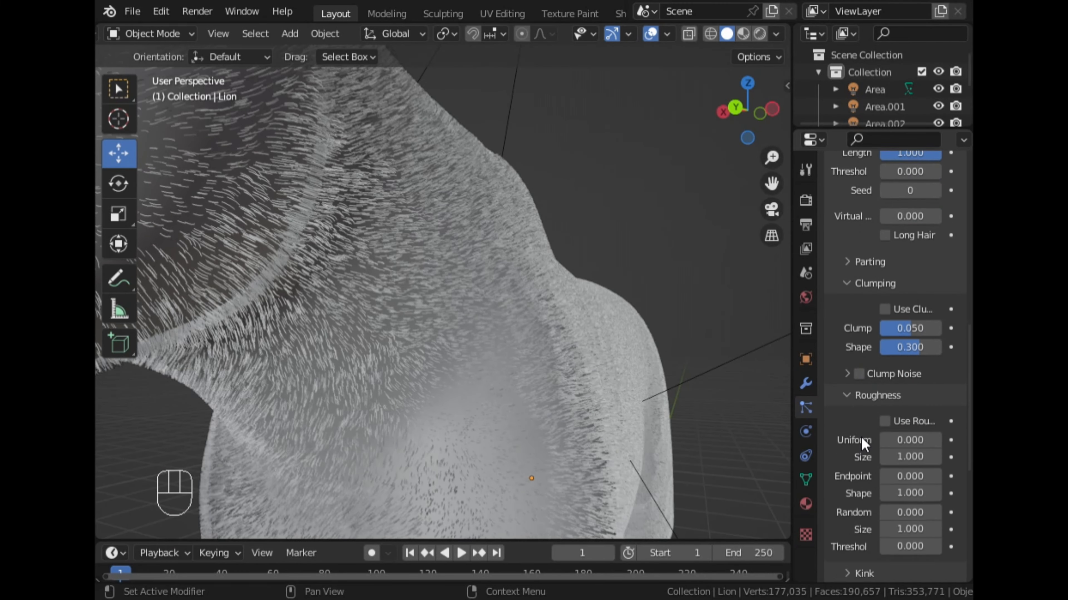
{"action": "scroll", "coordinate": [856, 434], "scroll_direction": "down", "scroll_amount": 3}
{"action": "left_click", "coordinate": [910, 443]}
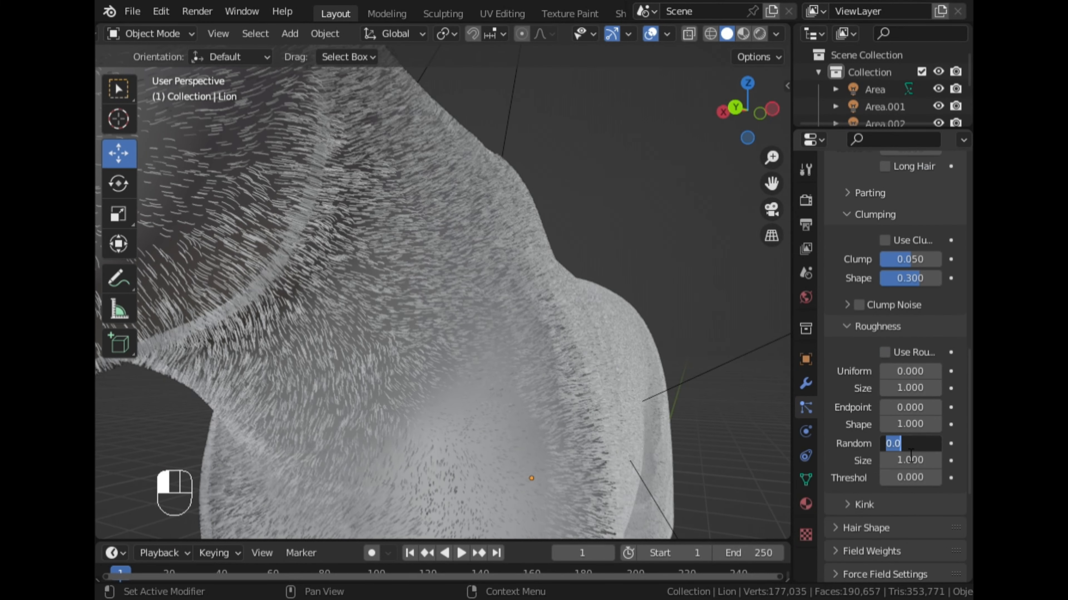
{"action": "key", "text": "BackSpace"}
{"action": "type", "text": ".1"}
{"action": "key", "text": "Return"}
{"action": "middle_click_drag", "start_coordinate": [718, 424], "coordinate": [673, 345]}
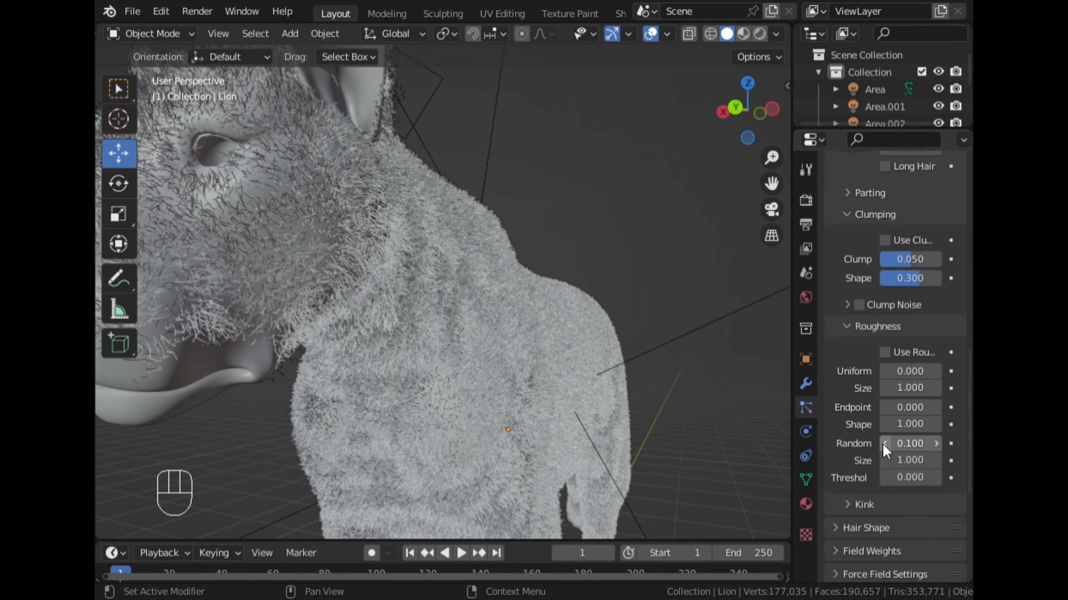
- Examine the roughened fur in Material Preview and Rendered shading, from a close-up of the coat to the face
{"action": "left_click", "coordinate": [743, 33]}
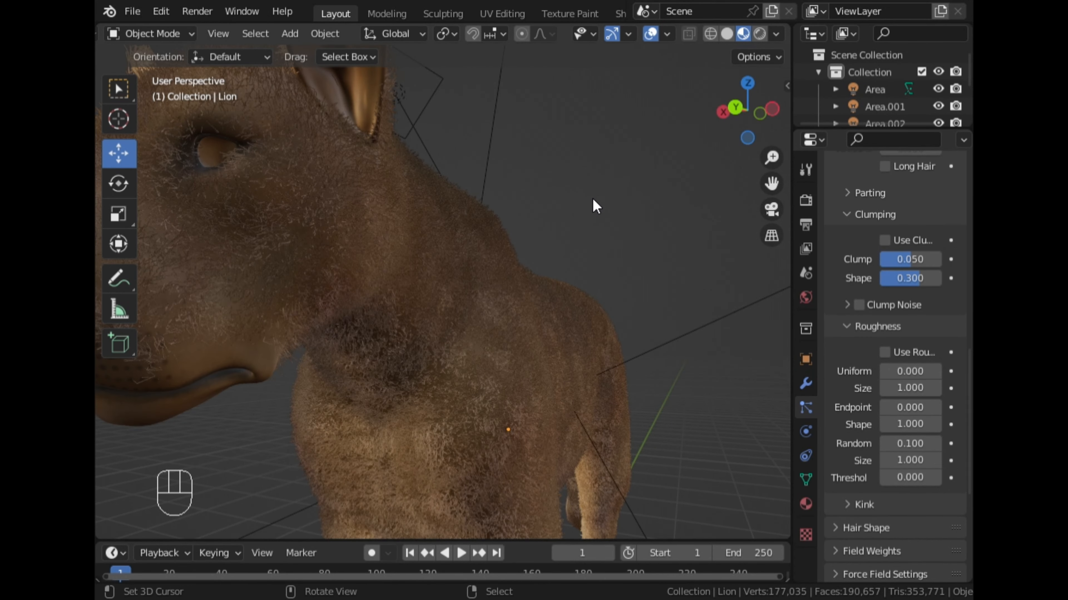
{"action": "middle_click_drag", "start_coordinate": [595, 206], "coordinate": [509, 250]}
{"action": "scroll", "coordinate": [504, 254], "scroll_direction": "up", "scroll_amount": 5}
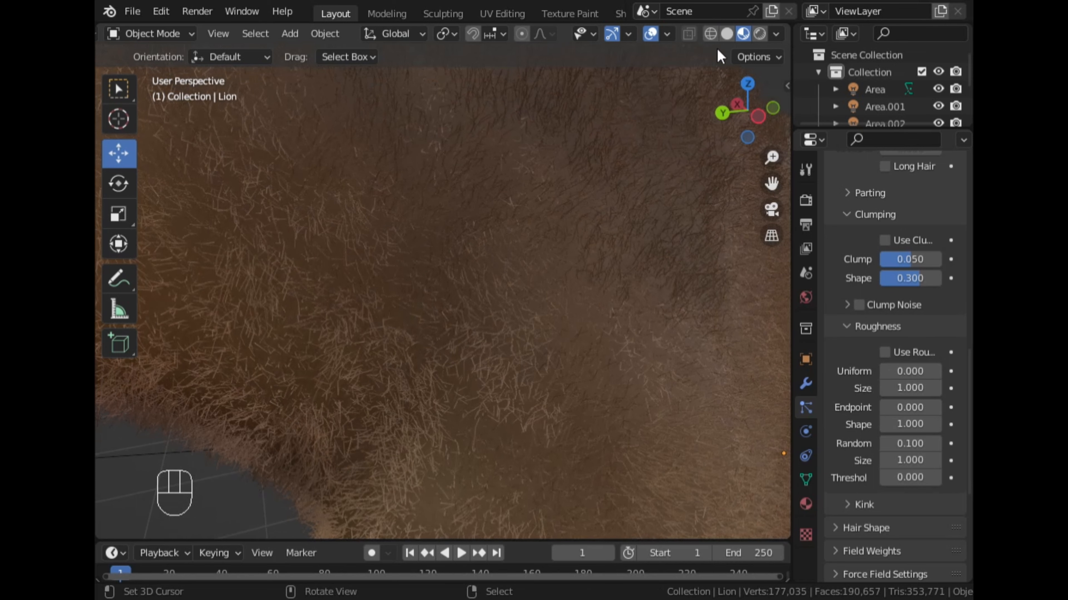
{"action": "left_click", "coordinate": [761, 35]}
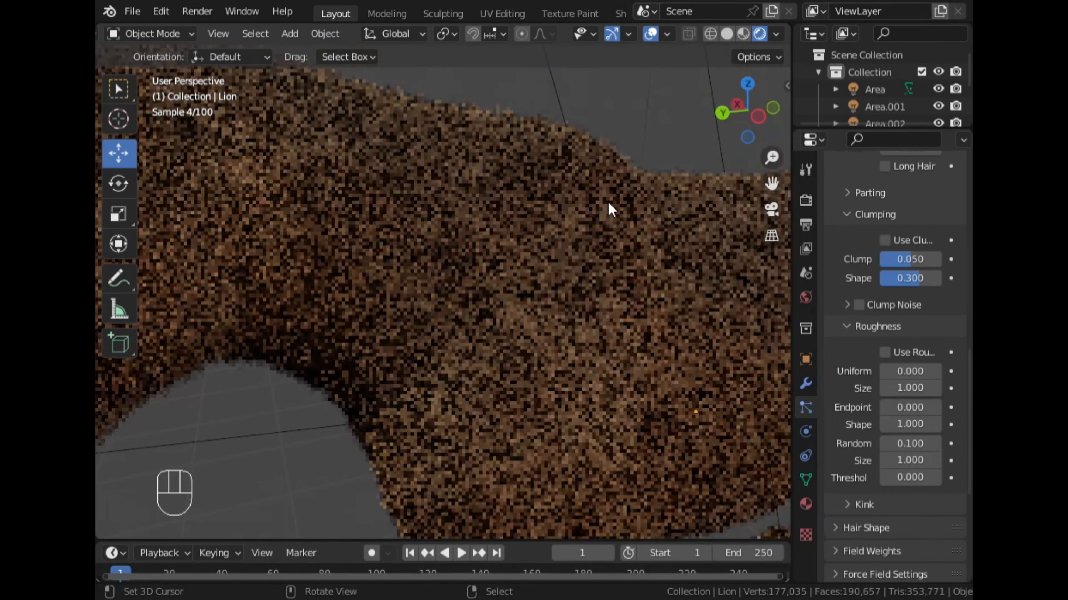
{"action": "middle_click_drag", "start_coordinate": [519, 234], "coordinate": [567, 236]}
{"action": "scroll", "coordinate": [624, 377], "scroll_direction": "down", "scroll_amount": 5}
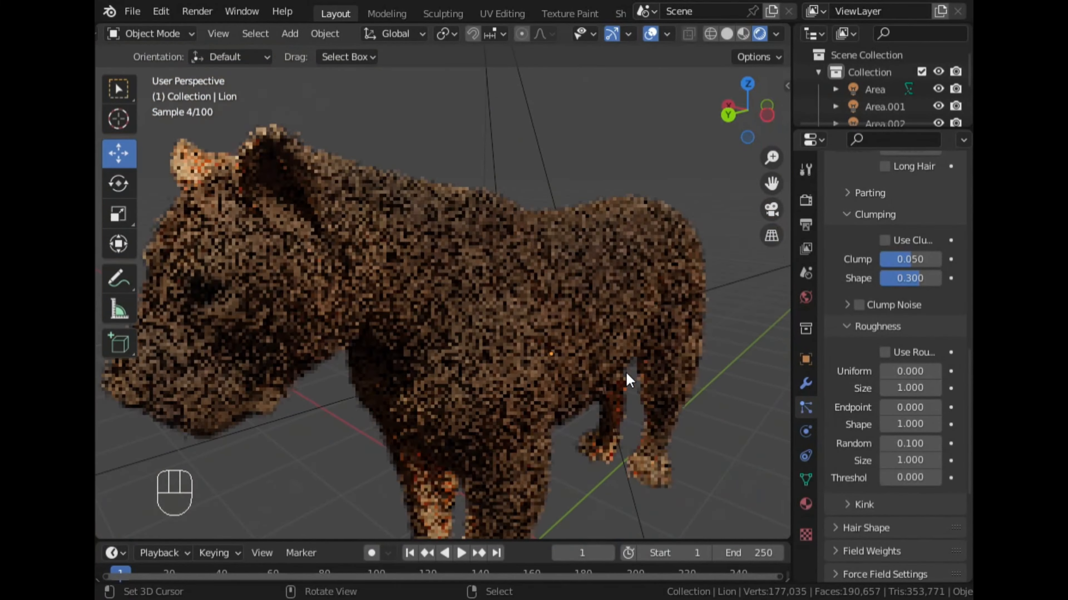
{"action": "middle_click_drag", "start_coordinate": [455, 314], "coordinate": [486, 289]}
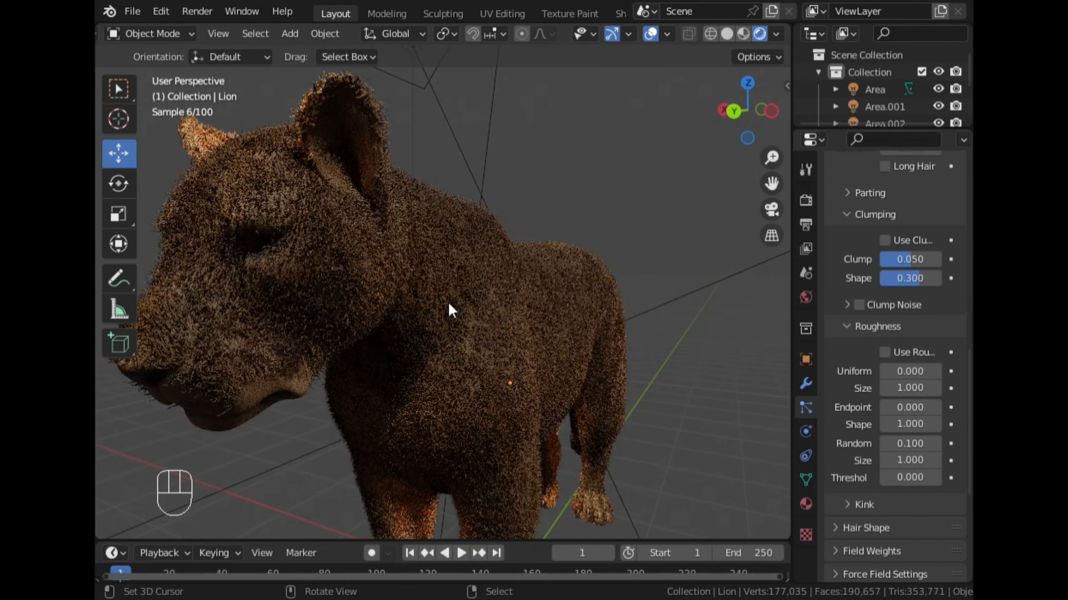
{"action": "middle_click_drag", "start_coordinate": [410, 316], "coordinate": [444, 310]}
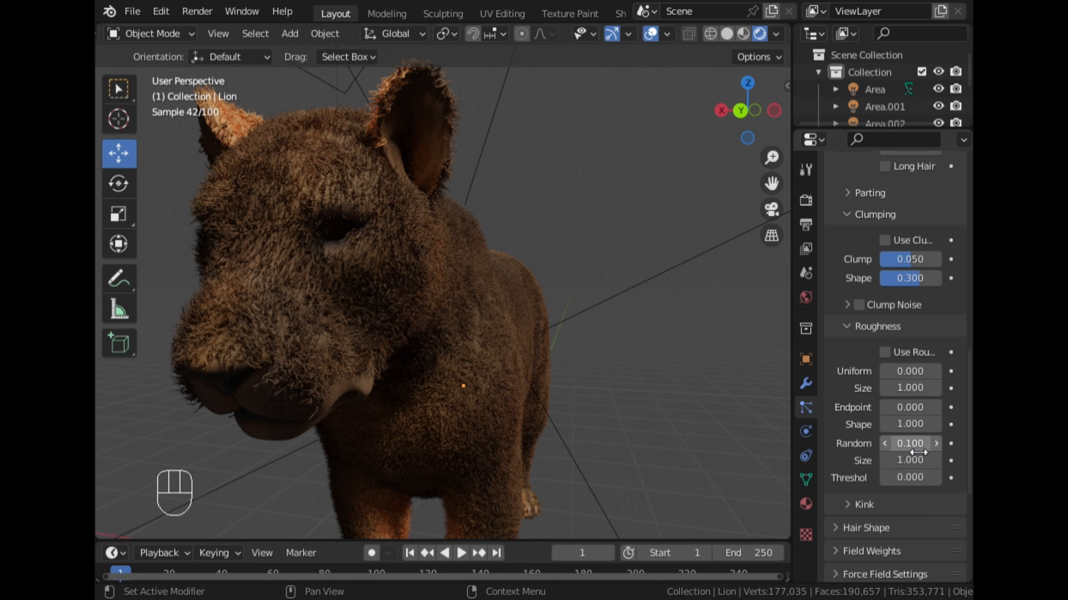
- Set the children's Random roughness to 0.05 and check the rendered fur on the face
{"action": "left_click", "coordinate": [917, 443]}
{"action": "key", "text": "BackSpace"}
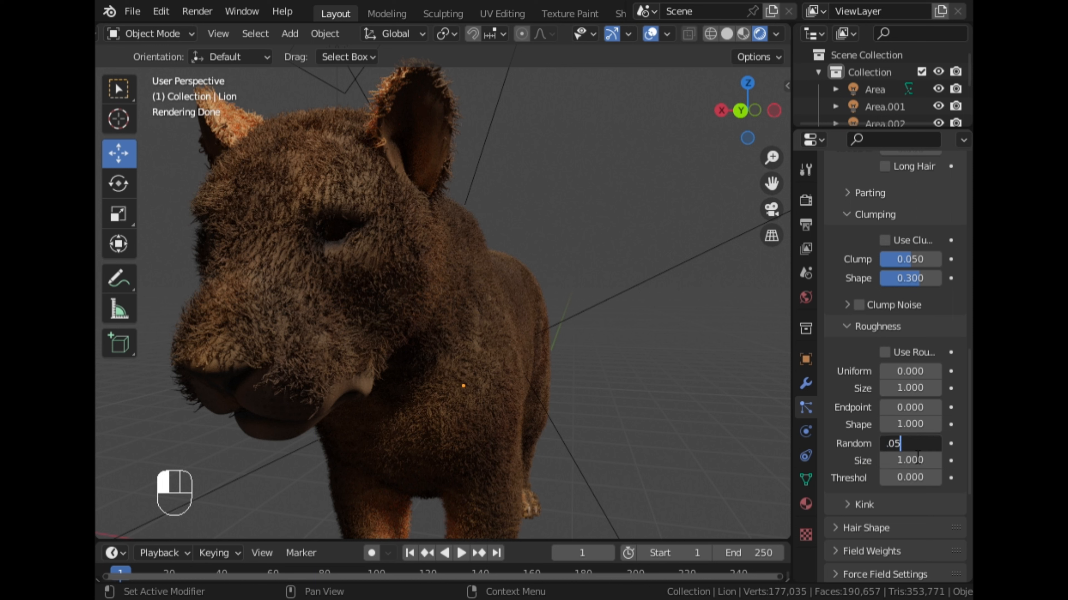
{"action": "type", "text": ".05"}
{"action": "key", "text": "Return"}
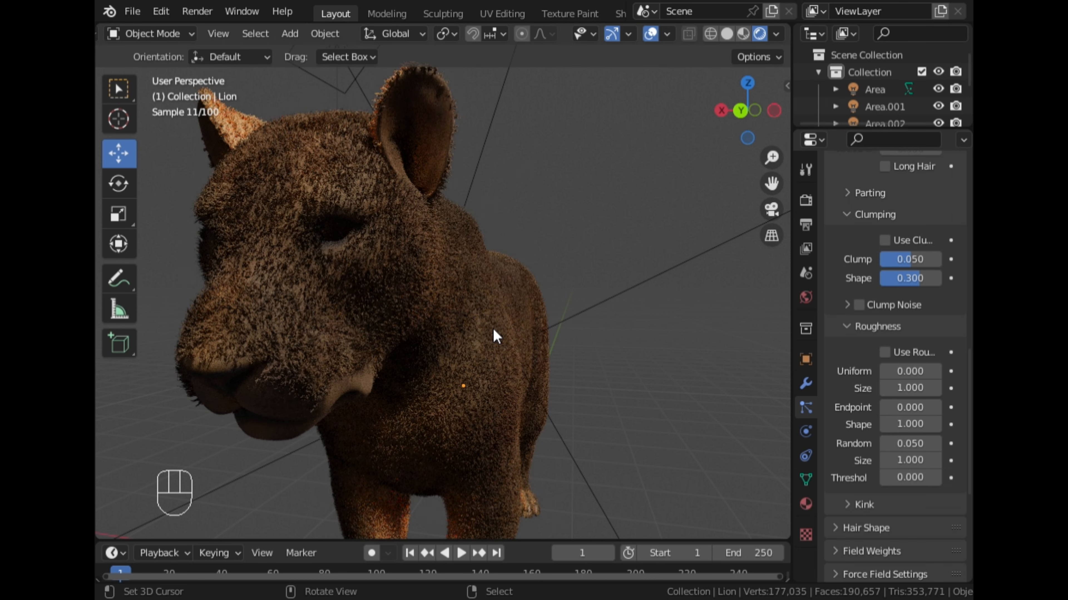
- Collapse the Roughness settings, expand Kink and set the children's kink type to Curl
{"action": "left_click", "coordinate": [843, 332]}
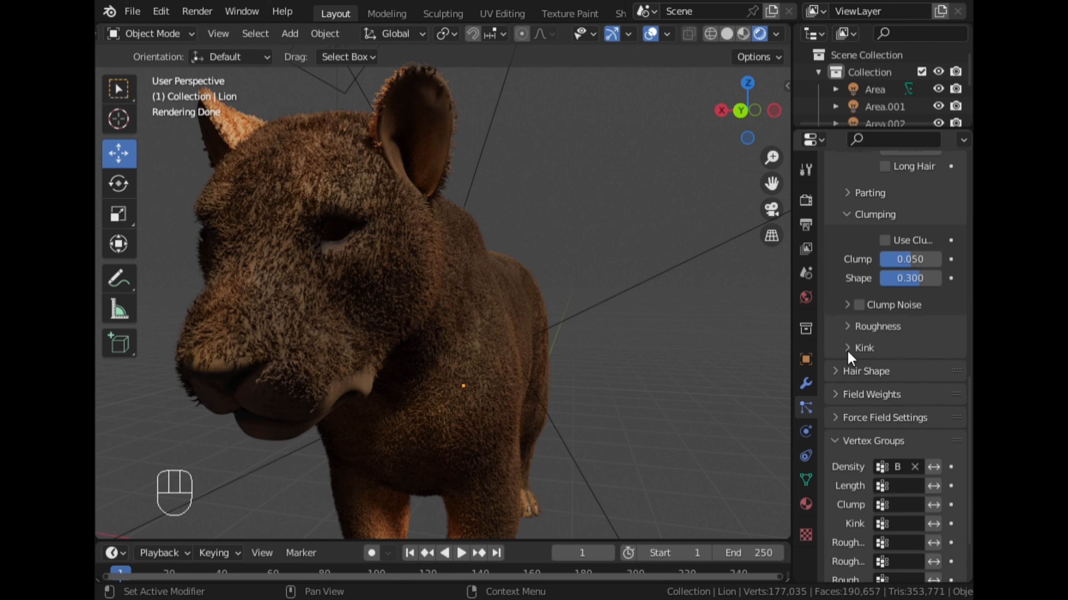
{"action": "left_click", "coordinate": [863, 349]}
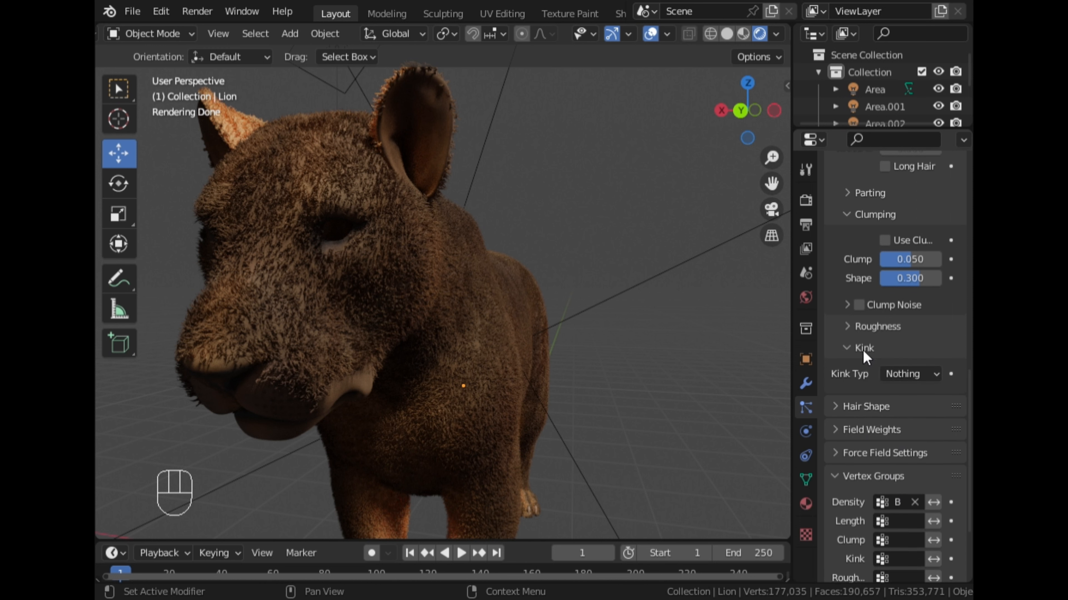
{"action": "left_click", "coordinate": [882, 374]}
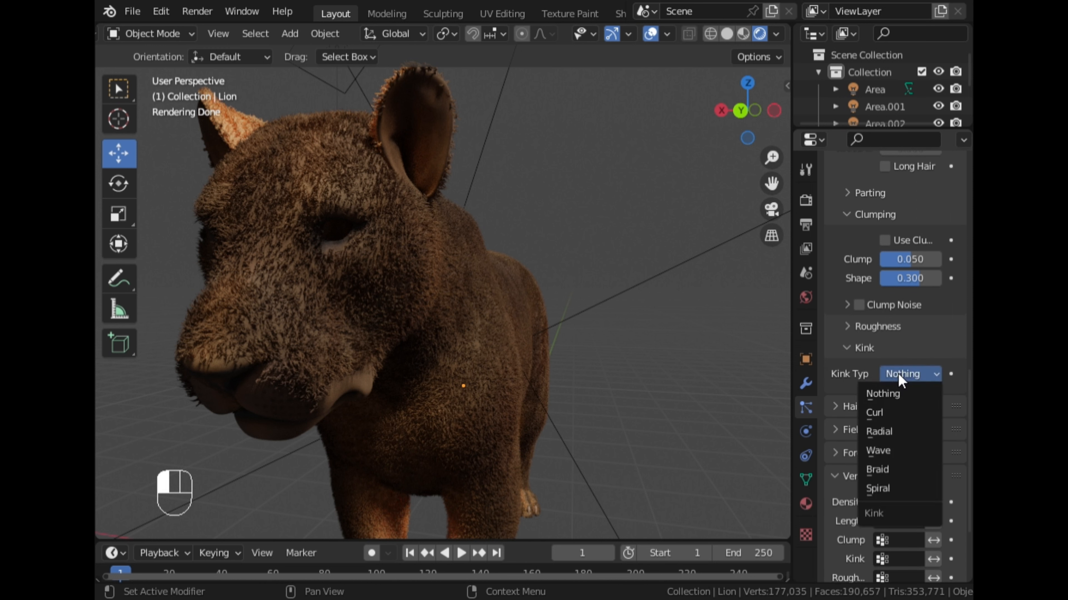
{"action": "left_click", "coordinate": [890, 415]}
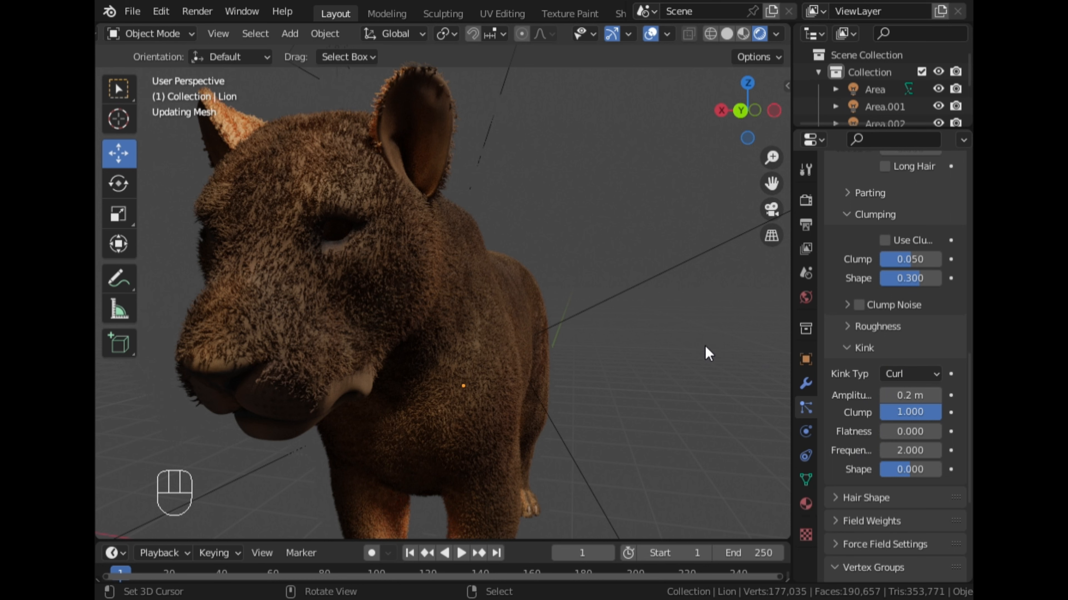
- Return the view to Solid shading and set the curl's Amplitude to 0.01 m
{"action": "left_click", "coordinate": [727, 35]}
{"action": "left_click", "coordinate": [913, 397]}
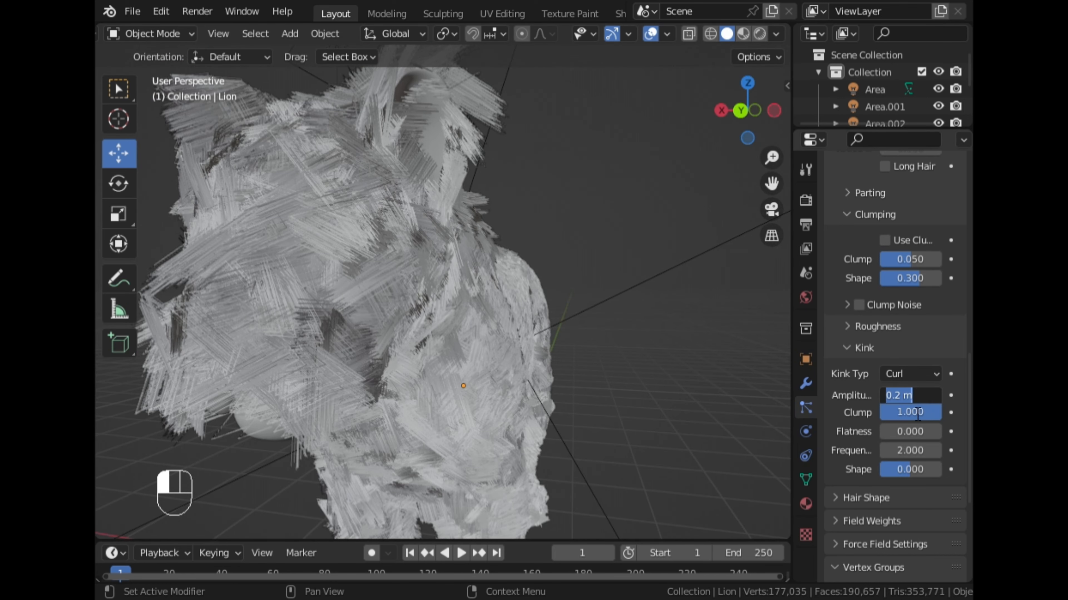
{"action": "key", "text": "BackSpace"}
{"action": "type", "text": ".01"}
{"action": "key", "text": "Return"}
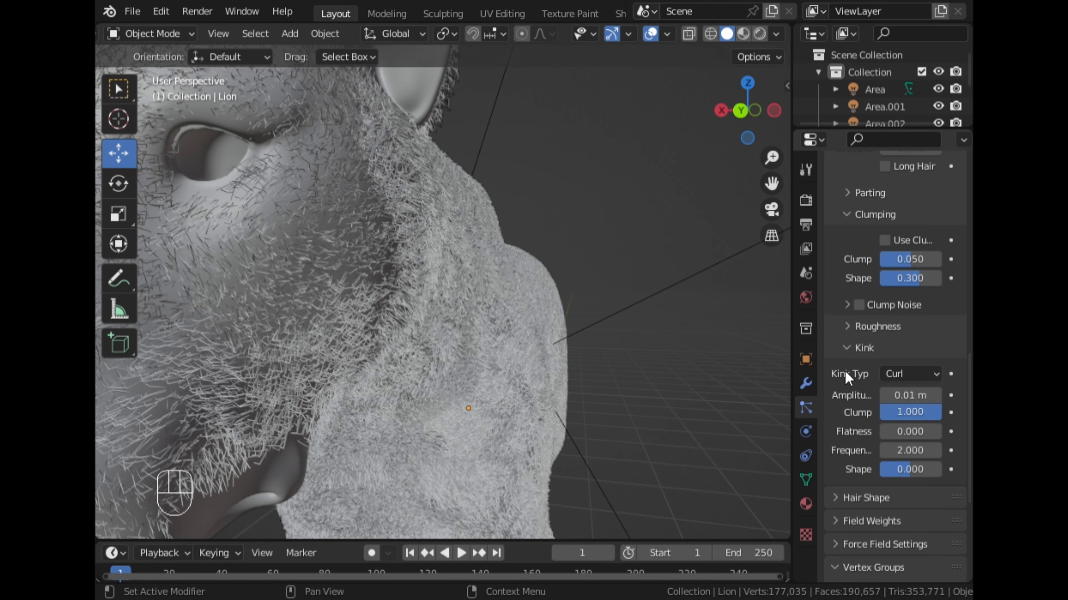
- Set the curl's Frequency to 3 and inspect the curled fur on the neck and flank
{"action": "left_click", "coordinate": [909, 446]}
{"action": "type", "text": "5"}
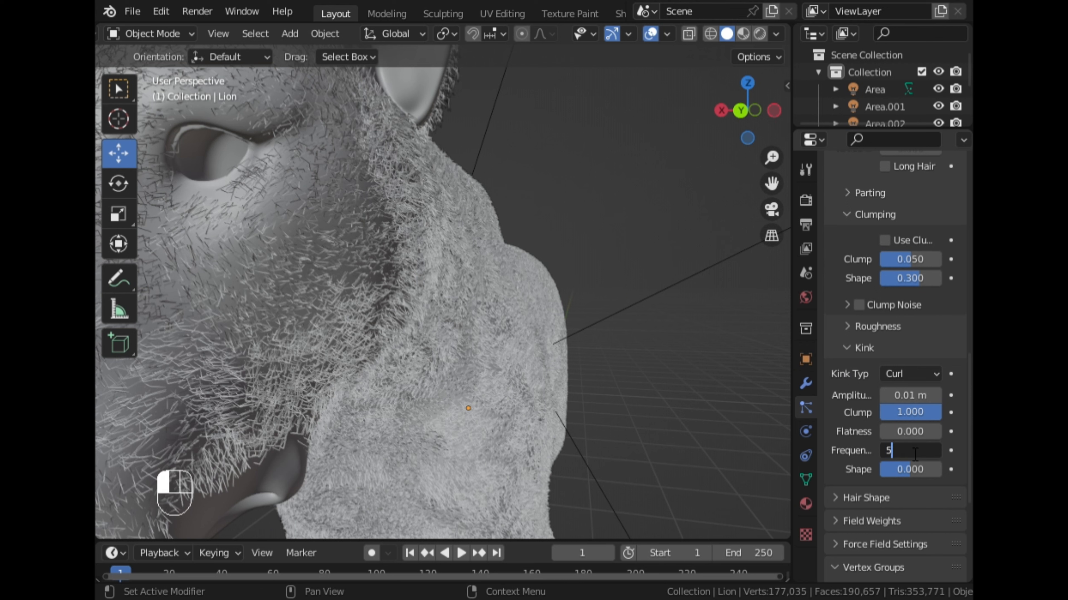
{"action": "key", "text": "BackSpace"}
{"action": "type", "text": "3"}
{"action": "key", "text": "Return"}
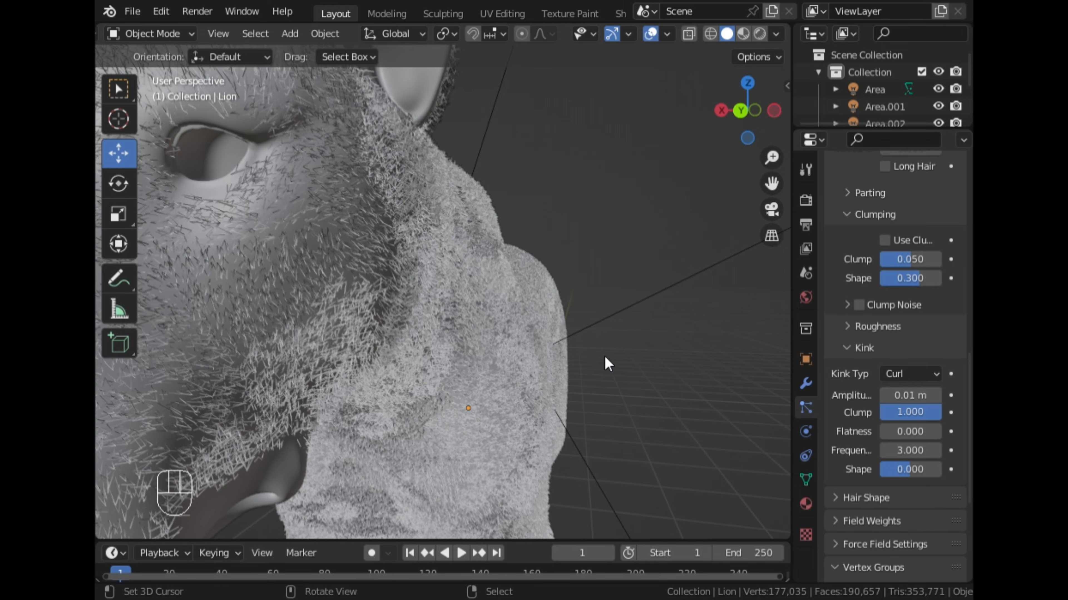
{"action": "middle_click_drag", "start_coordinate": [603, 366], "coordinate": [378, 262]}
{"action": "scroll", "coordinate": [451, 269], "scroll_direction": "up", "scroll_amount": 5}
{"action": "scroll", "coordinate": [426, 361], "scroll_direction": "up", "scroll_amount": 5}
{"action": "scroll", "coordinate": [425, 361], "scroll_direction": "down", "scroll_amount": 3}
{"action": "scroll", "coordinate": [869, 437], "scroll_direction": "down", "scroll_amount": 8}
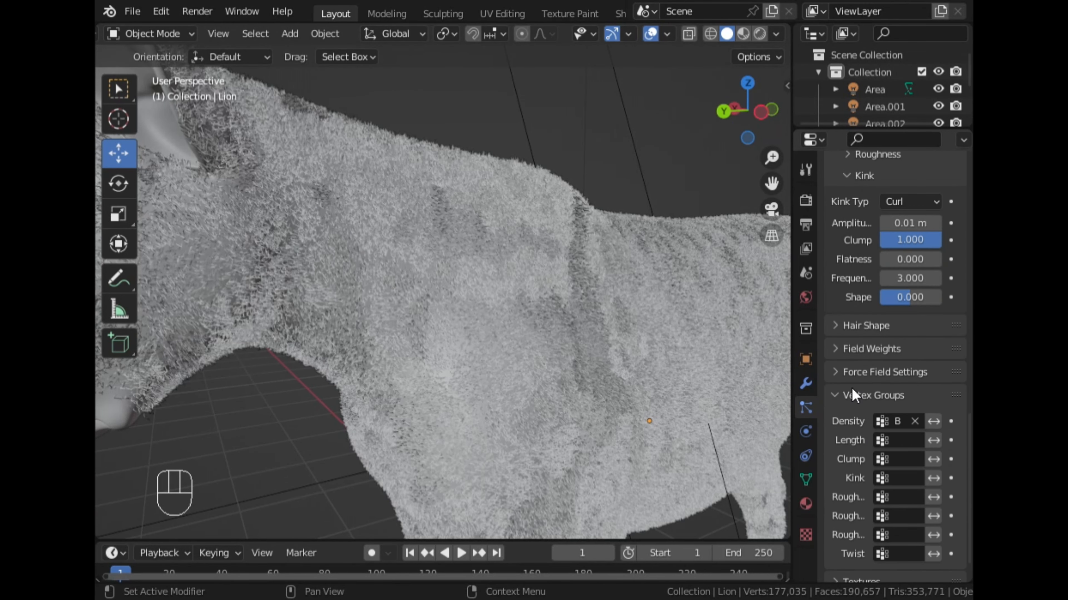
- Expand the Hair Shape settings and set the root diameter to 0.3 m and the tip to 0.01 m
{"action": "left_click", "coordinate": [851, 325]}
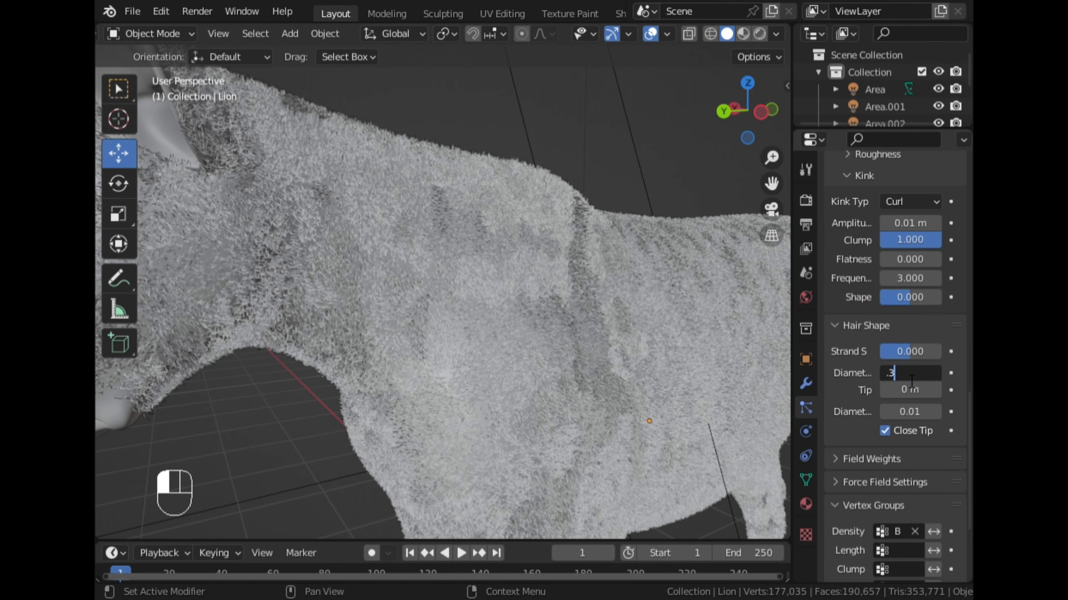
{"action": "left_click", "coordinate": [917, 394]}
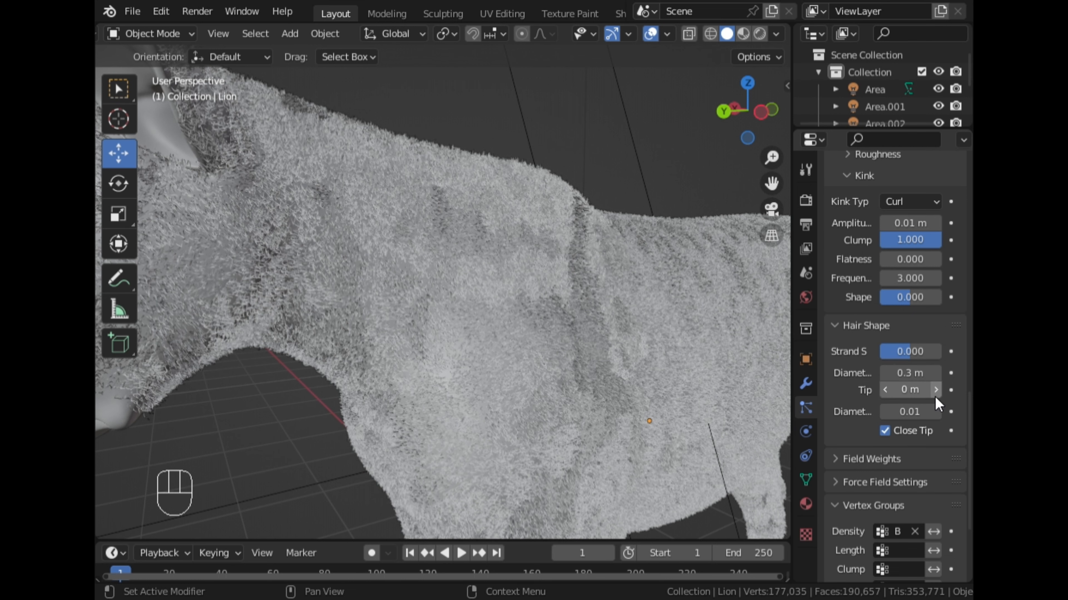
{"action": "left_click", "coordinate": [937, 391]}
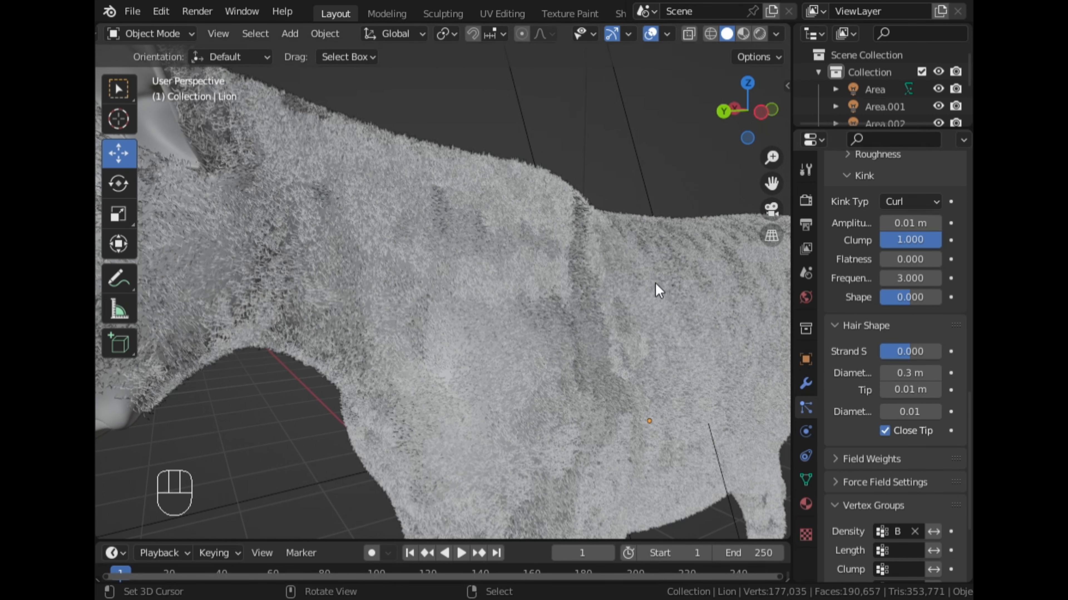
{"action": "left_click", "coordinate": [921, 395]}
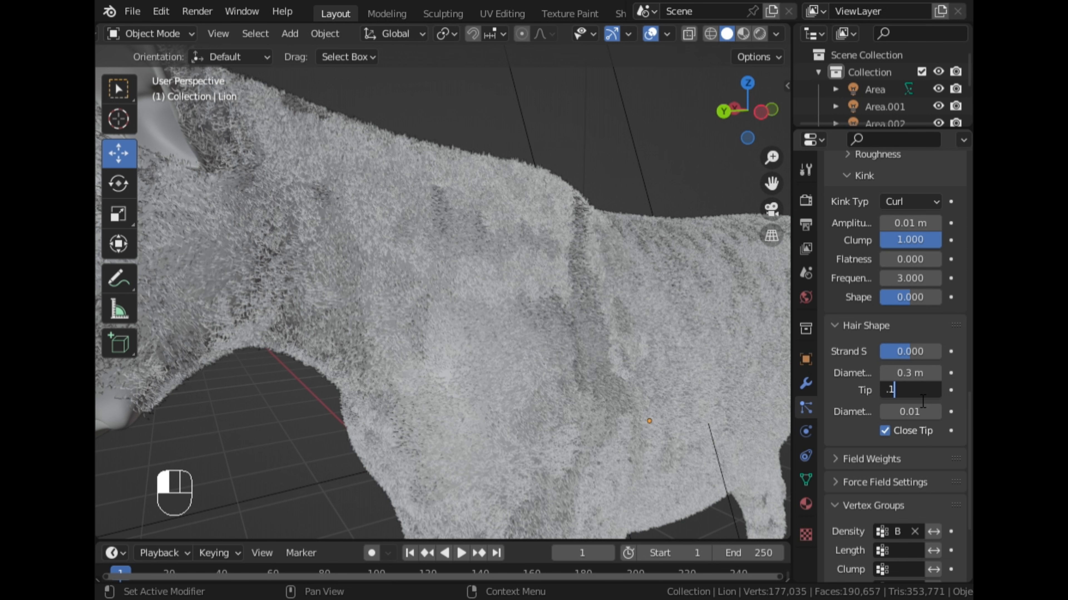
{"action": "key", "text": "Escape"}
- Switch the view to Rendered shading and examine the curled fur up close on the neck and shoulder
{"action": "left_click", "coordinate": [743, 34]}
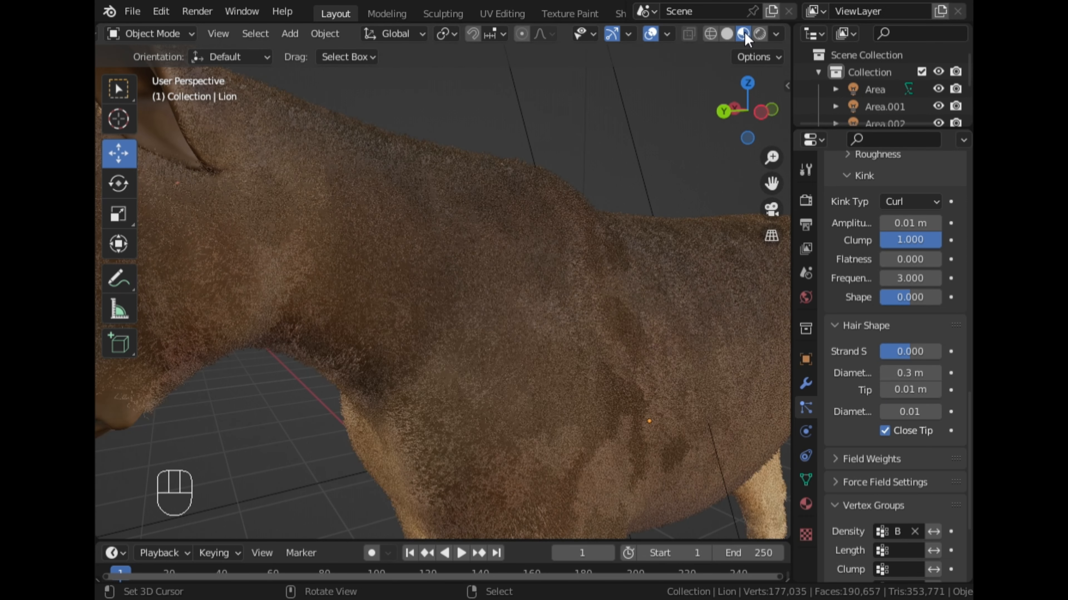
{"action": "left_click", "coordinate": [757, 36]}
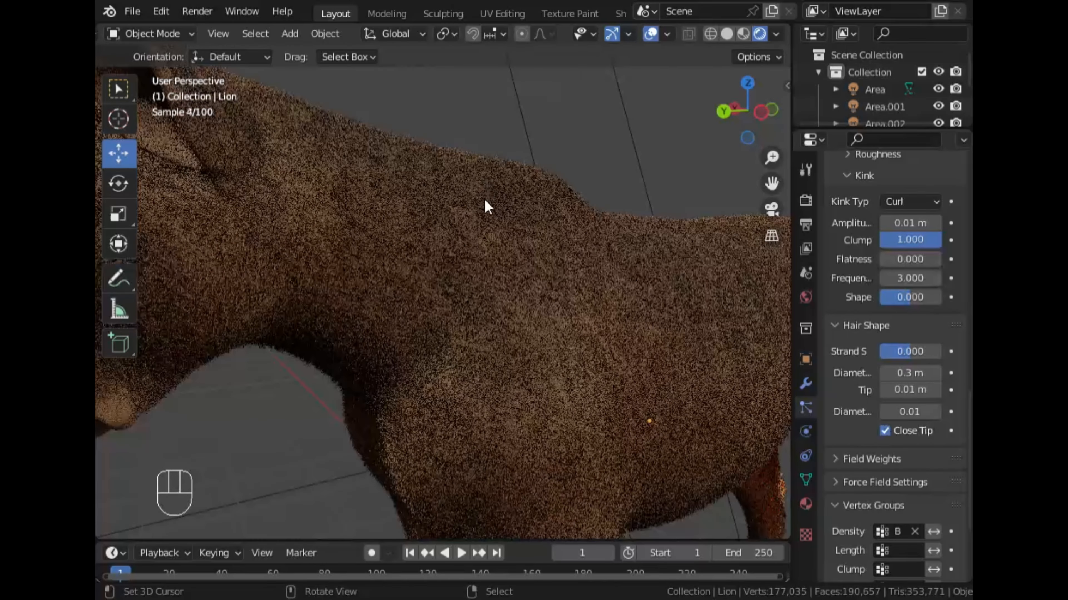
{"action": "scroll", "coordinate": [470, 230], "scroll_direction": "up", "scroll_amount": 2}
{"action": "middle_click_drag", "start_coordinate": [348, 286], "coordinate": [377, 282]}
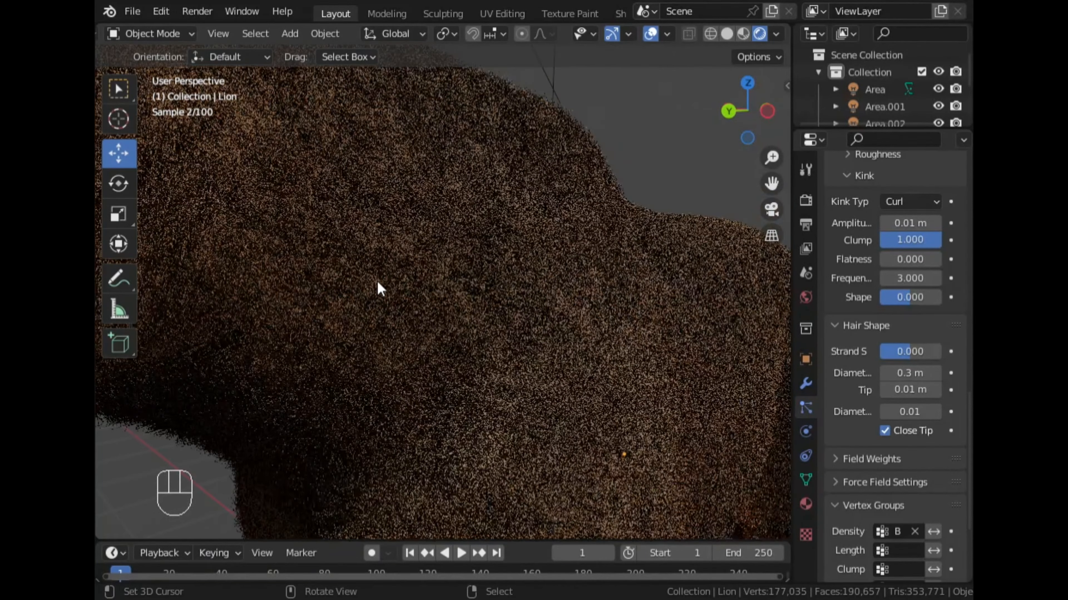
{"action": "scroll", "coordinate": [378, 281], "scroll_direction": "up", "scroll_amount": 2}
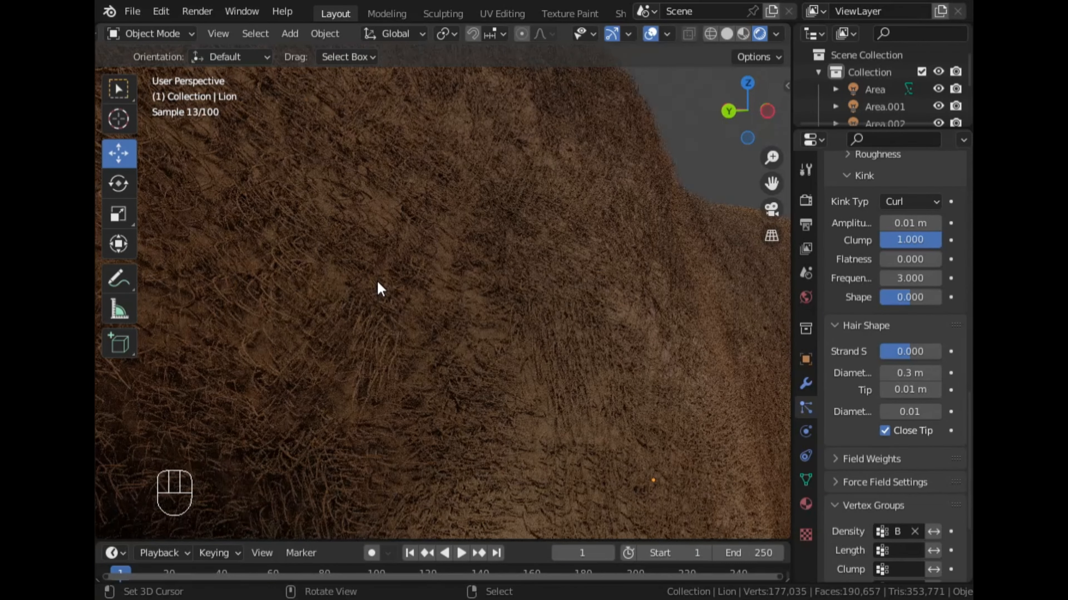
{"action": "scroll", "coordinate": [378, 281], "scroll_direction": "down", "scroll_amount": 6}
- Examine the rendered fur on the lion's cheek, muzzle and front of the face, and along the back
{"action": "middle_click_drag", "start_coordinate": [363, 279], "coordinate": [418, 264]}
{"action": "scroll", "coordinate": [396, 262], "scroll_direction": "up", "scroll_amount": 2}
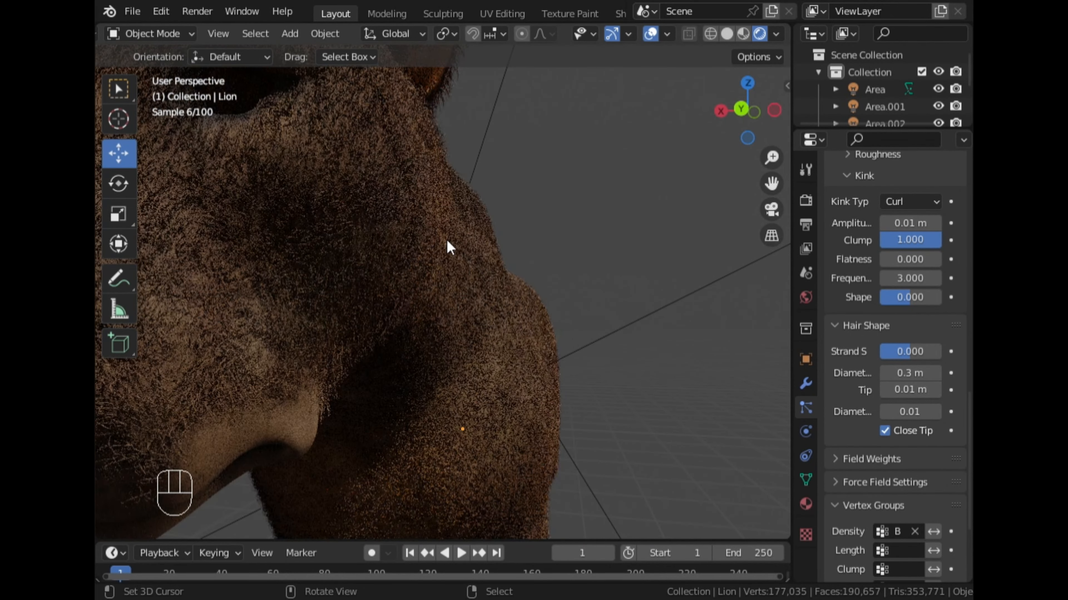
{"action": "left_click_drag", "start_coordinate": [772, 182], "coordinate": [710, 195]}
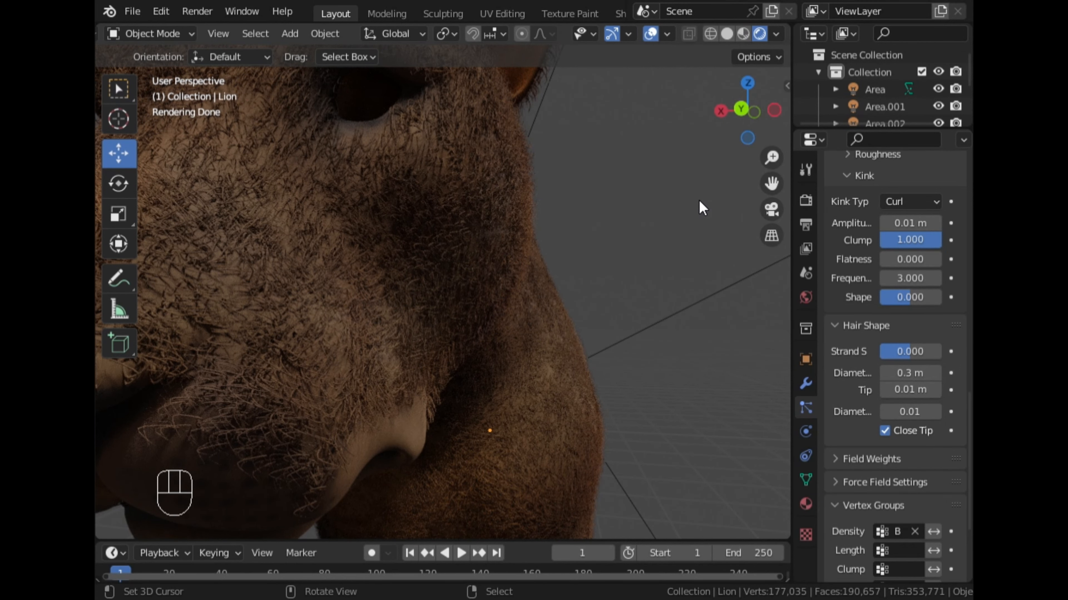
{"action": "scroll", "coordinate": [701, 208], "scroll_direction": "down", "scroll_amount": 3}
{"action": "middle_click_drag", "start_coordinate": [241, 267], "coordinate": [357, 265]}
{"action": "middle_click_drag", "start_coordinate": [455, 251], "coordinate": [479, 248]}
{"action": "scroll", "coordinate": [851, 235], "scroll_direction": "up", "scroll_amount": 15}
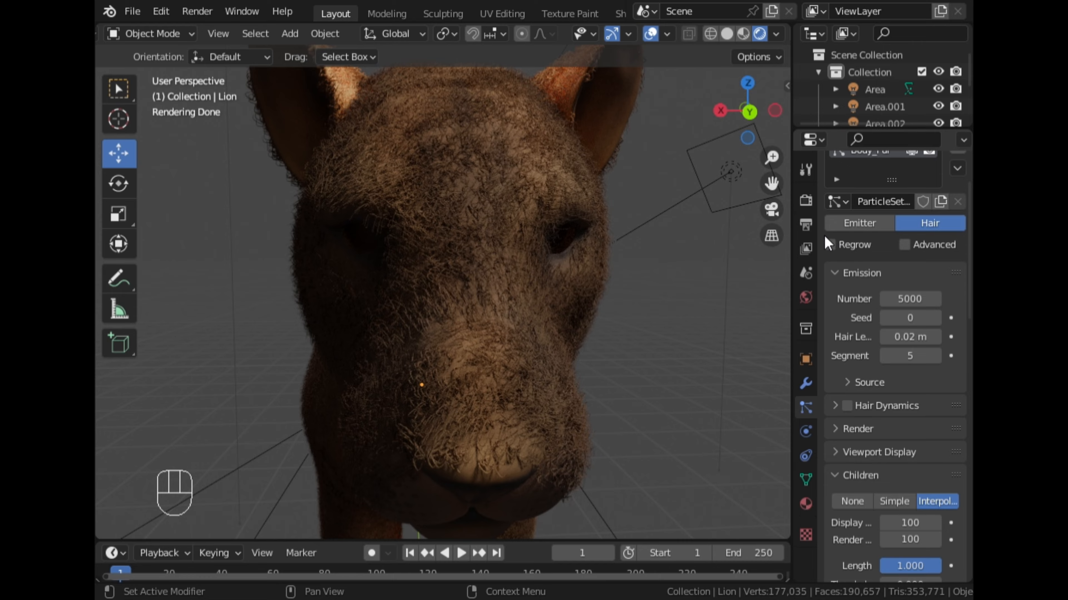
{"action": "middle_click_drag", "start_coordinate": [599, 240], "coordinate": [545, 274]}
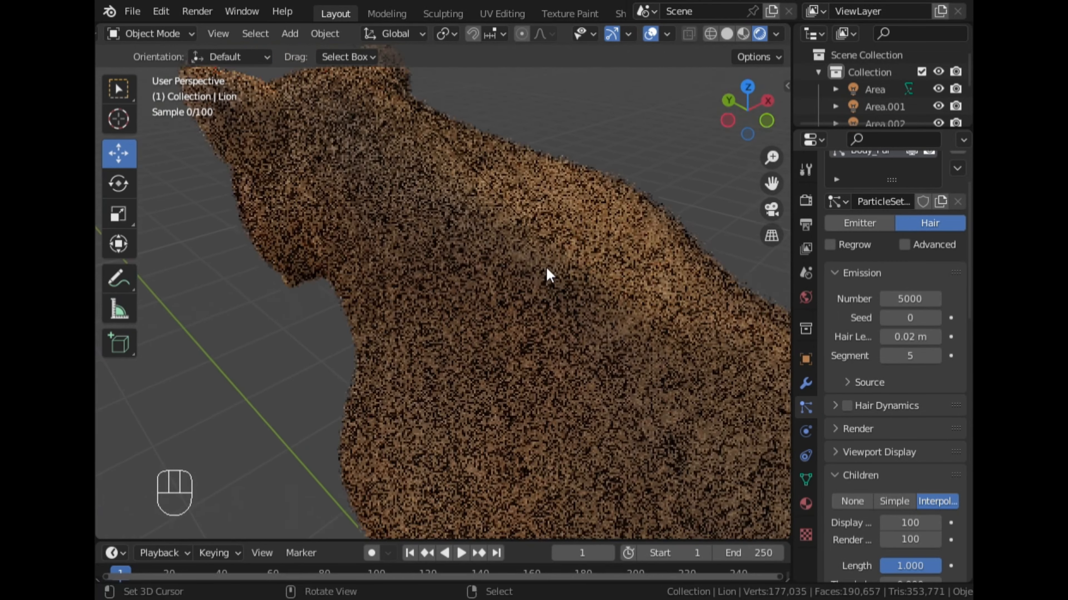
- Return to Solid shading, view the lion from its left side and enter Particle Edit mode
{"action": "left_click", "coordinate": [727, 33]}
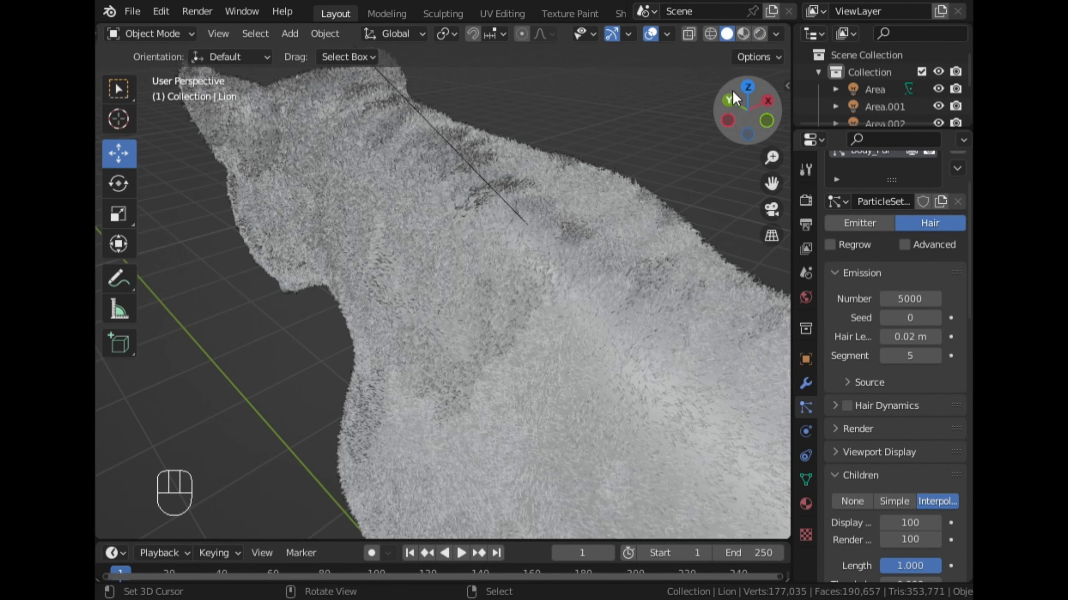
{"action": "left_click", "coordinate": [727, 120]}
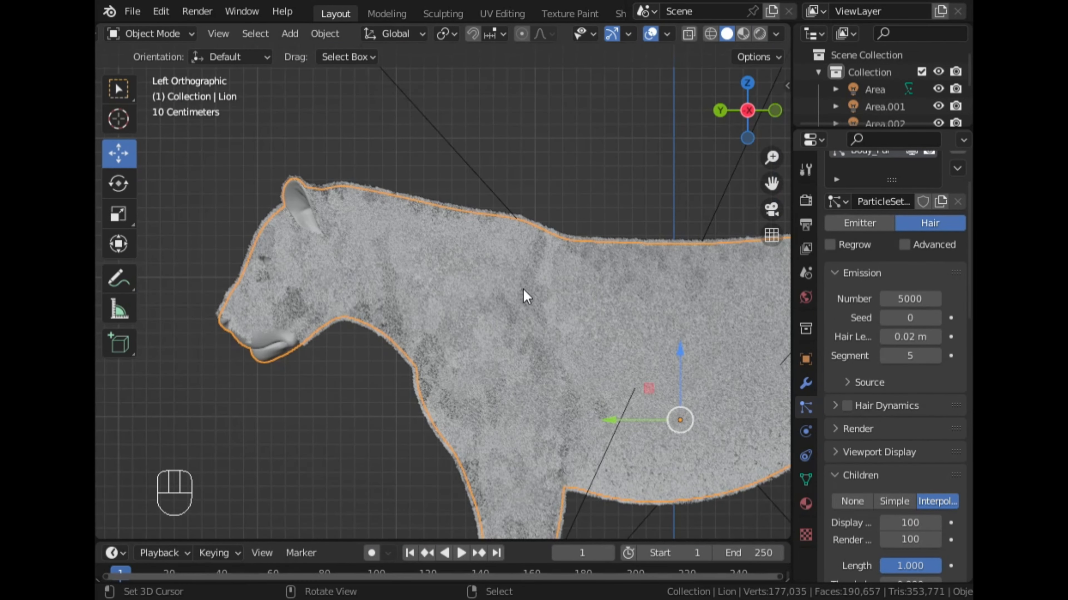
{"action": "scroll", "coordinate": [916, 394], "scroll_direction": "down", "scroll_amount": 5}
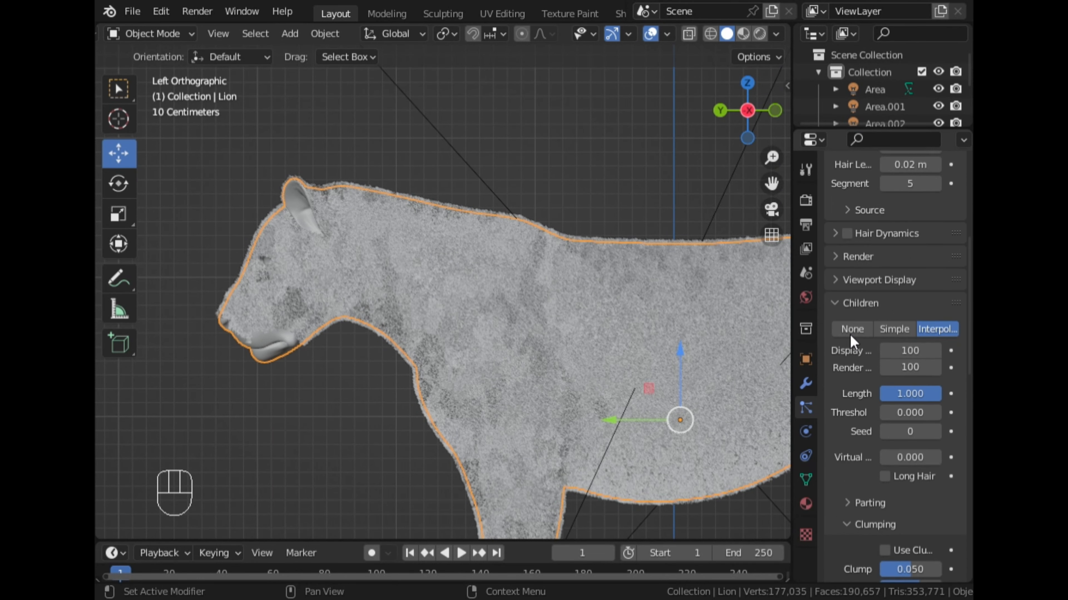
{"action": "key", "text": "ctrl+Tab"}
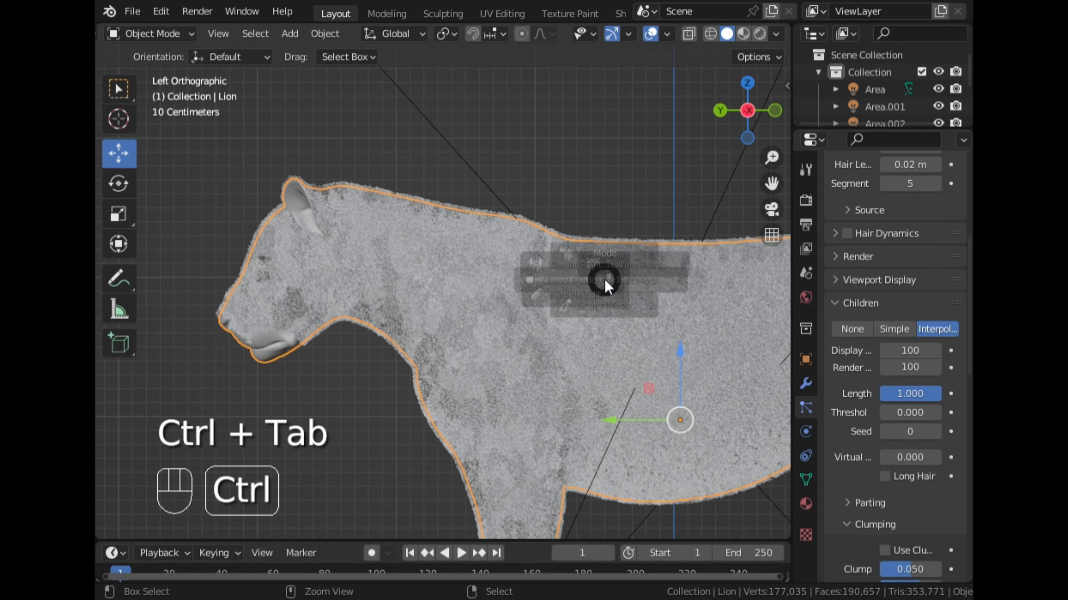
{"action": "left_click", "coordinate": [486, 345]}
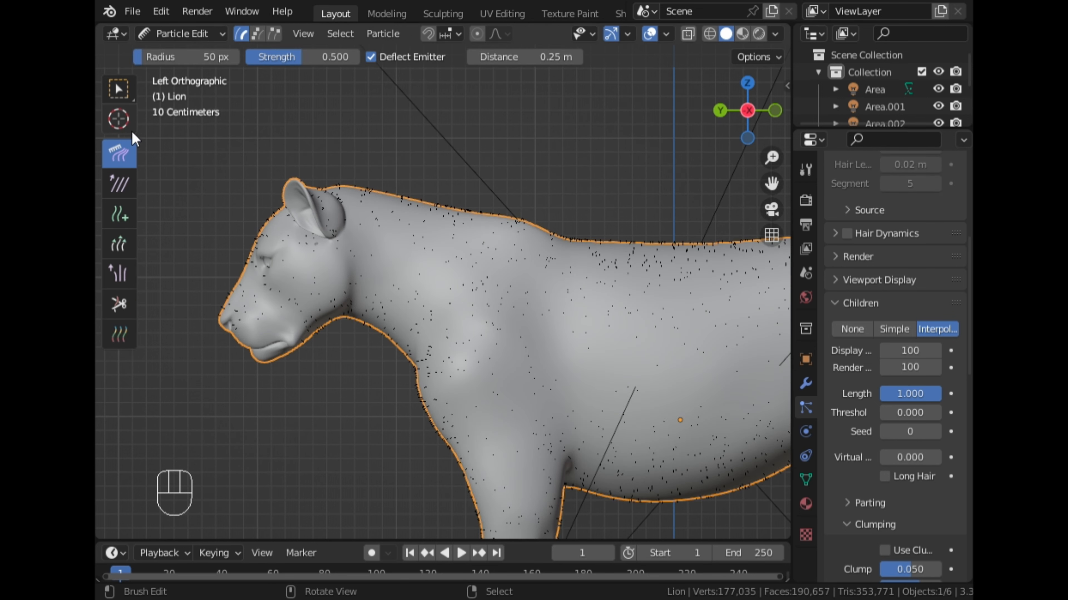
- Comb the hair on the lion's left side back along the neck, back and flank and down the front leg
{"action": "left_click_drag", "start_coordinate": [385, 196], "coordinate": [469, 221]}
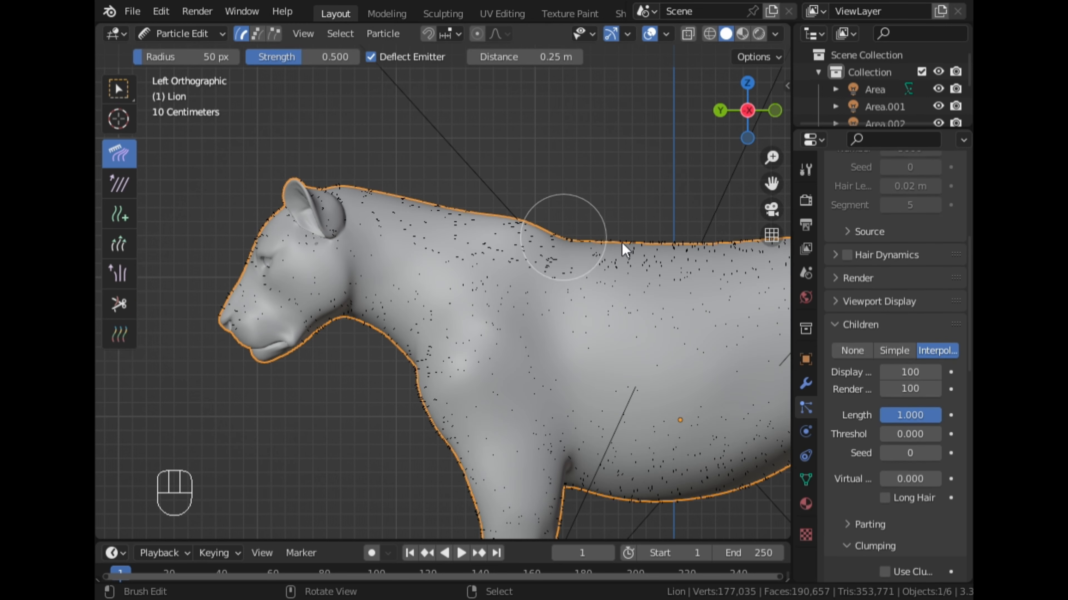
{"action": "scroll", "coordinate": [689, 252], "scroll_direction": "down", "scroll_amount": 3}
{"action": "left_click_drag", "start_coordinate": [584, 260], "coordinate": [724, 267]}
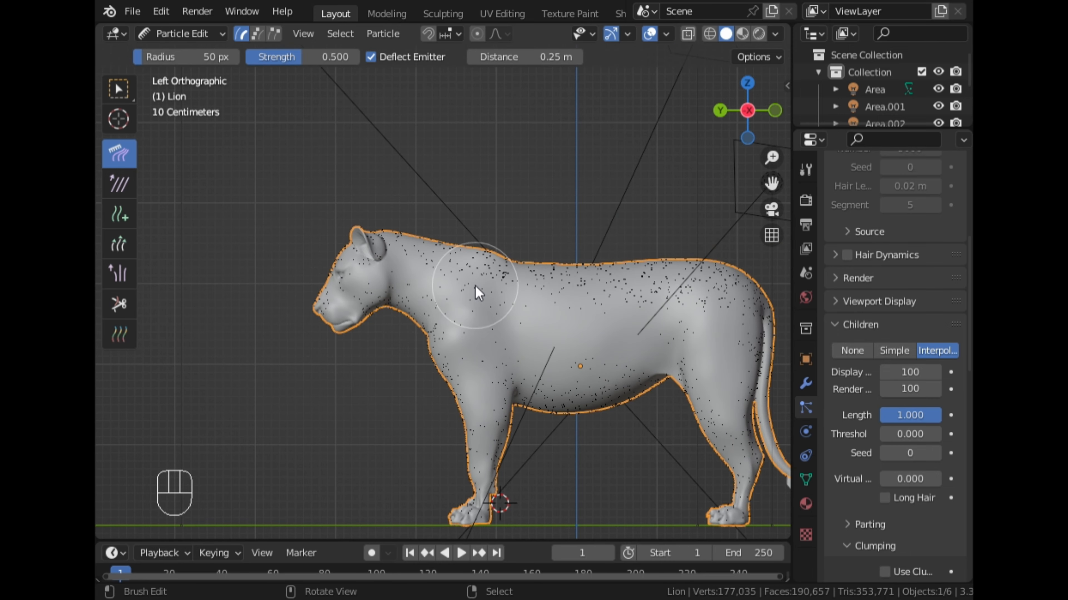
{"action": "left_click_drag", "start_coordinate": [496, 296], "coordinate": [584, 349]}
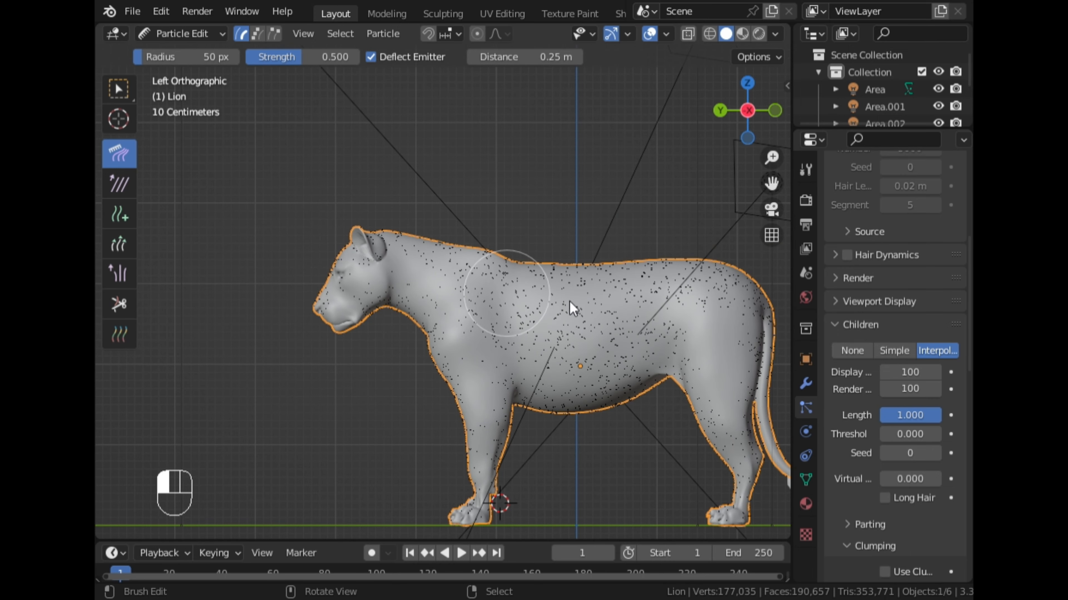
{"action": "left_click_drag", "start_coordinate": [569, 301], "coordinate": [631, 307]}
{"action": "mouse_move", "coordinate": [438, 313]}
{"action": "left_mouse_down"}
{"action": "mouse_move", "coordinate": [478, 376]}
{"action": "mouse_move", "coordinate": [498, 497]}
{"action": "left_mouse_up"}
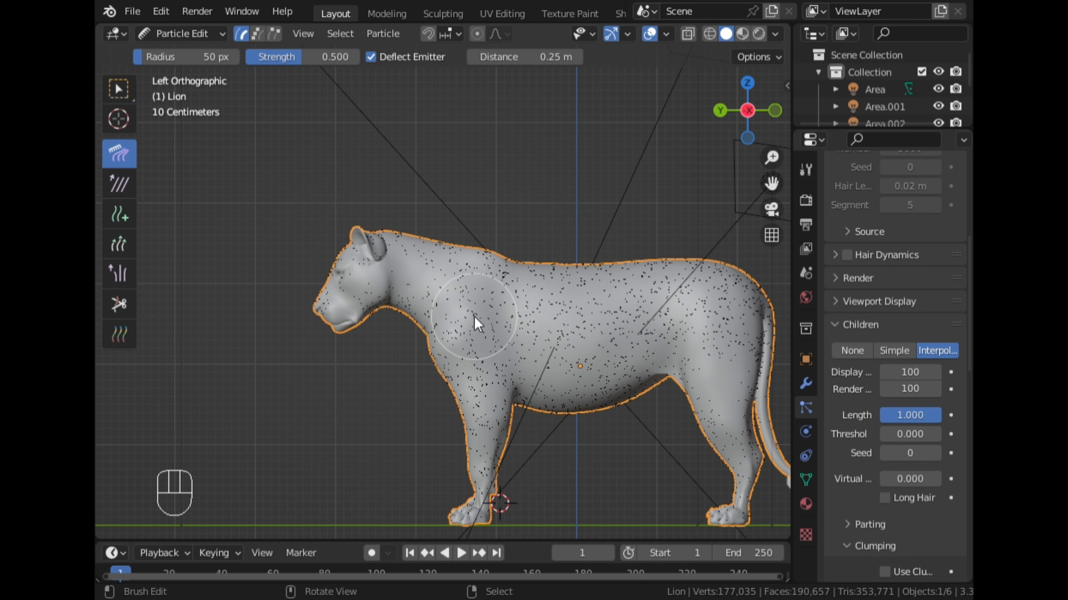
{"action": "left_click_drag", "start_coordinate": [475, 317], "coordinate": [485, 414]}
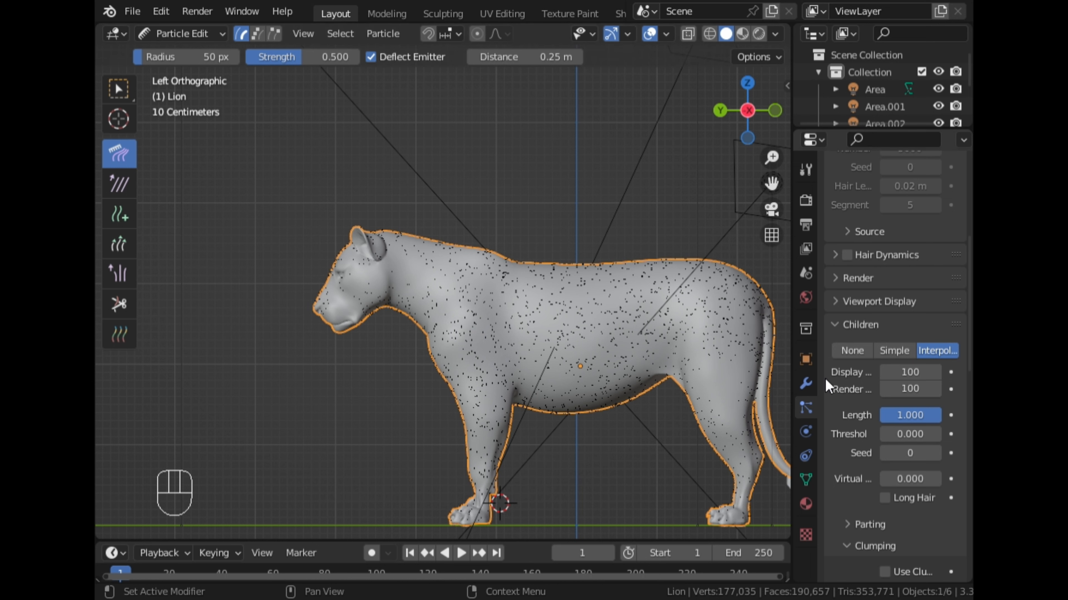
- Set the hair's children to None and comb the strands back across the left flank and belly
{"action": "left_click", "coordinate": [850, 351]}
{"action": "scroll", "coordinate": [523, 456], "scroll_direction": "up", "scroll_amount": 2}
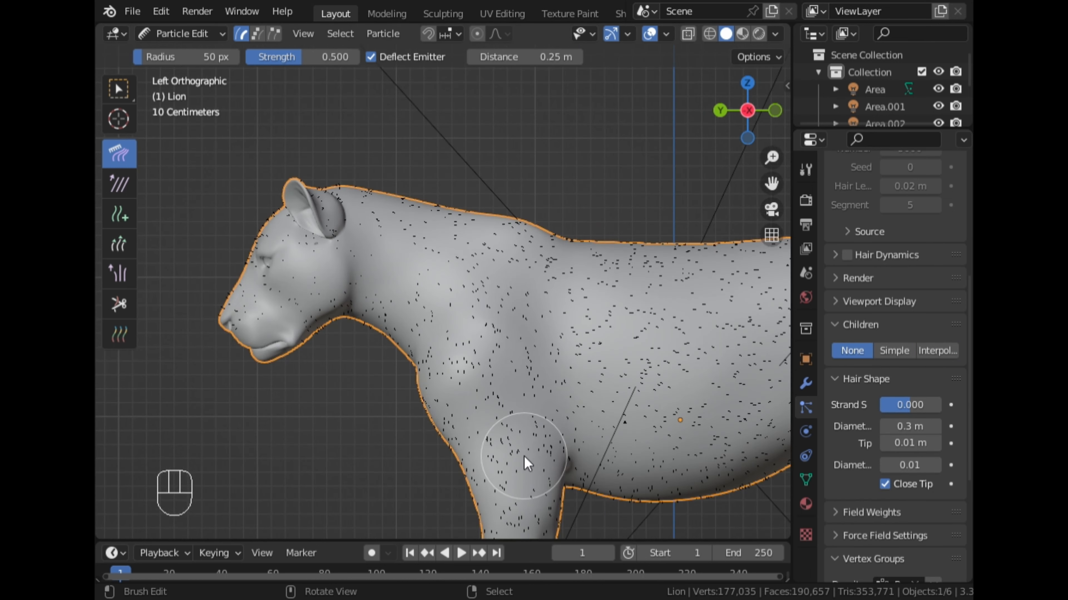
{"action": "scroll", "coordinate": [542, 454], "scroll_direction": "down", "scroll_amount": 1}
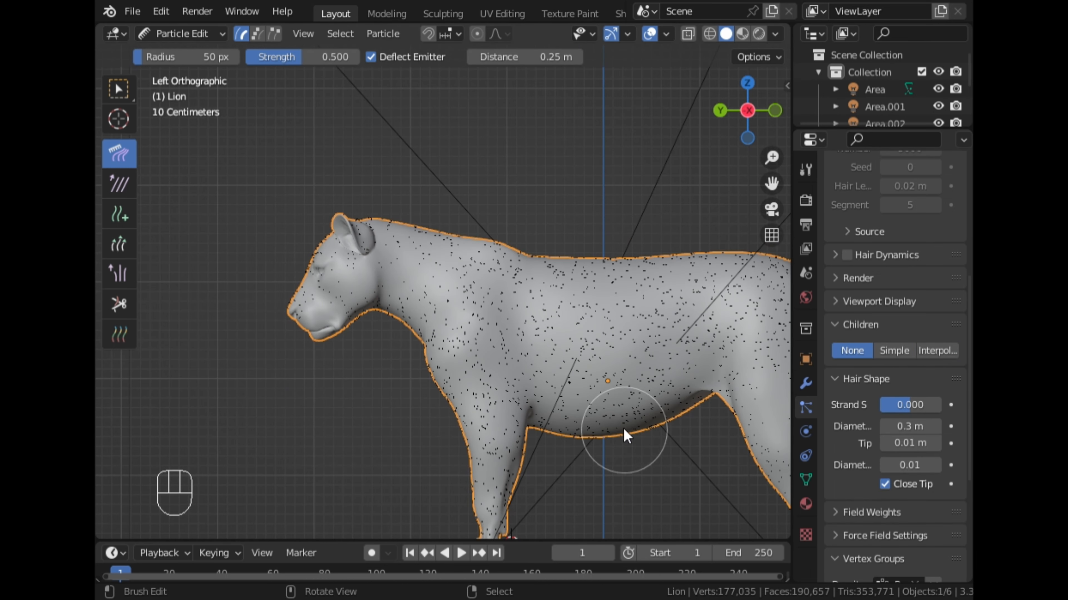
{"action": "mouse_move", "coordinate": [544, 324]}
{"action": "left_mouse_down"}
{"action": "mouse_move", "coordinate": [595, 419]}
{"action": "mouse_move", "coordinate": [700, 380]}
{"action": "left_mouse_up"}
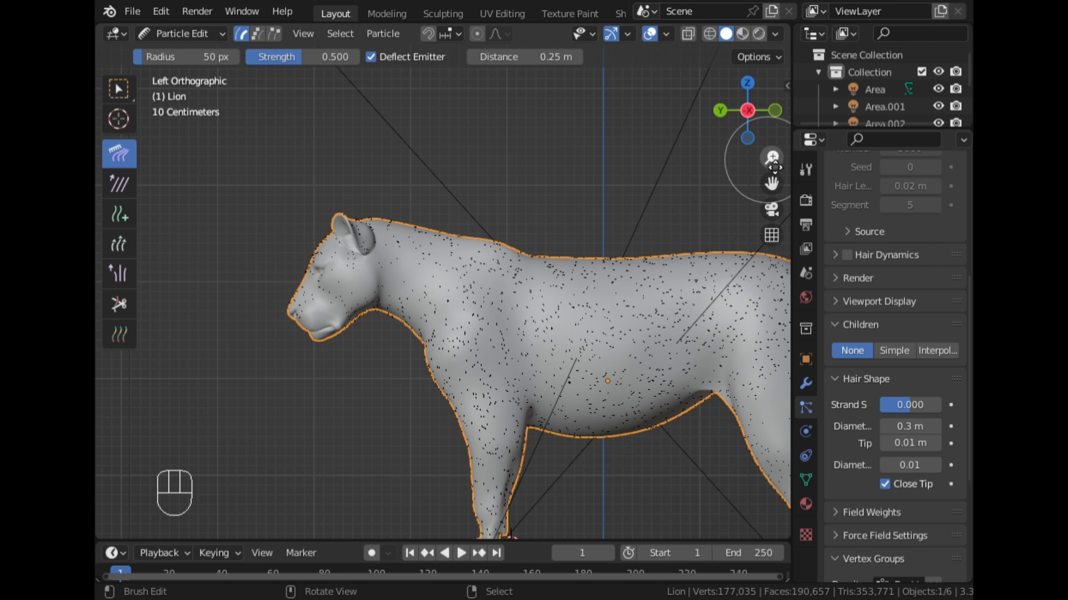
- Comb the hair down the left hind leg and along the upper part of the tail
{"action": "left_click_drag", "start_coordinate": [773, 184], "coordinate": [597, 115]}
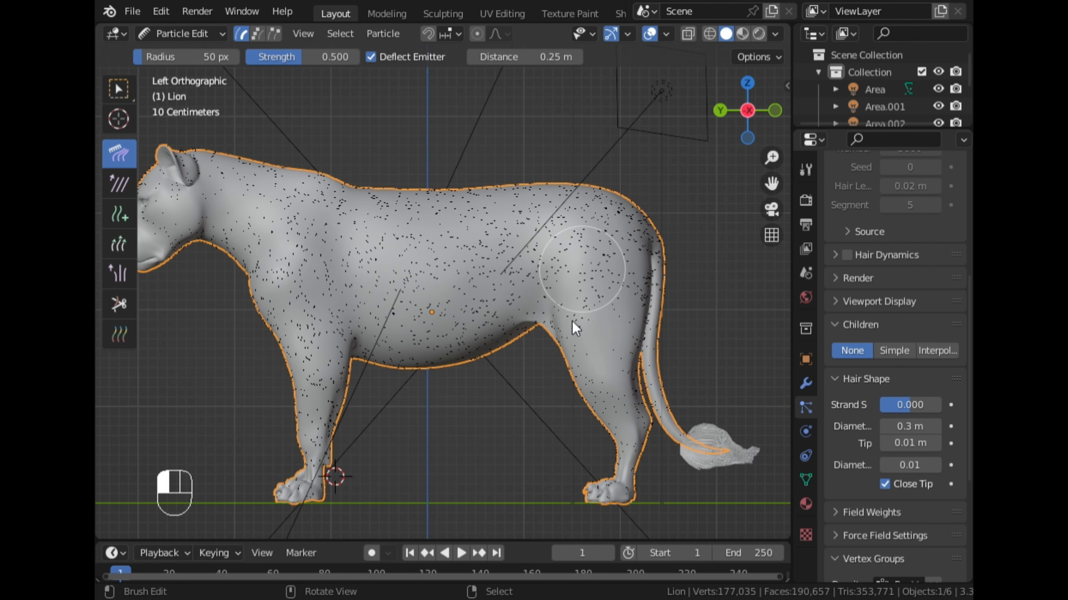
{"action": "left_click_drag", "start_coordinate": [605, 277], "coordinate": [610, 413]}
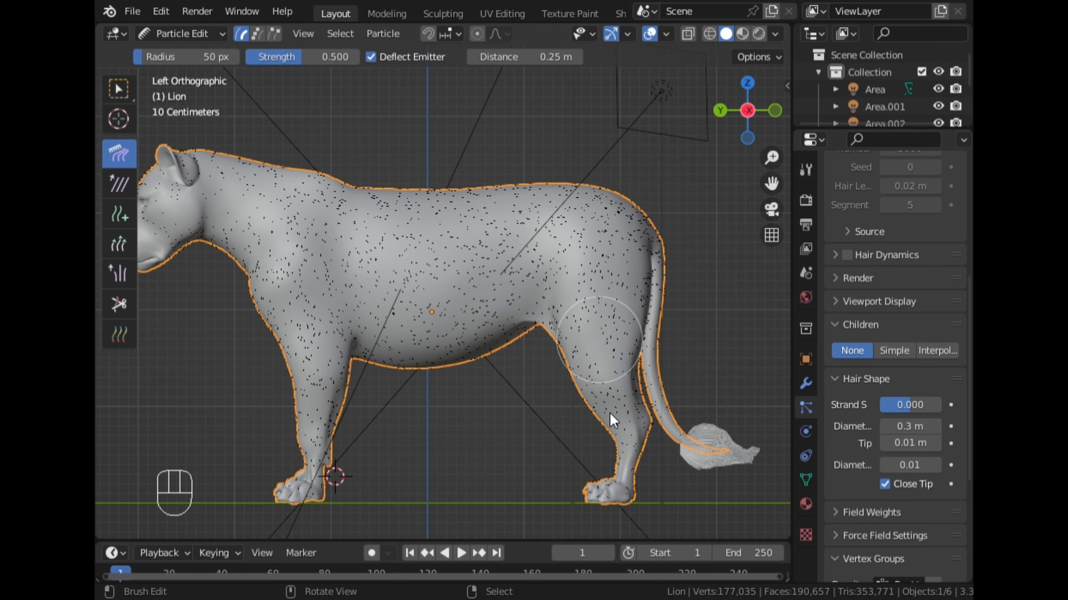
{"action": "left_click_drag", "start_coordinate": [658, 264], "coordinate": [649, 349]}
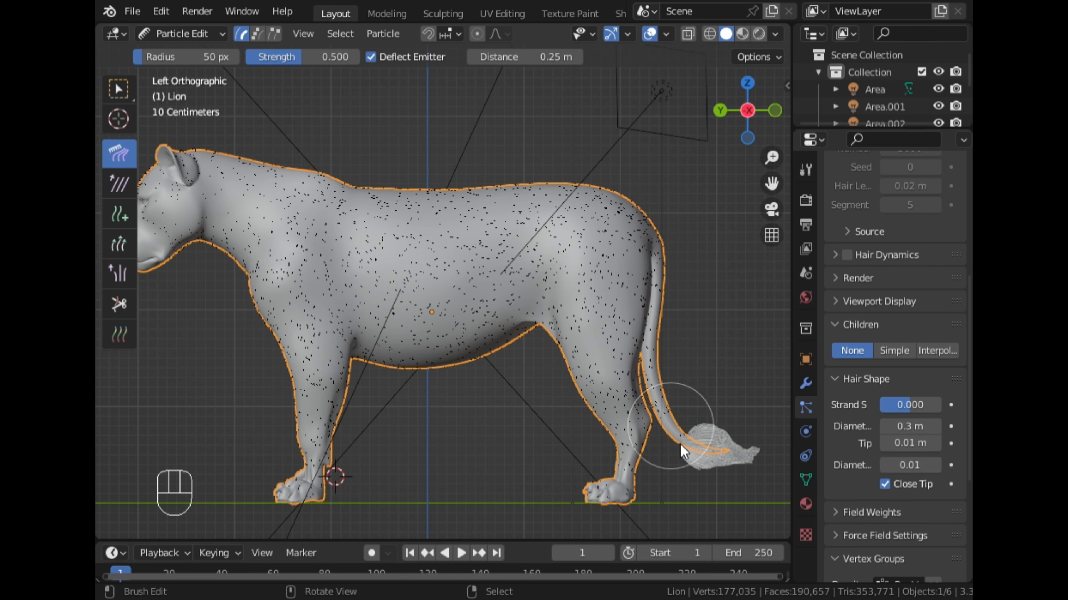
- View the lion from its right side and comb the hair down the rump, hind leg and rear flank
{"action": "left_click", "coordinate": [747, 110]}
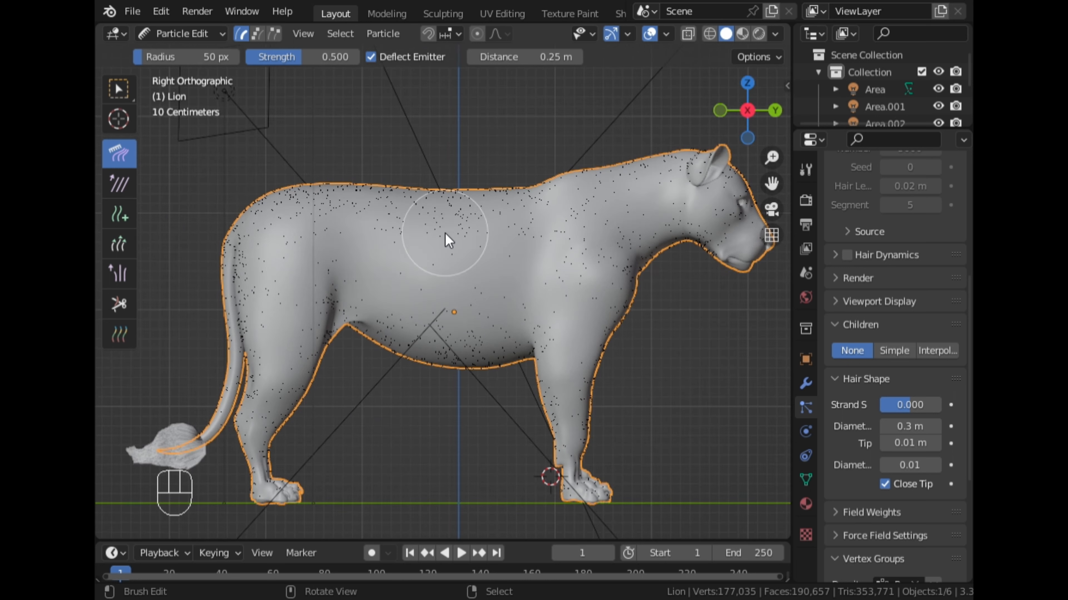
{"action": "mouse_move", "coordinate": [347, 226]}
{"action": "left_mouse_down"}
{"action": "mouse_move", "coordinate": [268, 278]}
{"action": "mouse_move", "coordinate": [271, 394]}
{"action": "left_mouse_up"}
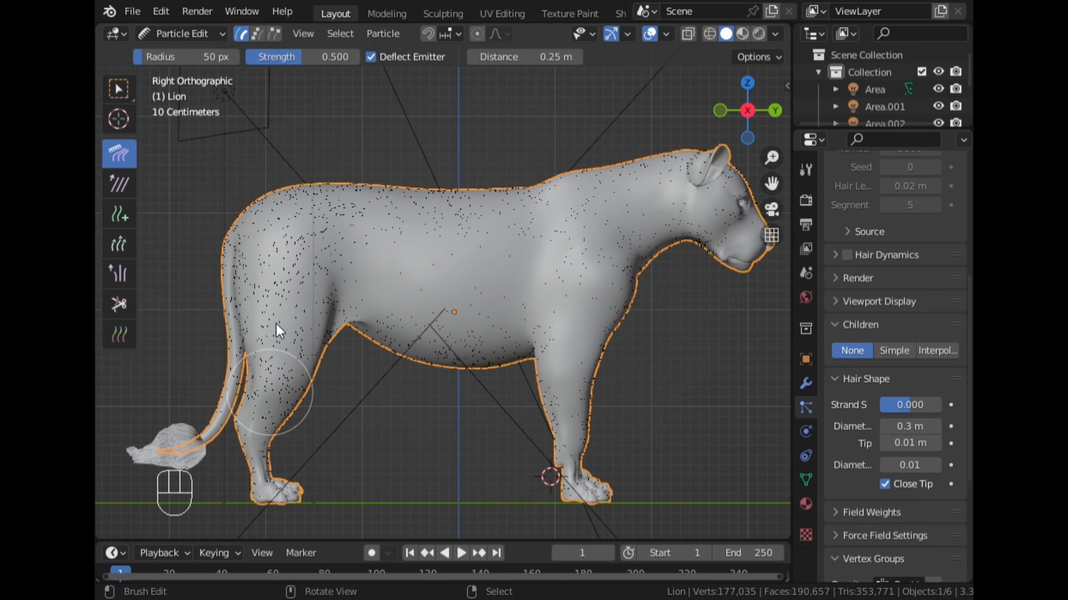
{"action": "left_click_drag", "start_coordinate": [290, 206], "coordinate": [268, 263]}
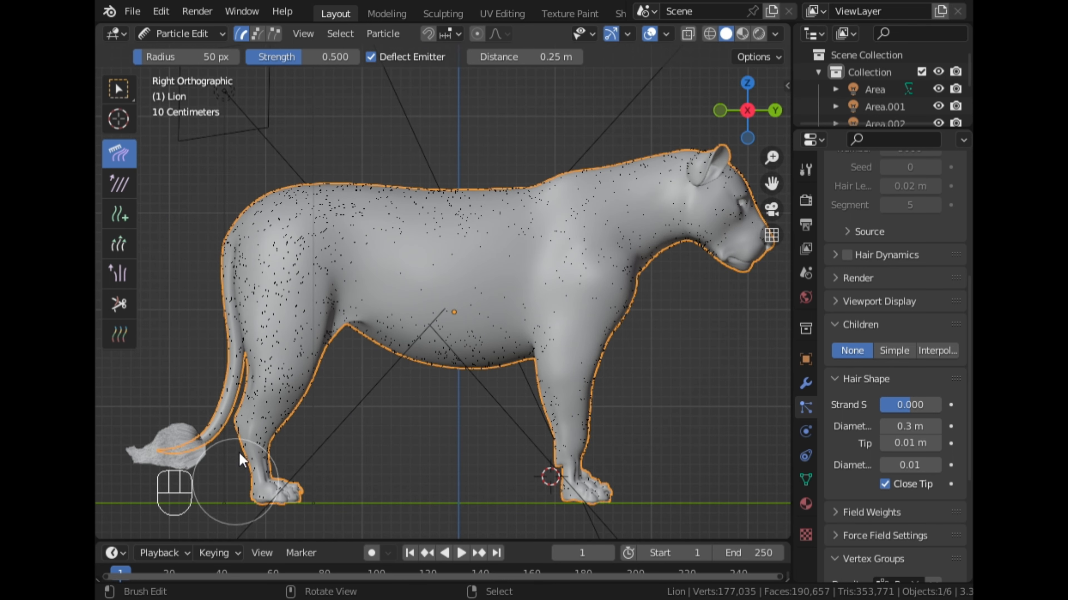
{"action": "left_click_drag", "start_coordinate": [293, 309], "coordinate": [270, 384]}
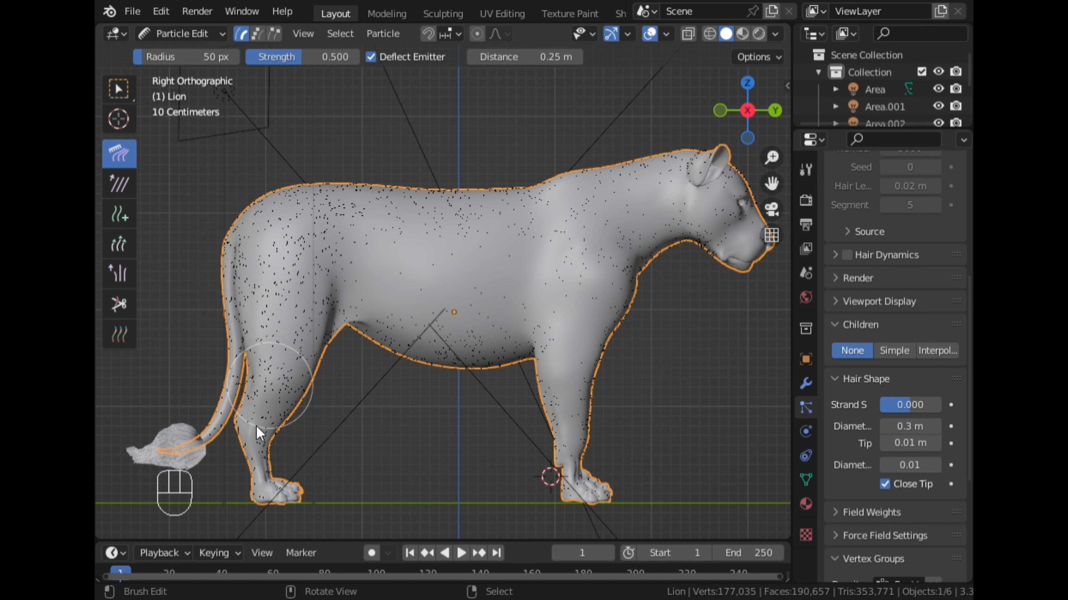
{"action": "left_click_drag", "start_coordinate": [366, 302], "coordinate": [380, 348]}
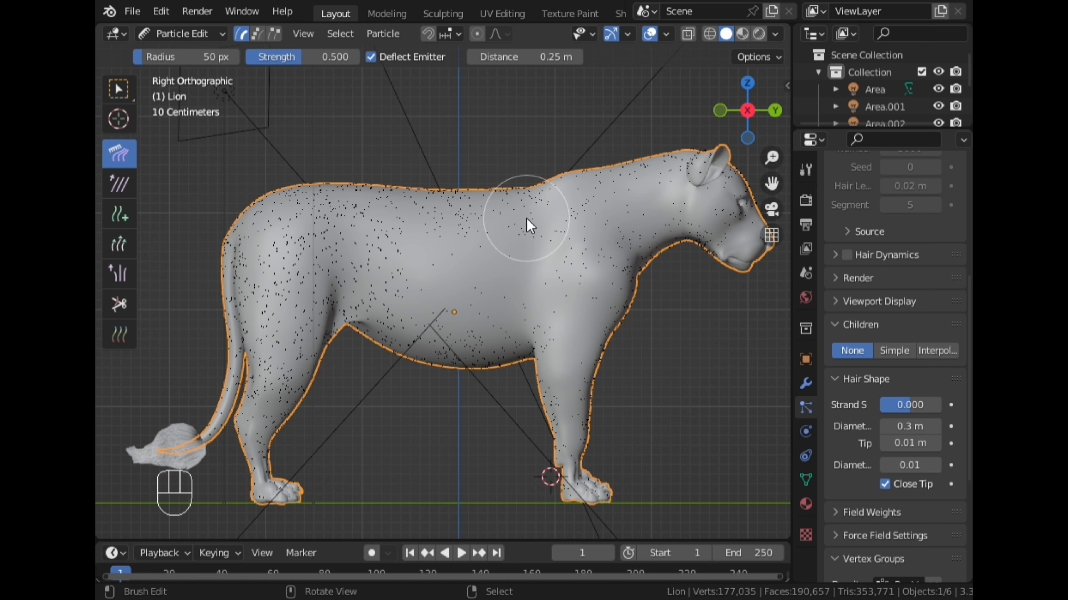
- Comb the hair on the right flank from behind the shoulder back toward the hindquarters and belly
{"action": "left_click_drag", "start_coordinate": [417, 234], "coordinate": [324, 238]}
{"action": "left_click_drag", "start_coordinate": [497, 255], "coordinate": [353, 293]}
{"action": "mouse_move", "coordinate": [542, 248]}
{"action": "left_mouse_down"}
{"action": "mouse_move", "coordinate": [488, 310]}
{"action": "mouse_move", "coordinate": [391, 364]}
{"action": "left_mouse_up"}
{"action": "scroll", "coordinate": [412, 318], "scroll_direction": "up", "scroll_amount": 6}
{"action": "scroll", "coordinate": [484, 303], "scroll_direction": "down", "scroll_amount": 4}
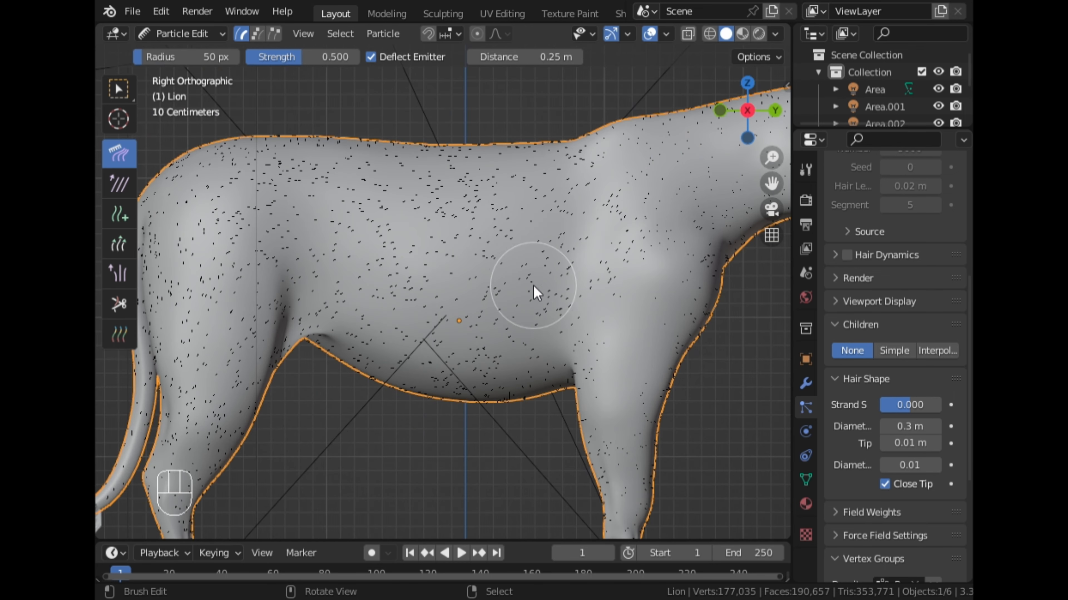
- Comb the hair on the right shoulder backward and down the right front leg
{"action": "left_click_drag", "start_coordinate": [665, 169], "coordinate": [538, 236]}
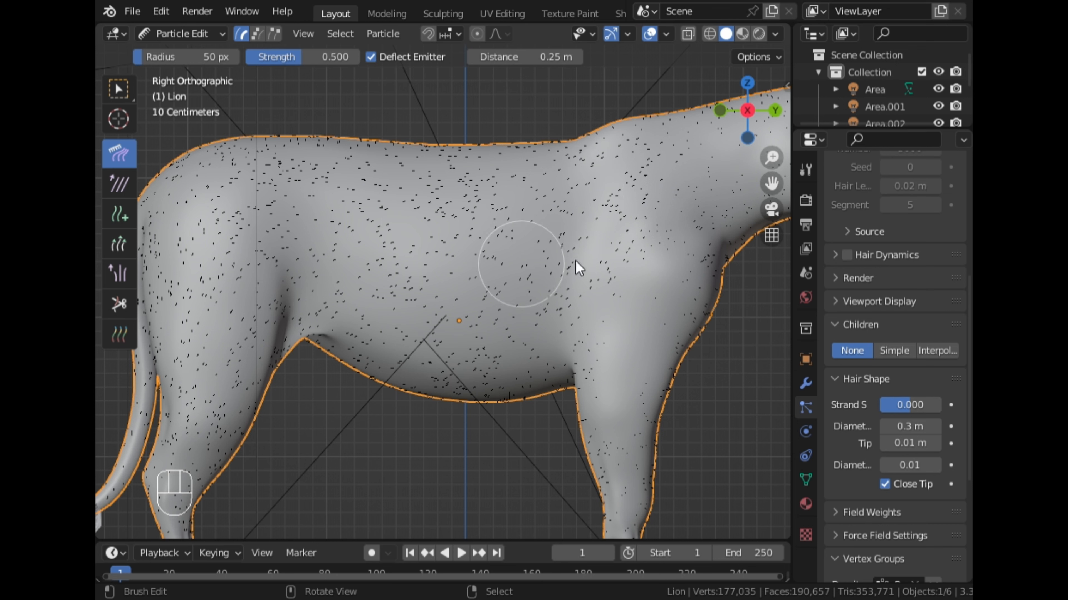
{"action": "mouse_move", "coordinate": [597, 295]}
{"action": "left_mouse_down"}
{"action": "mouse_move", "coordinate": [610, 307]}
{"action": "mouse_move", "coordinate": [581, 432]}
{"action": "left_mouse_up"}
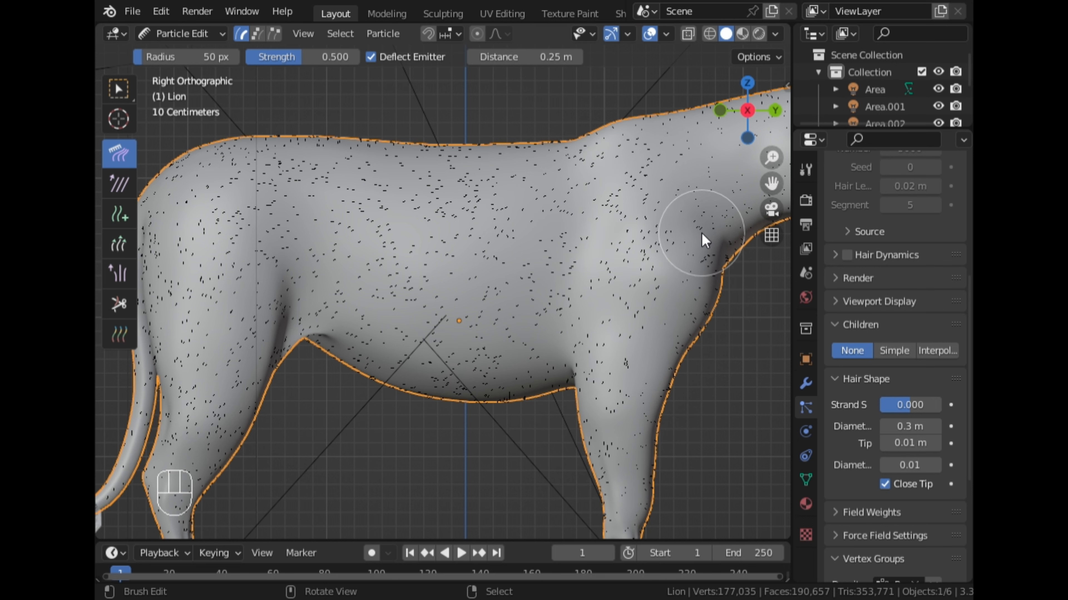
{"action": "left_click_drag", "start_coordinate": [700, 234], "coordinate": [629, 408]}
{"action": "scroll", "coordinate": [631, 474], "scroll_direction": "down", "scroll_amount": 2}
- Comb the hair downward over the front of the chest and down the front leg
{"action": "middle_click_drag", "start_coordinate": [642, 439], "coordinate": [499, 429]}
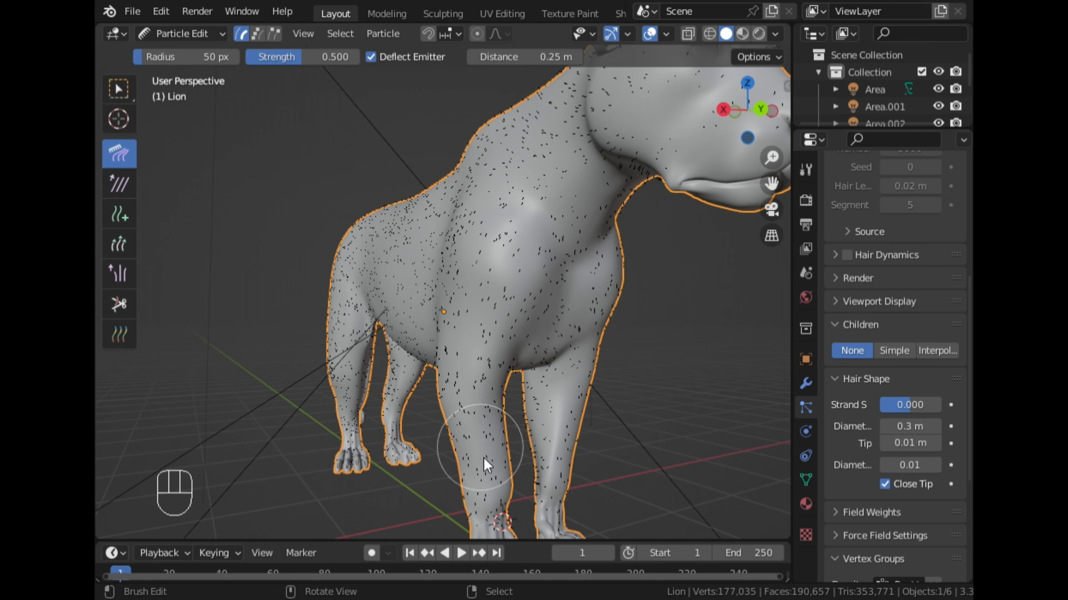
{"action": "left_click_drag", "start_coordinate": [559, 254], "coordinate": [536, 320]}
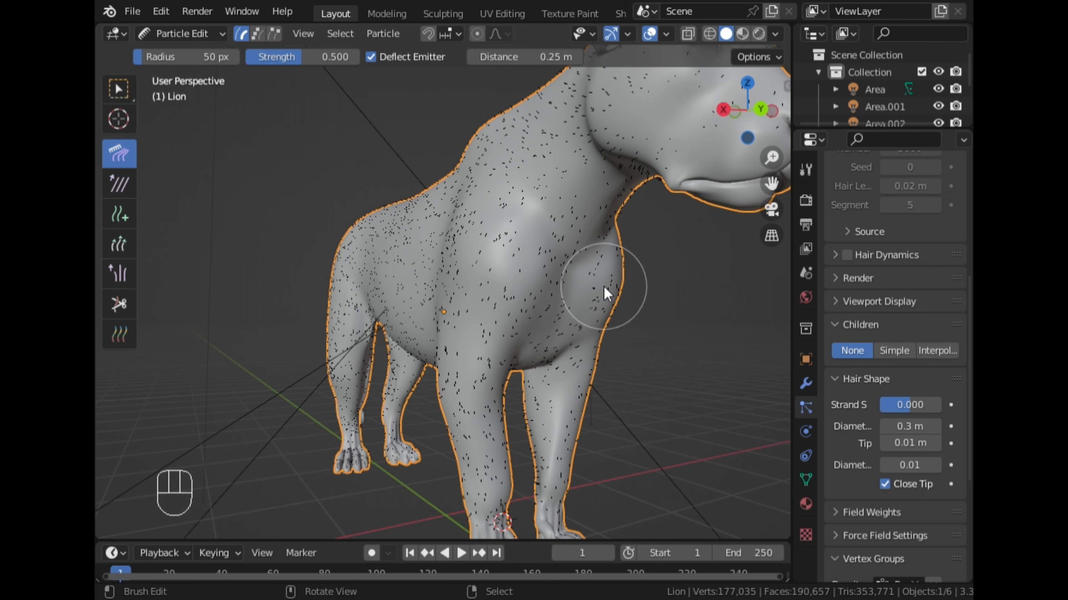
{"action": "left_click_drag", "start_coordinate": [602, 287], "coordinate": [559, 367]}
{"action": "scroll", "coordinate": [546, 519], "scroll_direction": "down", "scroll_amount": 3}
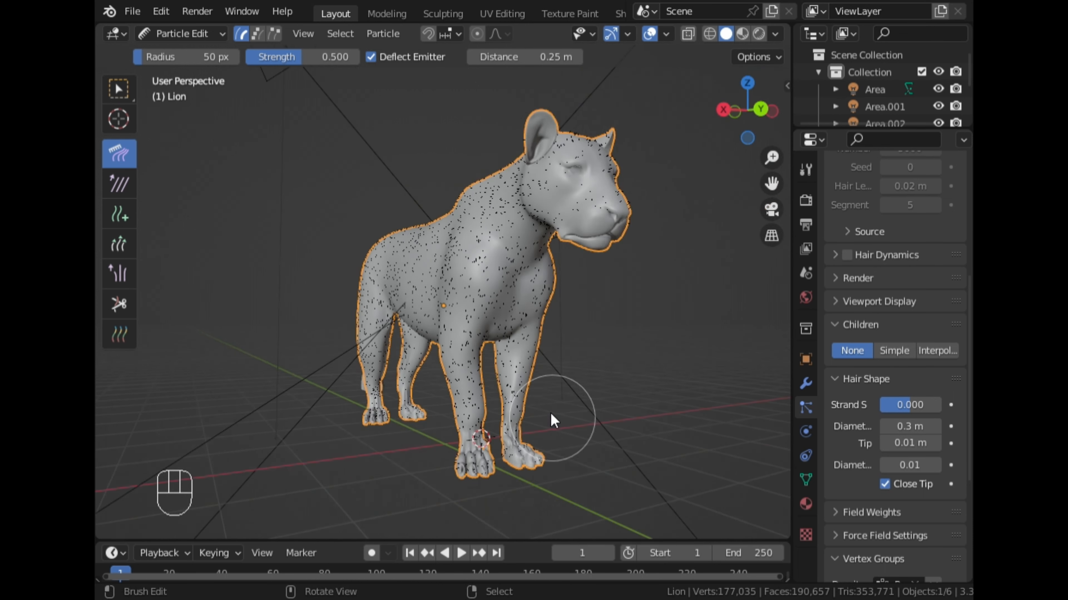
{"action": "middle_click_drag", "start_coordinate": [550, 412], "coordinate": [454, 385]}
{"action": "scroll", "coordinate": [458, 392], "scroll_direction": "up", "scroll_amount": 3}
{"action": "left_click_drag", "start_coordinate": [408, 406], "coordinate": [401, 459]}
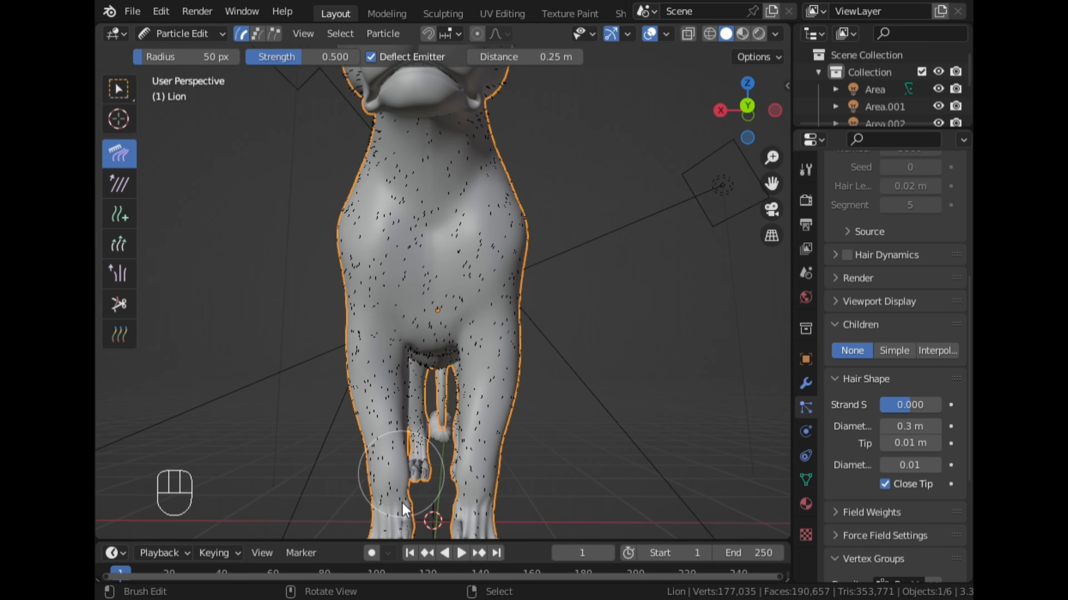
- Comb the hair down the hind leg and down the rear of the hindquarters beside the tail
{"action": "middle_click_drag", "start_coordinate": [556, 374], "coordinate": [525, 321]}
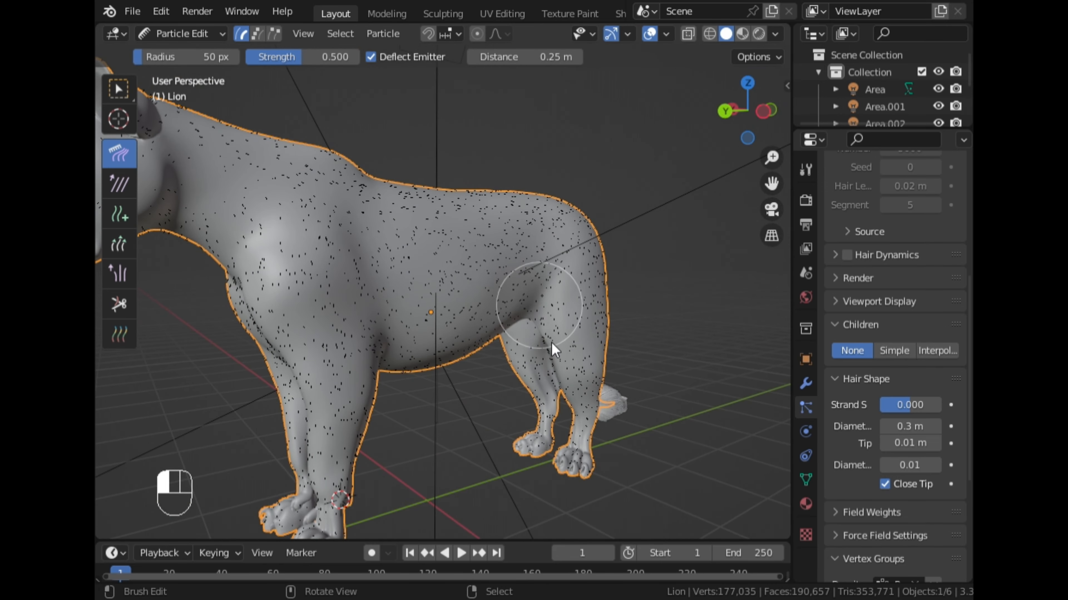
{"action": "left_click_drag", "start_coordinate": [551, 344], "coordinate": [560, 433]}
{"action": "scroll", "coordinate": [589, 300], "scroll_direction": "down", "scroll_amount": 4}
{"action": "middle_click_drag", "start_coordinate": [600, 298], "coordinate": [416, 311]}
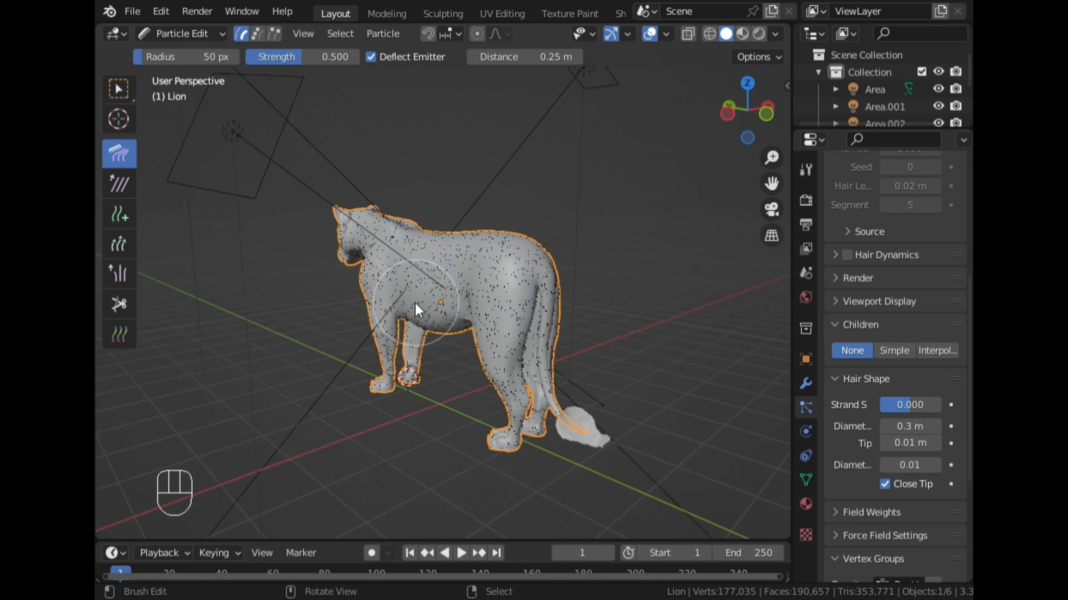
{"action": "scroll", "coordinate": [463, 320], "scroll_direction": "up", "scroll_amount": 3}
{"action": "left_click_drag", "start_coordinate": [657, 338], "coordinate": [632, 485]}
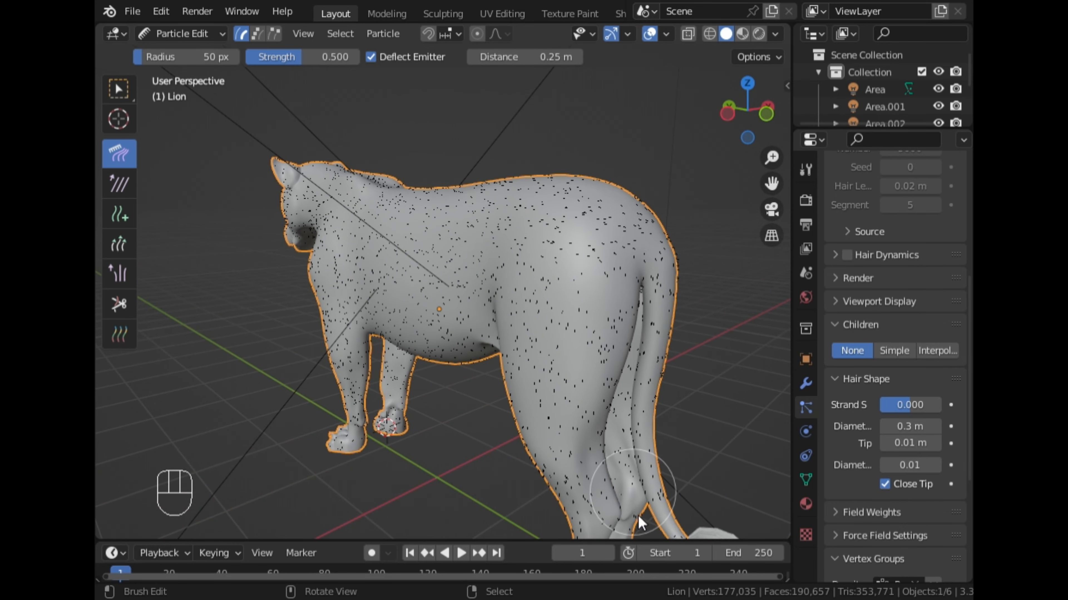
- From the top view, comb the hair on the back of the neck and both ears backward toward the shoulders
{"action": "middle_click_drag", "start_coordinate": [377, 353], "coordinate": [431, 306]}
{"action": "scroll", "coordinate": [462, 300], "scroll_direction": "up", "scroll_amount": 2}
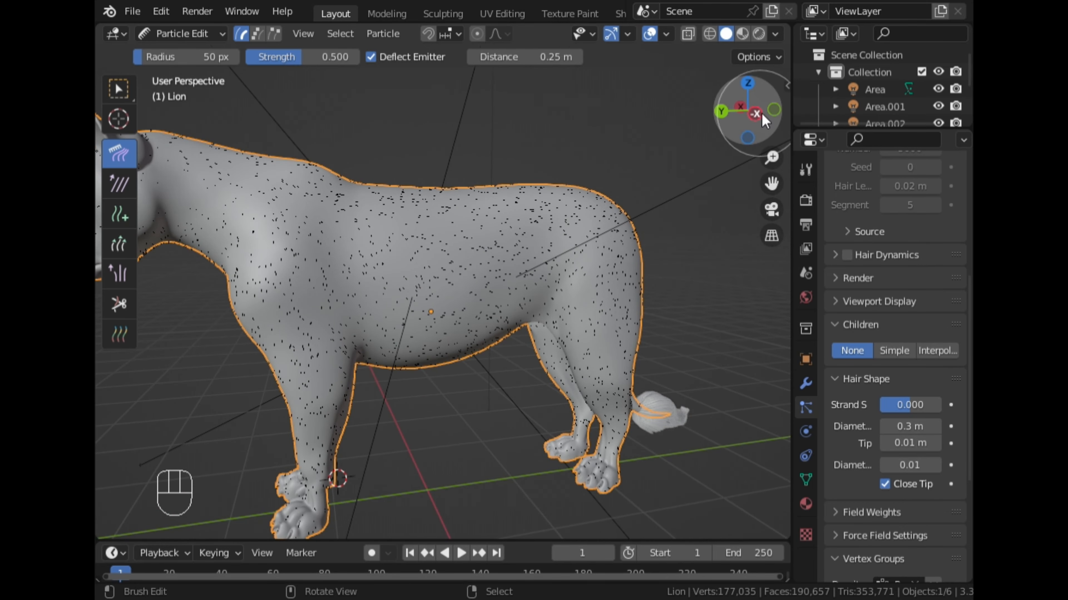
{"action": "left_click", "coordinate": [748, 83]}
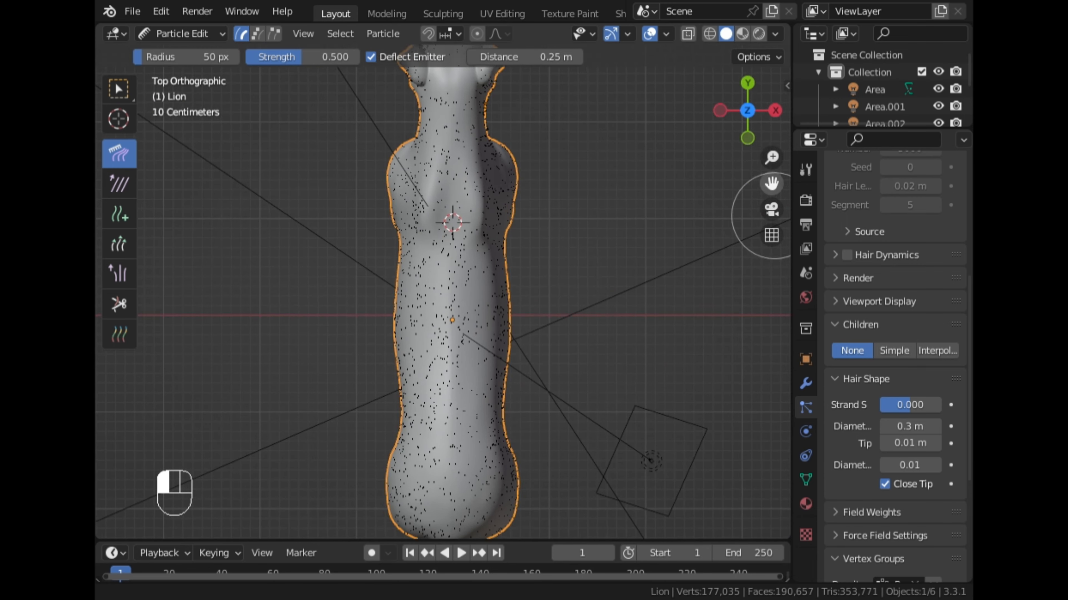
{"action": "left_click_drag", "start_coordinate": [774, 215], "coordinate": [786, 379]}
{"action": "scroll", "coordinate": [605, 202], "scroll_direction": "up", "scroll_amount": 3}
{"action": "left_click_drag", "start_coordinate": [474, 181], "coordinate": [468, 256]}
{"action": "scroll", "coordinate": [450, 198], "scroll_direction": "up", "scroll_amount": 2}
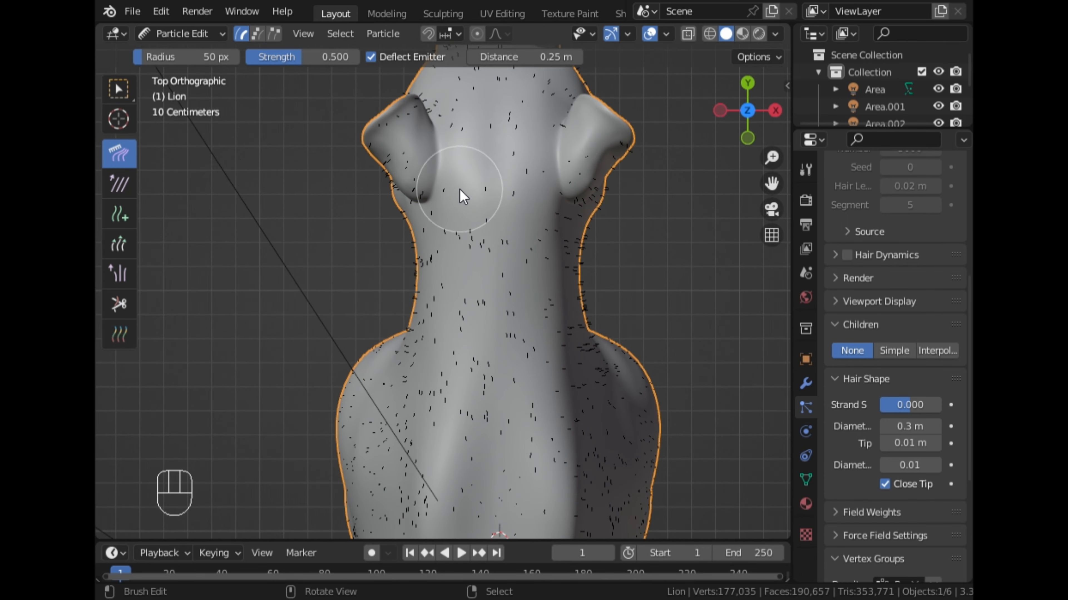
{"action": "left_click_drag", "start_coordinate": [475, 293], "coordinate": [475, 296]}
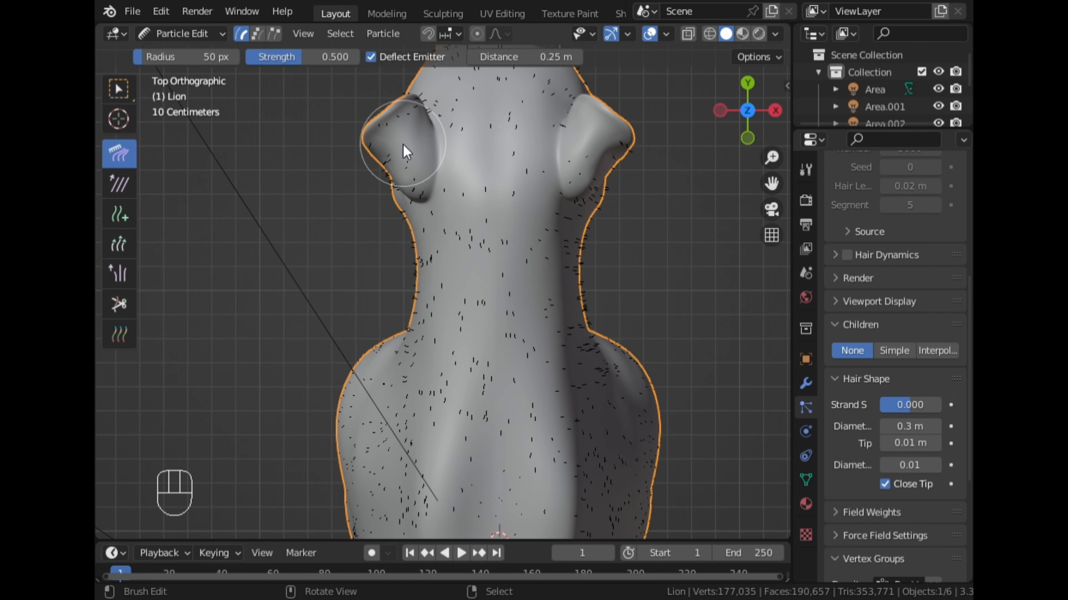
{"action": "left_click_drag", "start_coordinate": [405, 150], "coordinate": [436, 205]}
{"action": "left_click_drag", "start_coordinate": [603, 145], "coordinate": [584, 219]}
- Comb the hair on one cheek and the side of the muzzle back from the nose toward the neck
{"action": "middle_click_drag", "start_coordinate": [533, 238], "coordinate": [457, 126]}
{"action": "left_click_drag", "start_coordinate": [402, 144], "coordinate": [397, 190]}
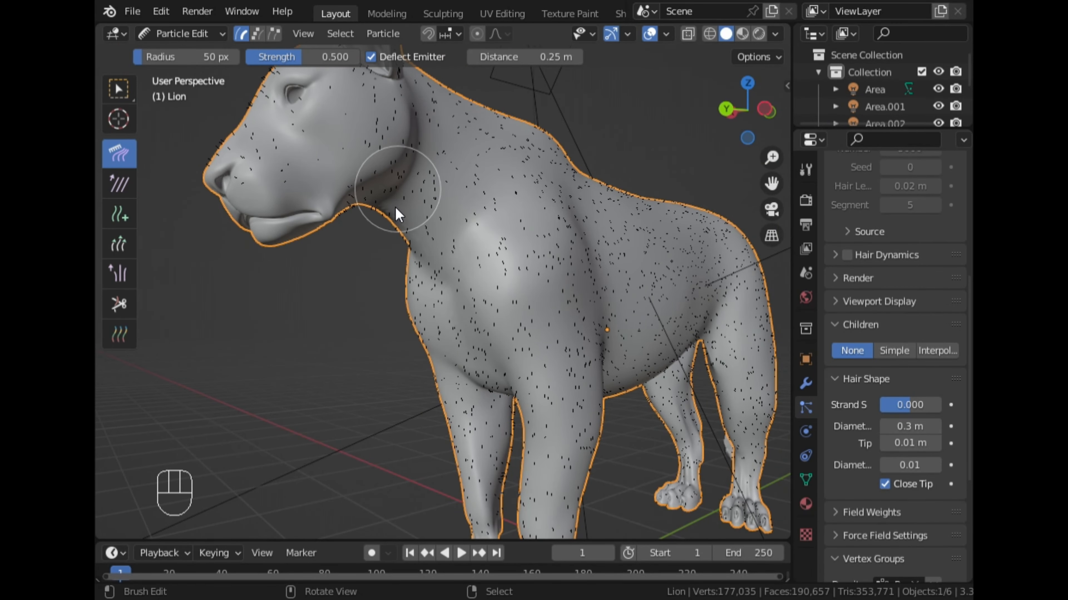
{"action": "left_click_drag", "start_coordinate": [350, 105], "coordinate": [362, 183]}
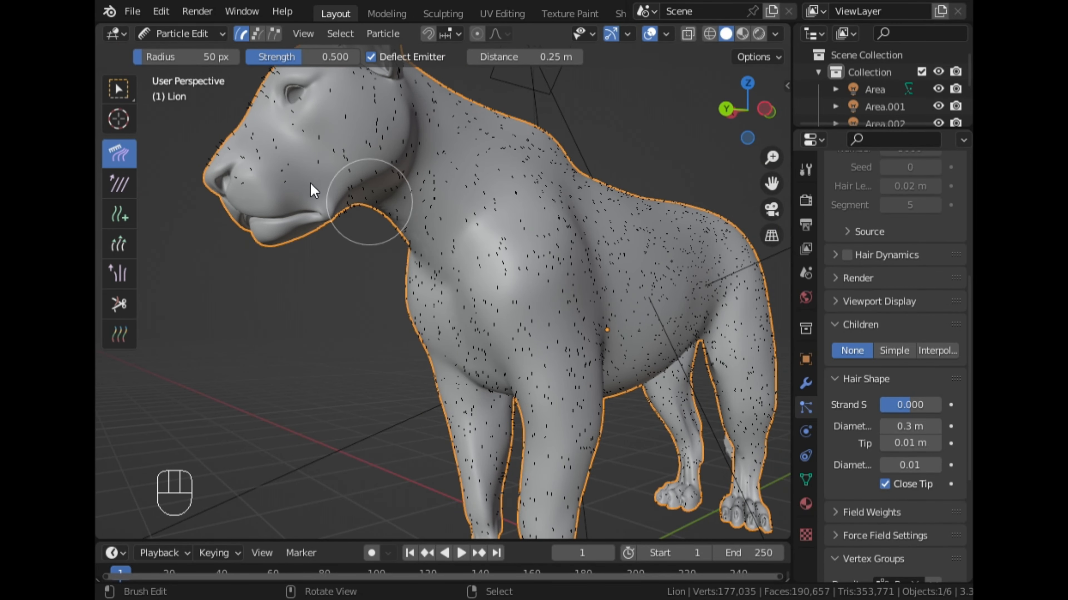
{"action": "middle_click_drag", "start_coordinate": [310, 184], "coordinate": [317, 158]}
{"action": "left_click_drag", "start_coordinate": [298, 135], "coordinate": [349, 202]}
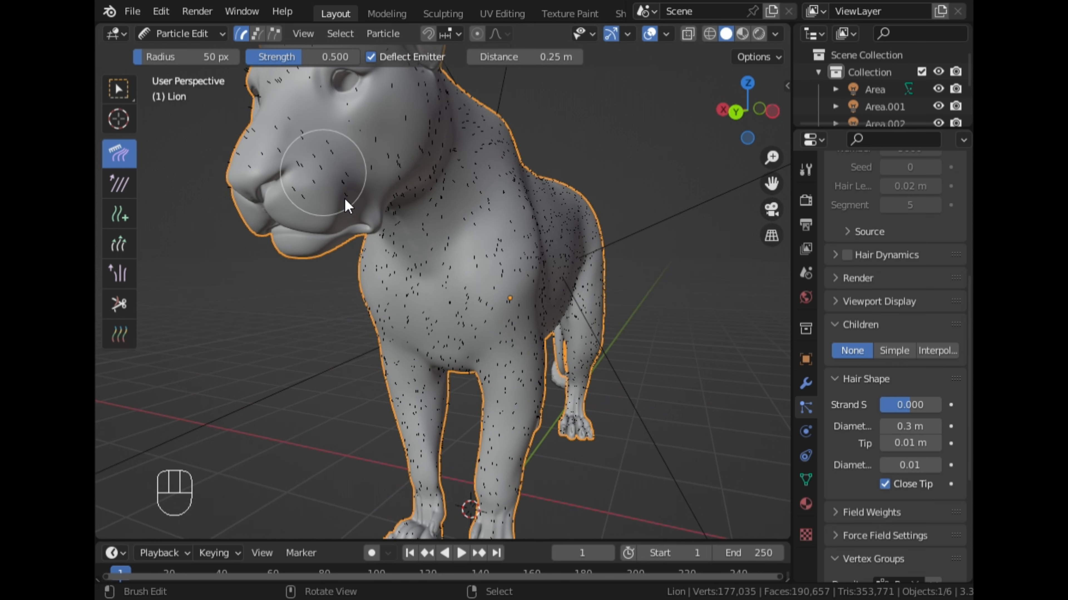
{"action": "left_click_drag", "start_coordinate": [300, 179], "coordinate": [347, 160]}
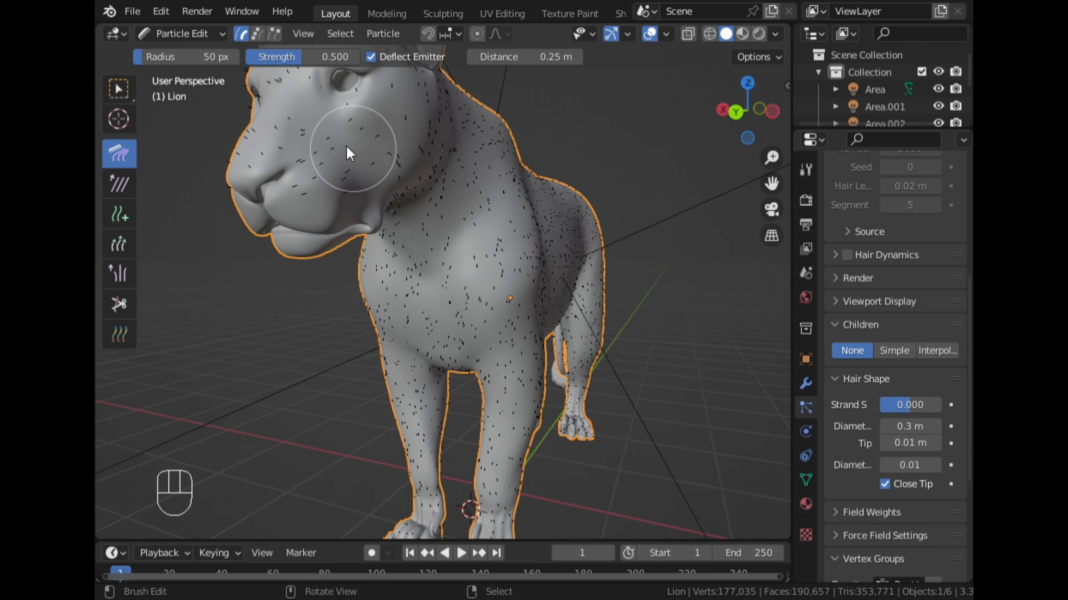
{"action": "left_click_drag", "start_coordinate": [246, 155], "coordinate": [285, 107]}
- Comb the hair on the opposite cheek upward and back from the mouth toward the ear
{"action": "middle_click_drag", "start_coordinate": [246, 171], "coordinate": [449, 210]}
{"action": "left_click_drag", "start_coordinate": [461, 210], "coordinate": [420, 124]}
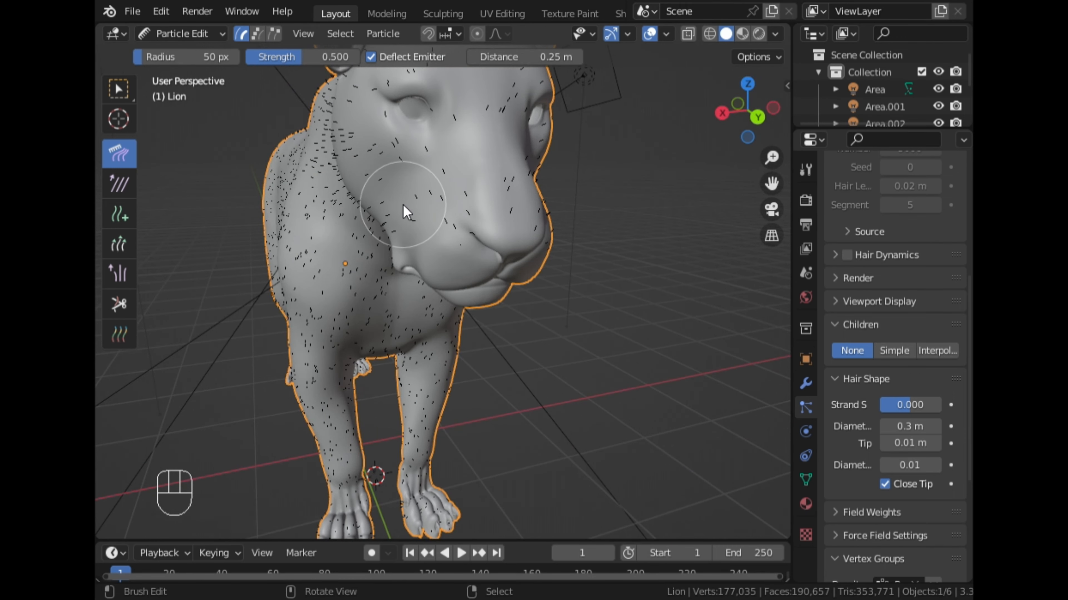
{"action": "left_click_drag", "start_coordinate": [410, 216], "coordinate": [358, 112]}
- Comb the hair around both eyes and over the forehead upward toward the ears
{"action": "mouse_move", "coordinate": [357, 87]}
{"action": "middle_mouse_down"}
{"action": "mouse_move", "coordinate": [393, 167]}
{"action": "mouse_move", "coordinate": [384, 207]}
{"action": "middle_mouse_up"}
{"action": "left_click_drag", "start_coordinate": [384, 207], "coordinate": [397, 104]}
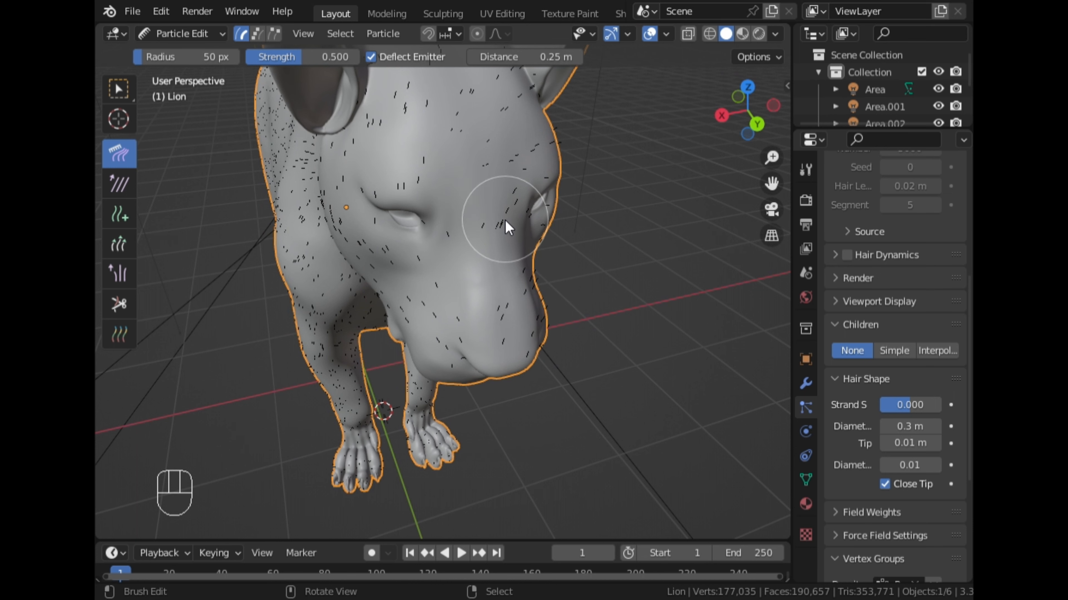
{"action": "left_click_drag", "start_coordinate": [506, 221], "coordinate": [462, 120]}
{"action": "middle_click_drag", "start_coordinate": [512, 228], "coordinate": [395, 238]}
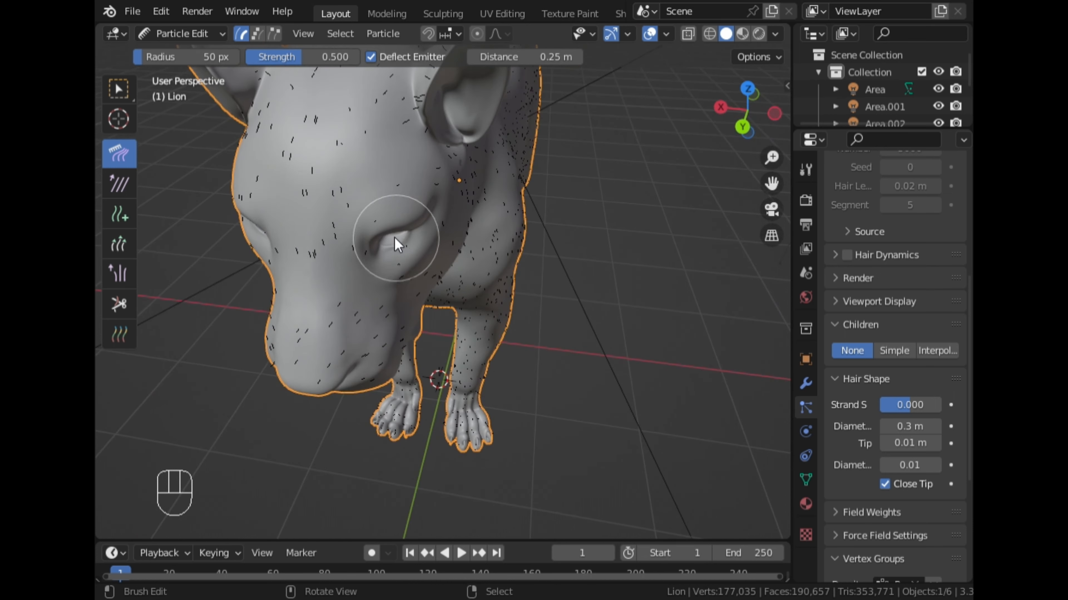
{"action": "left_click_drag", "start_coordinate": [379, 224], "coordinate": [390, 155]}
{"action": "middle_click_drag", "start_coordinate": [565, 243], "coordinate": [465, 253]}
{"action": "left_click_drag", "start_coordinate": [332, 204], "coordinate": [343, 128]}
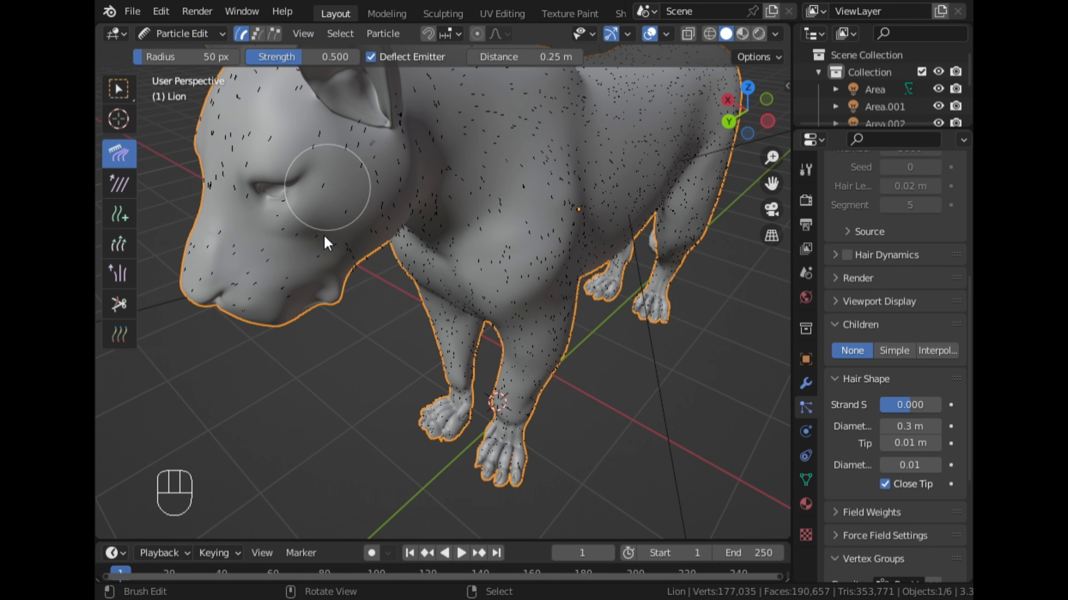
- Comb the hair on the underside of the jaw backward along the throat toward the chest
{"action": "scroll", "coordinate": [310, 307], "scroll_direction": "down", "scroll_amount": 2}
{"action": "middle_click_drag", "start_coordinate": [382, 296], "coordinate": [436, 112]}
{"action": "scroll", "coordinate": [394, 203], "scroll_direction": "up", "scroll_amount": 1}
{"action": "scroll", "coordinate": [405, 184], "scroll_direction": "up", "scroll_amount": 3}
{"action": "middle_click_drag", "start_coordinate": [405, 184], "coordinate": [463, 149]}
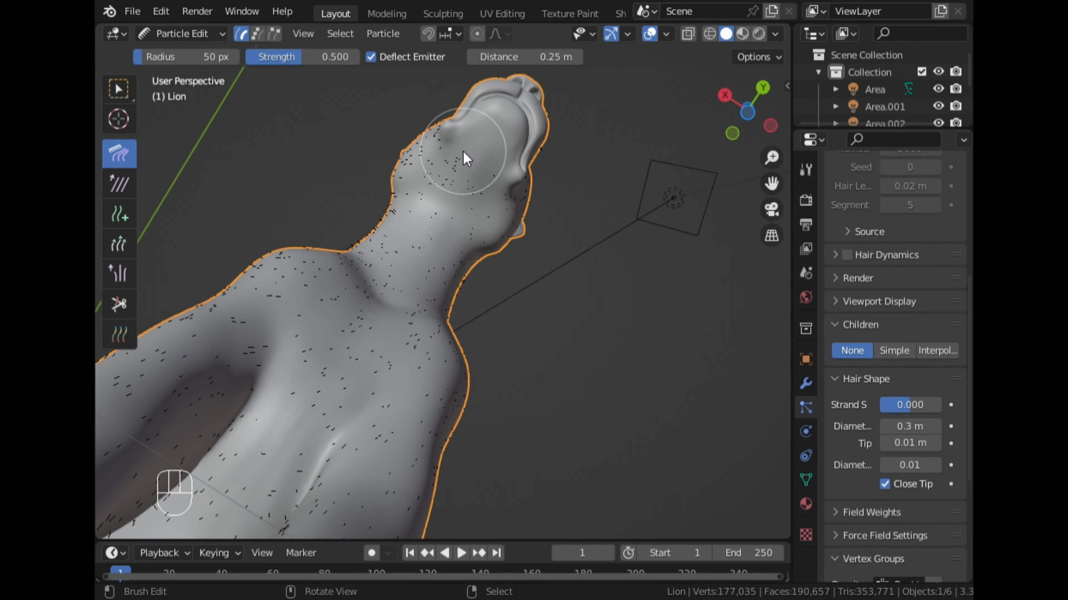
{"action": "mouse_move", "coordinate": [464, 153]}
{"action": "left_mouse_down"}
{"action": "mouse_move", "coordinate": [410, 265]}
{"action": "mouse_move", "coordinate": [437, 196]}
{"action": "left_mouse_up"}
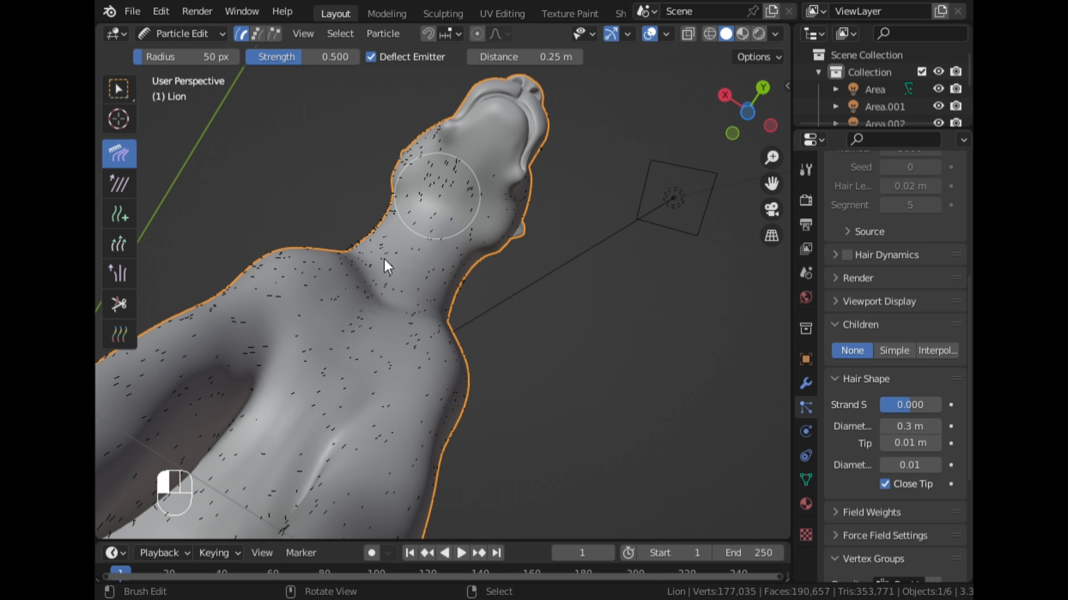
{"action": "left_click_drag", "start_coordinate": [387, 266], "coordinate": [362, 307]}
- Return to Object Mode and set the fur particle system's children to Interpolated
{"action": "left_click", "coordinate": [193, 34]}
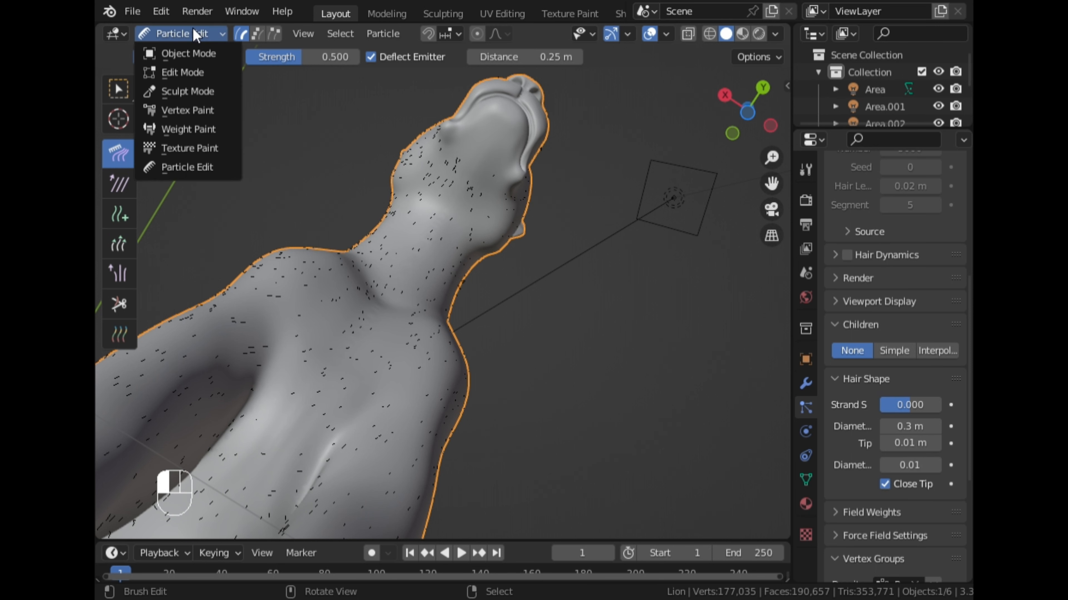
{"action": "left_click", "coordinate": [189, 54]}
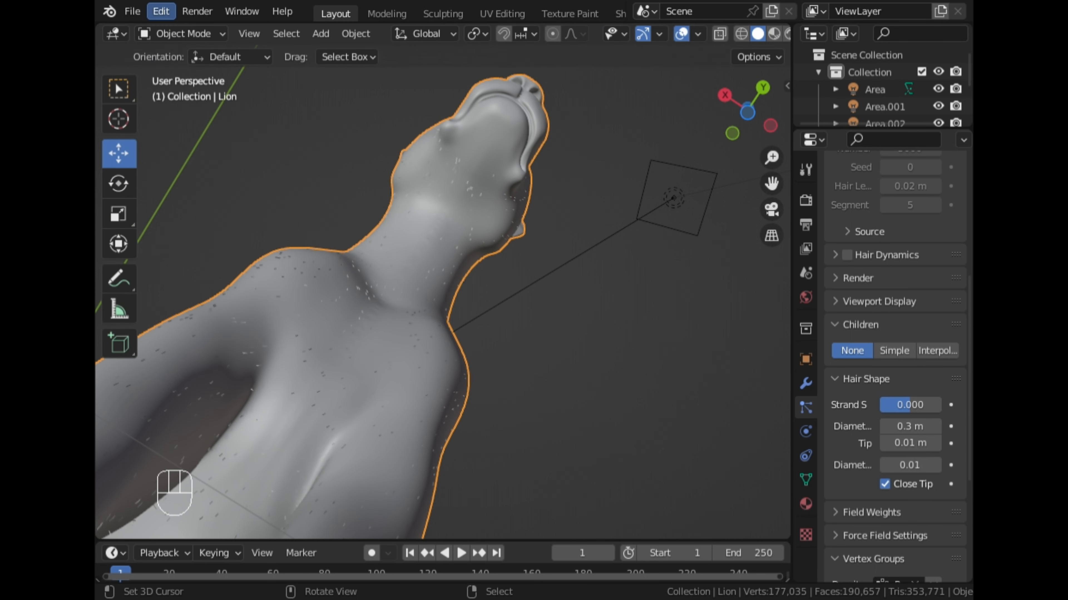
{"action": "left_click", "coordinate": [938, 352]}
{"action": "middle_click_drag", "start_coordinate": [604, 190], "coordinate": [357, 325]}
{"action": "middle_click_drag", "start_coordinate": [509, 202], "coordinate": [636, 132]}
{"action": "scroll", "coordinate": [393, 266], "scroll_direction": "up", "scroll_amount": 2}
{"action": "scroll", "coordinate": [397, 267], "scroll_direction": "down", "scroll_amount": 1}
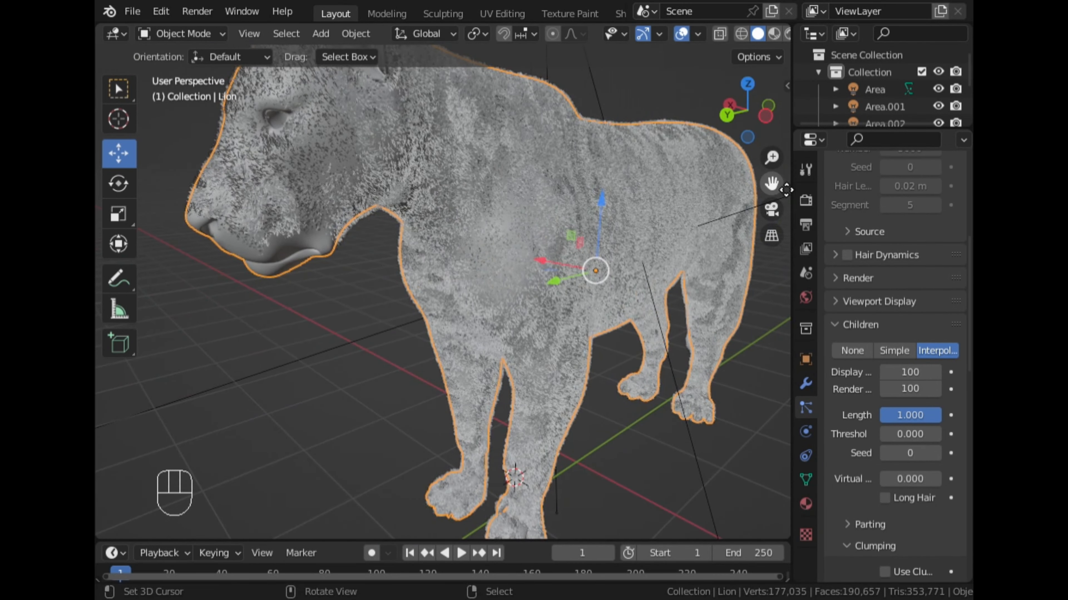
- Examine the fur on the lion's body and face in Rendered shading, and return to Solid shading
{"action": "left_click_drag", "start_coordinate": [771, 183], "coordinate": [706, 211]}
{"action": "scroll", "coordinate": [725, 41], "scroll_direction": "down", "scroll_amount": 2}
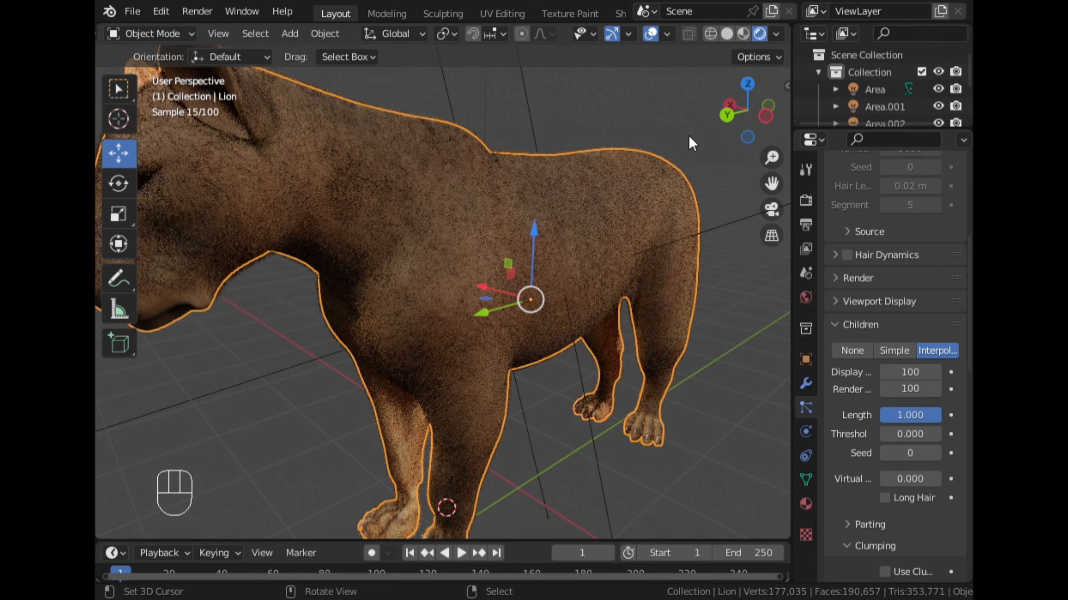
{"action": "scroll", "coordinate": [598, 141], "scroll_direction": "up", "scroll_amount": 3}
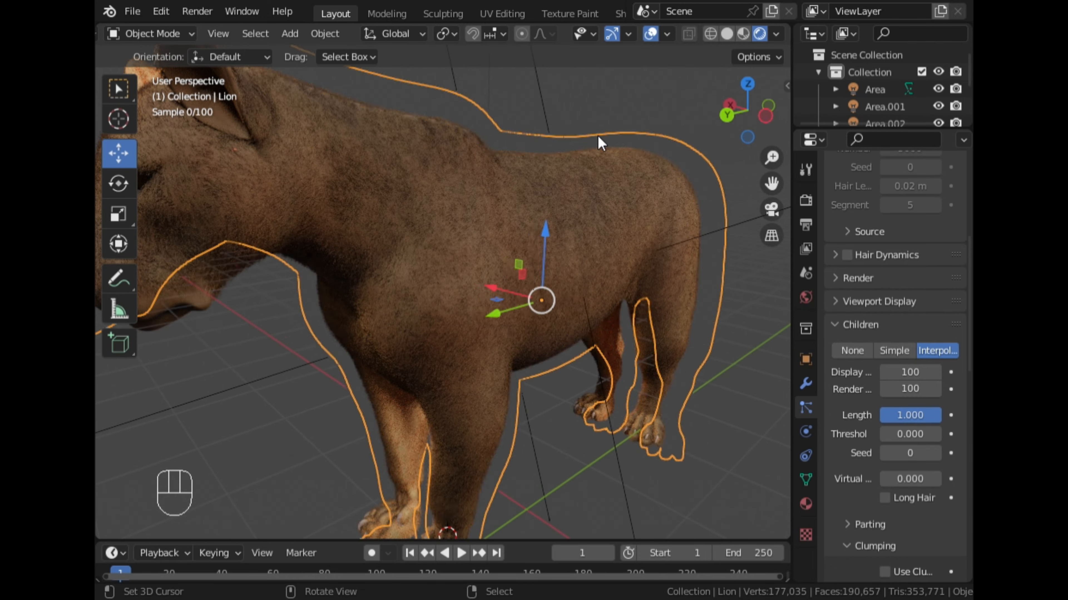
{"action": "middle_click_drag", "start_coordinate": [459, 210], "coordinate": [496, 210]}
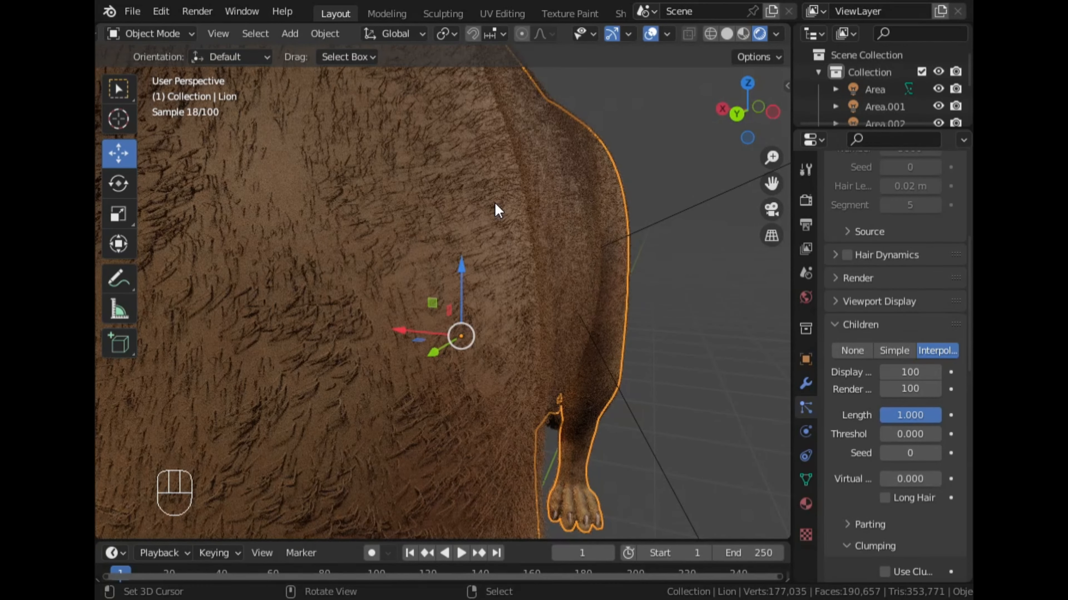
{"action": "scroll", "coordinate": [494, 201], "scroll_direction": "down", "scroll_amount": 8}
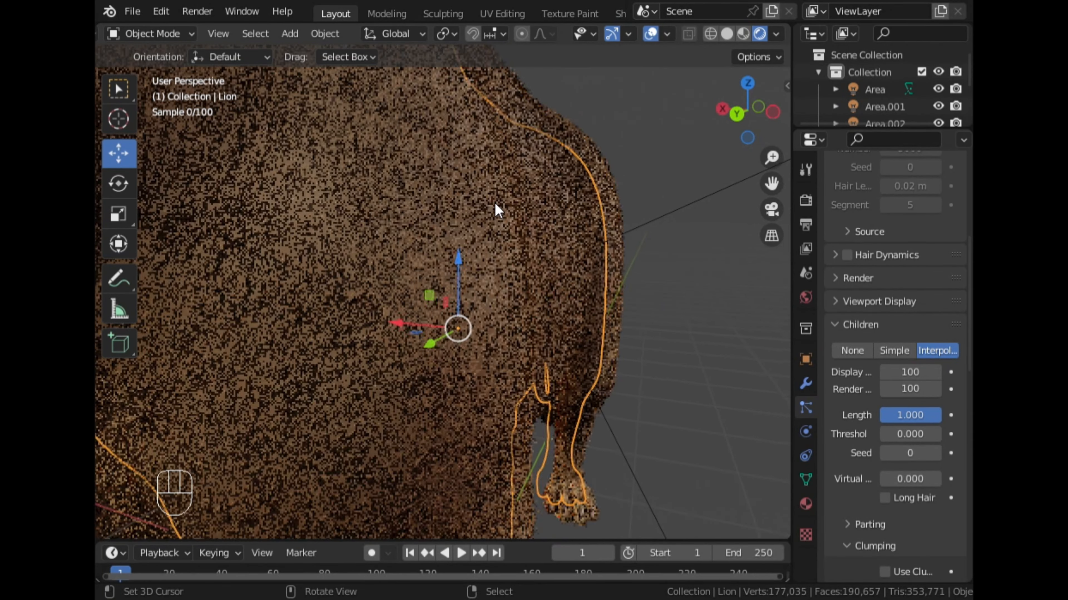
{"action": "left_click_drag", "start_coordinate": [781, 192], "coordinate": [941, 240]}
{"action": "scroll", "coordinate": [617, 224], "scroll_direction": "up", "scroll_amount": 2}
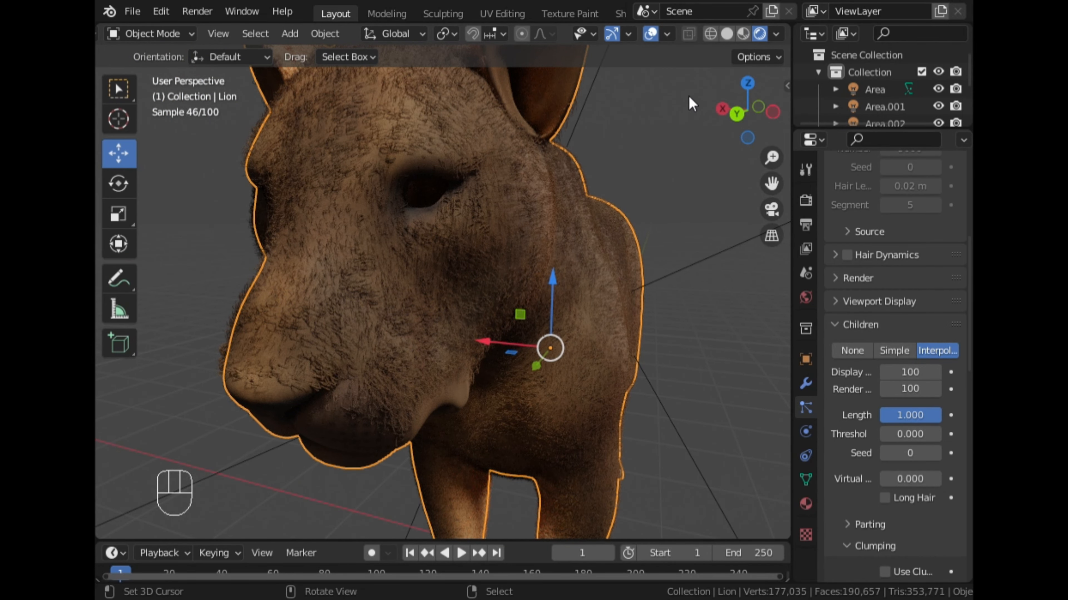
{"action": "left_click", "coordinate": [727, 34]}
- Set both the display amount and the render amount of the interpolated children to 200
{"action": "scroll", "coordinate": [672, 248], "scroll_direction": "down", "scroll_amount": 4}
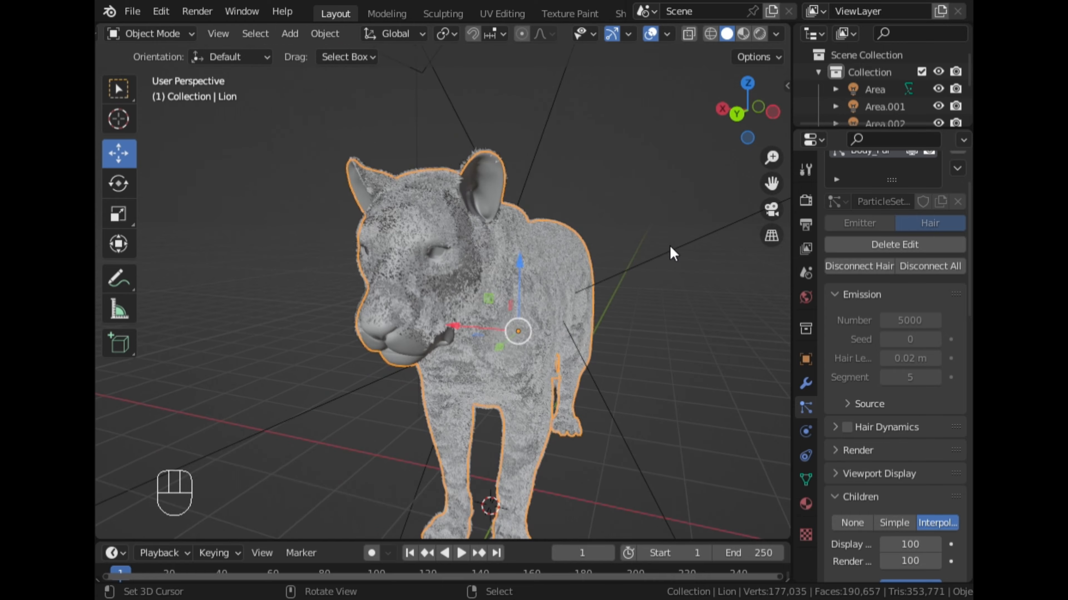
{"action": "middle_click_drag", "start_coordinate": [670, 249], "coordinate": [573, 232]}
{"action": "scroll", "coordinate": [418, 255], "scroll_direction": "up", "scroll_amount": 3}
{"action": "scroll", "coordinate": [365, 280], "scroll_direction": "up", "scroll_amount": 3}
{"action": "scroll", "coordinate": [365, 279], "scroll_direction": "down", "scroll_amount": 5}
{"action": "scroll", "coordinate": [572, 232], "scroll_direction": "up", "scroll_amount": 4}
{"action": "scroll", "coordinate": [570, 225], "scroll_direction": "up", "scroll_amount": 2}
{"action": "middle_click_drag", "start_coordinate": [386, 274], "coordinate": [424, 274]}
{"action": "scroll", "coordinate": [425, 274], "scroll_direction": "down", "scroll_amount": 1}
{"action": "scroll", "coordinate": [863, 389], "scroll_direction": "down", "scroll_amount": 8}
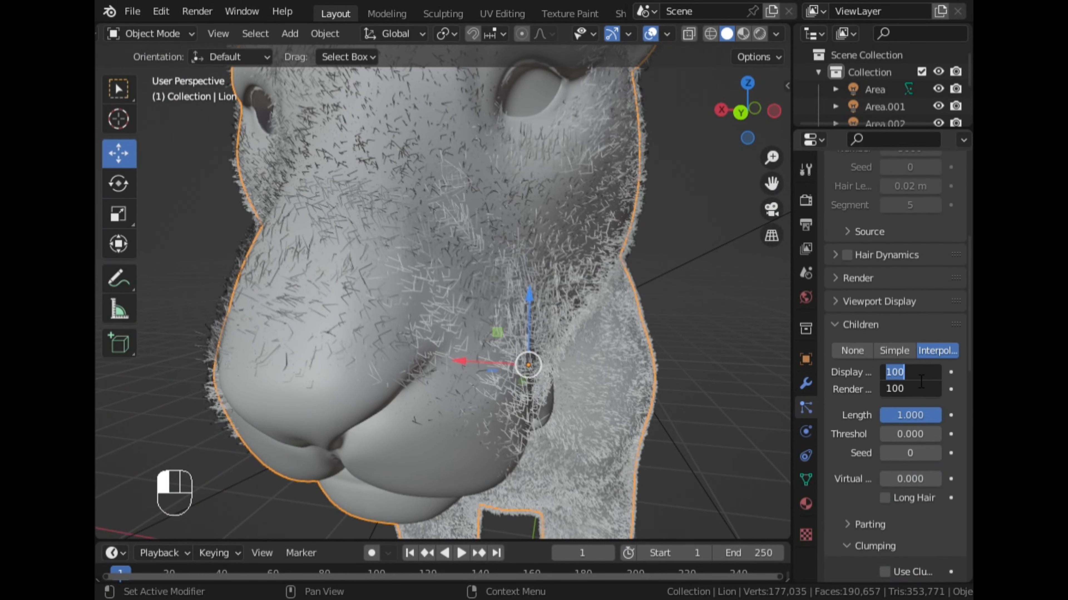
{"action": "type", "text": "00"}
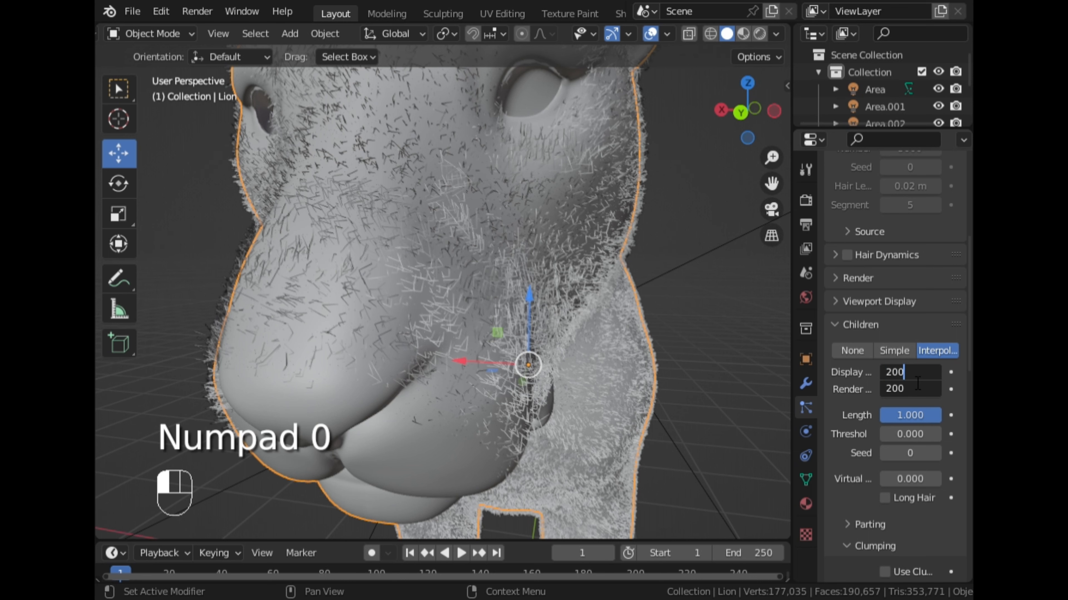
{"action": "left_click", "coordinate": [575, 274]}
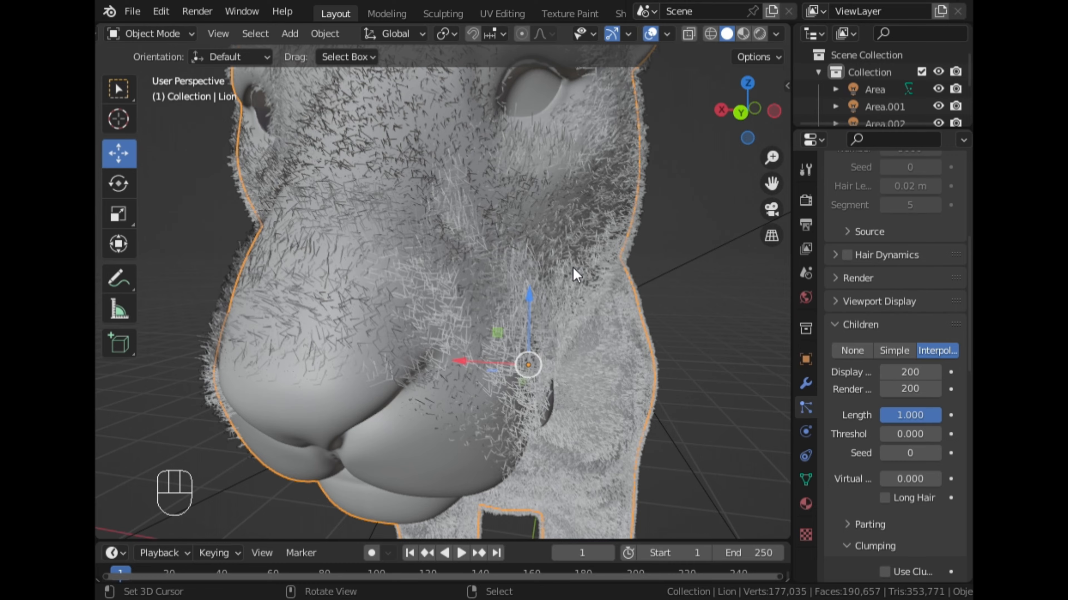
- Examine the density and direction of the fur up close on the head, back and flank
{"action": "scroll", "coordinate": [569, 261], "scroll_direction": "down", "scroll_amount": 5}
{"action": "middle_click_drag", "start_coordinate": [567, 262], "coordinate": [458, 291]}
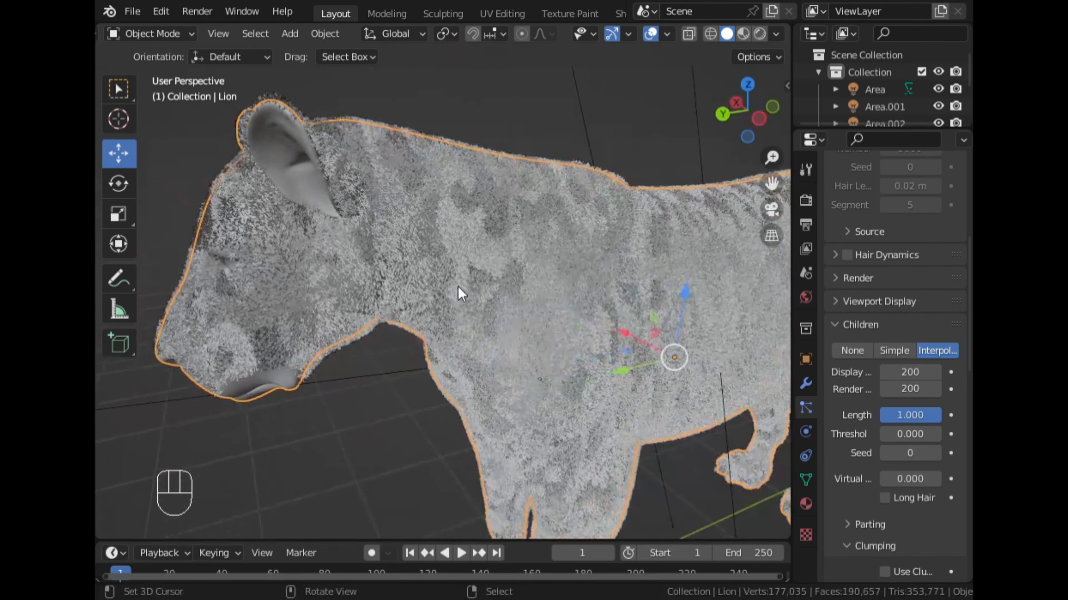
{"action": "scroll", "coordinate": [459, 293], "scroll_direction": "up", "scroll_amount": 6}
{"action": "scroll", "coordinate": [460, 294], "scroll_direction": "down", "scroll_amount": 5}
{"action": "scroll", "coordinate": [547, 256], "scroll_direction": "up", "scroll_amount": 2}
{"action": "left_click_drag", "start_coordinate": [774, 185], "coordinate": [581, 219]}
{"action": "scroll", "coordinate": [581, 223], "scroll_direction": "up", "scroll_amount": 3}
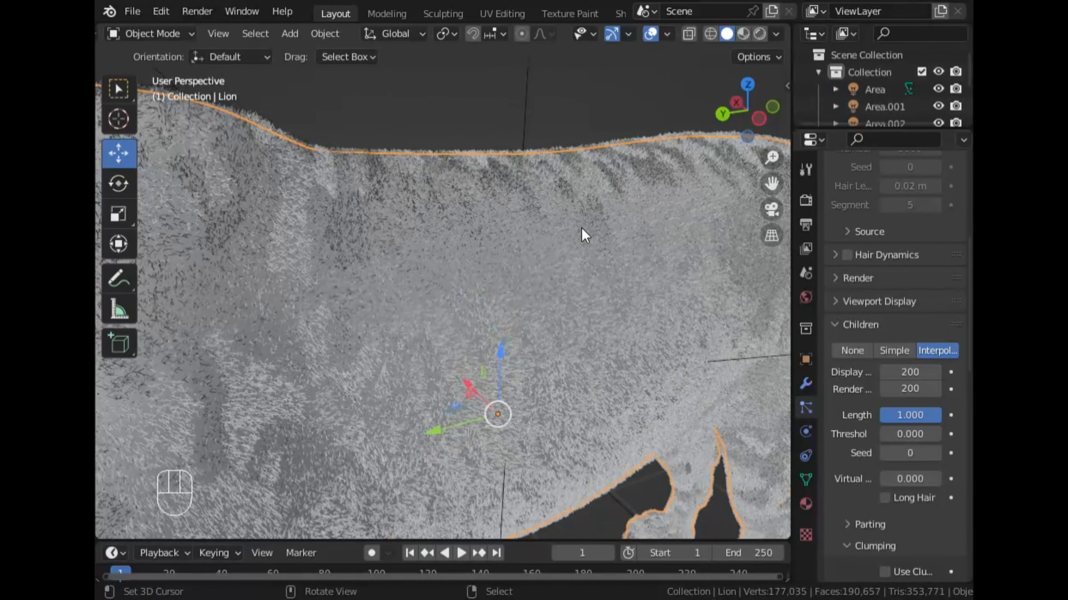
{"action": "middle_click_drag", "start_coordinate": [582, 260], "coordinate": [603, 245]}
{"action": "scroll", "coordinate": [573, 195], "scroll_direction": "up", "scroll_amount": 3}
{"action": "scroll", "coordinate": [576, 265], "scroll_direction": "down", "scroll_amount": 3}
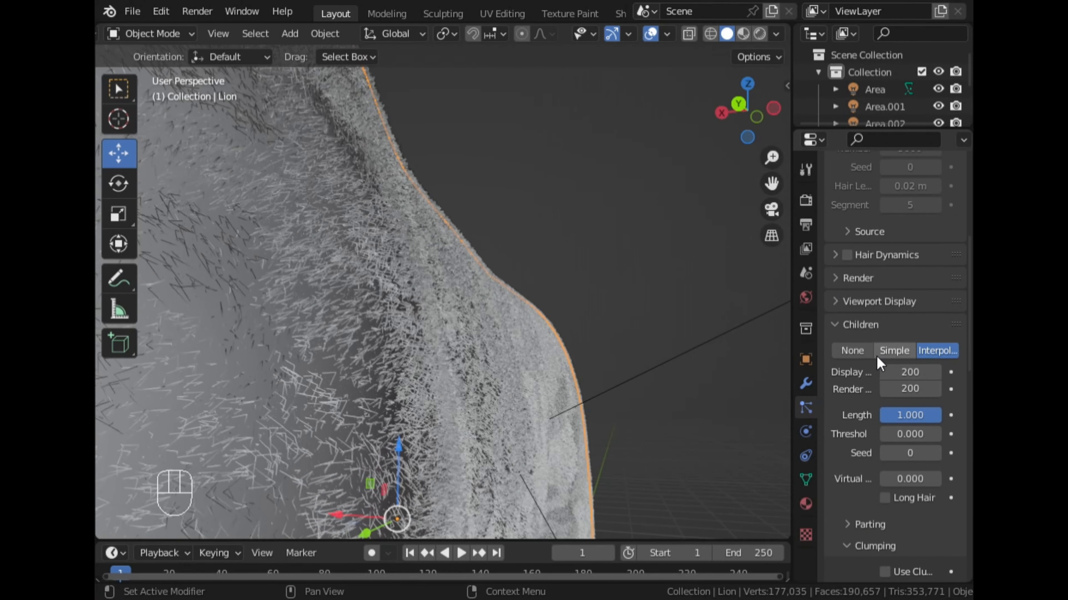
- Set the Random roughness of the child hairs to 0.1
{"action": "scroll", "coordinate": [888, 350], "scroll_direction": "down", "scroll_amount": 5}
{"action": "scroll", "coordinate": [896, 431], "scroll_direction": "down", "scroll_amount": 7}
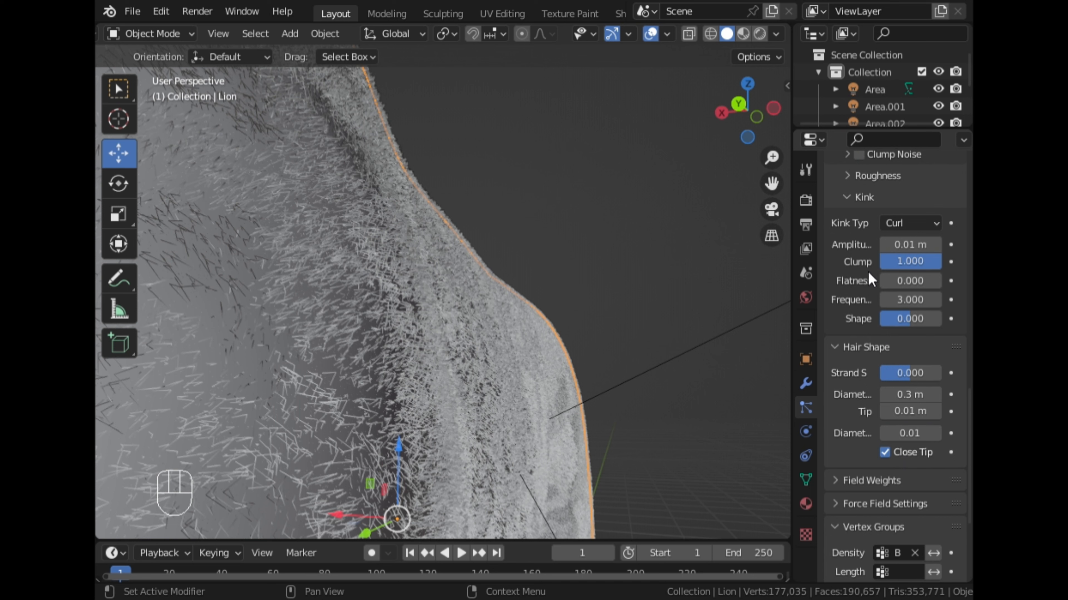
{"action": "scroll", "coordinate": [865, 279], "scroll_direction": "up", "scroll_amount": 1}
{"action": "left_click", "coordinate": [860, 216]}
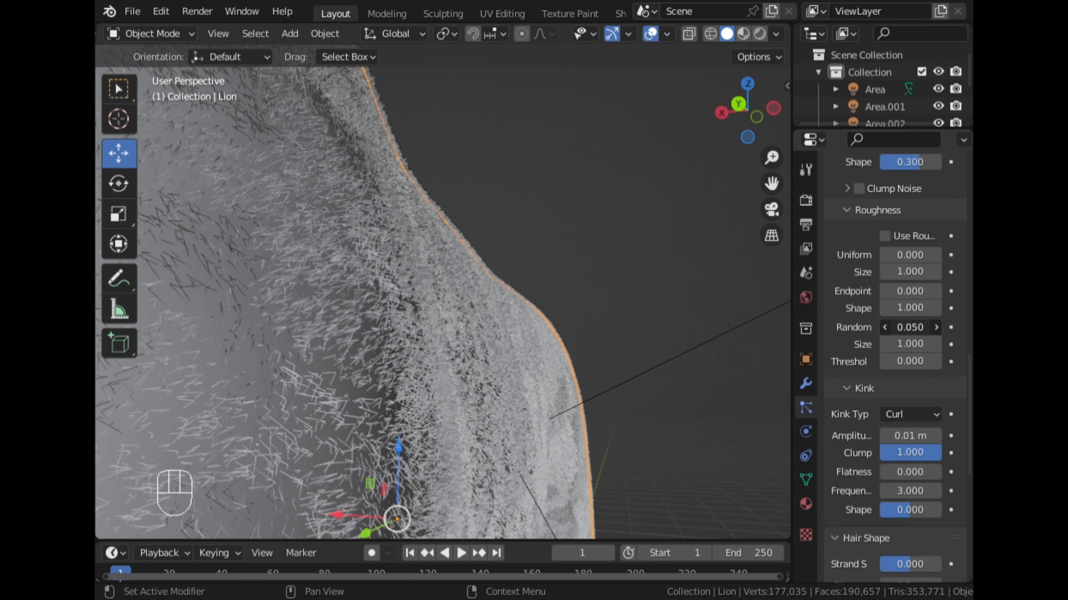
{"action": "double_click", "coordinate": [910, 328]}
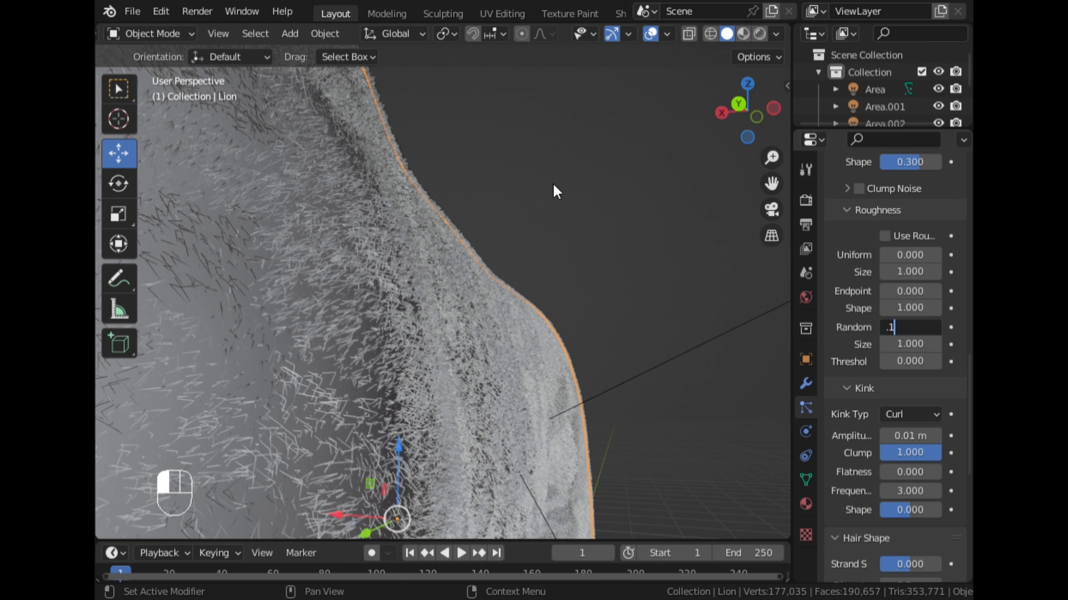
{"action": "key", "text": "Return"}
- Set the Shape of the Curl kink to 0.1 and preview the fur in Material Preview shading
{"action": "scroll", "coordinate": [471, 220], "scroll_direction": "down", "scroll_amount": 4}
{"action": "middle_click_drag", "start_coordinate": [504, 184], "coordinate": [457, 233]}
{"action": "scroll", "coordinate": [457, 233], "scroll_direction": "up", "scroll_amount": 1}
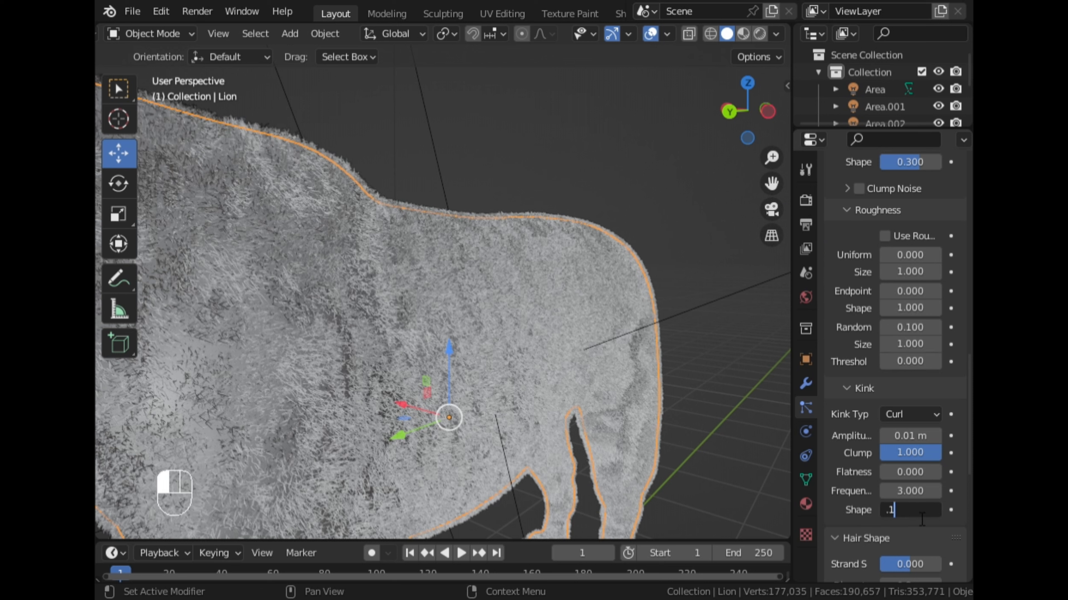
{"action": "left_click", "coordinate": [420, 290]}
{"action": "middle_click_drag", "start_coordinate": [422, 289], "coordinate": [417, 251]}
{"action": "scroll", "coordinate": [437, 231], "scroll_direction": "down", "scroll_amount": 5}
{"action": "scroll", "coordinate": [404, 247], "scroll_direction": "up", "scroll_amount": 4}
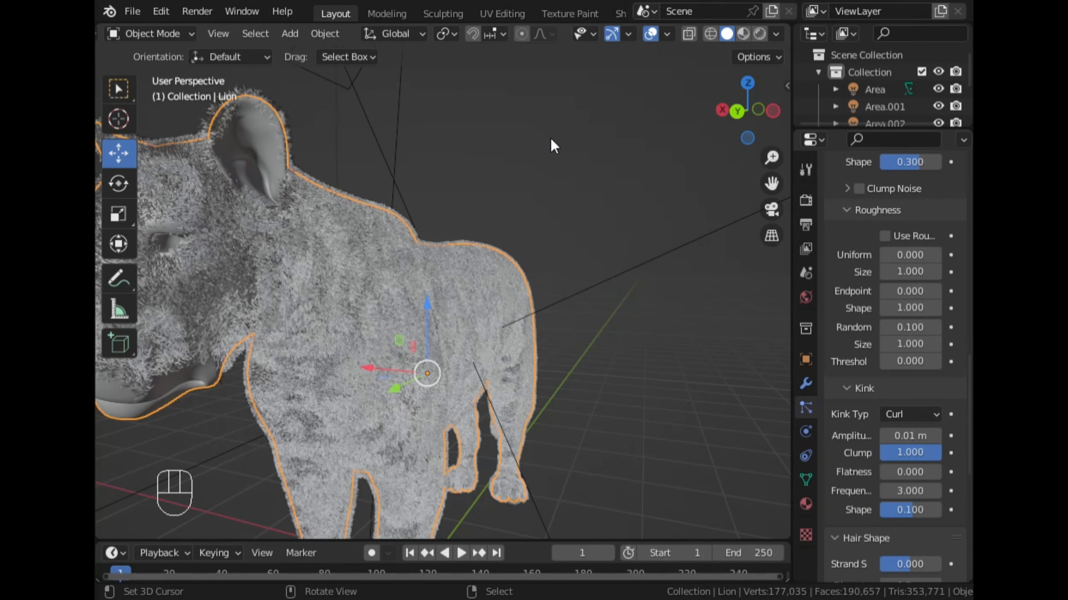
{"action": "left_click", "coordinate": [743, 34]}
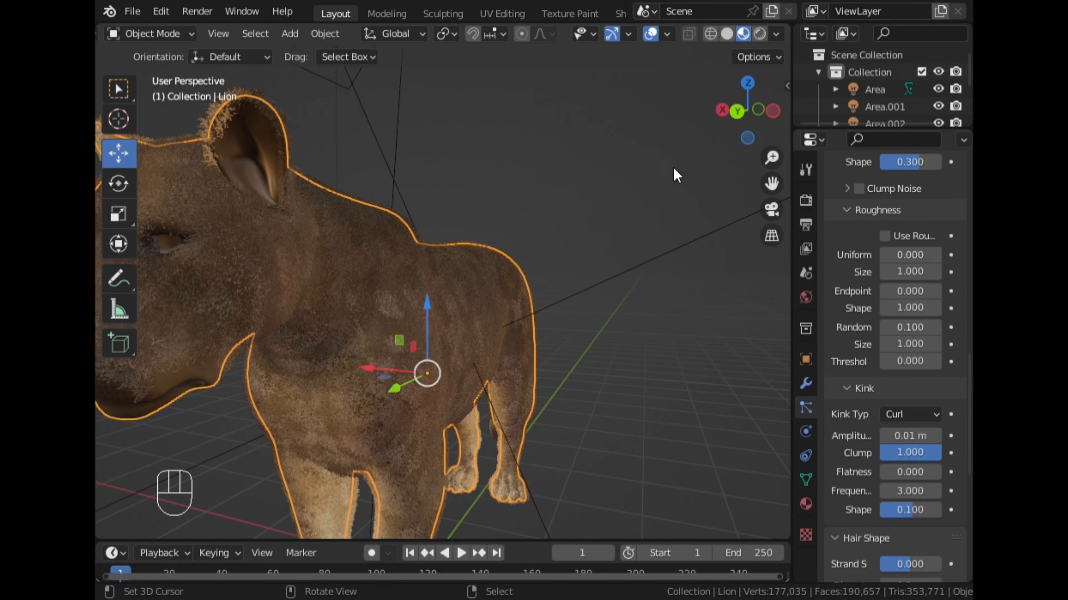
- Examine the fur on the lion's head, chest and flank up close in Material Preview shading
{"action": "left_click_drag", "start_coordinate": [773, 185], "coordinate": [637, 216]}
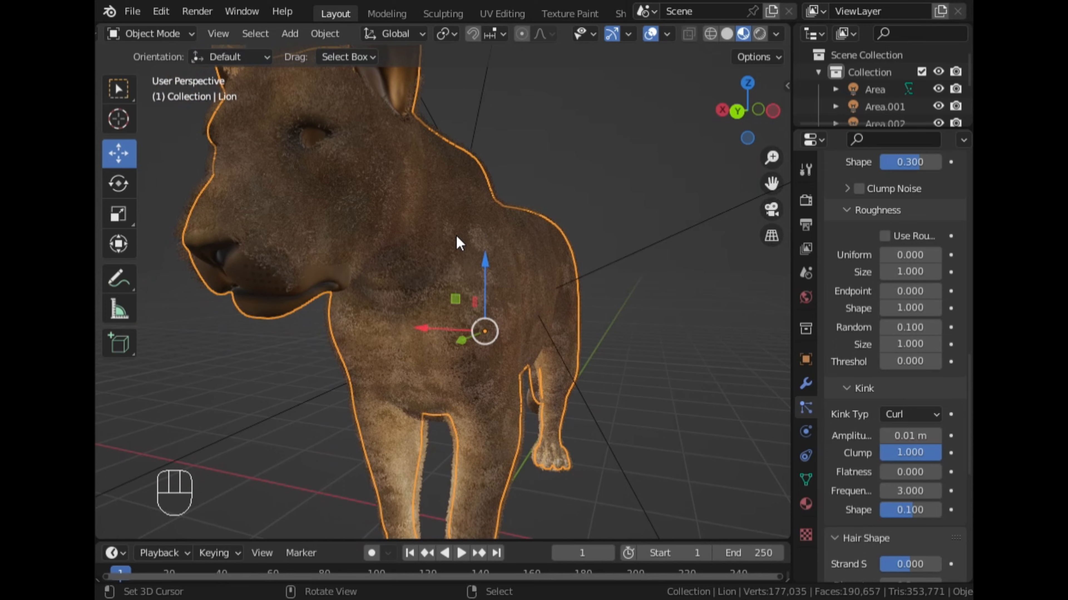
{"action": "scroll", "coordinate": [459, 241], "scroll_direction": "up", "scroll_amount": 3}
{"action": "middle_click_drag", "start_coordinate": [457, 241], "coordinate": [513, 269]}
{"action": "scroll", "coordinate": [318, 286], "scroll_direction": "up", "scroll_amount": 4}
{"action": "scroll", "coordinate": [335, 172], "scroll_direction": "up", "scroll_amount": 2}
{"action": "scroll", "coordinate": [335, 181], "scroll_direction": "down", "scroll_amount": 3}
{"action": "scroll", "coordinate": [334, 183], "scroll_direction": "down", "scroll_amount": 5}
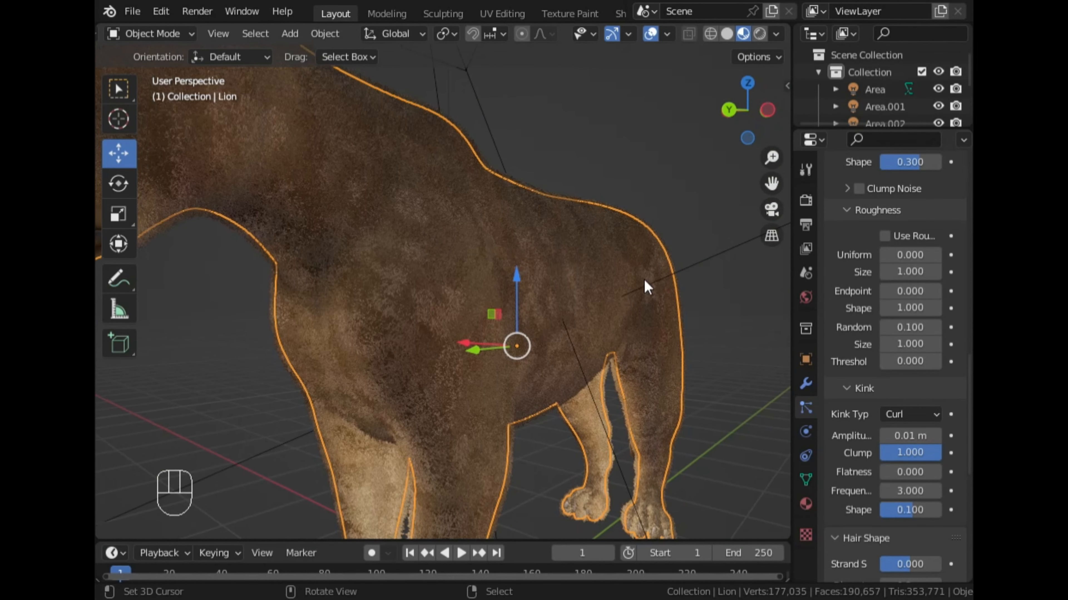
- Switch the viewport to Rendered shading and examine the fur on the lion's face, ears and front
{"action": "scroll", "coordinate": [858, 321], "scroll_direction": "up", "scroll_amount": 2}
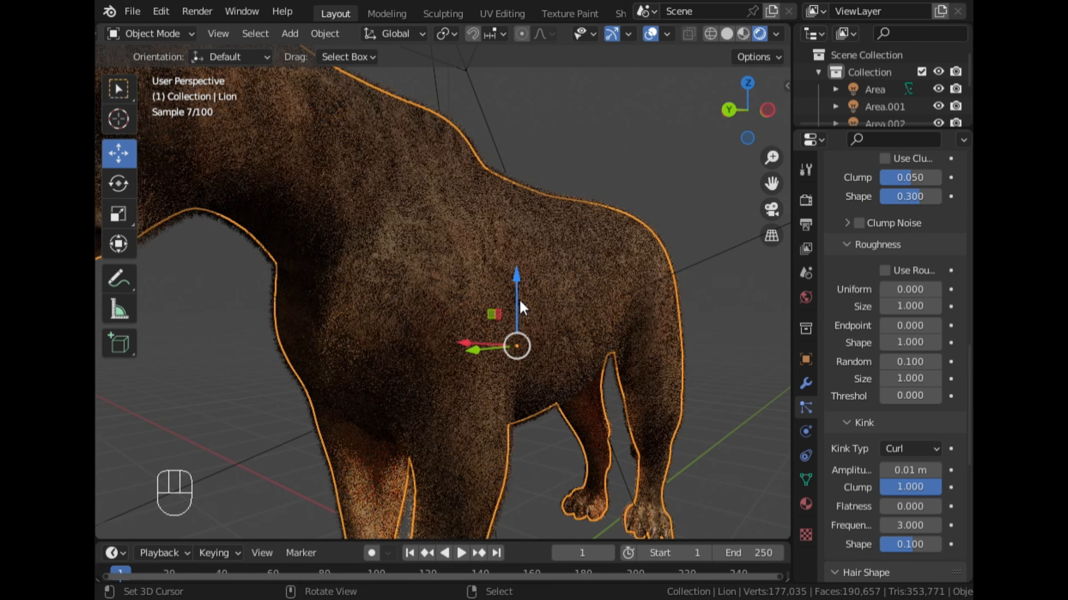
{"action": "scroll", "coordinate": [513, 302], "scroll_direction": "down", "scroll_amount": 4}
{"action": "middle_click_drag", "start_coordinate": [421, 230], "coordinate": [468, 259]}
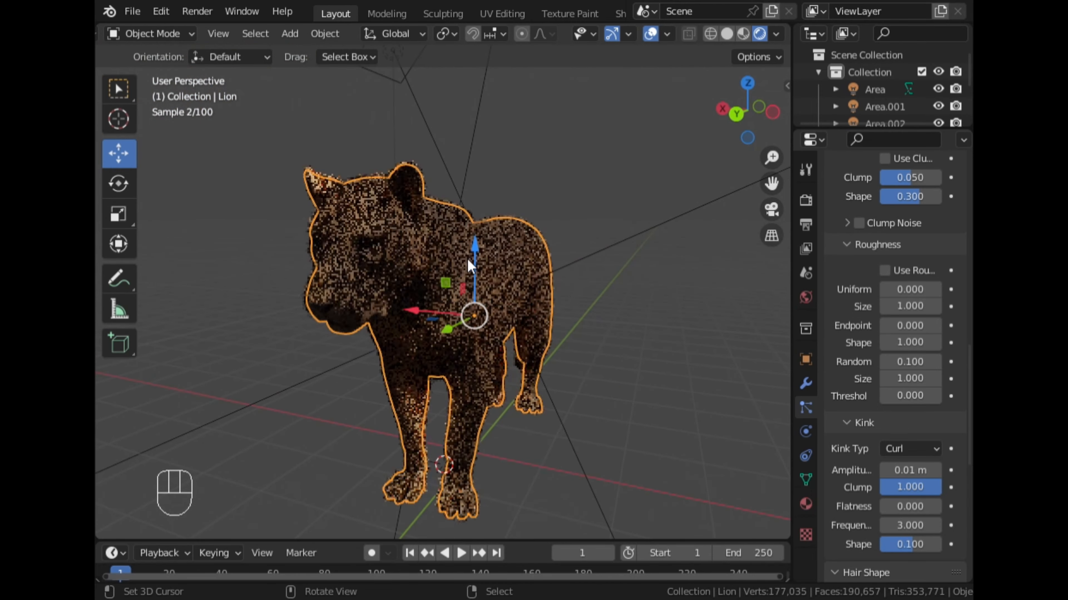
{"action": "scroll", "coordinate": [470, 259], "scroll_direction": "up", "scroll_amount": 2}
{"action": "scroll", "coordinate": [625, 210], "scroll_direction": "up", "scroll_amount": 3}
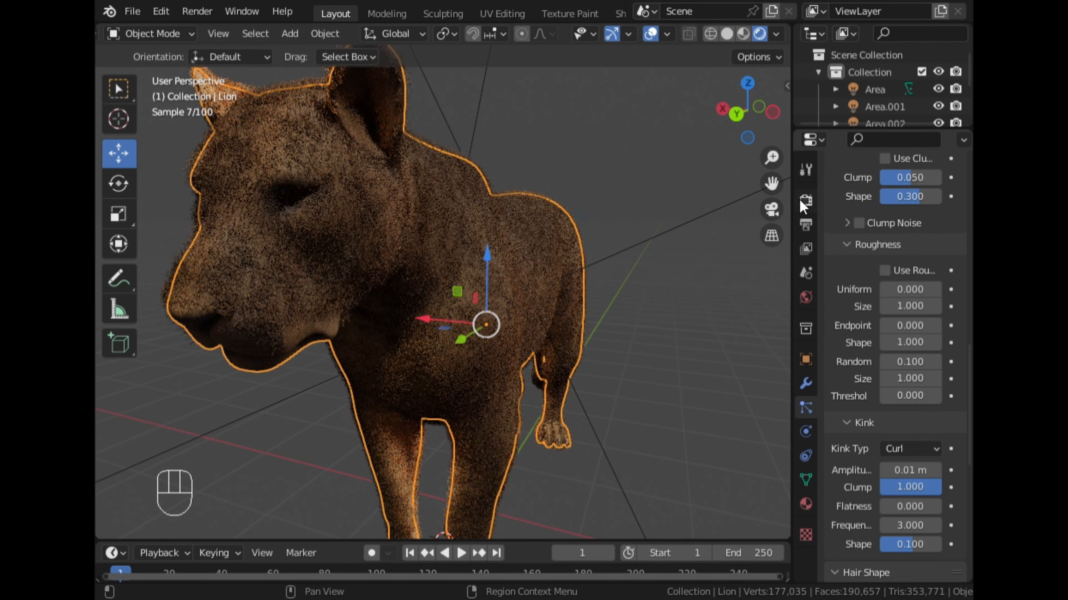
{"action": "left_click_drag", "start_coordinate": [781, 186], "coordinate": [833, 204]}
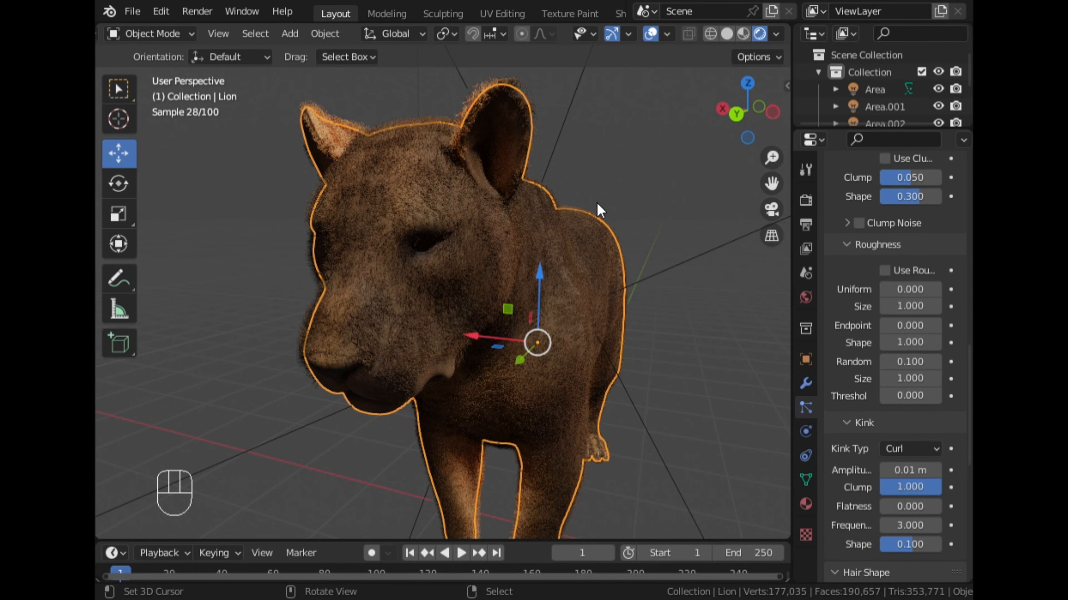
{"action": "scroll", "coordinate": [600, 210], "scroll_direction": "up", "scroll_amount": 2}
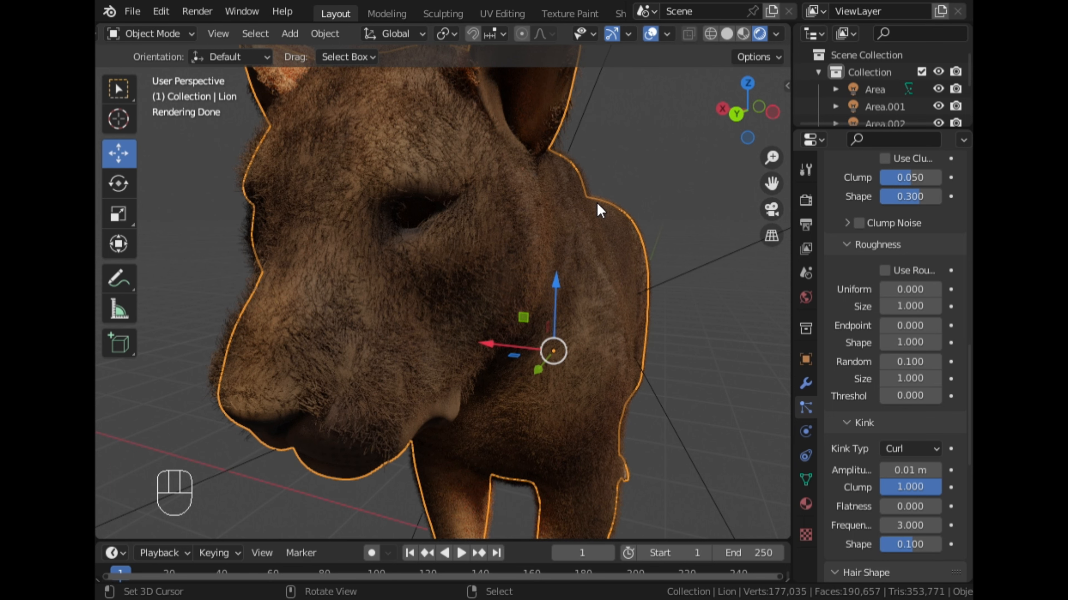
{"action": "scroll", "coordinate": [597, 209], "scroll_direction": "down", "scroll_amount": 5}
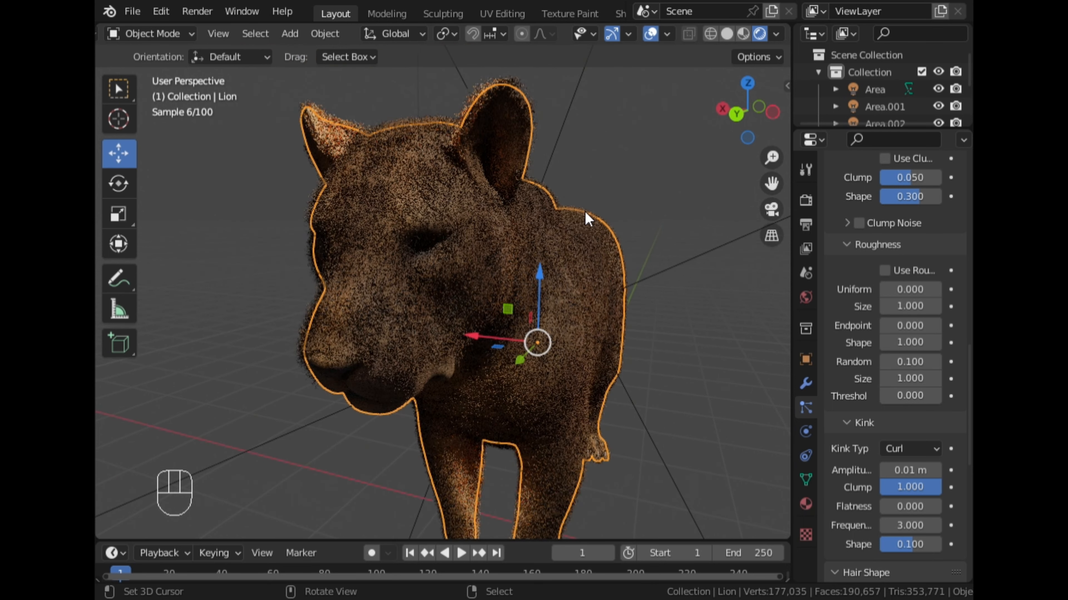
{"action": "scroll", "coordinate": [583, 206], "scroll_direction": "up", "scroll_amount": 5}
{"action": "middle_click_drag", "start_coordinate": [565, 201], "coordinate": [475, 215]}
{"action": "scroll", "coordinate": [477, 221], "scroll_direction": "down", "scroll_amount": 3}
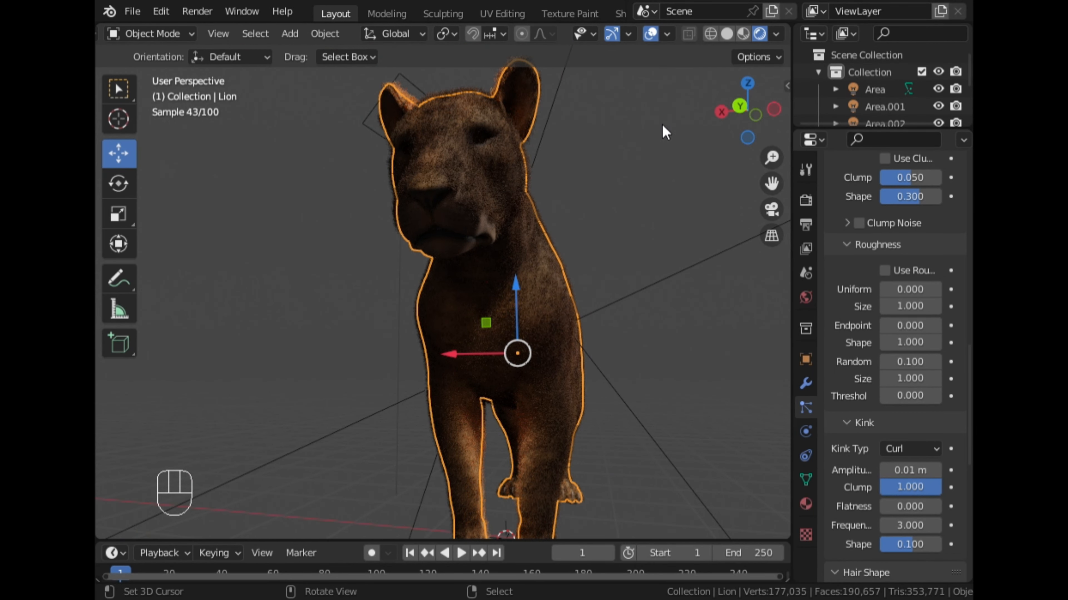
- Examine the rendered fur along the lion's back, neck and flank
{"action": "mouse_move", "coordinate": [662, 125]}
{"action": "middle_mouse_down"}
{"action": "mouse_move", "coordinate": [555, 205]}
{"action": "mouse_move", "coordinate": [500, 224]}
{"action": "mouse_move", "coordinate": [560, 234]}
{"action": "mouse_move", "coordinate": [552, 248]}
{"action": "mouse_move", "coordinate": [462, 224]}
{"action": "middle_mouse_up"}
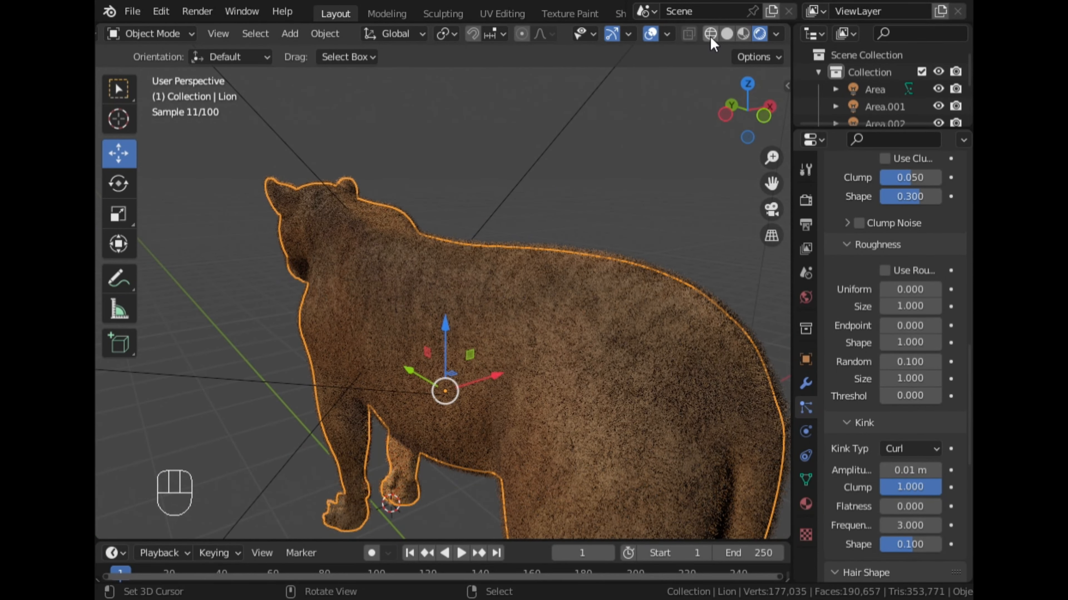
{"action": "scroll", "coordinate": [486, 199], "scroll_direction": "up", "scroll_amount": 2}
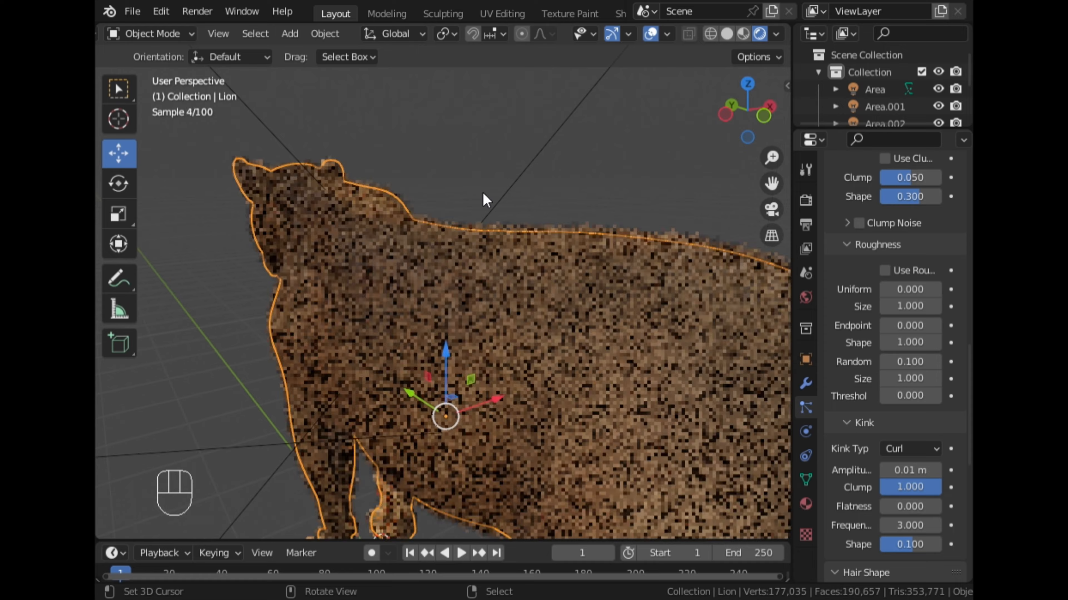
{"action": "scroll", "coordinate": [483, 203], "scroll_direction": "up", "scroll_amount": 1}
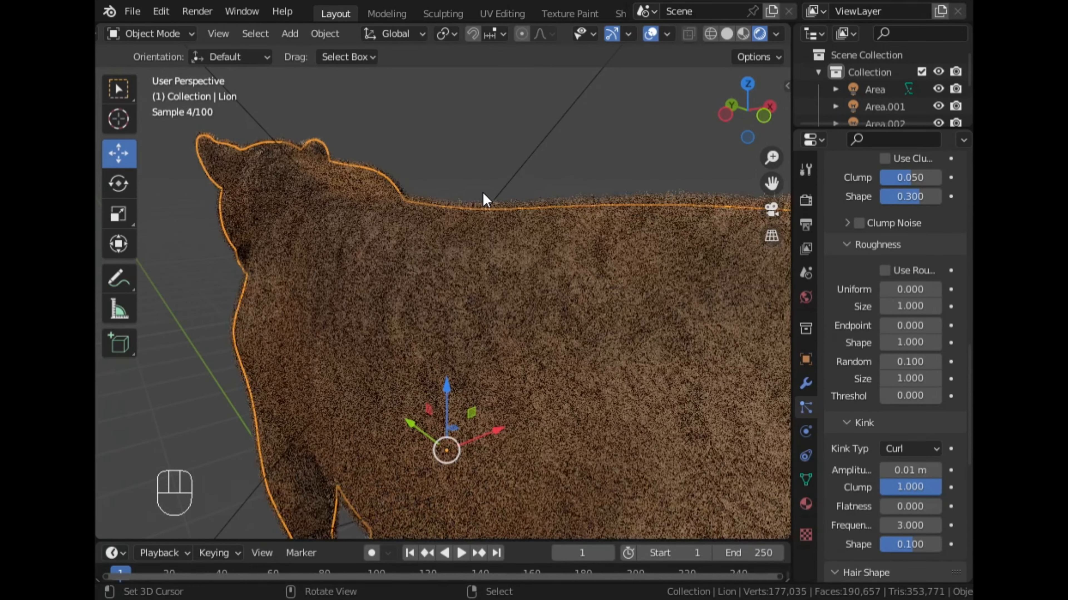
{"action": "middle_click_drag", "start_coordinate": [479, 207], "coordinate": [460, 221]}
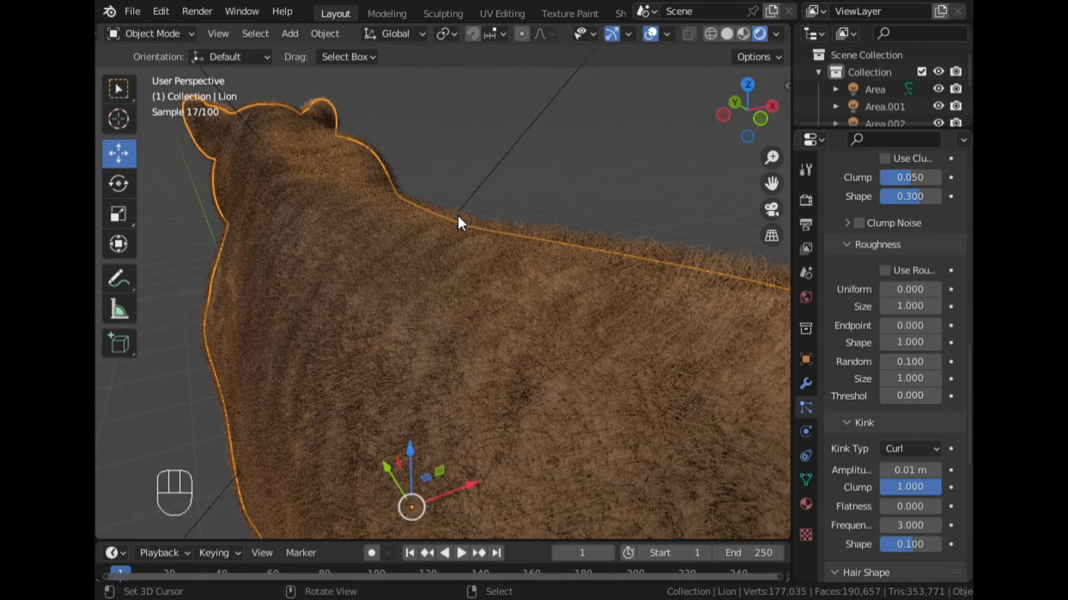
{"action": "middle_click_drag", "start_coordinate": [386, 262], "coordinate": [441, 252]}
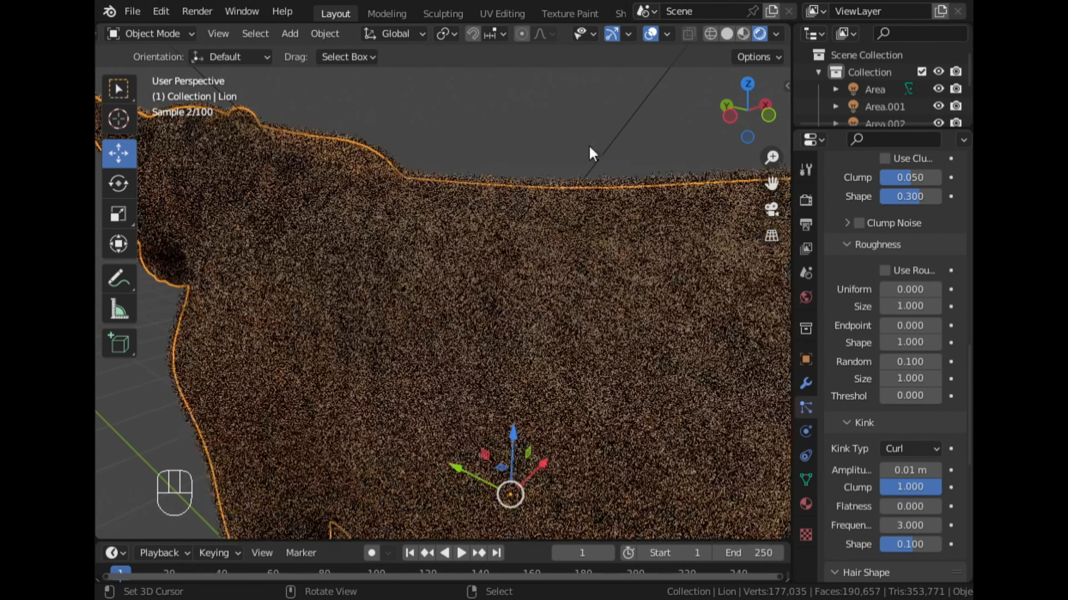
- Show the lion from the left in Solid shading and hide the Tail and Body_Fur particle systems in the viewport
{"action": "left_click", "coordinate": [730, 120]}
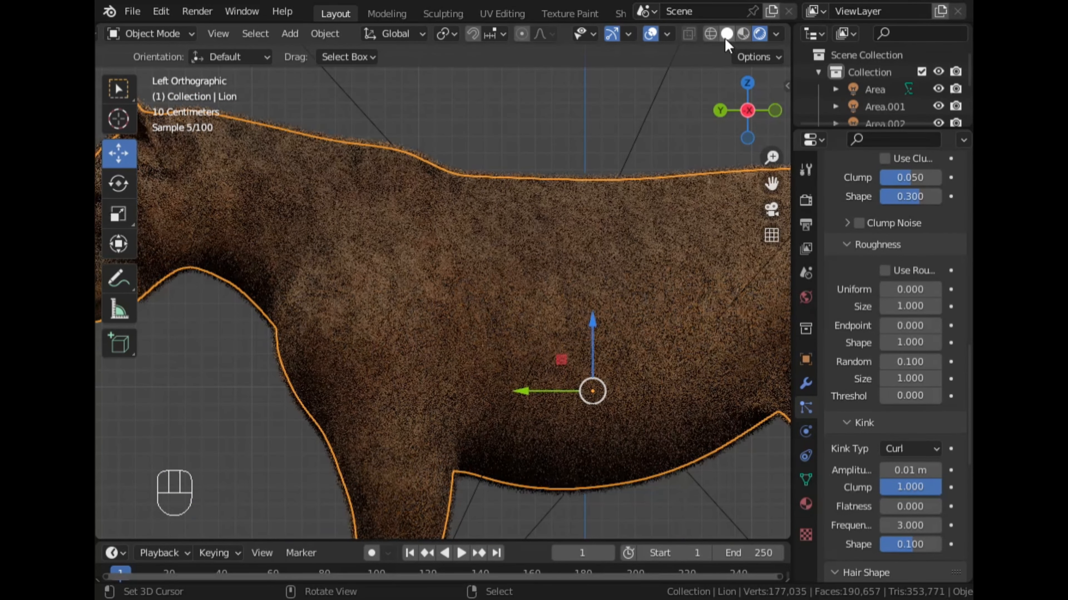
{"action": "left_click", "coordinate": [727, 34]}
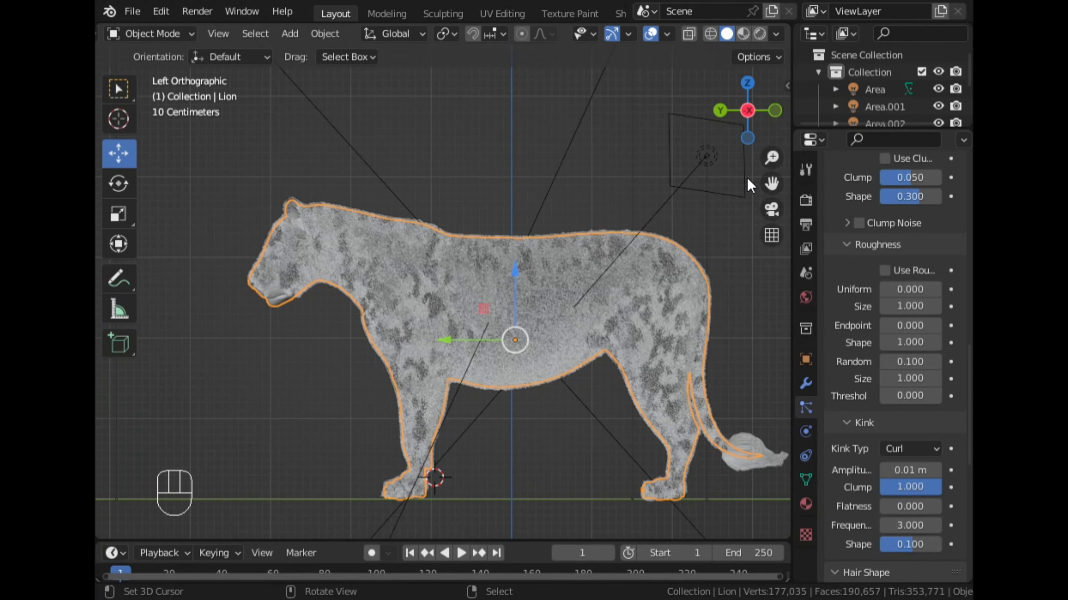
{"action": "scroll", "coordinate": [866, 353], "scroll_direction": "up", "scroll_amount": 15}
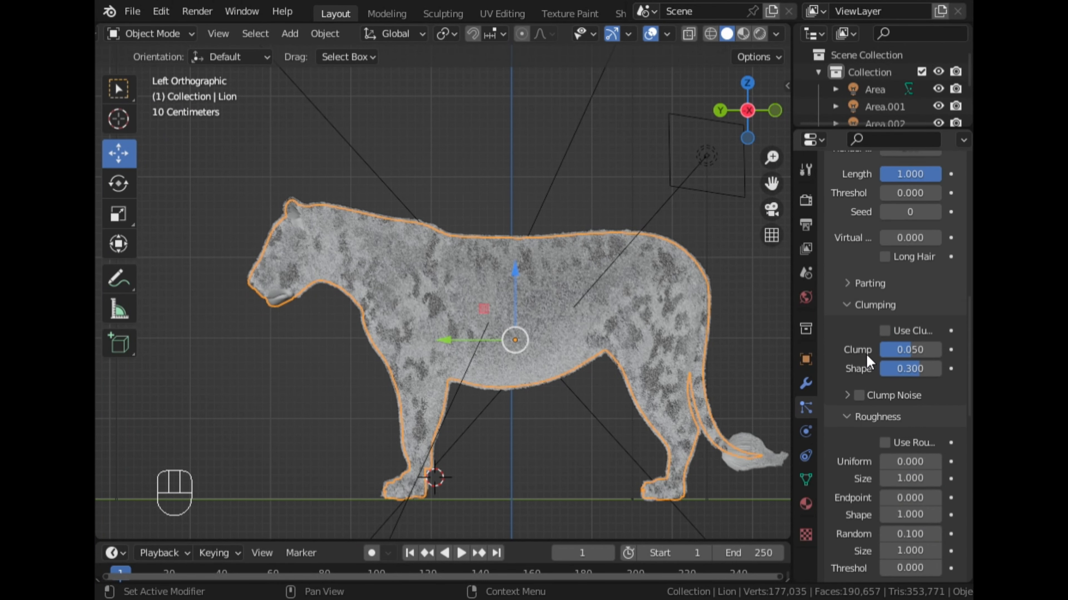
{"action": "scroll", "coordinate": [865, 352], "scroll_direction": "up", "scroll_amount": 2}
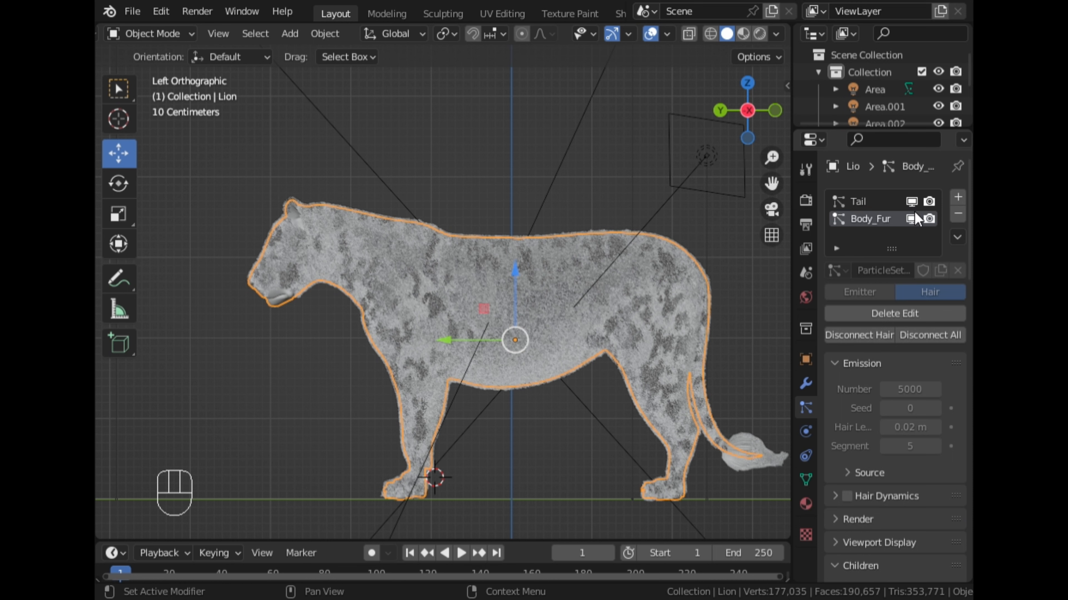
{"action": "left_click", "coordinate": [911, 219]}
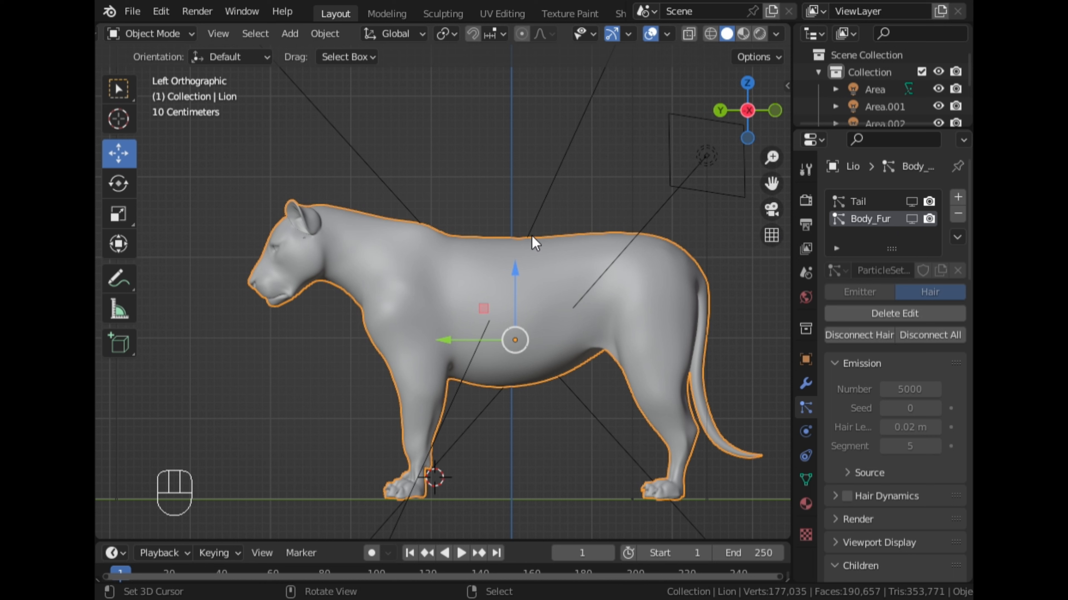
- Enter Edit Mode on the lion mesh, turn on X-ray and show its vertex groups
{"action": "key", "text": "Tab"}
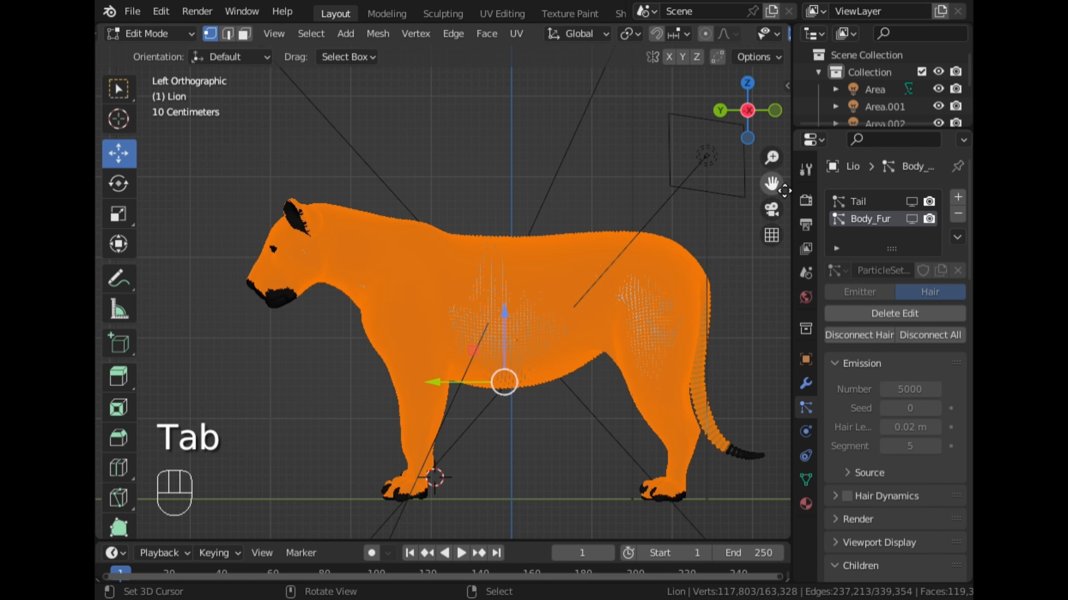
{"action": "left_click_drag", "start_coordinate": [784, 190], "coordinate": [841, 204]}
{"action": "scroll", "coordinate": [568, 225], "scroll_direction": "up", "scroll_amount": 2}
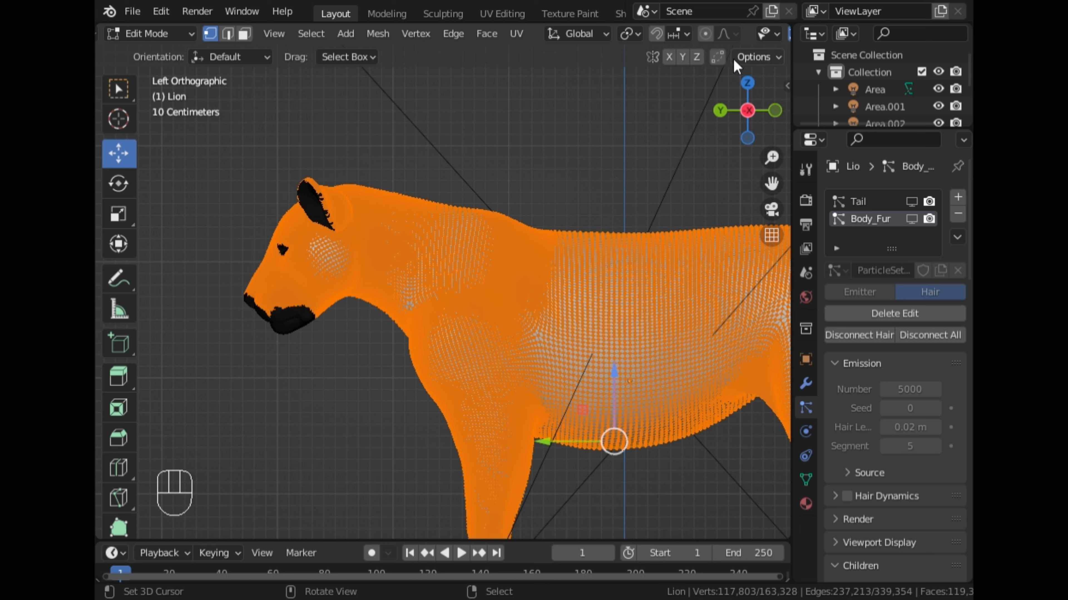
{"action": "scroll", "coordinate": [727, 37], "scroll_direction": "down", "scroll_amount": 3}
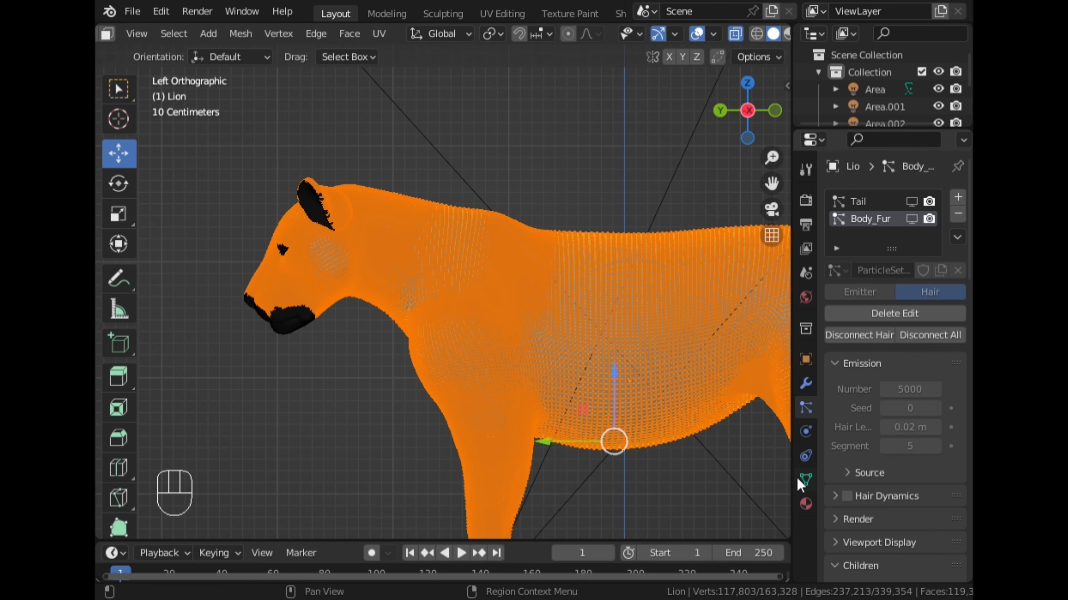
{"action": "left_click", "coordinate": [806, 479]}
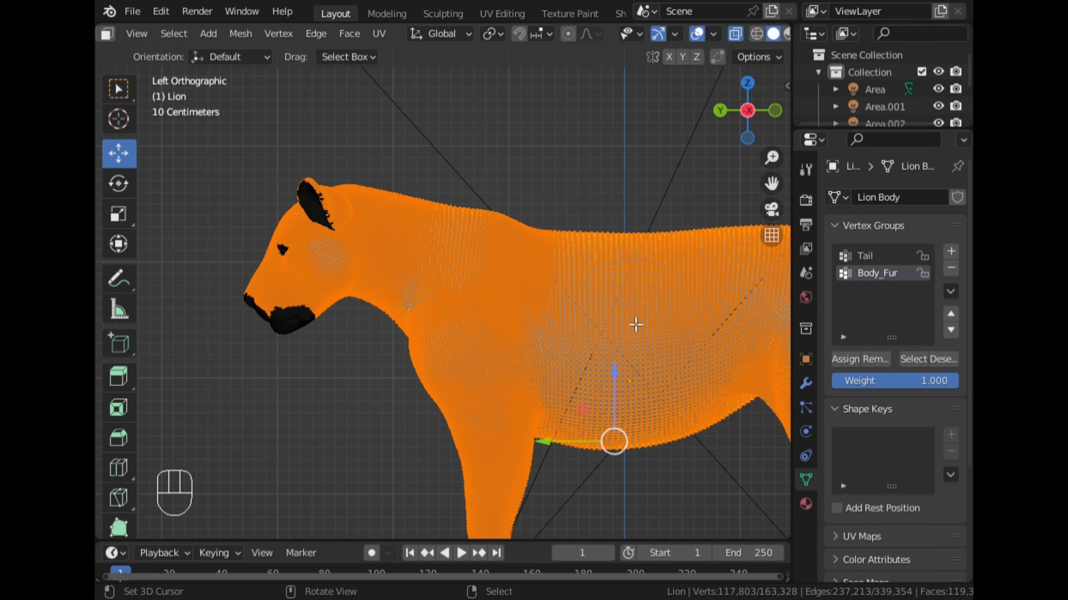
- Circle-deselect the vertices of the face and a strip from the back behind the shoulder down to the upper front leg
{"action": "key", "text": "c"}
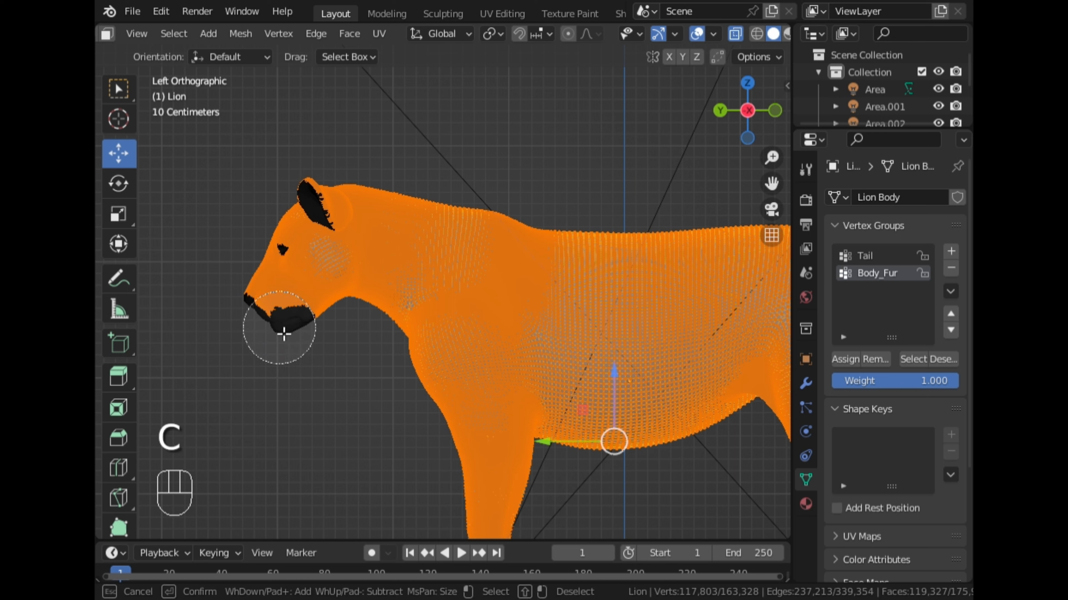
{"action": "mouse_move", "coordinate": [279, 328]}
{"action": "left_mouse_down", "text": "shift"}
{"action": "mouse_move", "coordinate": [262, 298]}
{"action": "mouse_move", "coordinate": [288, 241]}
{"action": "mouse_move", "coordinate": [279, 248]}
{"action": "mouse_move", "coordinate": [286, 284]}
{"action": "mouse_move", "coordinate": [309, 327]}
{"action": "left_mouse_up", "text": "shift"}
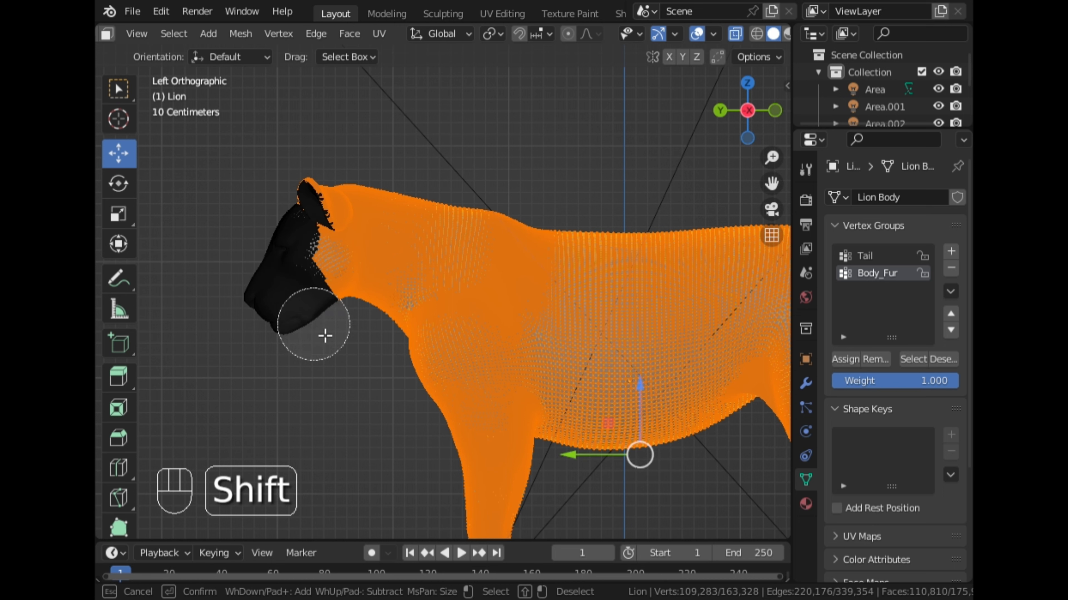
{"action": "mouse_move", "coordinate": [485, 443]}
{"action": "left_mouse_down", "text": "shift"}
{"action": "mouse_move", "coordinate": [536, 286]}
{"action": "mouse_move", "coordinate": [536, 250]}
{"action": "mouse_move", "coordinate": [547, 261]}
{"action": "mouse_move", "coordinate": [594, 260]}
{"action": "mouse_move", "coordinate": [562, 260]}
{"action": "mouse_move", "coordinate": [524, 239]}
{"action": "mouse_move", "coordinate": [508, 298]}
{"action": "mouse_move", "coordinate": [489, 305]}
{"action": "left_mouse_up", "text": "shift"}
{"action": "mouse_move", "coordinate": [622, 260]}
{"action": "left_mouse_down", "text": "shift"}
{"action": "mouse_move", "coordinate": [603, 263]}
{"action": "mouse_move", "coordinate": [595, 360]}
{"action": "left_mouse_up", "text": "shift"}
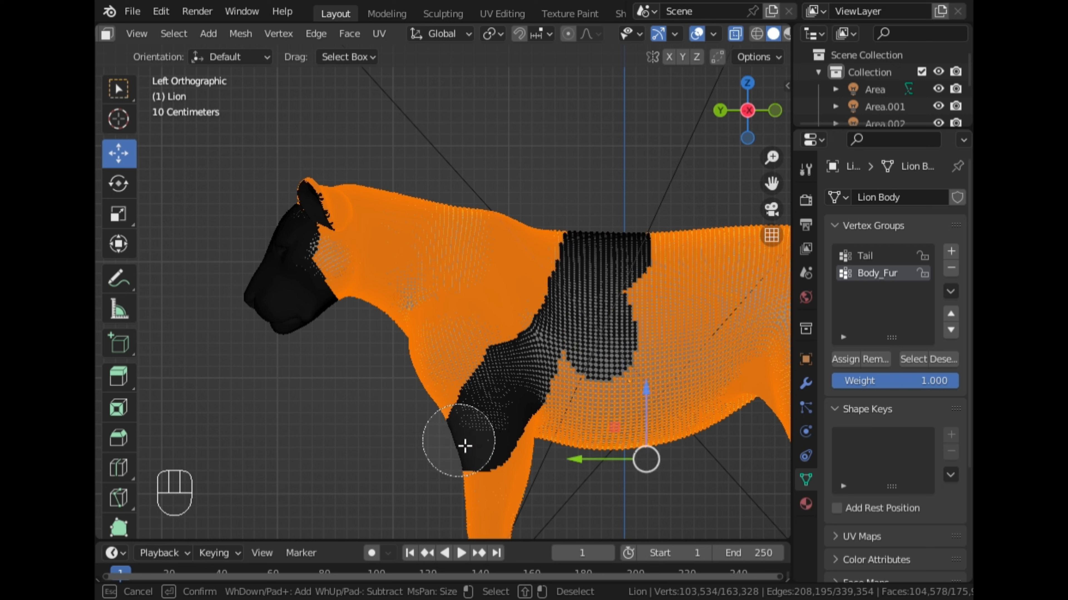
{"action": "left_click_drag", "start_coordinate": [465, 423], "coordinate": [509, 346]}
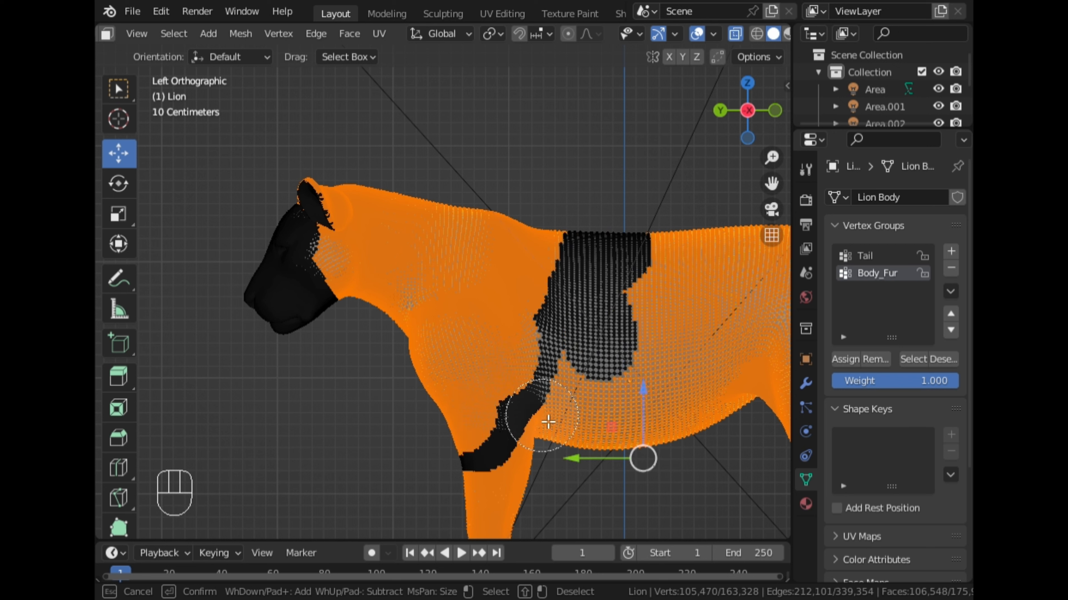
{"action": "key", "text": "Escape"}
- Deselect the remaining torso, legs and tail so only the neck, shoulder and chest vertices stay selected
{"action": "scroll", "coordinate": [569, 475], "scroll_direction": "down", "scroll_amount": 4}
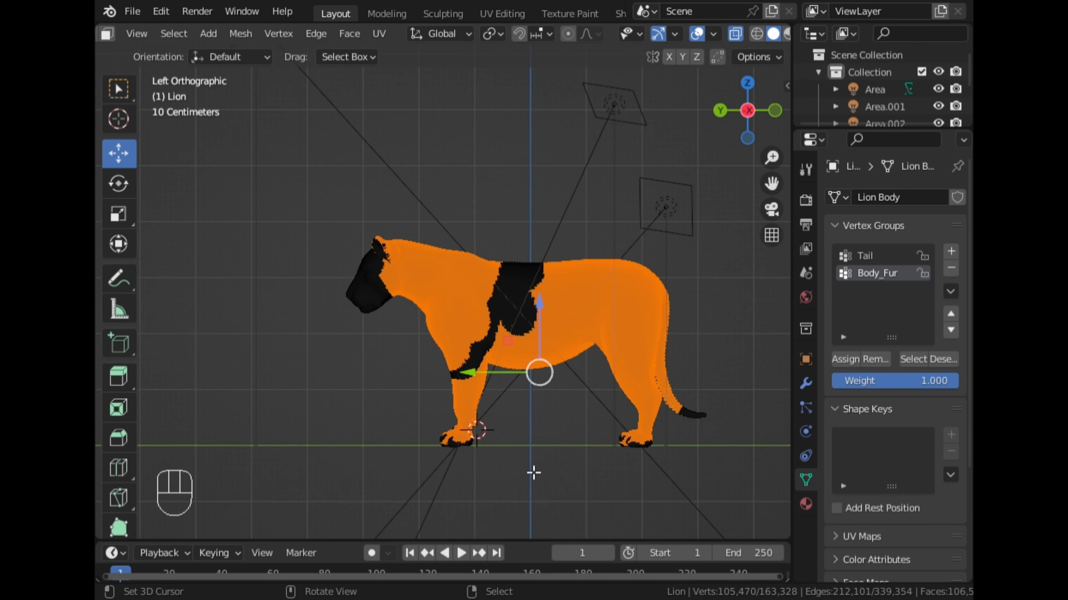
{"action": "key", "text": "c"}
{"action": "mouse_move", "coordinate": [488, 481]}
{"action": "left_mouse_down", "text": "shift"}
{"action": "mouse_move", "coordinate": [465, 463]}
{"action": "mouse_move", "coordinate": [477, 419]}
{"action": "mouse_move", "coordinate": [539, 351]}
{"action": "mouse_move", "coordinate": [544, 318]}
{"action": "mouse_move", "coordinate": [612, 287]}
{"action": "mouse_move", "coordinate": [642, 326]}
{"action": "mouse_move", "coordinate": [589, 360]}
{"action": "mouse_move", "coordinate": [641, 396]}
{"action": "mouse_move", "coordinate": [653, 430]}
{"action": "mouse_move", "coordinate": [668, 355]}
{"action": "left_mouse_up", "text": "shift"}
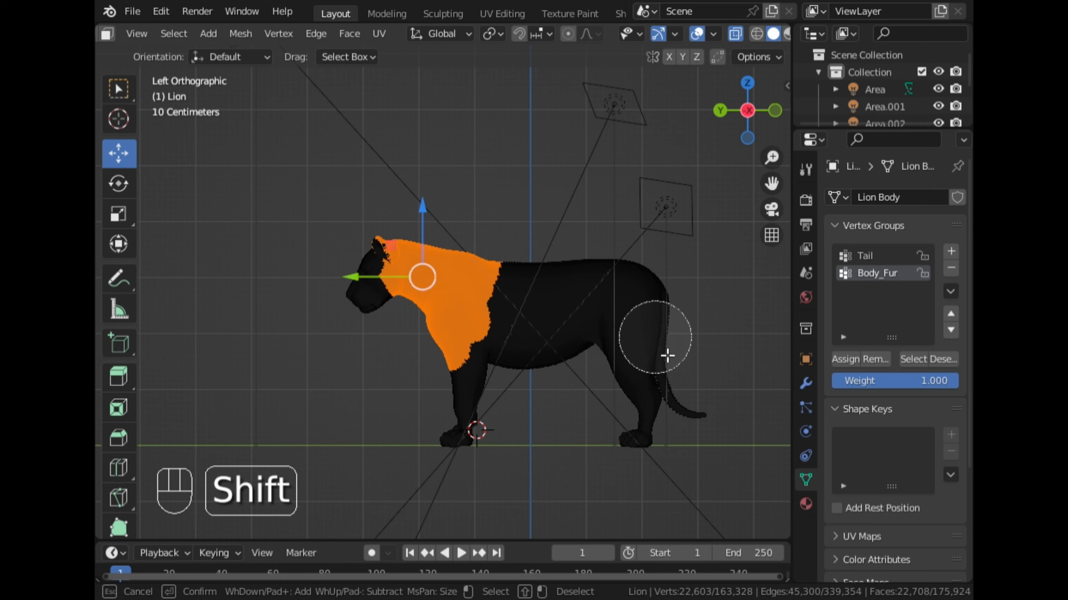
{"action": "right_click", "coordinate": [657, 297]}
- Circle-deselect the vertices of both outer ears from behind the lion's head
{"action": "scroll", "coordinate": [598, 310], "scroll_direction": "up", "scroll_amount": 4}
{"action": "scroll", "coordinate": [651, 261], "scroll_direction": "up", "scroll_amount": 3}
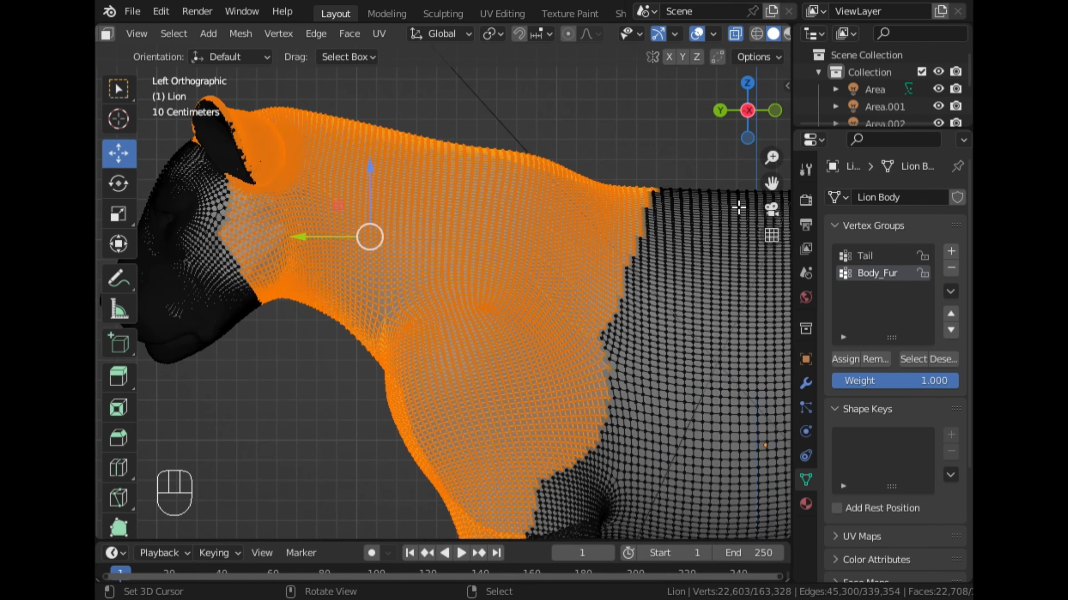
{"action": "left_click_drag", "start_coordinate": [772, 185], "coordinate": [860, 303]}
{"action": "middle_click_drag", "start_coordinate": [613, 224], "coordinate": [380, 296]}
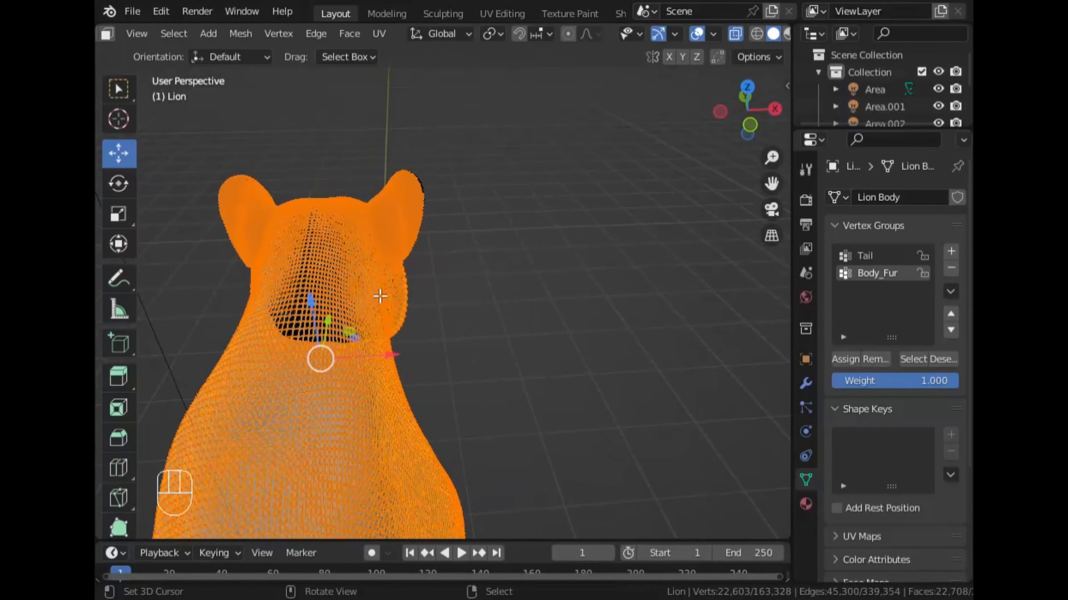
{"action": "scroll", "coordinate": [560, 214], "scroll_direction": "up", "scroll_amount": 2}
{"action": "left_click_drag", "start_coordinate": [774, 188], "coordinate": [887, 250]}
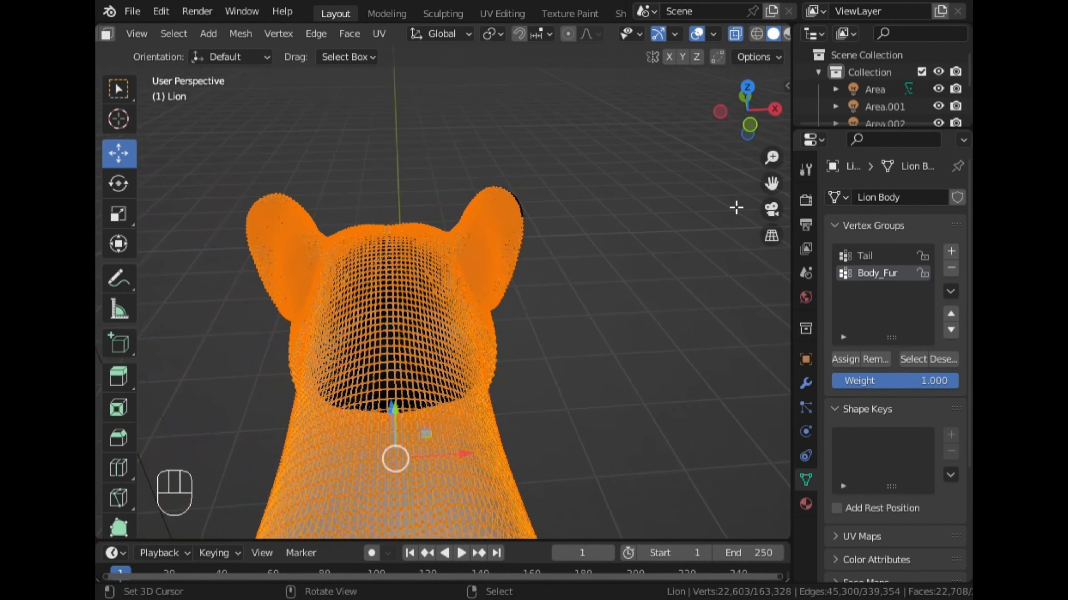
{"action": "scroll", "coordinate": [678, 218], "scroll_direction": "up", "scroll_amount": 2}
{"action": "key", "text": "x"}
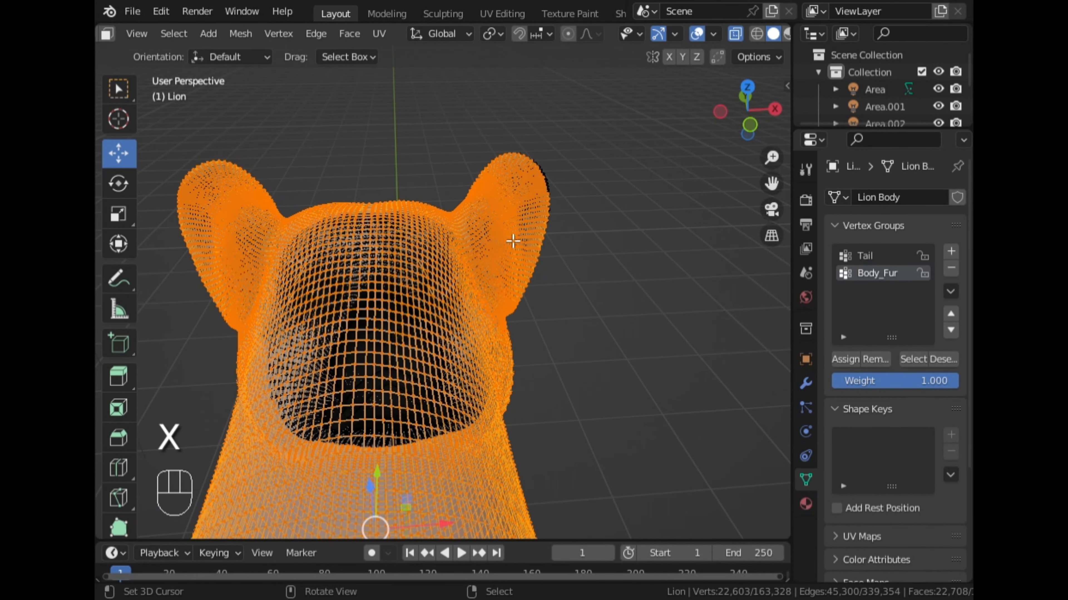
{"action": "key", "text": "c"}
{"action": "mouse_move", "coordinate": [524, 247]}
{"action": "left_mouse_down"}
{"action": "mouse_move", "coordinate": [538, 197]}
{"action": "mouse_move", "coordinate": [539, 246]}
{"action": "left_mouse_up"}
{"action": "mouse_move", "coordinate": [283, 139]}
{"action": "left_mouse_down", "text": "shift"}
{"action": "mouse_move", "coordinate": [203, 178]}
{"action": "mouse_move", "coordinate": [196, 253]}
{"action": "mouse_move", "coordinate": [224, 197]}
{"action": "mouse_move", "coordinate": [276, 164]}
{"action": "left_mouse_up", "text": "shift"}
{"action": "right_click", "coordinate": [281, 168]}
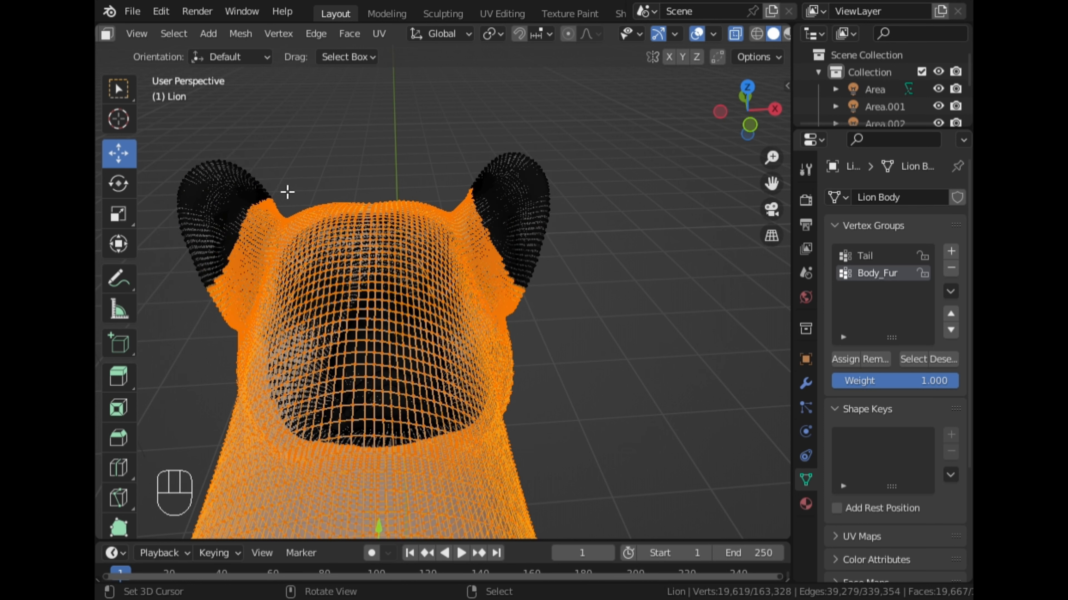
- From the left view, circle-select extra vertices at the top of the forehead in front of the ear
{"action": "middle_click_drag", "start_coordinate": [287, 192], "coordinate": [617, 222]}
{"action": "scroll", "coordinate": [614, 177], "scroll_direction": "up", "scroll_amount": 2}
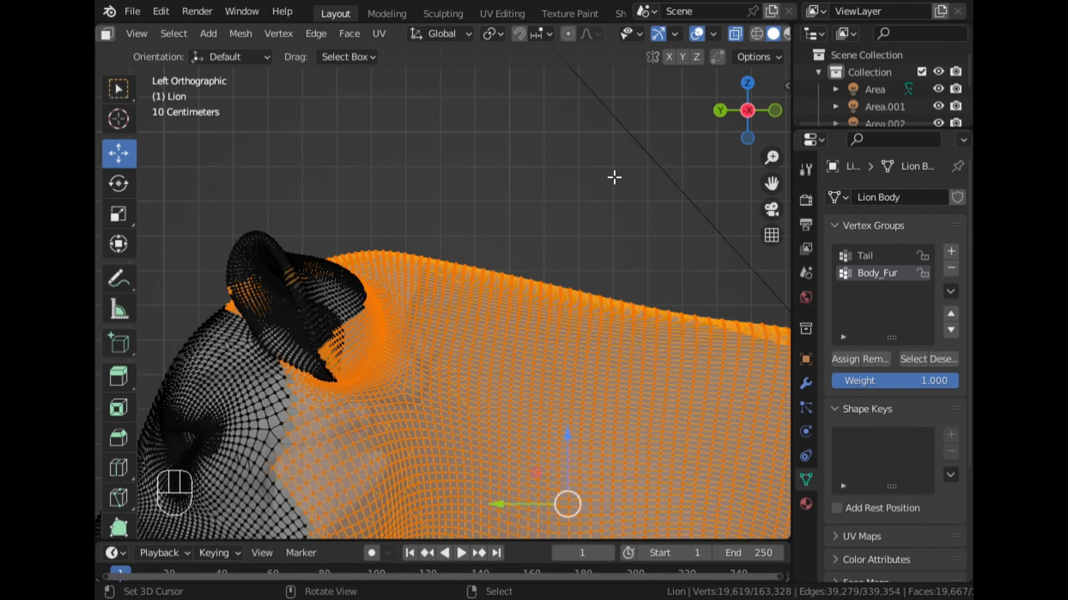
{"action": "key", "text": "c"}
{"action": "scroll", "coordinate": [187, 311], "scroll_direction": "up", "scroll_amount": 3}
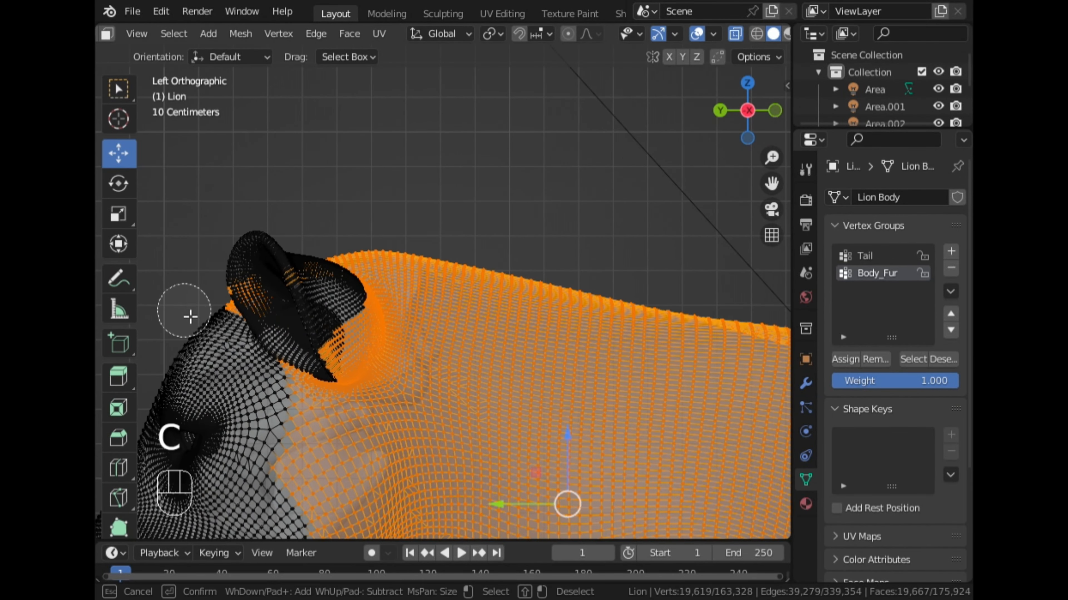
{"action": "left_click_drag", "start_coordinate": [213, 310], "coordinate": [223, 322]}
{"action": "right_click", "coordinate": [335, 185]}
{"action": "scroll", "coordinate": [335, 184], "scroll_direction": "down", "scroll_amount": 1}
- From the front, circle-deselect the vertices along the inner edges of both ears, and undo the accidental clearing of the selection
{"action": "middle_click_drag", "start_coordinate": [335, 185], "coordinate": [534, 173]}
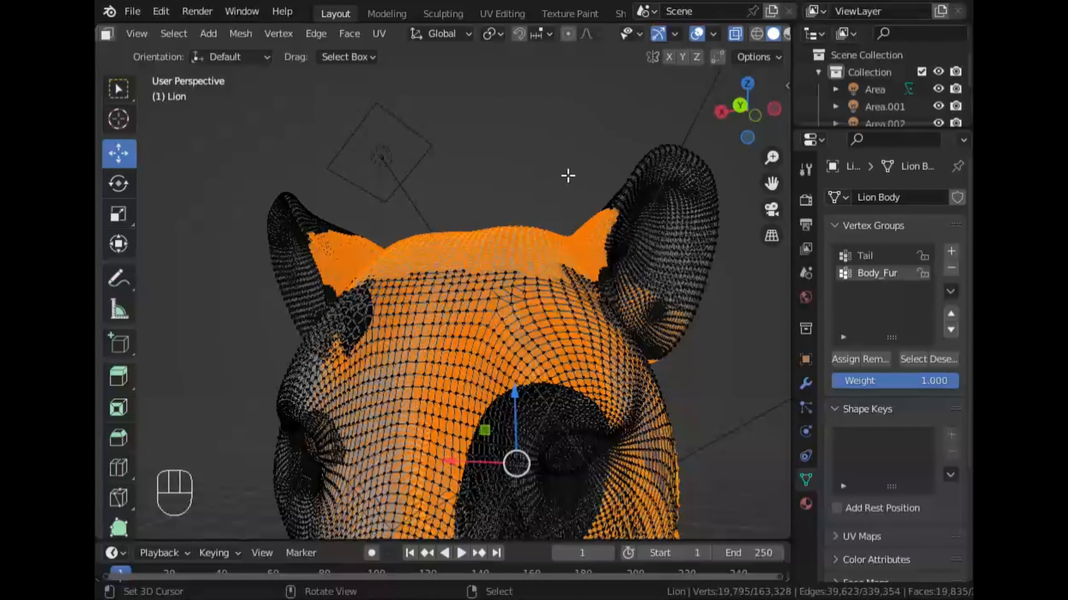
{"action": "key", "text": "c"}
{"action": "mouse_move", "coordinate": [652, 219]}
{"action": "left_mouse_down", "text": "shift"}
{"action": "mouse_move", "coordinate": [630, 231]}
{"action": "mouse_move", "coordinate": [612, 217]}
{"action": "left_mouse_up", "text": "shift"}
{"action": "mouse_move", "coordinate": [309, 231]}
{"action": "left_mouse_down", "text": "shift"}
{"action": "mouse_move", "coordinate": [315, 244]}
{"action": "mouse_move", "coordinate": [338, 224]}
{"action": "left_mouse_up", "text": "shift"}
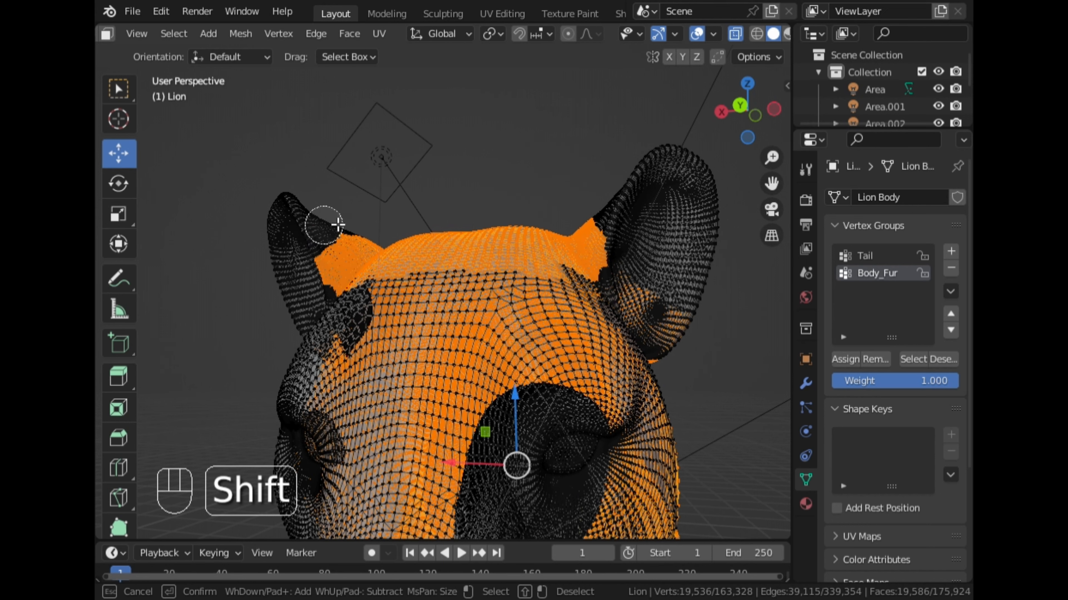
{"action": "right_click", "coordinate": [393, 185]}
{"action": "scroll", "coordinate": [446, 177], "scroll_direction": "down", "scroll_amount": 6}
{"action": "right_click", "coordinate": [470, 181]}
{"action": "key", "text": "ctrl"}
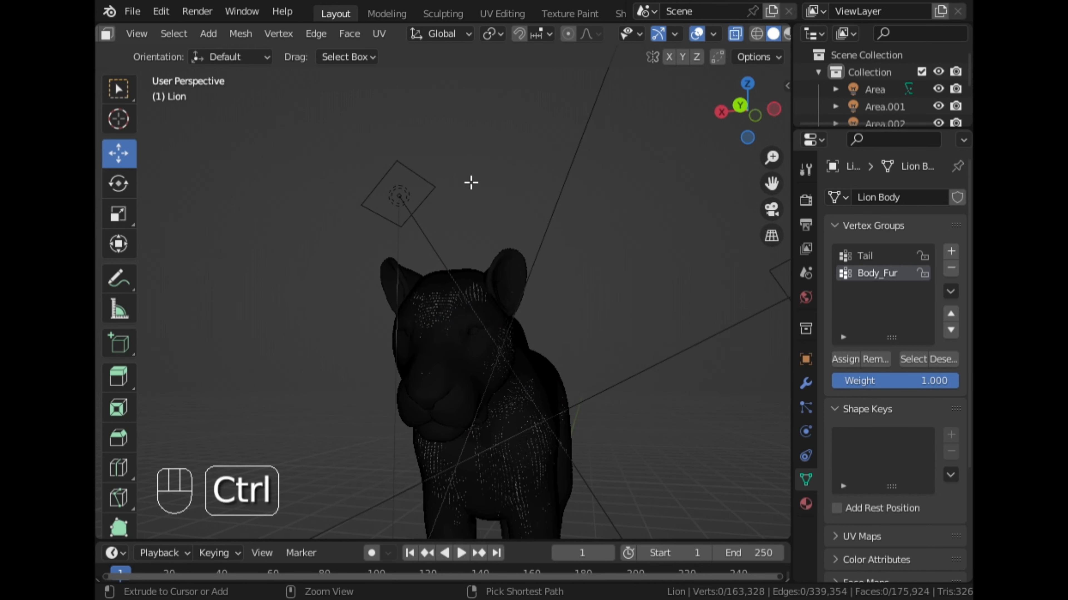
{"action": "key", "text": "ctrl+z"}
- Show the lion from the left, add a new vertex group and name it Long_Fur
{"action": "middle_click_drag", "start_coordinate": [589, 224], "coordinate": [544, 249]}
{"action": "left_click", "coordinate": [750, 115]}
{"action": "left_click_drag", "start_coordinate": [773, 183], "coordinate": [707, 111]}
{"action": "scroll", "coordinate": [675, 228], "scroll_direction": "up", "scroll_amount": 3}
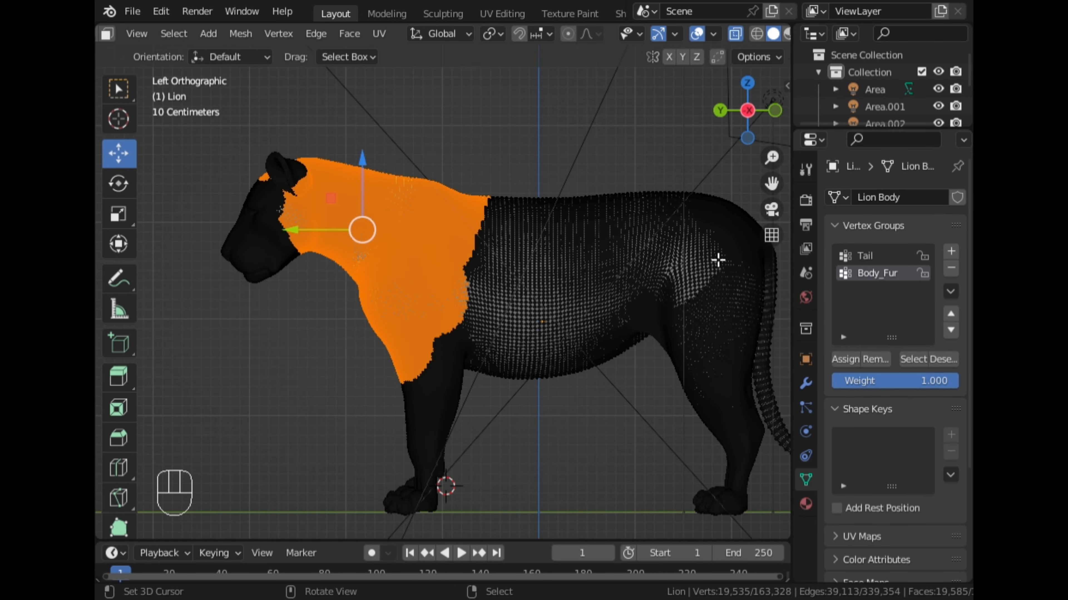
{"action": "left_click", "coordinate": [951, 252]}
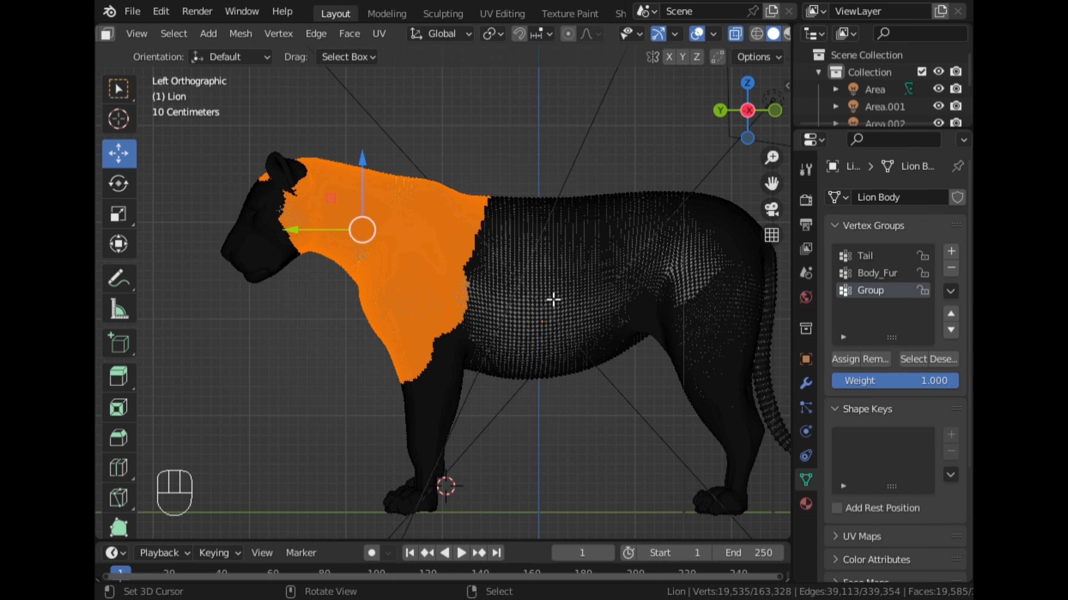
{"action": "scroll", "coordinate": [493, 287], "scroll_direction": "up", "scroll_amount": 2}
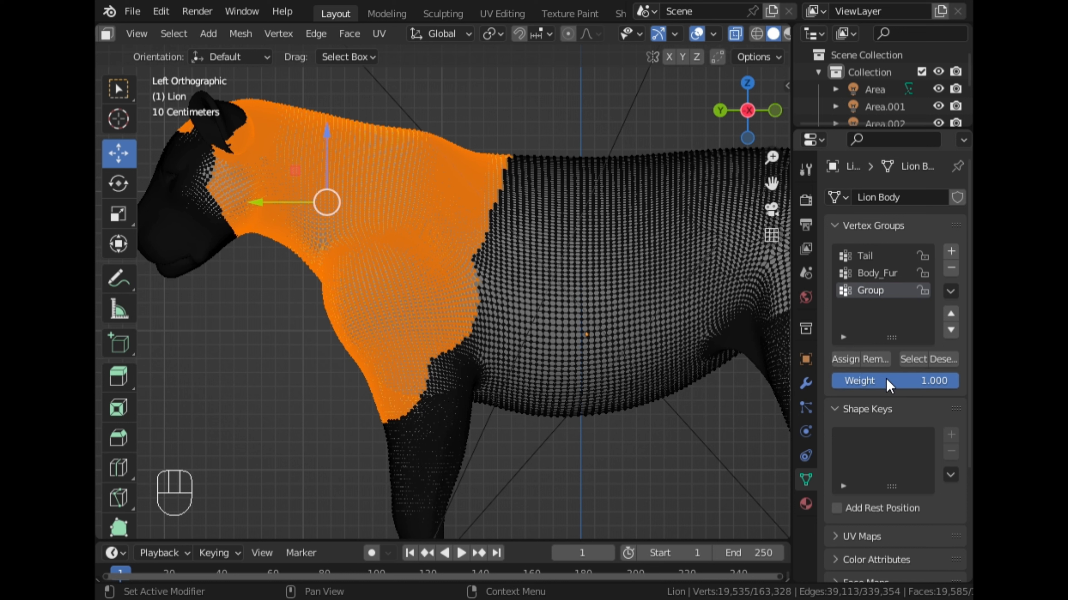
{"action": "double_click", "coordinate": [890, 299]}
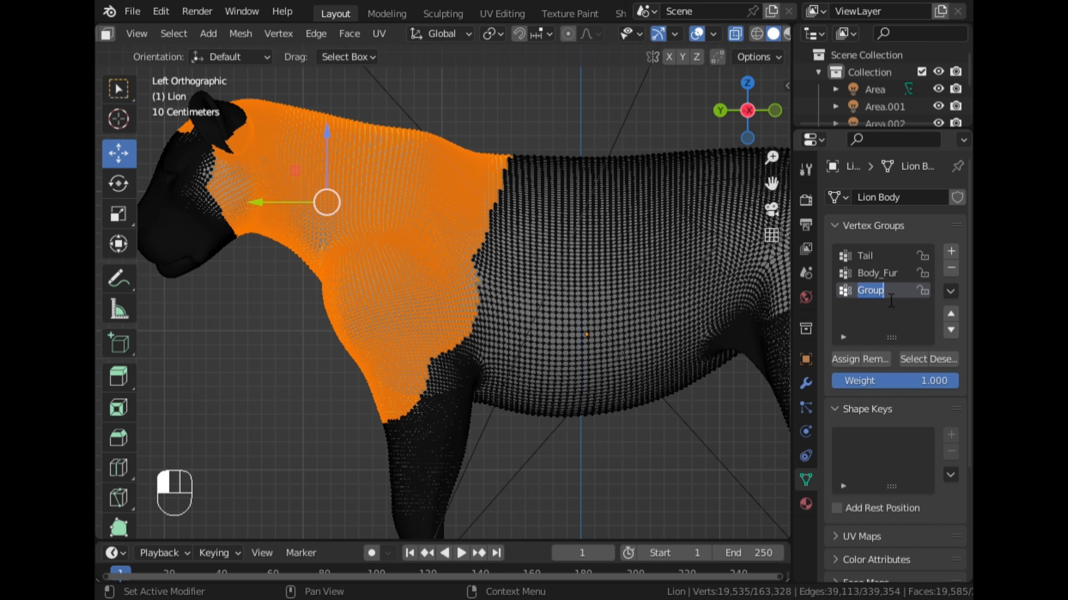
{"action": "key", "text": "BackSpace"}
{"action": "key", "text": "shift"}
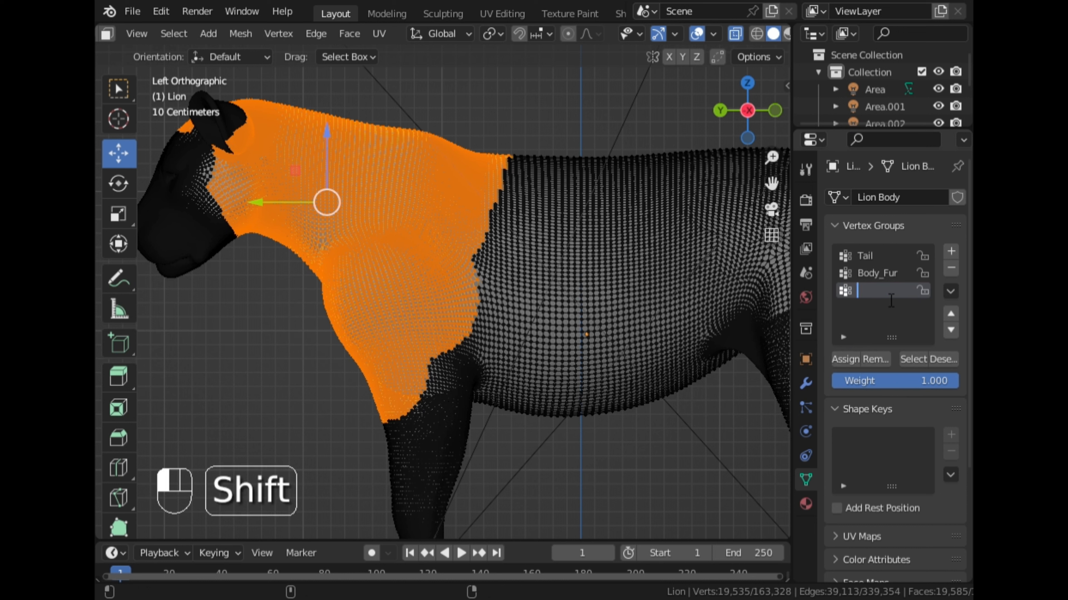
{"action": "type", "text": "L"}
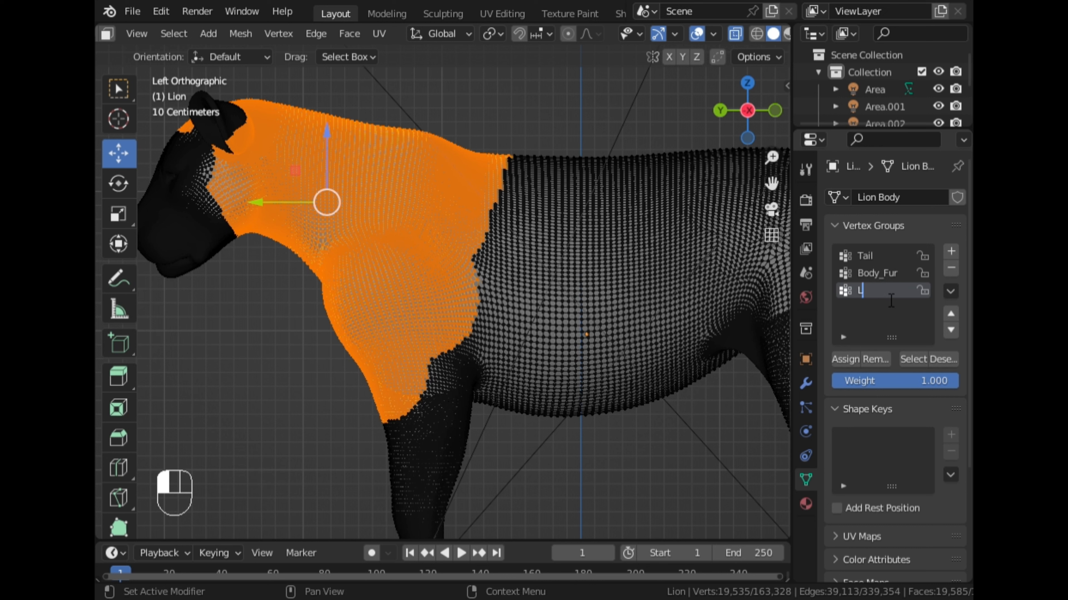
{"action": "type", "text": "Ong"}
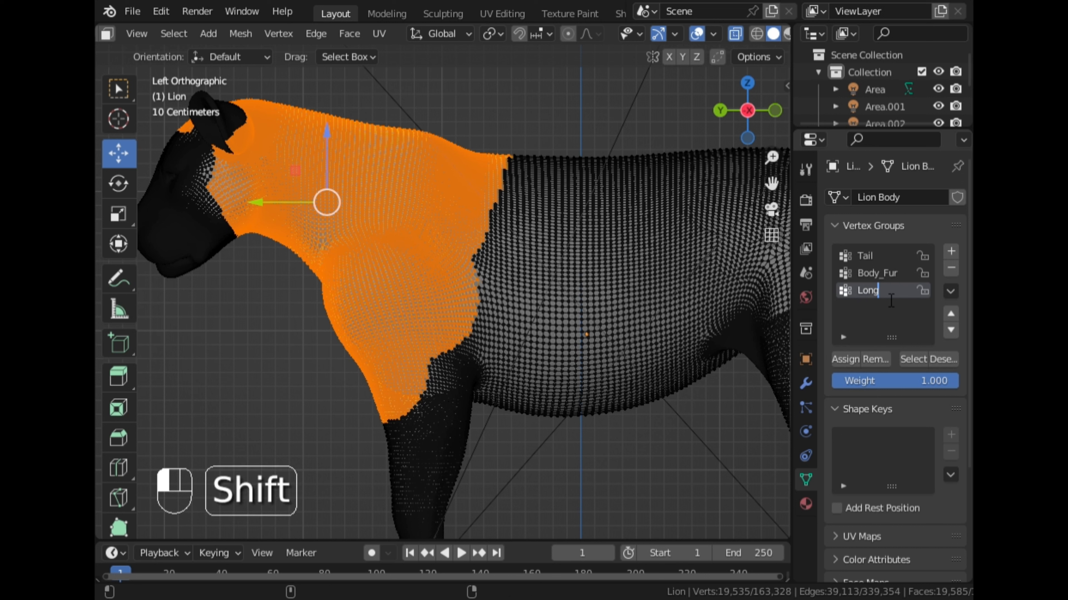
{"action": "type", "text": "_F"}
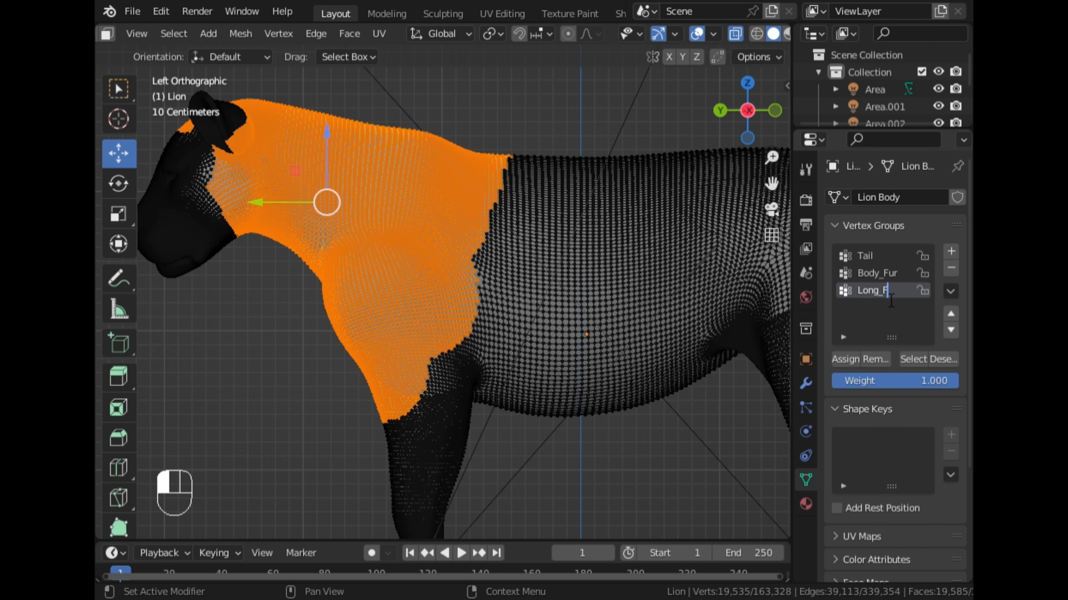
{"action": "type", "text": "ur"}
{"action": "key", "text": "Return"}
- Assign the selected vertices to the Long_Fur group, clear the selection and reselect the group to check its coverage
{"action": "left_click", "coordinate": [853, 361]}
{"action": "left_click", "coordinate": [637, 406]}
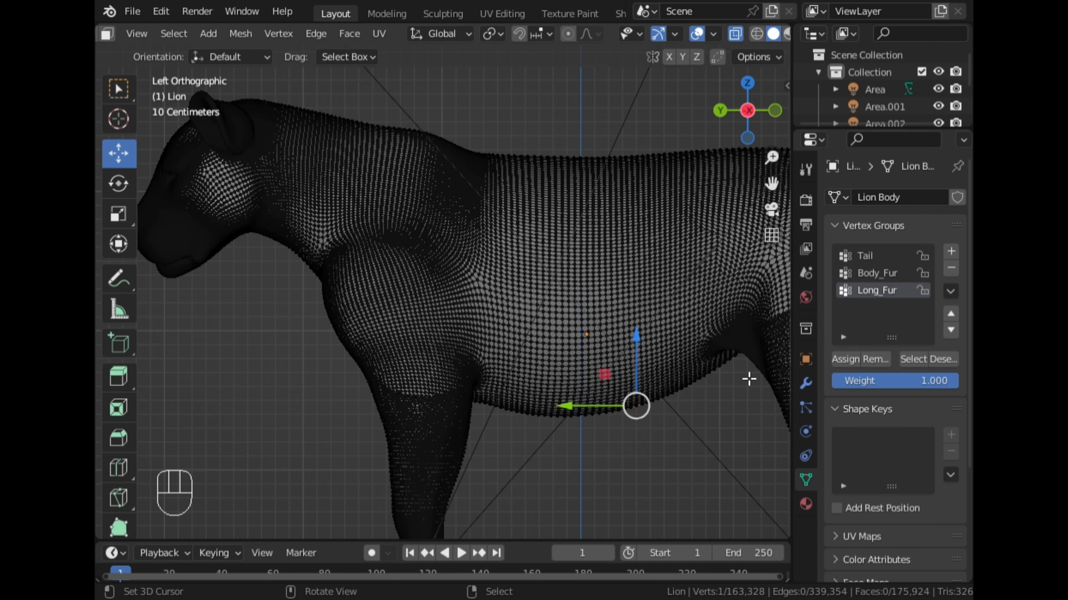
{"action": "left_click", "coordinate": [912, 359]}
{"action": "scroll", "coordinate": [669, 481], "scroll_direction": "down", "scroll_amount": 5}
{"action": "middle_click_drag", "start_coordinate": [627, 482], "coordinate": [619, 399]}
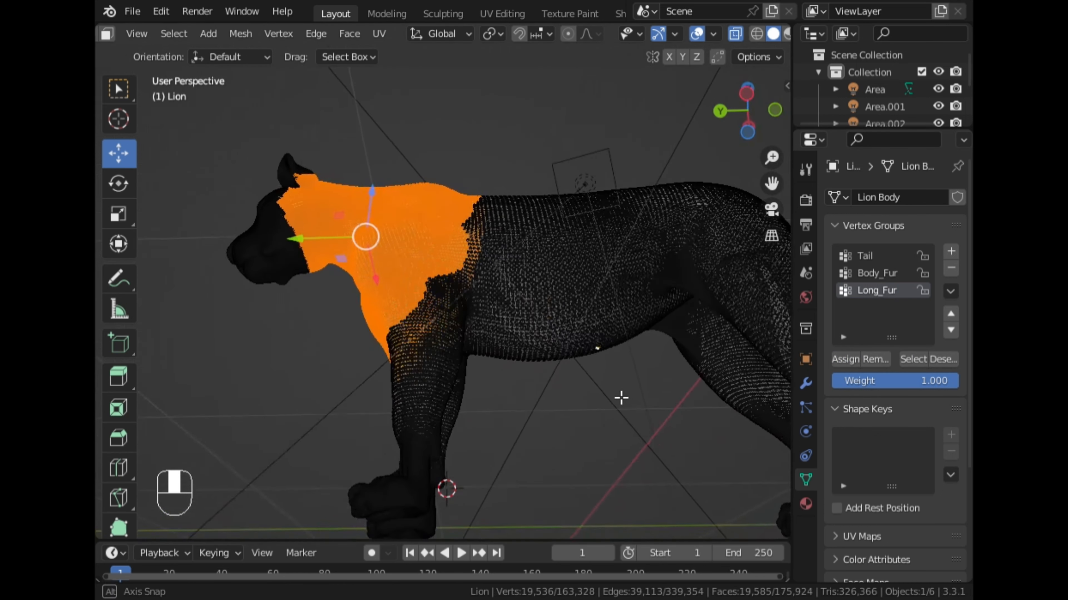
{"action": "left_click", "coordinate": [638, 473]}
{"action": "left_click", "coordinate": [915, 360]}
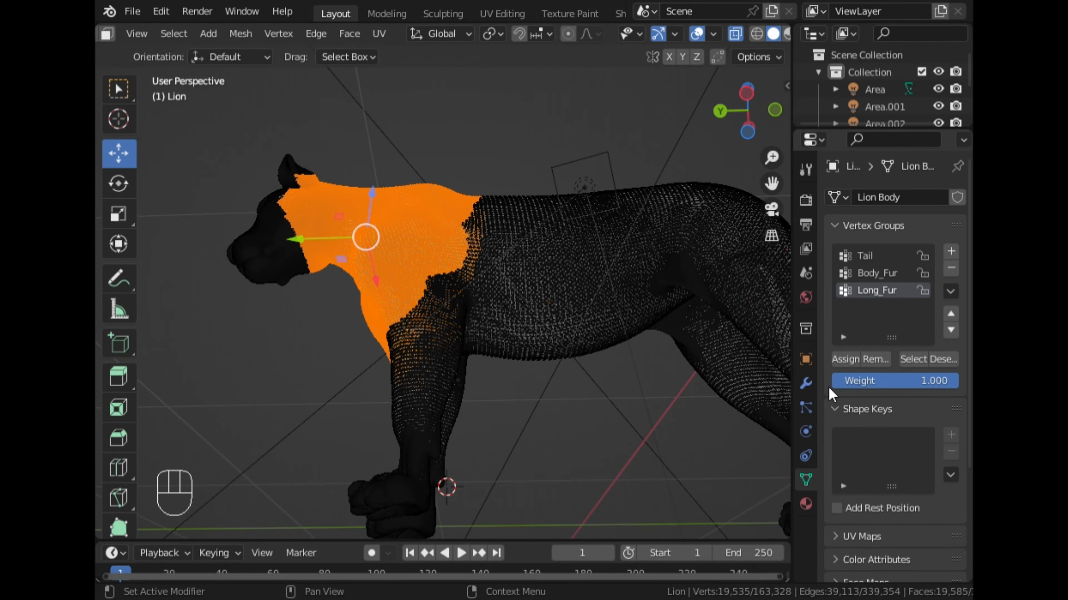
{"action": "middle_click_drag", "start_coordinate": [412, 222], "coordinate": [599, 309]}
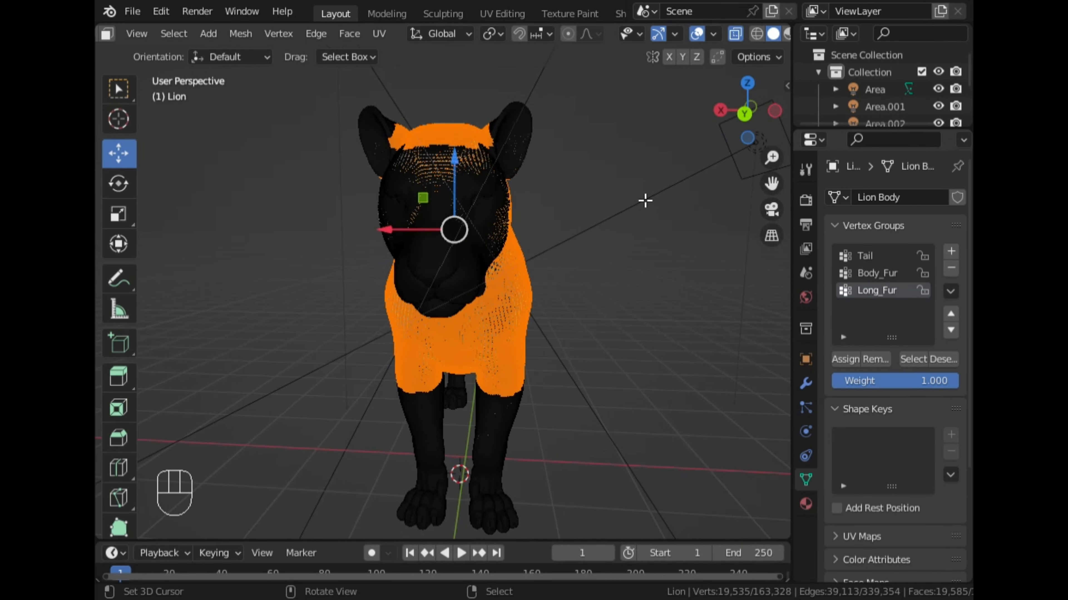
- Return the lion to Object Mode and turn off X-ray
{"action": "key", "text": "Tab"}
{"action": "middle_click_drag", "start_coordinate": [652, 226], "coordinate": [632, 207]}
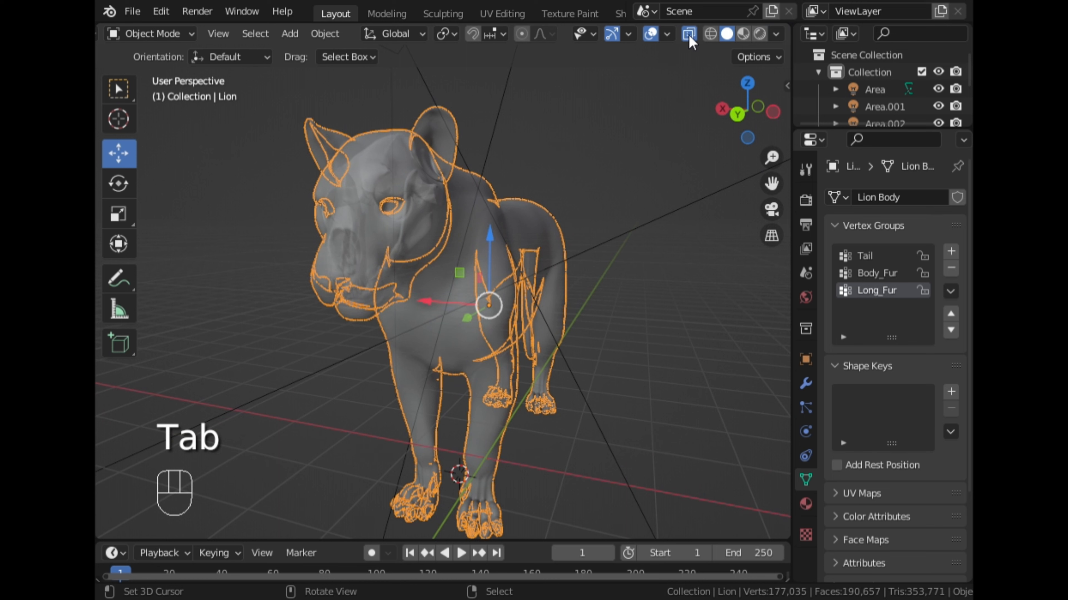
{"action": "left_click", "coordinate": [689, 37]}
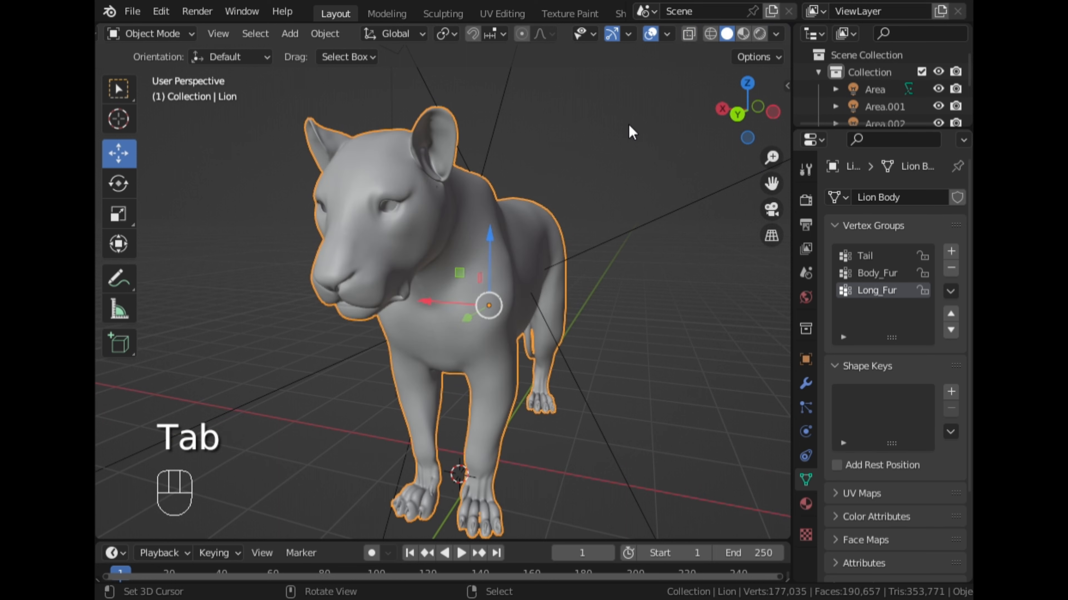
- Add a third particle system to the lion, name it Long_Fur and set its type to Hair
{"action": "left_click", "coordinate": [806, 431]}
{"action": "left_click", "coordinate": [805, 407]}
{"action": "left_click", "coordinate": [957, 197]}
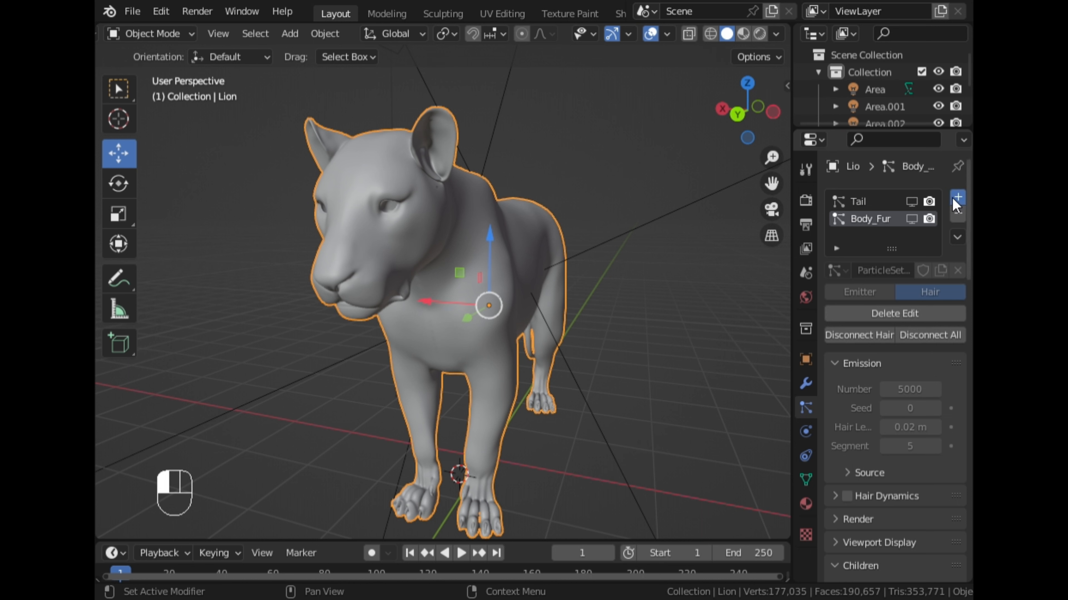
{"action": "double_click", "coordinate": [887, 235]}
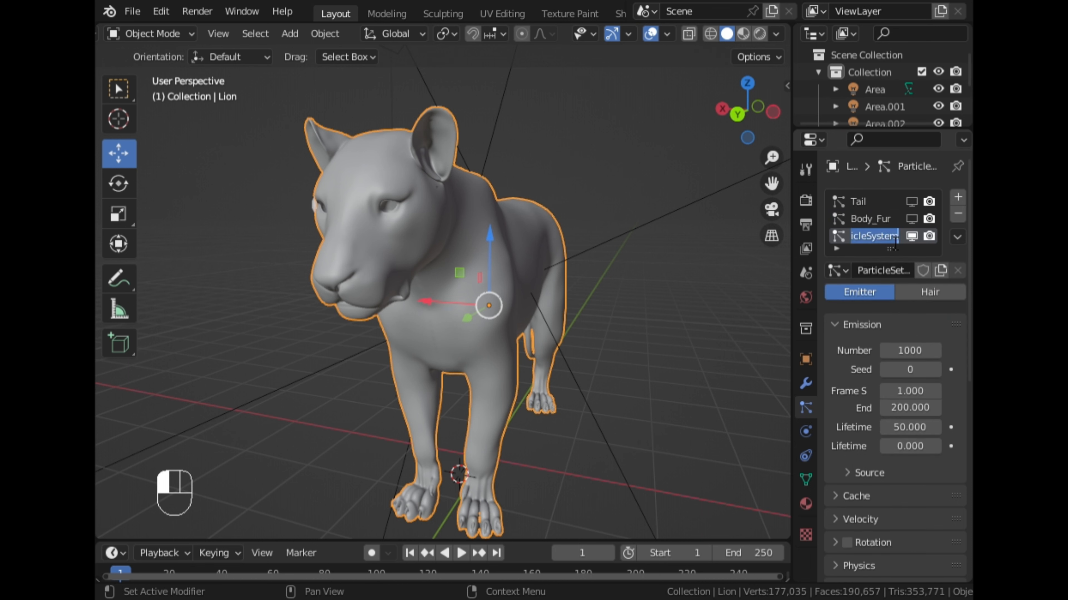
{"action": "type", "text": "Long_Fur"}
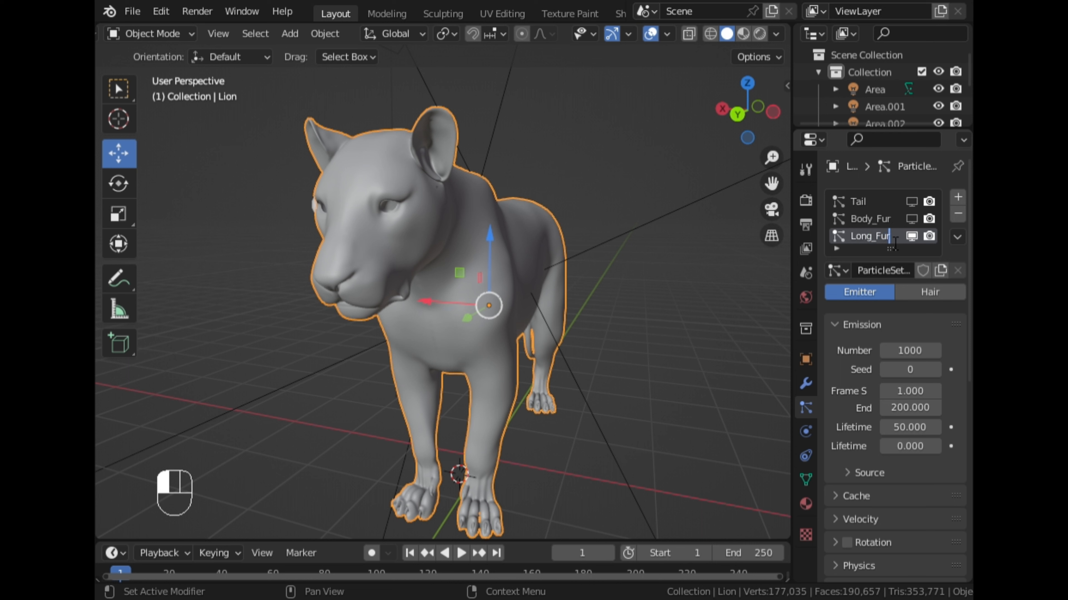
{"action": "left_click", "coordinate": [894, 243]}
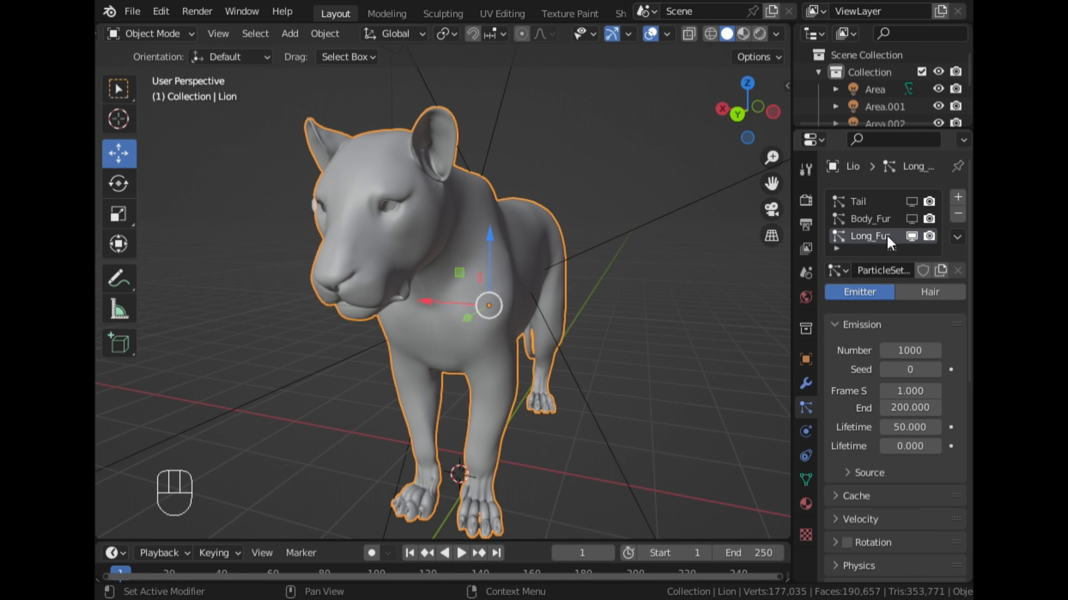
{"action": "left_click", "coordinate": [923, 300]}
- Collapse the Children and Hair Shape settings and set the particle system's Density vertex group to Long_Fur
{"action": "scroll", "coordinate": [834, 404], "scroll_direction": "down", "scroll_amount": 15}
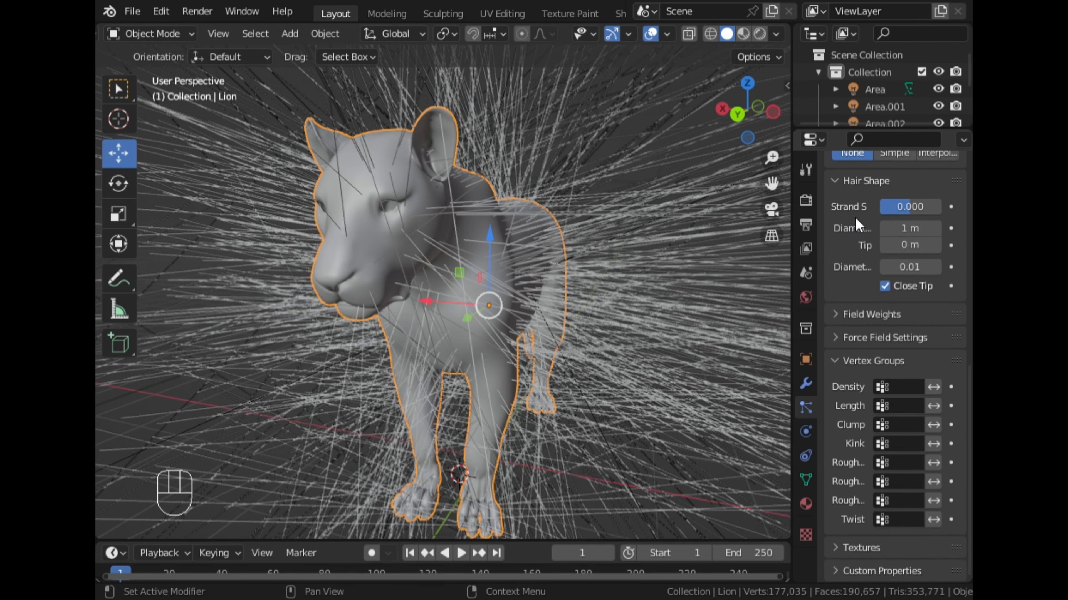
{"action": "scroll", "coordinate": [856, 226], "scroll_direction": "up", "scroll_amount": 6}
{"action": "left_click", "coordinate": [835, 237]}
{"action": "left_click", "coordinate": [837, 265]}
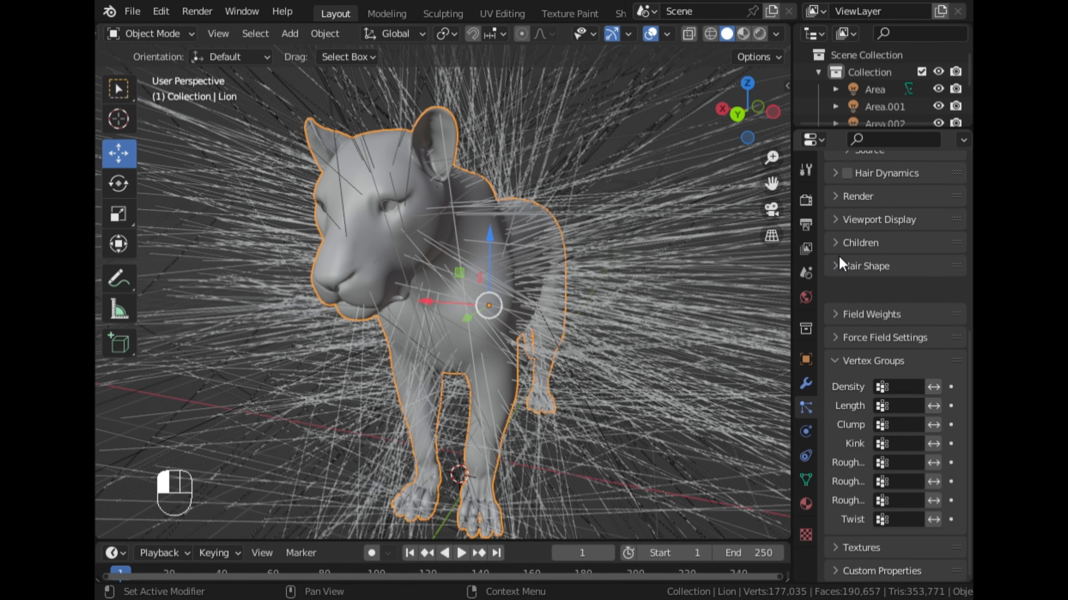
{"action": "left_click", "coordinate": [834, 355]}
{"action": "left_click", "coordinate": [856, 522]}
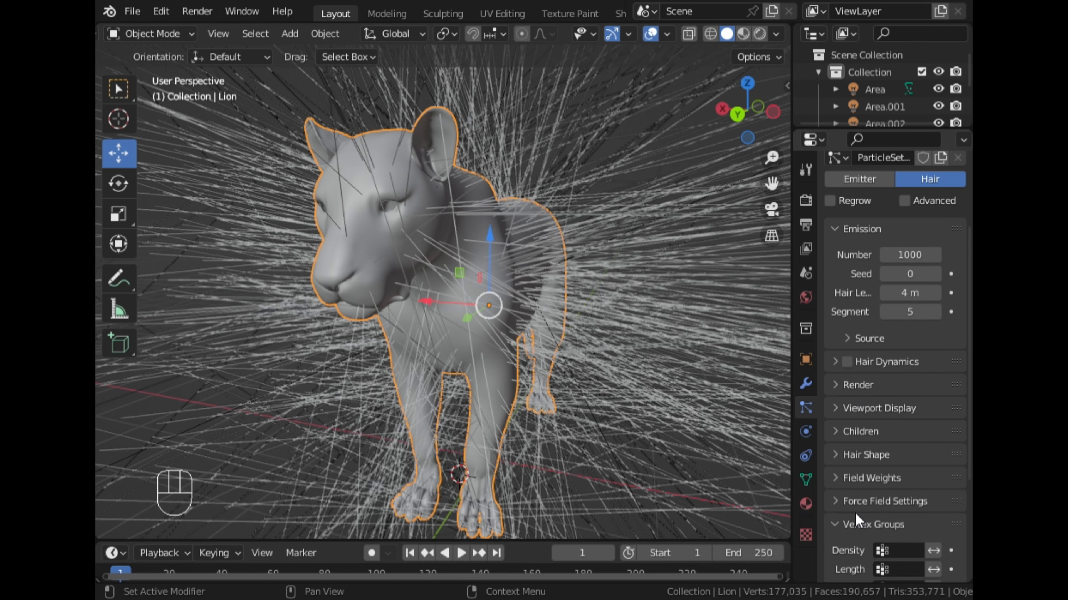
{"action": "scroll", "coordinate": [856, 521], "scroll_direction": "down", "scroll_amount": 8}
{"action": "left_click", "coordinate": [891, 387]}
{"action": "left_click", "coordinate": [834, 445]}
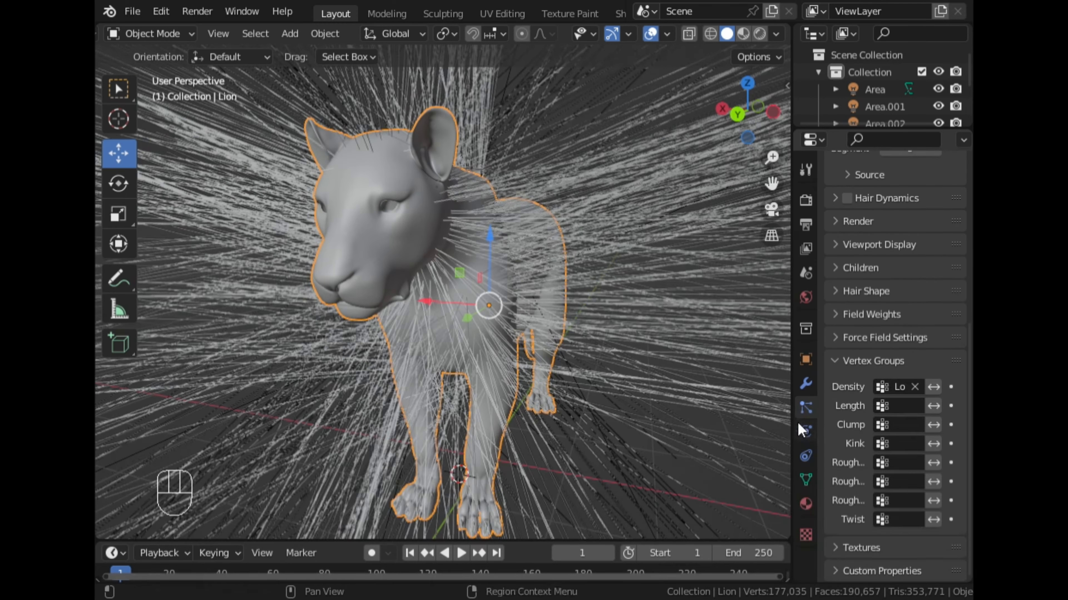
- Set the Long_Fur hair length to 1 m and check the mane from the side
{"action": "middle_click_drag", "start_coordinate": [672, 370], "coordinate": [656, 328]}
{"action": "scroll", "coordinate": [899, 354], "scroll_direction": "up", "scroll_amount": 7}
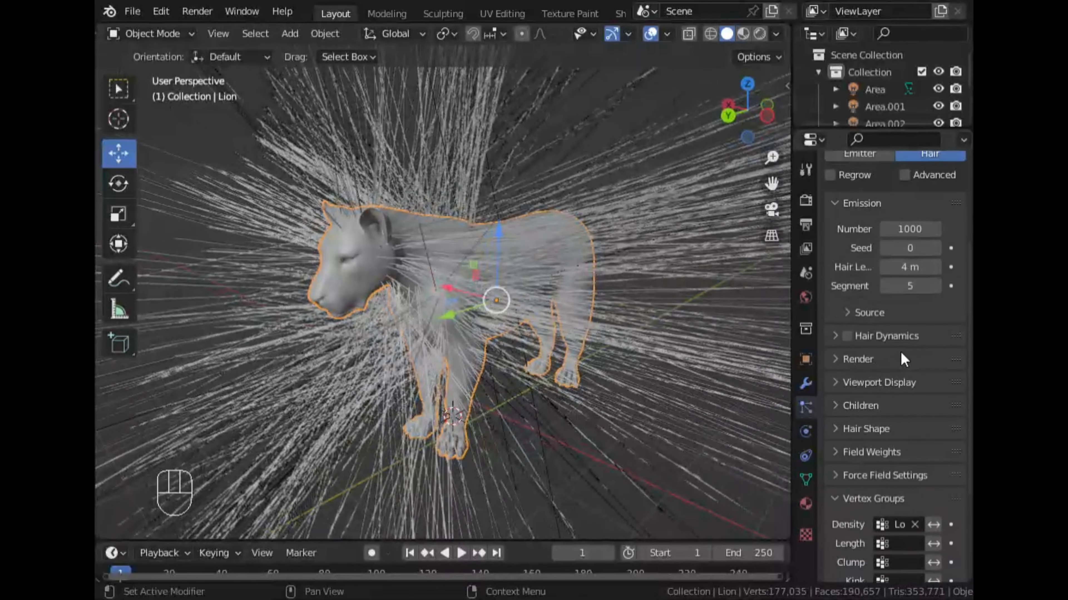
{"action": "scroll", "coordinate": [902, 360], "scroll_direction": "up", "scroll_amount": 2}
{"action": "left_click", "coordinate": [838, 535]}
{"action": "scroll", "coordinate": [880, 439], "scroll_direction": "up", "scroll_amount": 6}
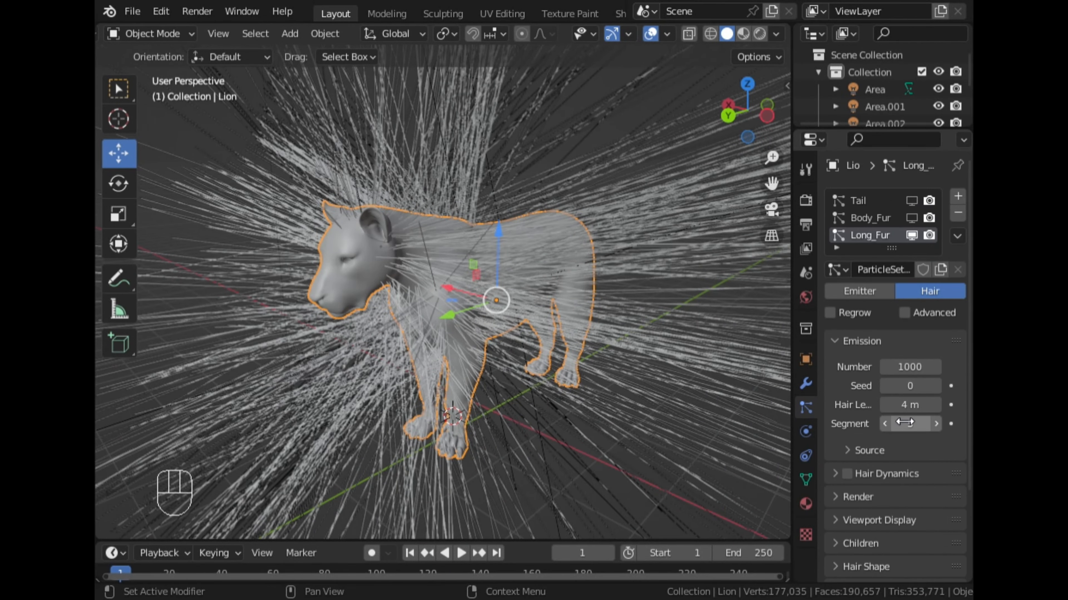
{"action": "left_click", "coordinate": [914, 406]}
{"action": "type", "text": "1"}
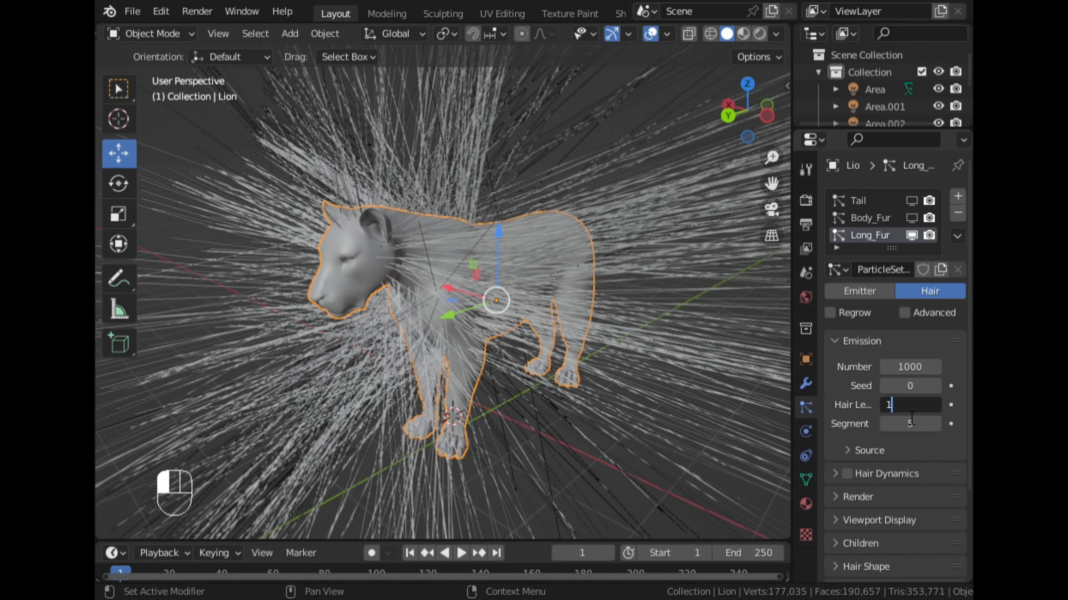
{"action": "key", "text": "Return"}
{"action": "middle_click_drag", "start_coordinate": [507, 366], "coordinate": [664, 215]}
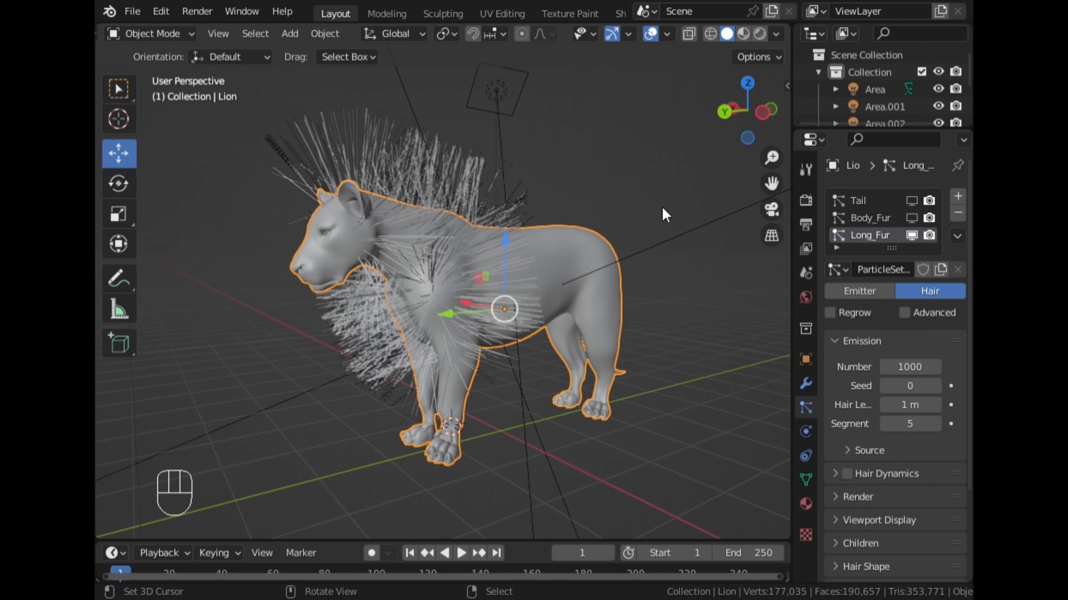
{"action": "left_click", "coordinate": [761, 113]}
{"action": "scroll", "coordinate": [325, 166], "scroll_direction": "up", "scroll_amount": 2}
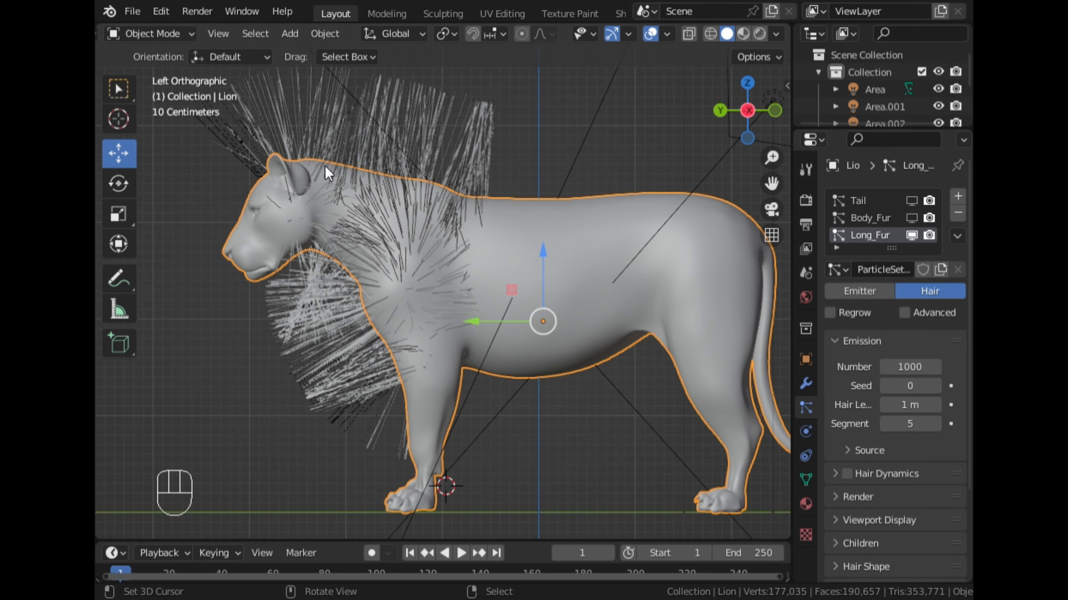
- Increase the number of Long_Fur hairs to 5000 and inspect the mane from the front
{"action": "scroll", "coordinate": [373, 173], "scroll_direction": "down", "scroll_amount": 2}
{"action": "left_click", "coordinate": [916, 368]}
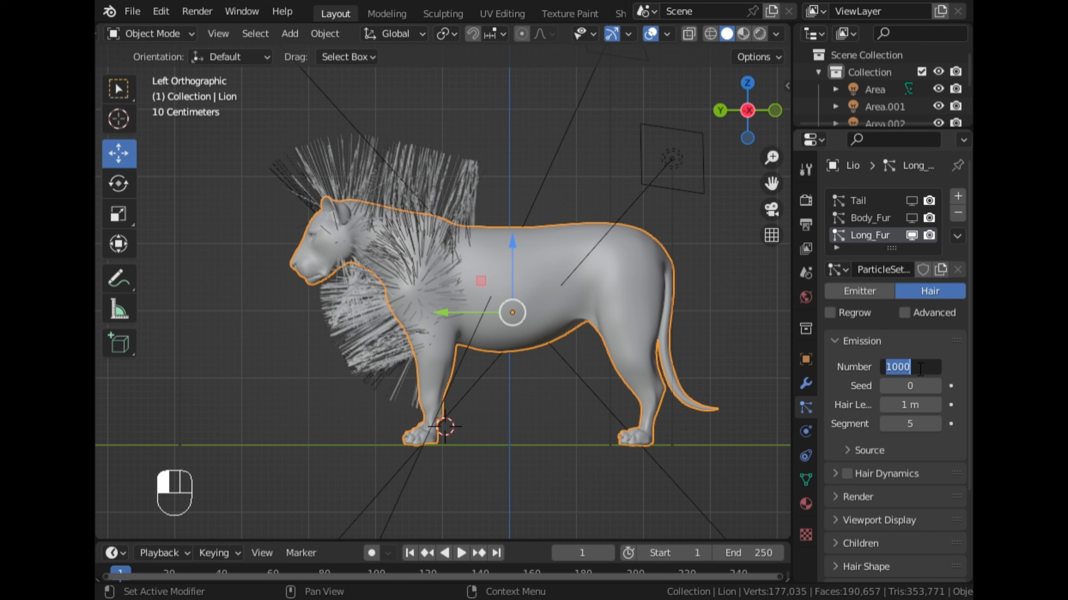
{"action": "type", "text": "5000"}
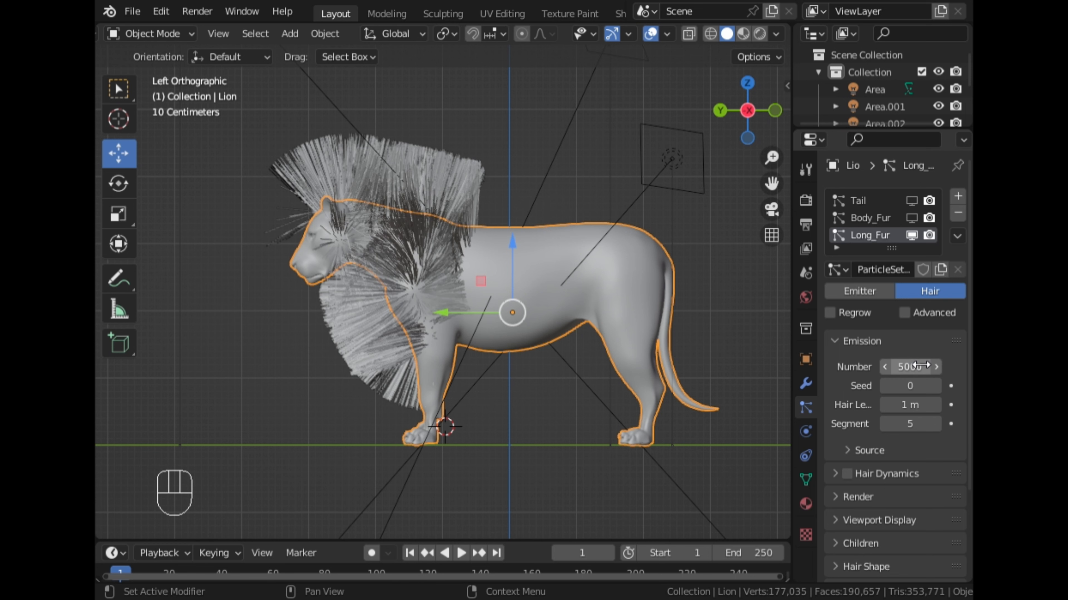
{"action": "key", "text": "Return"}
{"action": "middle_click_drag", "start_coordinate": [408, 230], "coordinate": [521, 216]}
{"action": "scroll", "coordinate": [529, 214], "scroll_direction": "up", "scroll_amount": 4}
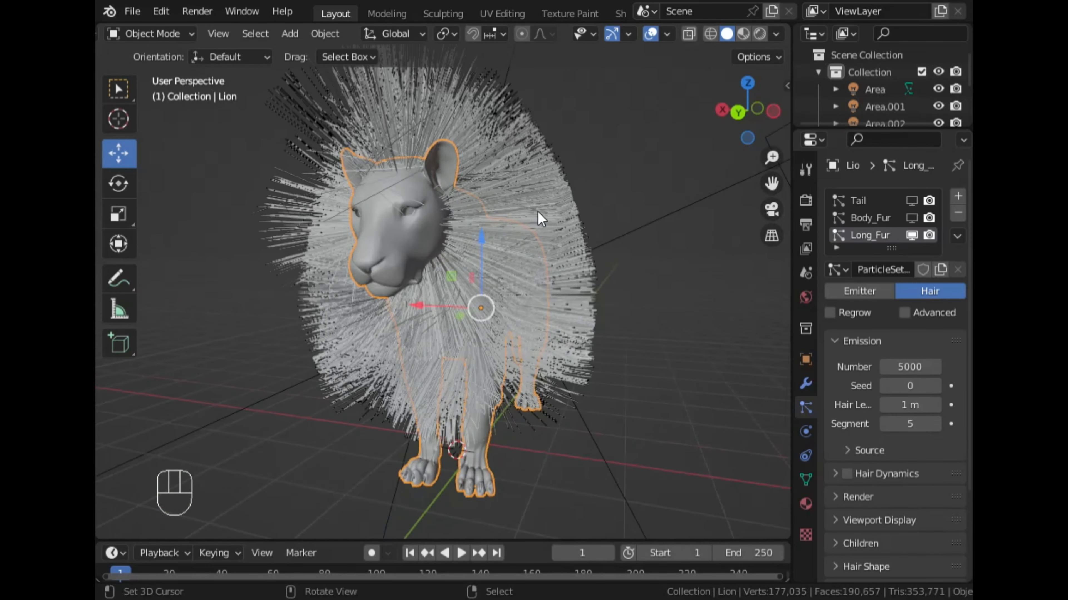
- Set the number of Long_Fur hairs to 3000 and inspect the mane's density around the neck and chest
{"action": "left_click", "coordinate": [912, 367]}
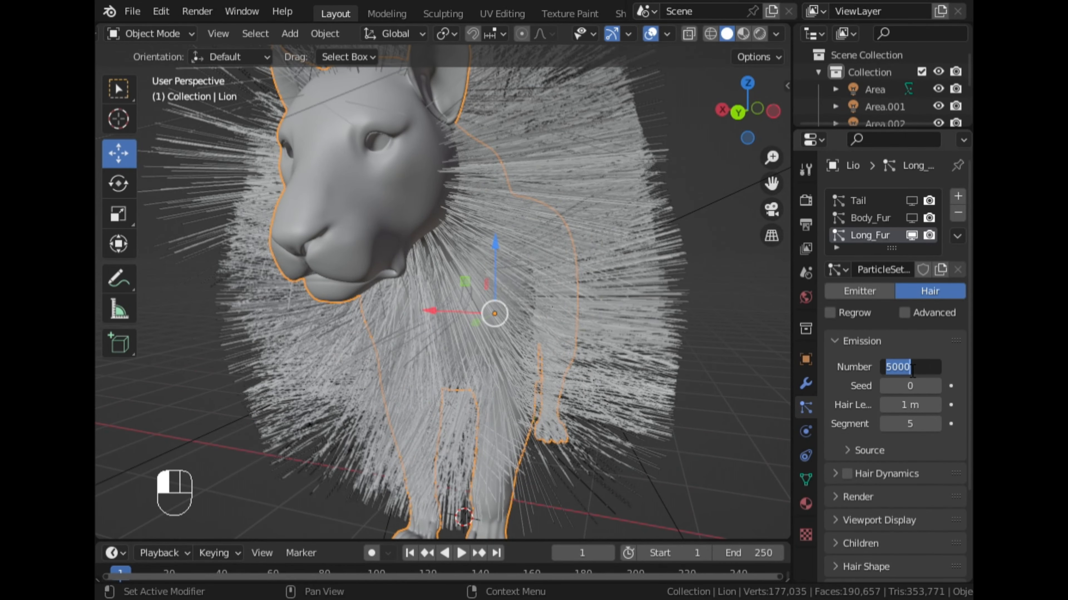
{"action": "type", "text": "300"}
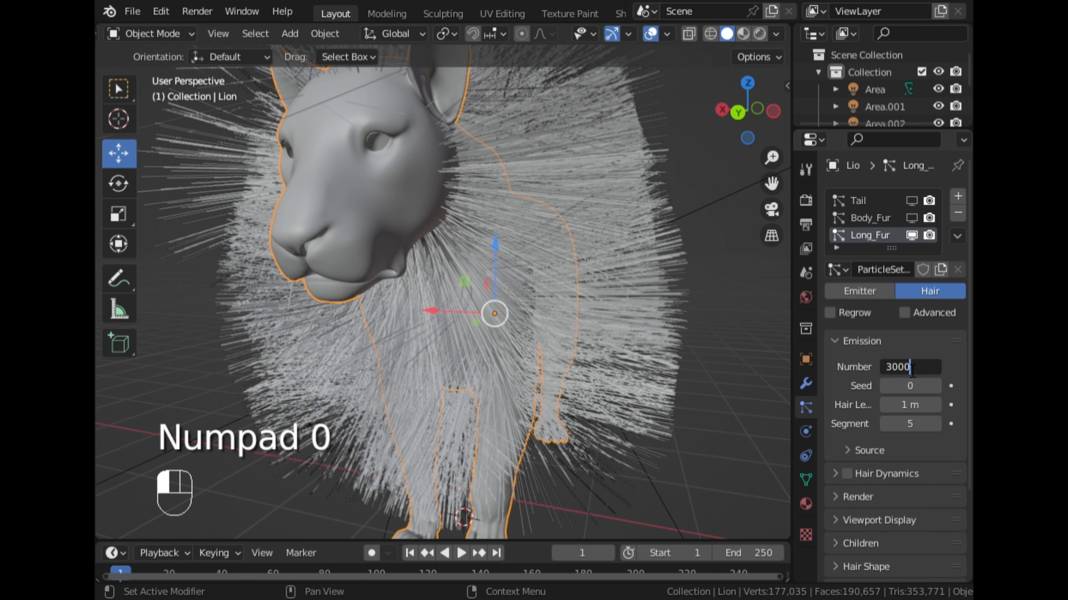
{"action": "type", "text": "0"}
{"action": "key", "text": "Return"}
{"action": "middle_click_drag", "start_coordinate": [619, 299], "coordinate": [490, 263]}
{"action": "scroll", "coordinate": [490, 264], "scroll_direction": "up", "scroll_amount": 2}
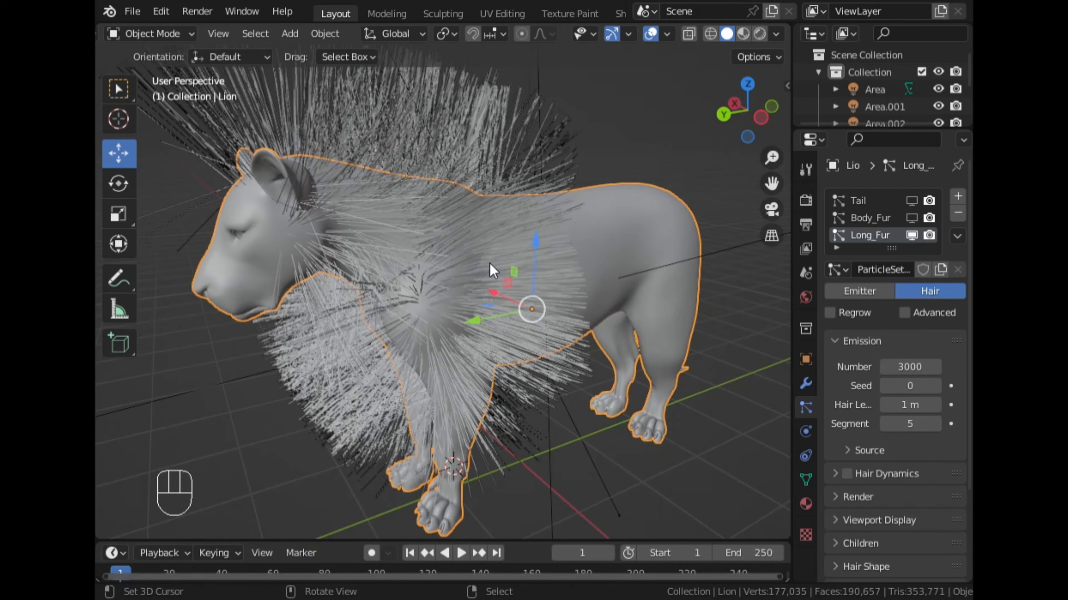
- View the lion from its left side and shorten the Long_Fur hair length to 0.5 m
{"action": "left_click", "coordinate": [770, 118]}
{"action": "scroll", "coordinate": [610, 205], "scroll_direction": "down", "scroll_amount": 2}
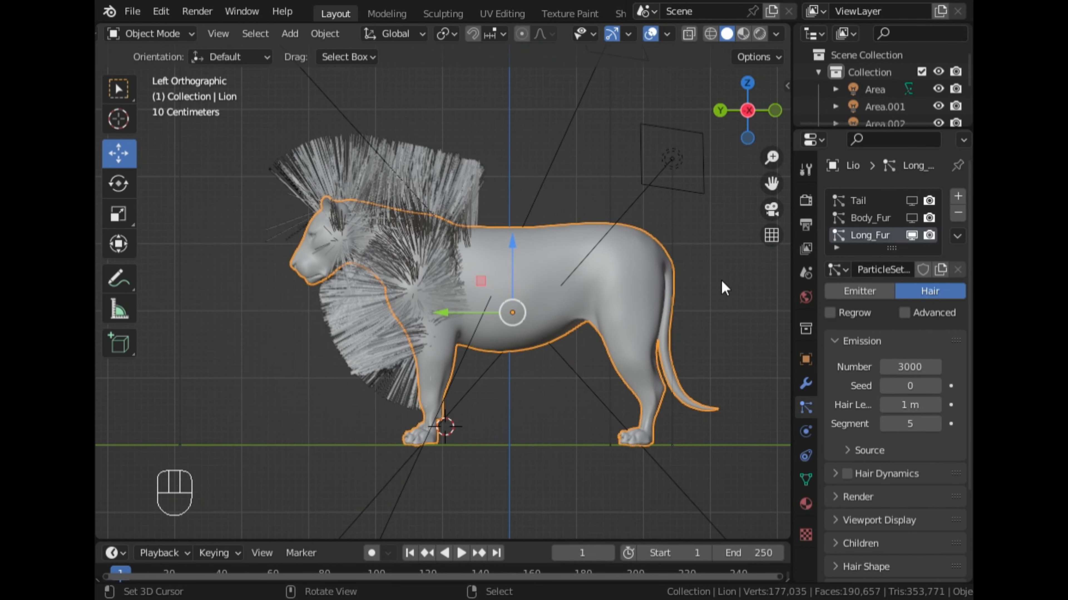
{"action": "left_click", "coordinate": [910, 405]}
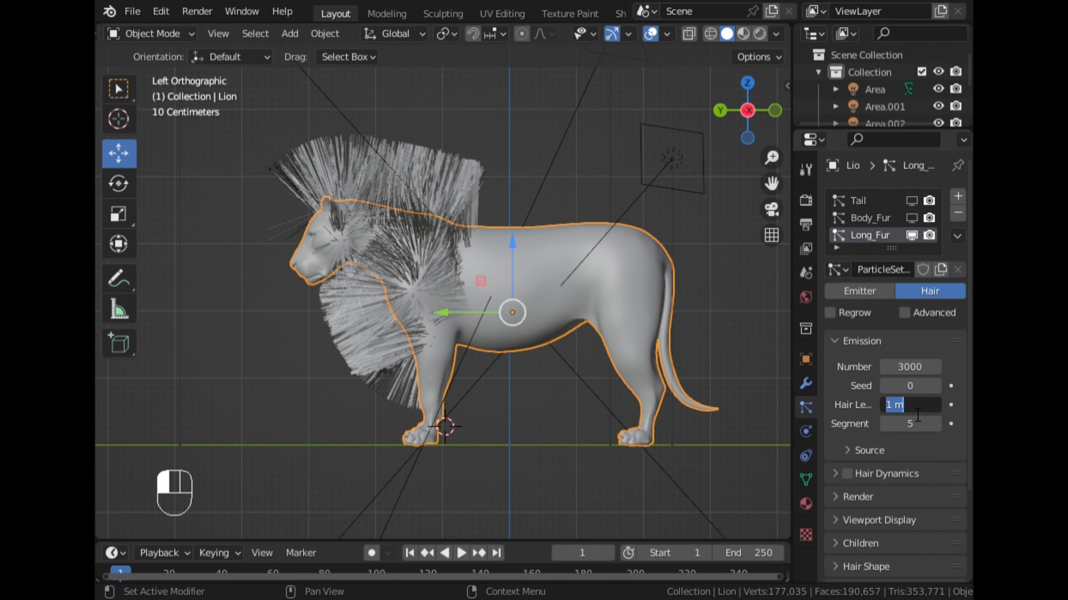
{"action": "key", "text": "BackSpace"}
{"action": "key", "text": "Return"}
{"action": "scroll", "coordinate": [544, 374], "scroll_direction": "up", "scroll_amount": 2}
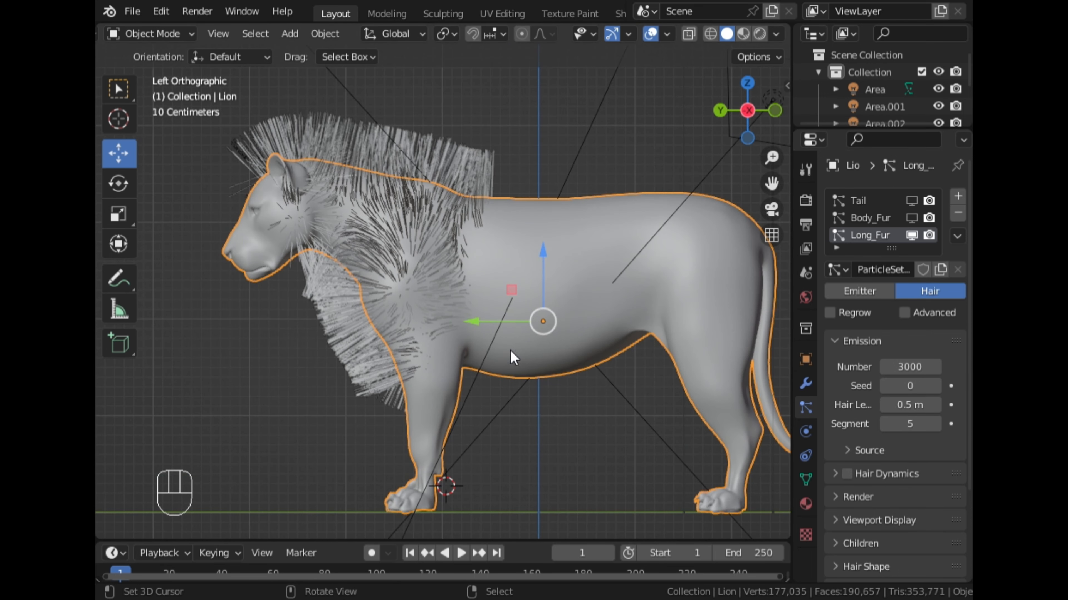
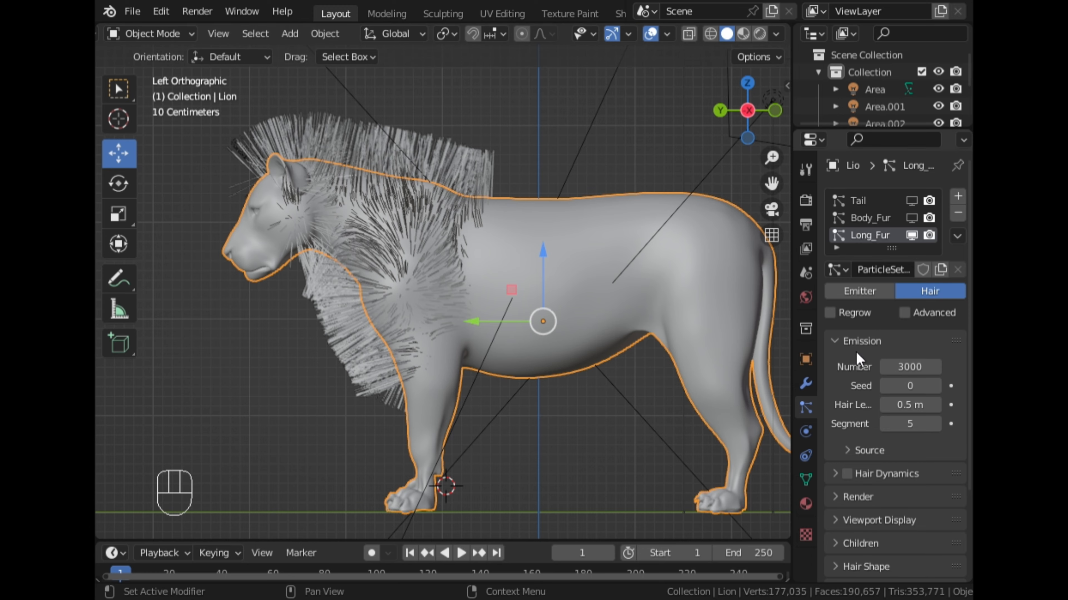
- Enable interpolated children for the Long_Fur hair system and view the filled-out mane from the front
{"action": "middle_click_drag", "start_coordinate": [590, 293], "coordinate": [715, 160]}
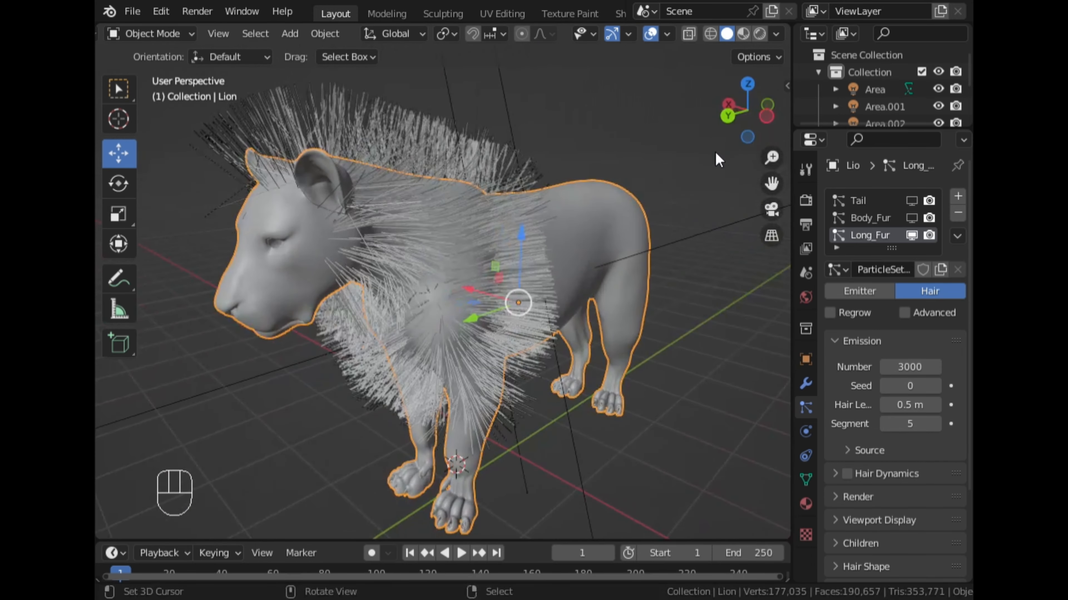
{"action": "left_click", "coordinate": [765, 117]}
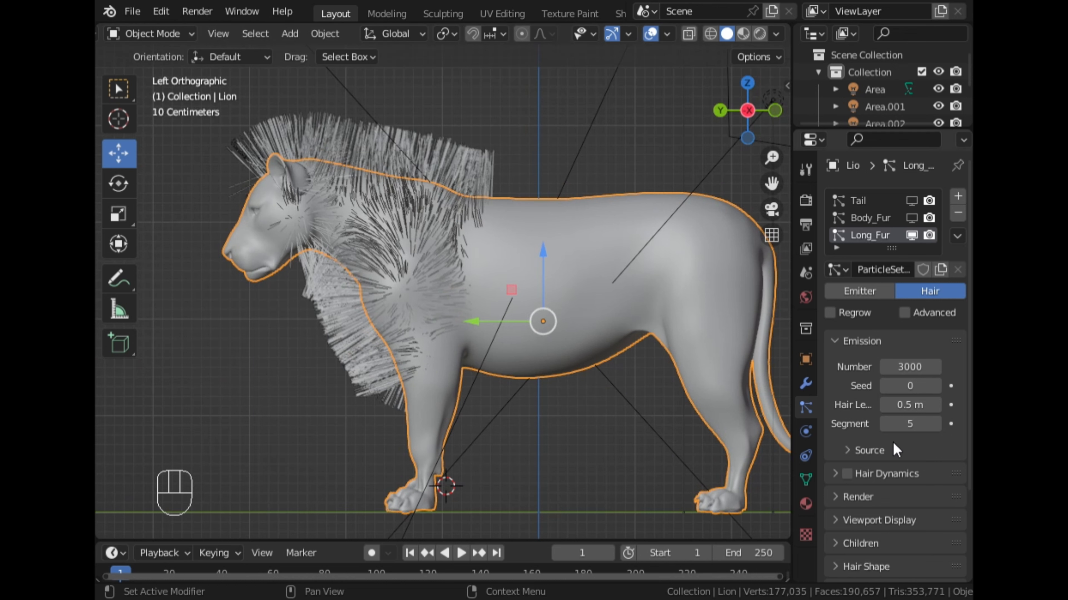
{"action": "scroll", "coordinate": [877, 468], "scroll_direction": "down", "scroll_amount": 5}
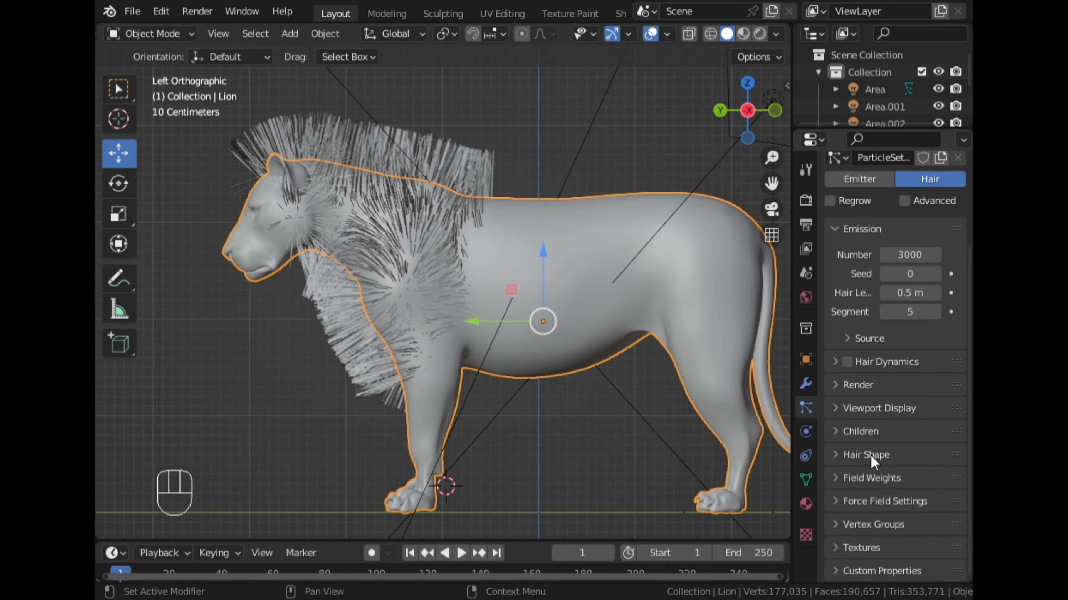
{"action": "left_click", "coordinate": [859, 431]}
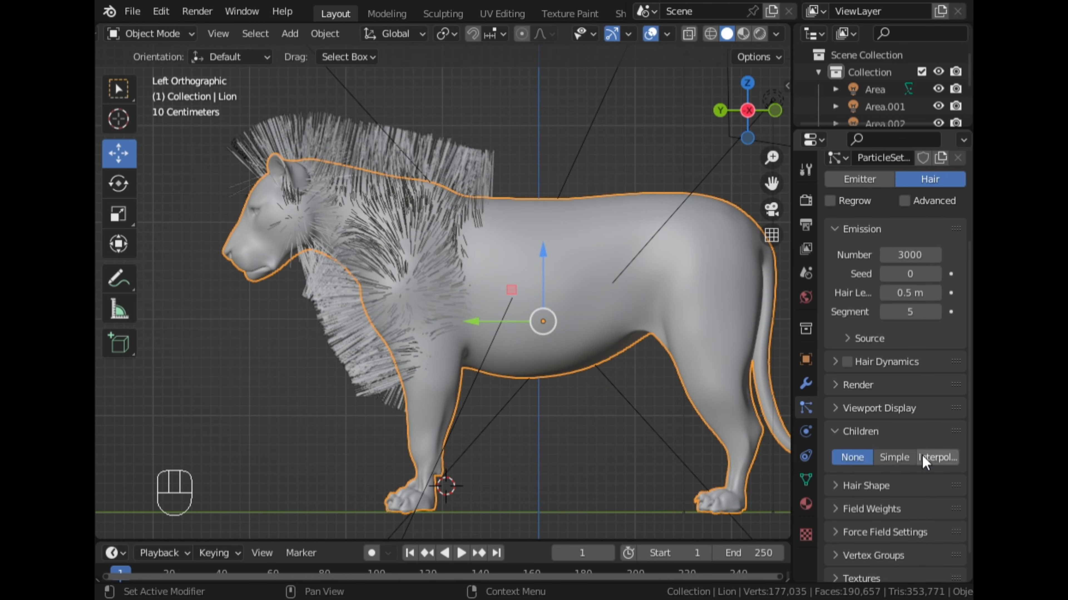
{"action": "left_click", "coordinate": [936, 457]}
{"action": "middle_click_drag", "start_coordinate": [610, 341], "coordinate": [391, 272]}
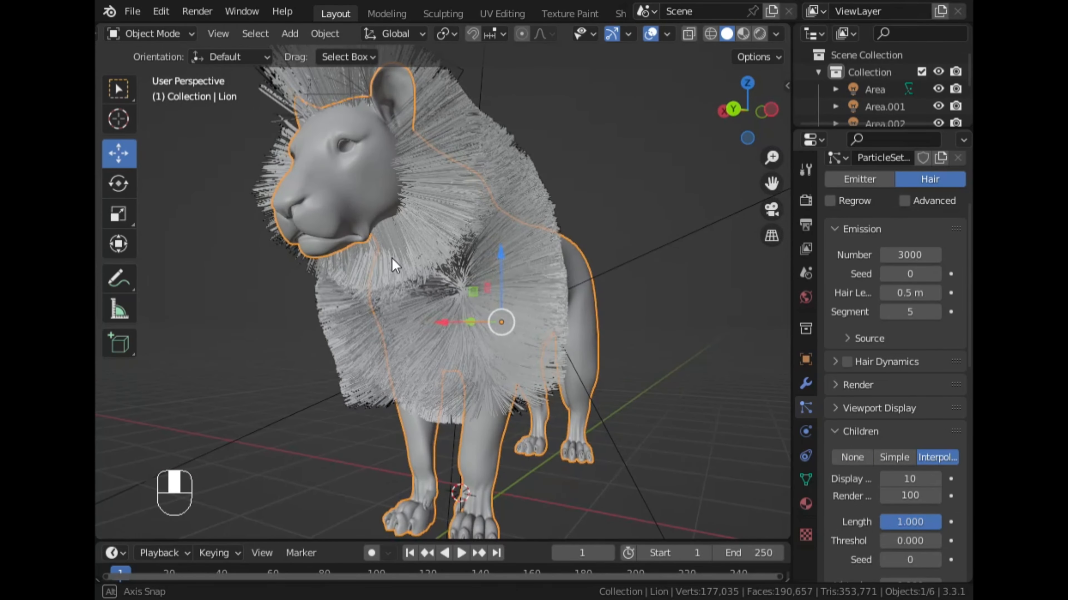
- Set both the display amount and the render amount of the Long_Fur children to 20
{"action": "left_click", "coordinate": [914, 481]}
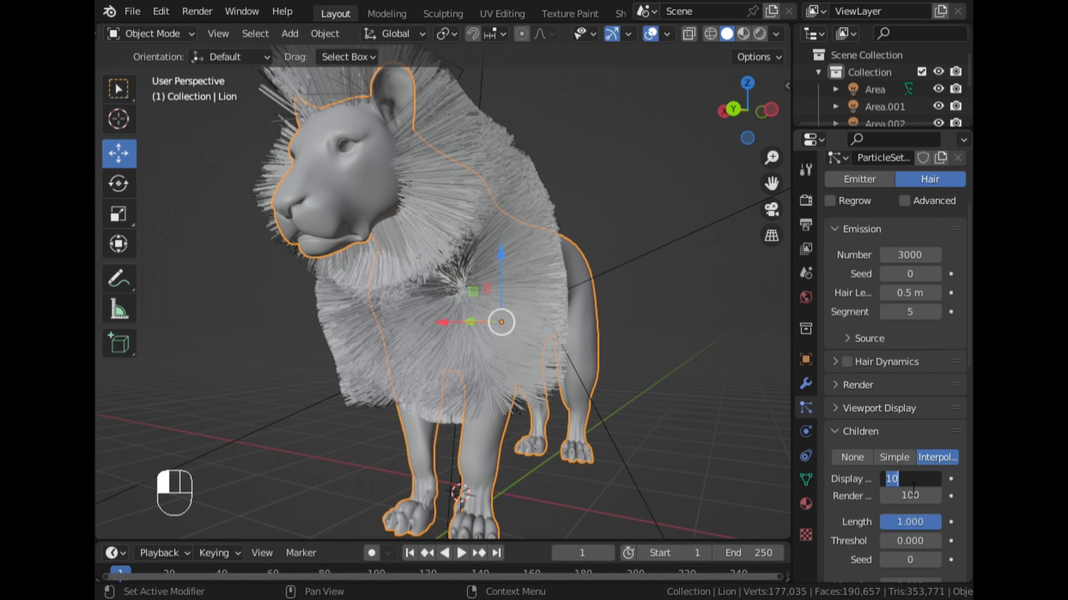
{"action": "type", "text": "20"}
{"action": "key", "text": "Return"}
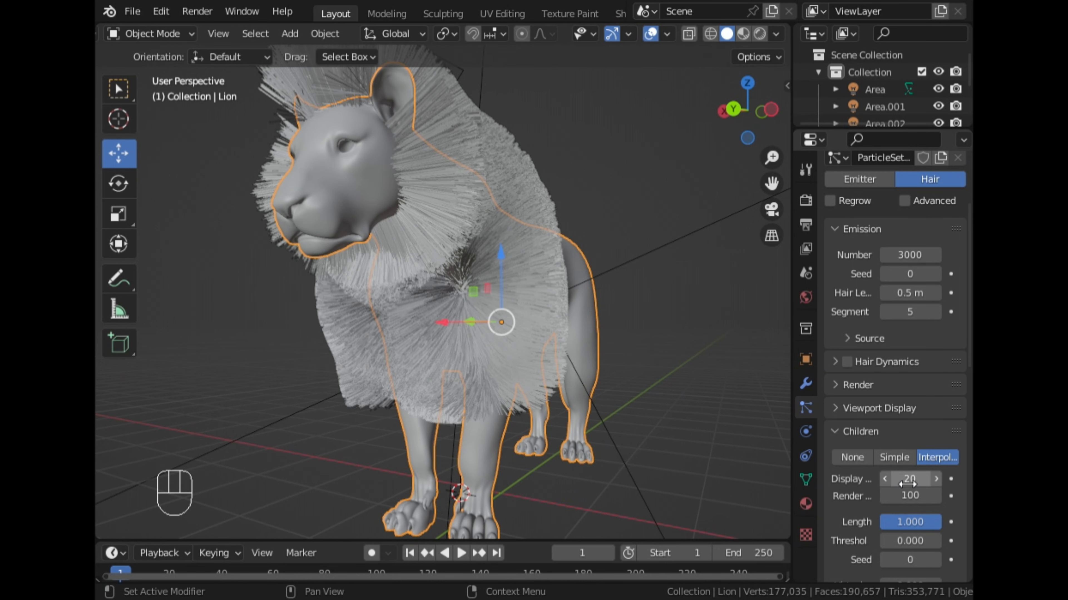
{"action": "left_click", "coordinate": [906, 500]}
{"action": "type", "text": "2"}
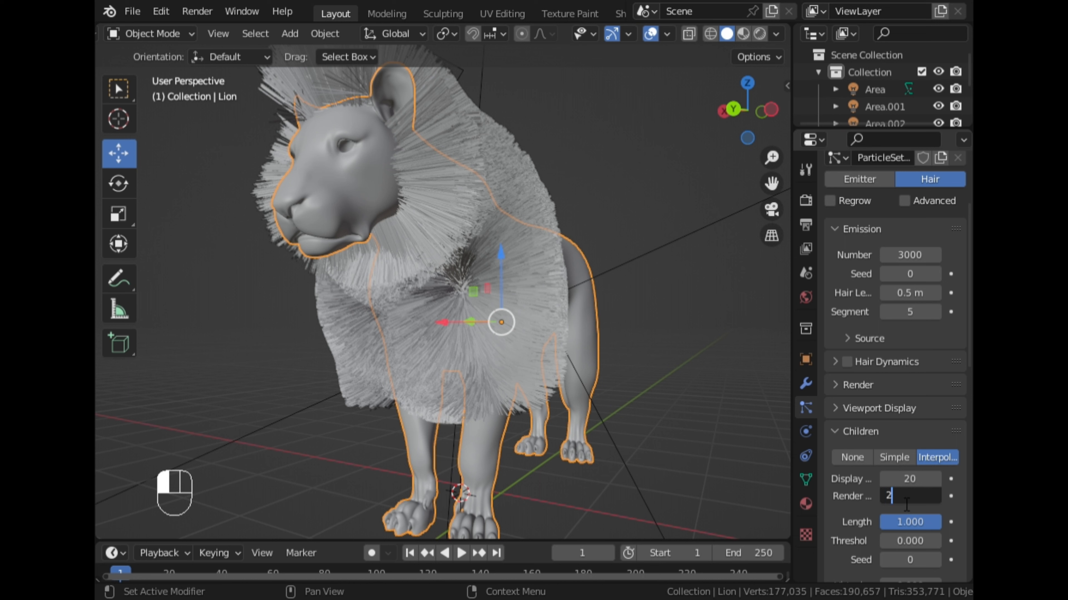
{"action": "type", "text": "50"}
{"action": "key", "text": "Return"}
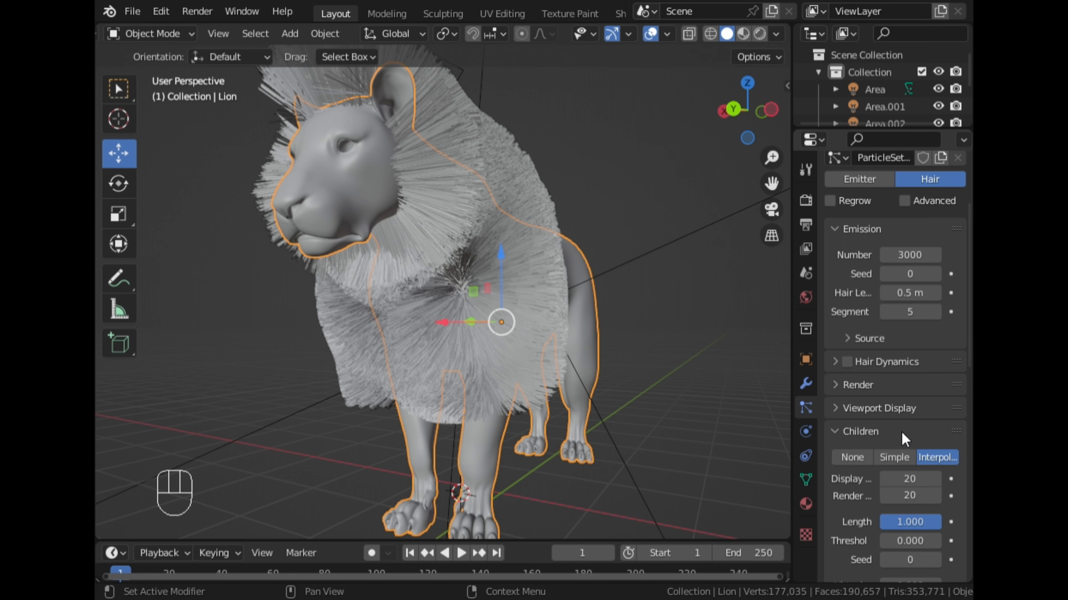
- Review the Long_Fur system's render path steps and its viewport strand display settings
{"action": "left_click", "coordinate": [870, 432]}
{"action": "left_click", "coordinate": [855, 386]}
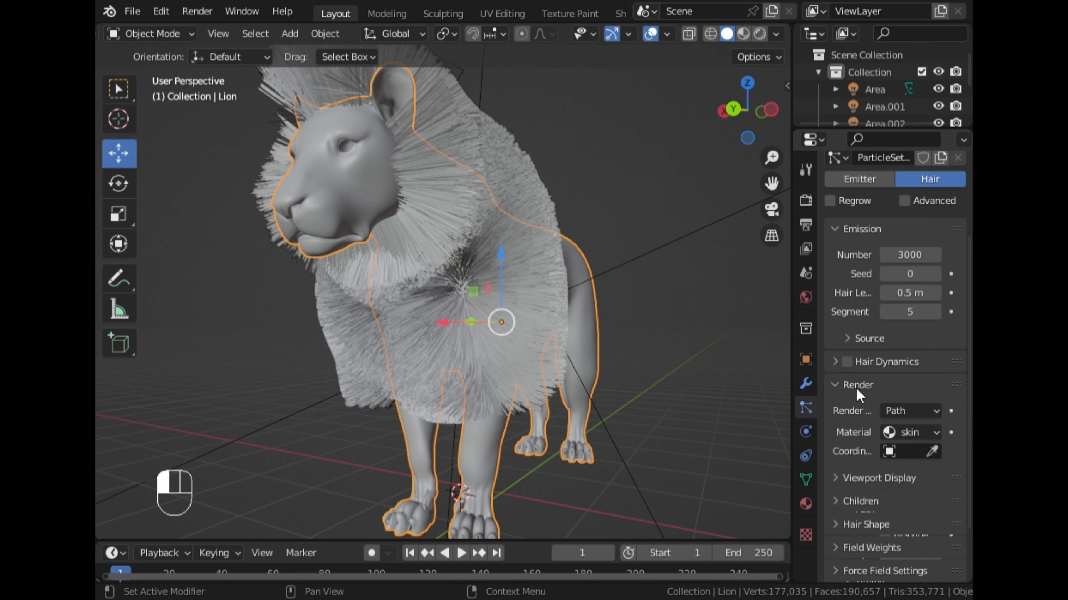
{"action": "scroll", "coordinate": [923, 441], "scroll_direction": "down", "scroll_amount": 4}
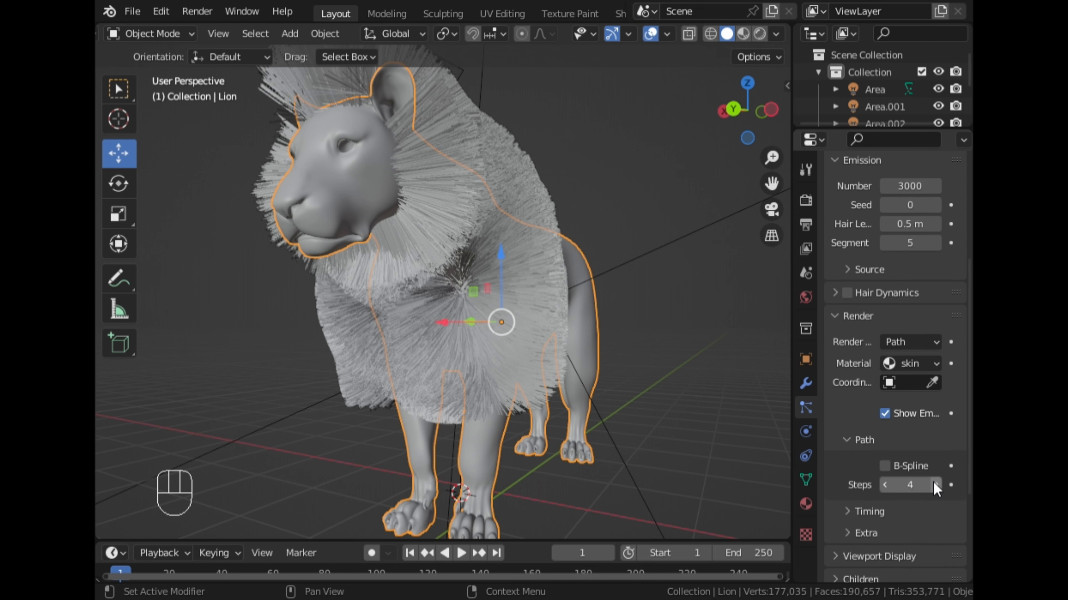
{"action": "scroll", "coordinate": [858, 391], "scroll_direction": "up", "scroll_amount": 4}
{"action": "left_click", "coordinate": [858, 389]}
{"action": "left_click", "coordinate": [857, 413]}
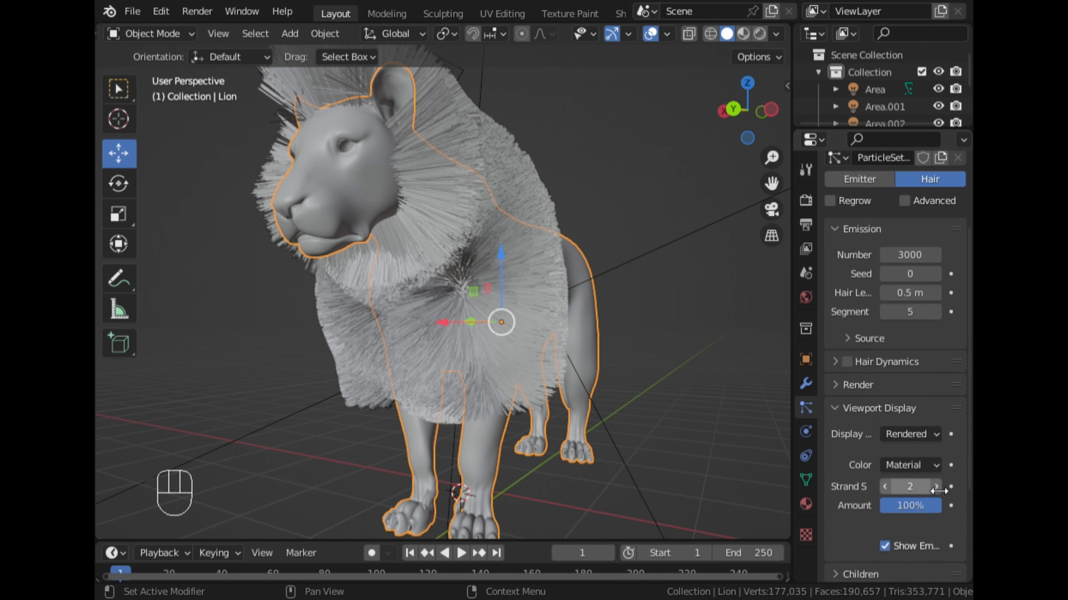
{"action": "left_click", "coordinate": [839, 413]}
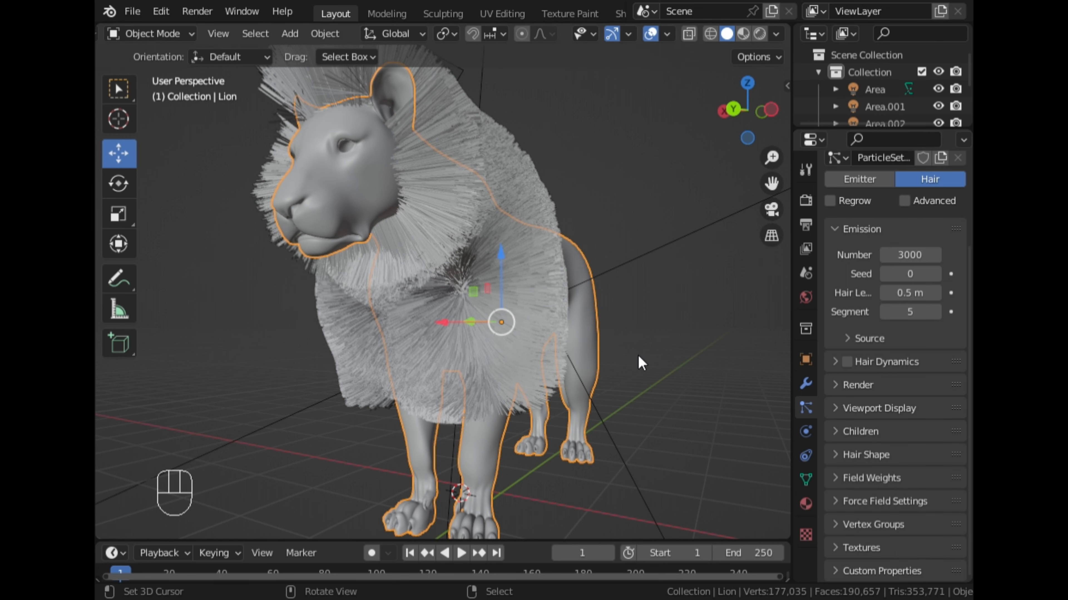
- Set the Long_Fur children's clump to about 0.189 and the clumping shape to 0.5
{"action": "mouse_move", "coordinate": [637, 354]}
{"action": "middle_mouse_down"}
{"action": "mouse_move", "coordinate": [607, 362]}
{"action": "mouse_move", "coordinate": [646, 365]}
{"action": "middle_mouse_up"}
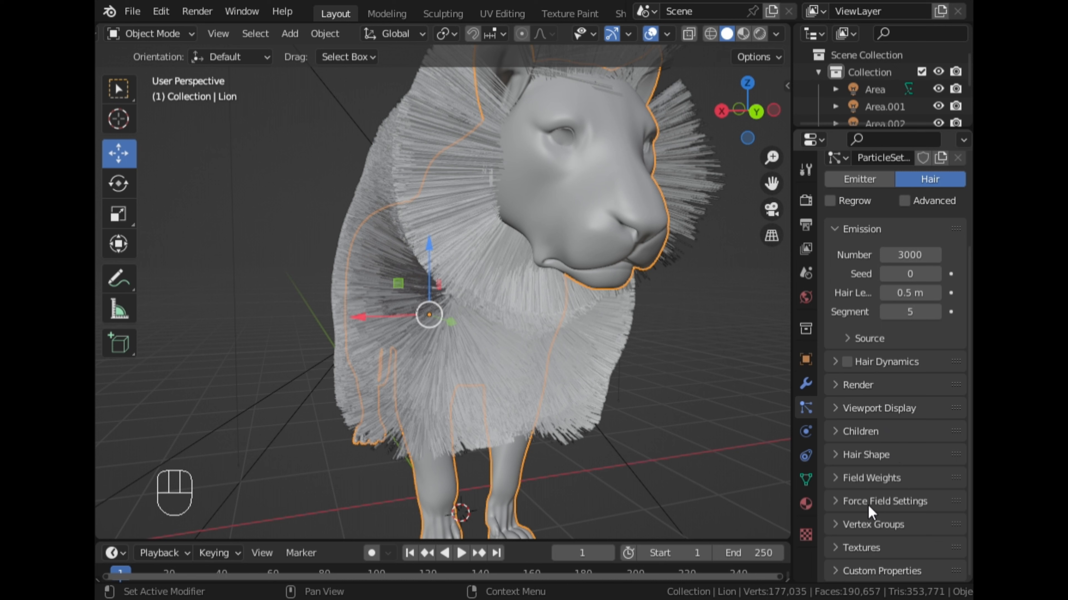
{"action": "left_click", "coordinate": [862, 433]}
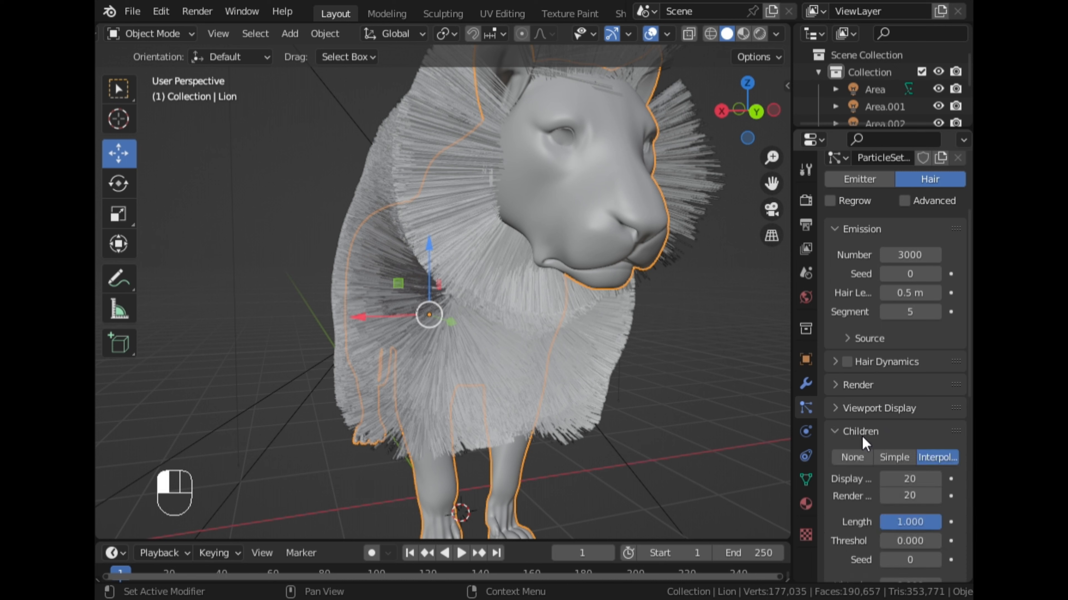
{"action": "scroll", "coordinate": [869, 443], "scroll_direction": "down", "scroll_amount": 10}
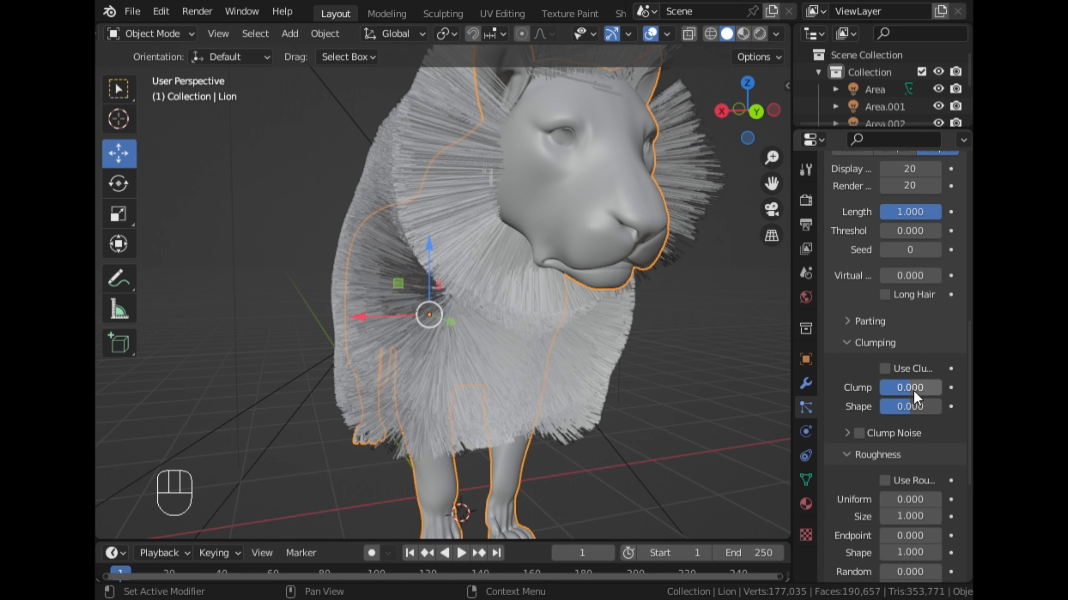
{"action": "left_click_drag", "start_coordinate": [913, 392], "coordinate": [921, 392]}
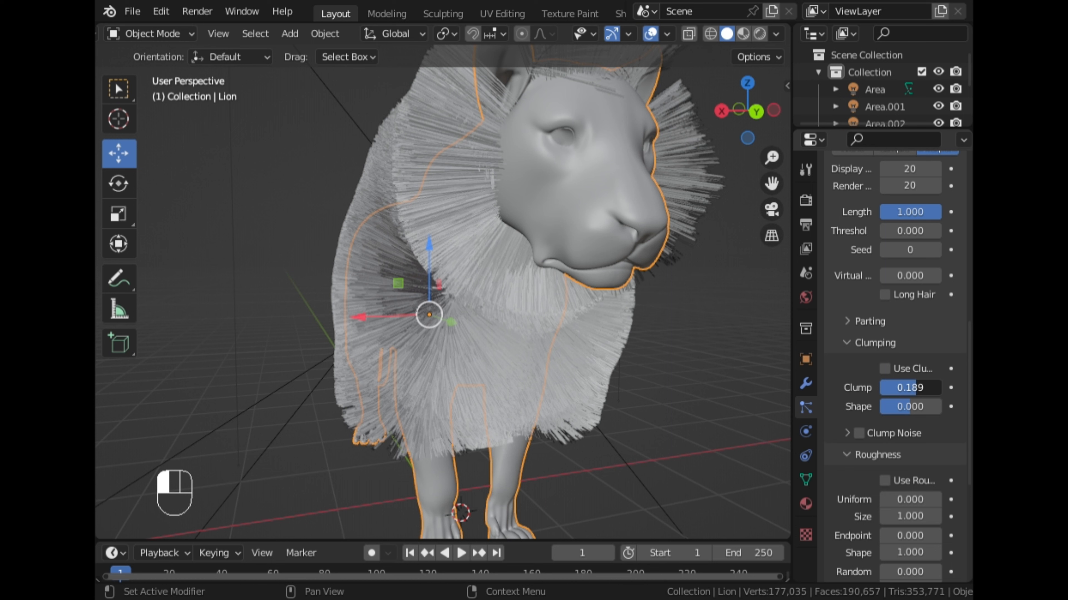
{"action": "left_click_drag", "start_coordinate": [921, 391], "coordinate": [921, 391]}
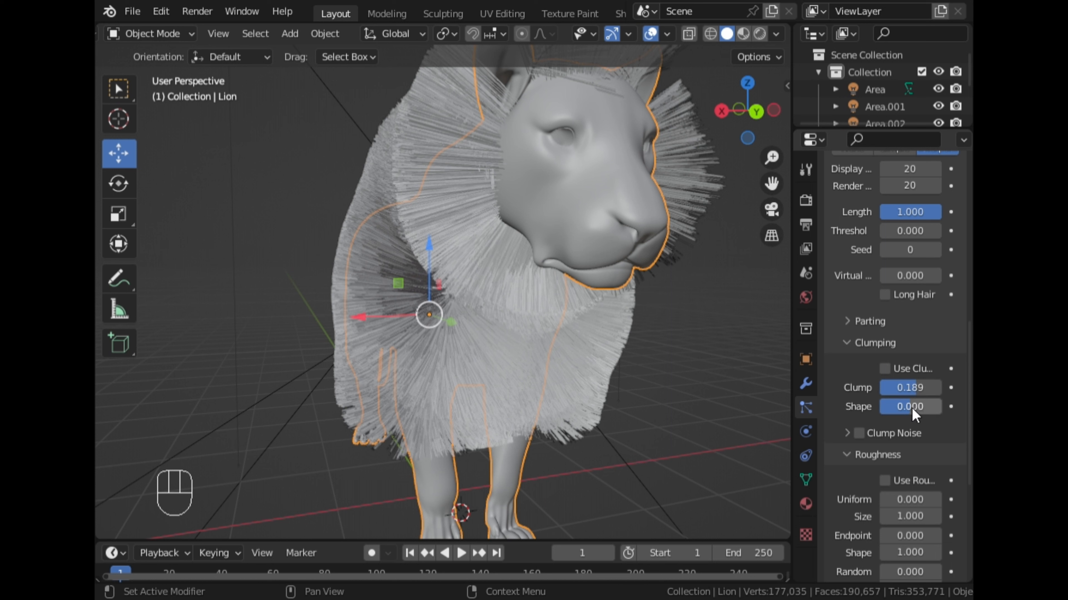
{"action": "left_click", "coordinate": [912, 409]}
{"action": "type", "text": ".5"}
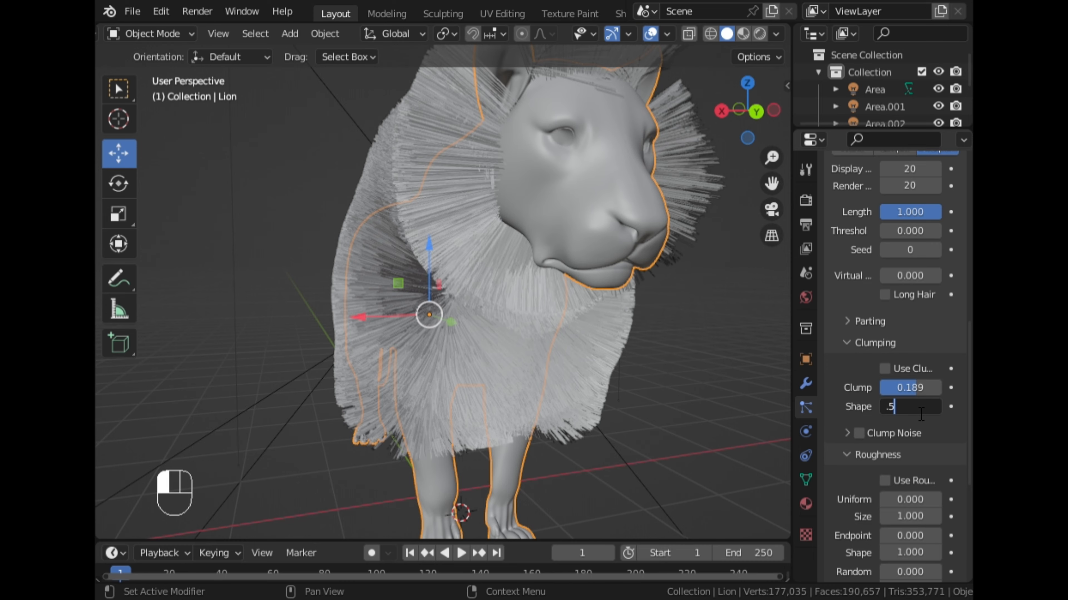
{"action": "key", "text": "Return"}
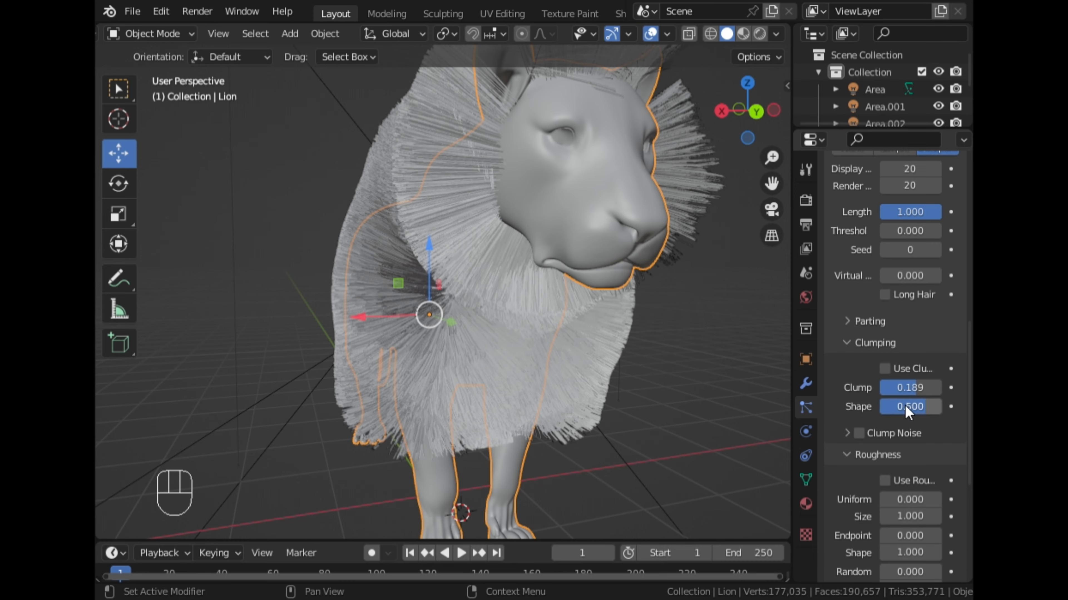
- Set the random roughness of the Long_Fur children to 0.01 and inspect the chest fur
{"action": "middle_click_drag", "start_coordinate": [700, 353], "coordinate": [591, 303]}
{"action": "scroll", "coordinate": [546, 384], "scroll_direction": "up", "scroll_amount": 3}
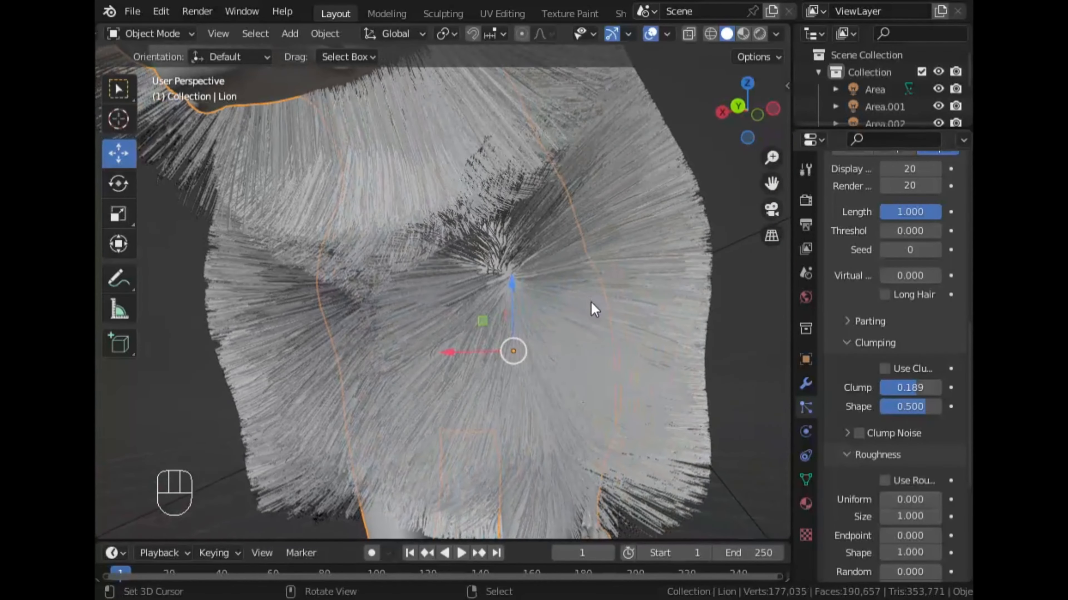
{"action": "scroll", "coordinate": [899, 404], "scroll_direction": "down", "scroll_amount": 6}
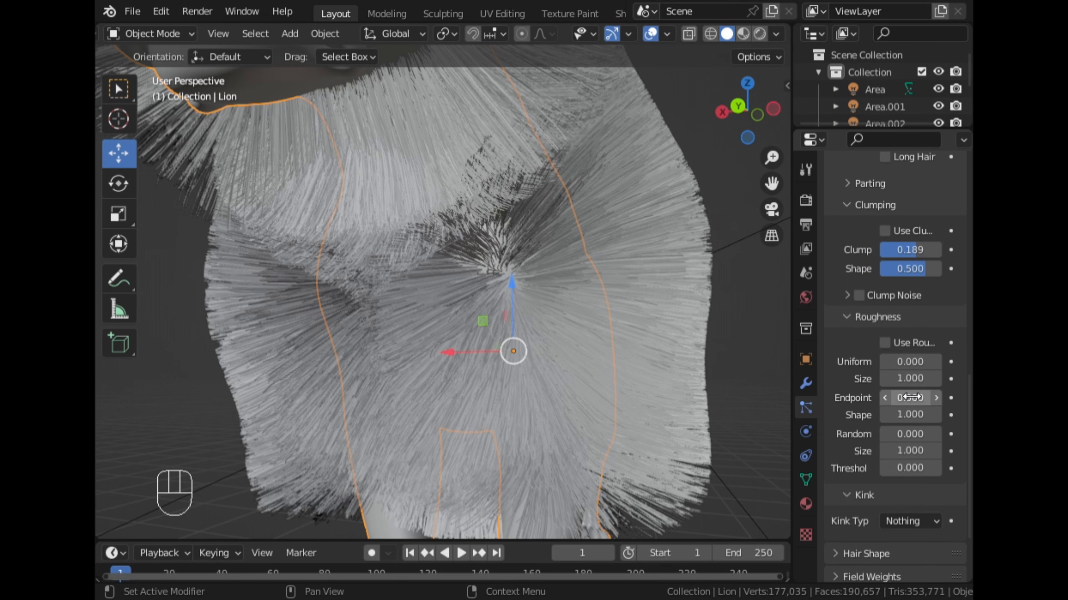
{"action": "left_click", "coordinate": [936, 435]}
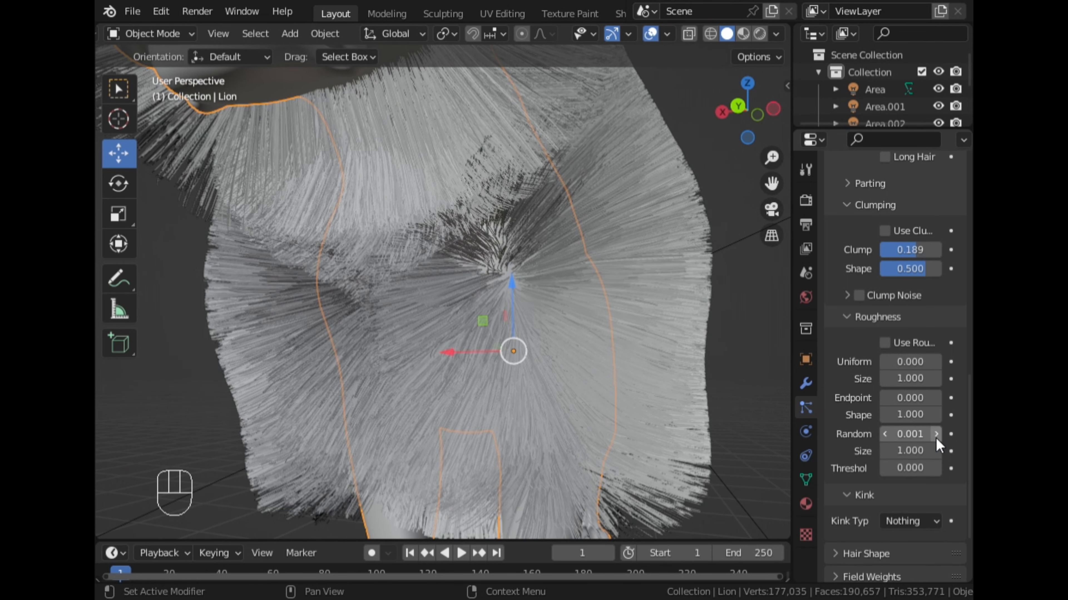
{"action": "left_click", "coordinate": [936, 435]}
{"action": "left_click", "coordinate": [916, 440]}
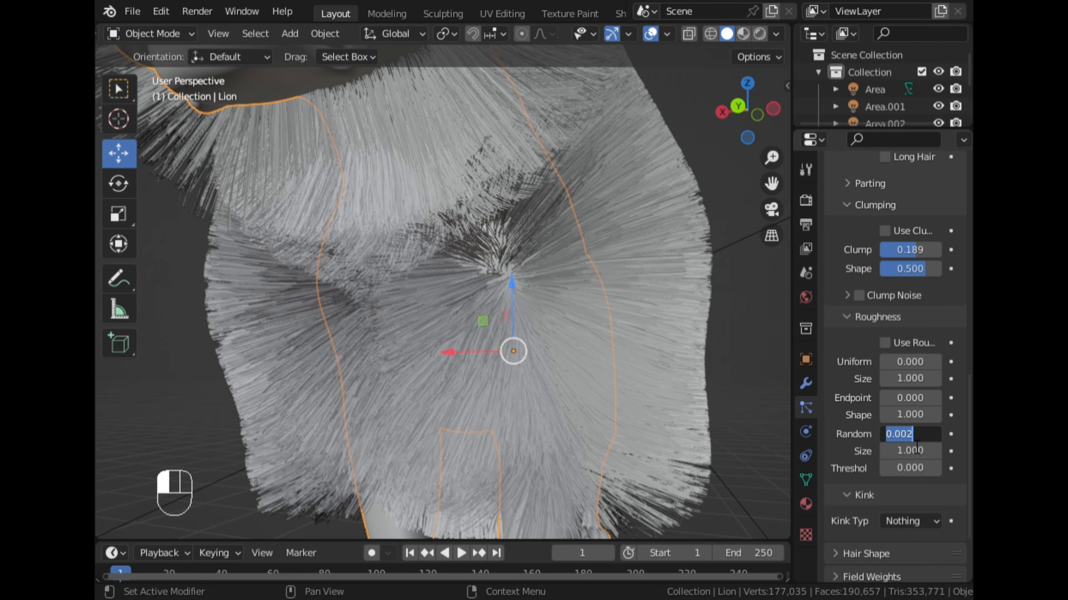
{"action": "key", "text": "BackSpace"}
{"action": "key", "text": "Return"}
{"action": "scroll", "coordinate": [690, 364], "scroll_direction": "down", "scroll_amount": 1}
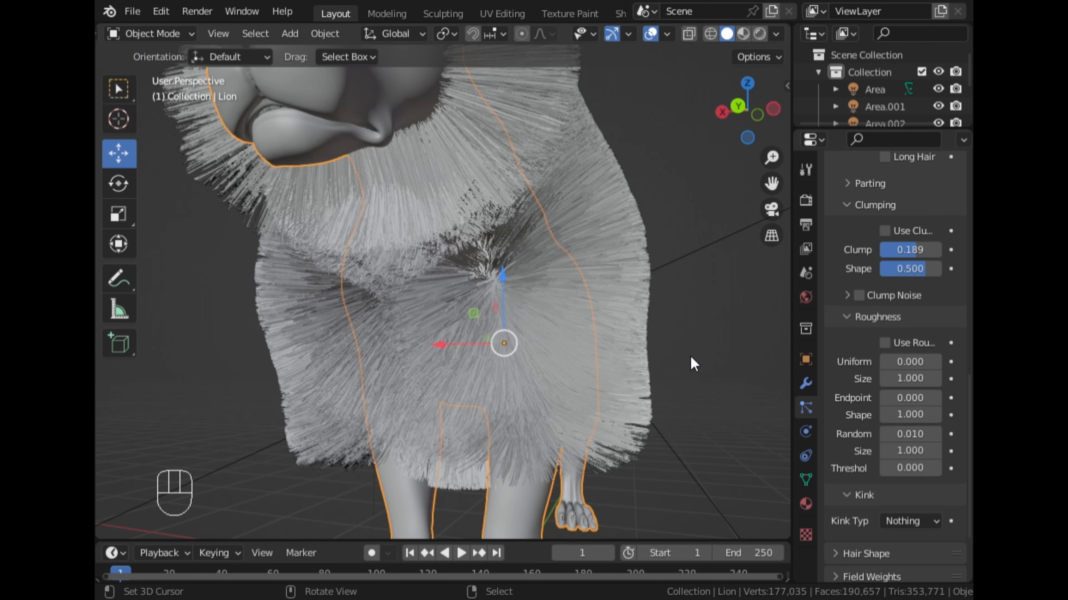
{"action": "middle_click_drag", "start_coordinate": [632, 332], "coordinate": [588, 343]}
- Set the random roughness of the Long_Fur children to 0.1 and examine the mane and chest fur
{"action": "left_click", "coordinate": [917, 440]}
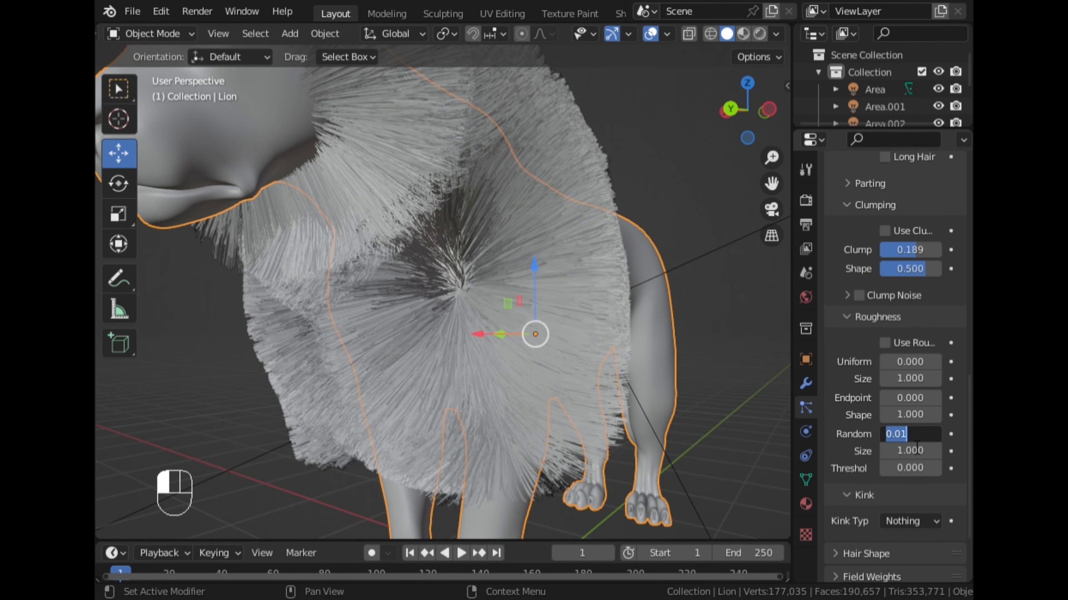
{"action": "key", "text": "BackSpace"}
{"action": "type", "text": ".1"}
{"action": "key", "text": "Return"}
{"action": "scroll", "coordinate": [631, 338], "scroll_direction": "down", "scroll_amount": 4}
{"action": "middle_click_drag", "start_coordinate": [631, 338], "coordinate": [500, 281]}
{"action": "scroll", "coordinate": [539, 299], "scroll_direction": "up", "scroll_amount": 4}
{"action": "middle_click_drag", "start_coordinate": [470, 231], "coordinate": [582, 187]}
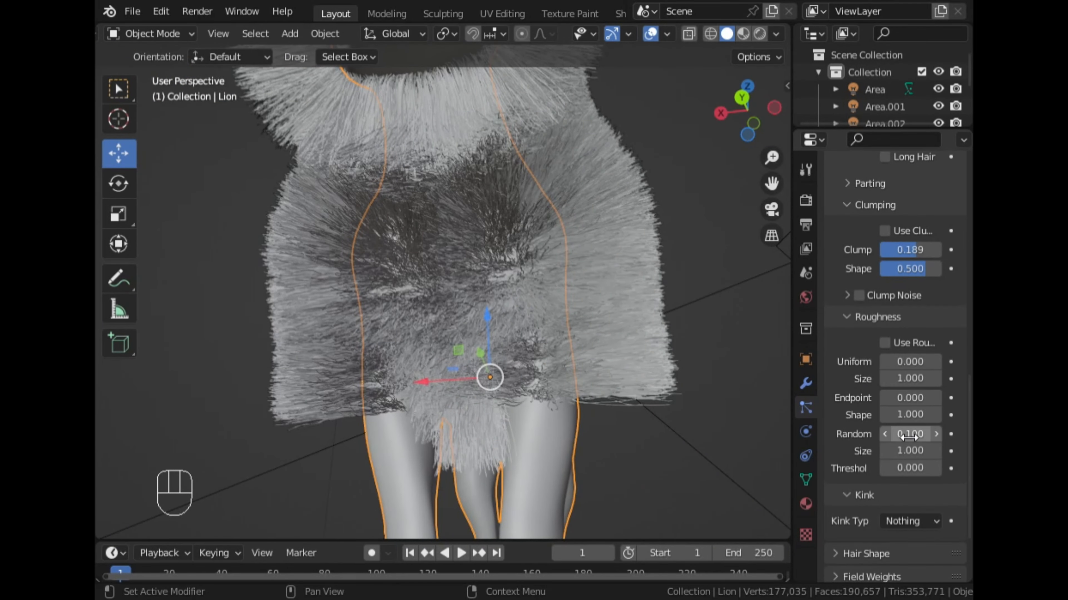
- Set the Long_Fur children's kink type to Curl and check the mane from the lion's left side
{"action": "scroll", "coordinate": [899, 454], "scroll_direction": "down", "scroll_amount": 5}
{"action": "left_click", "coordinate": [907, 422]}
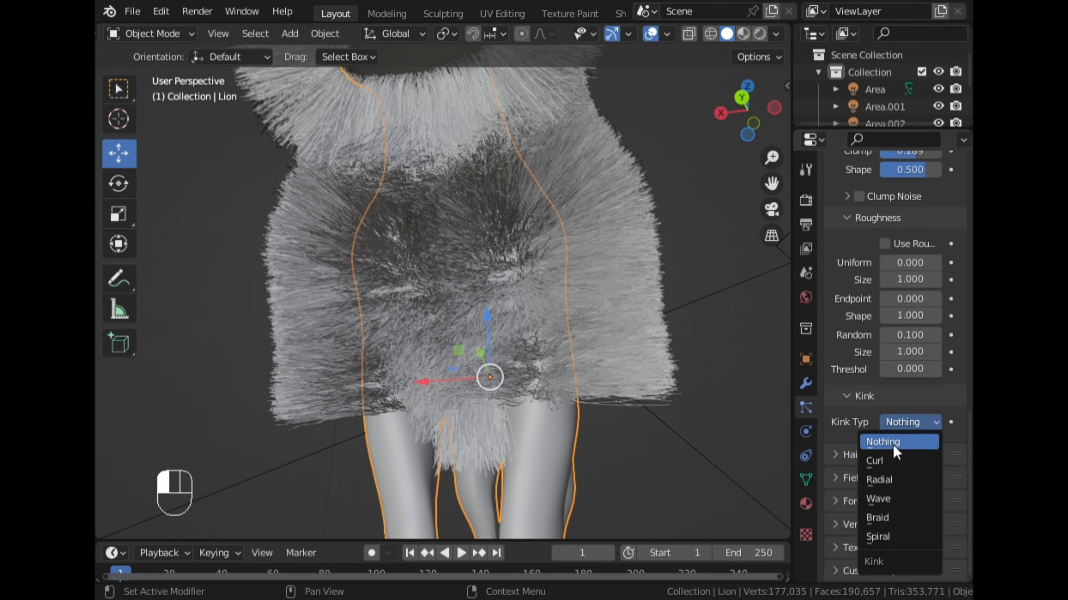
{"action": "left_click", "coordinate": [893, 456]}
{"action": "scroll", "coordinate": [597, 252], "scroll_direction": "down", "scroll_amount": 4}
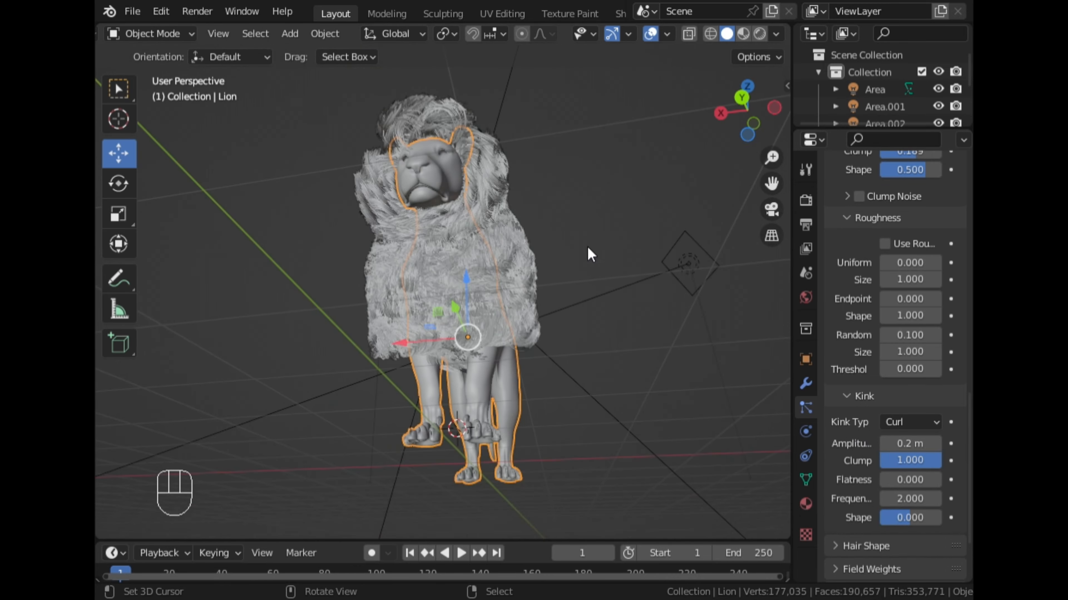
{"action": "middle_click_drag", "start_coordinate": [587, 245], "coordinate": [396, 299]}
{"action": "scroll", "coordinate": [580, 298], "scroll_direction": "up", "scroll_amount": 2}
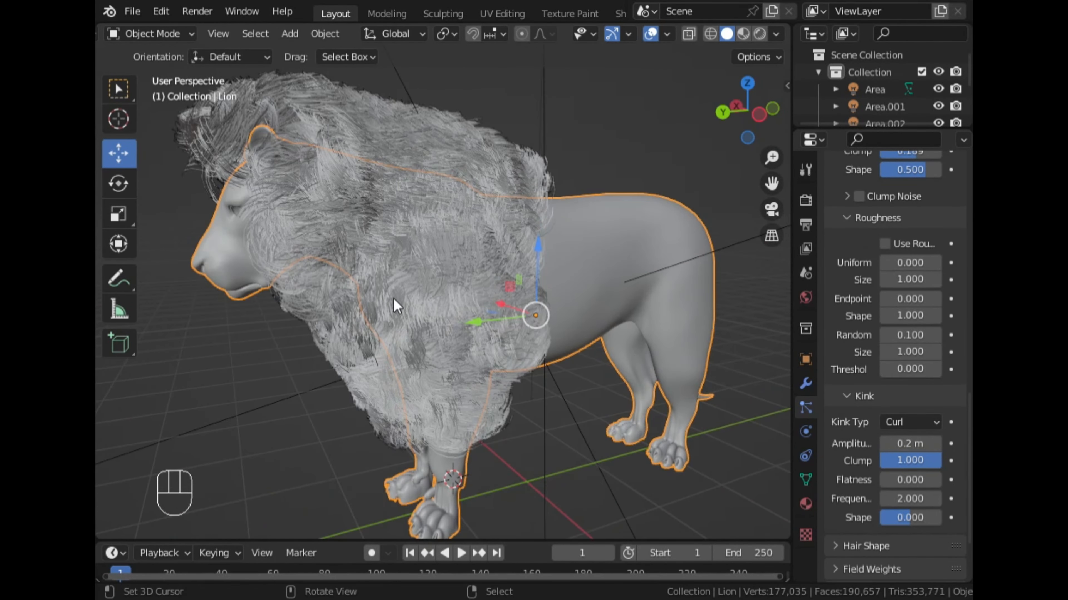
- Try a curl kink amplitude of 0.5 m on the mane and undo it
{"action": "left_click", "coordinate": [916, 445]}
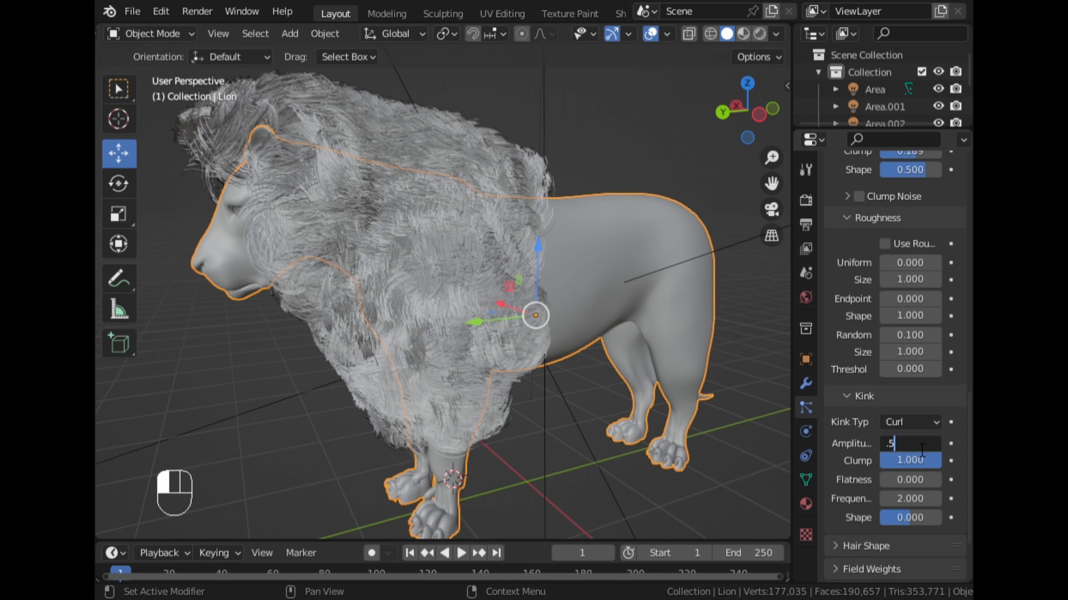
{"action": "type", "text": ".5"}
{"action": "key", "text": "Return"}
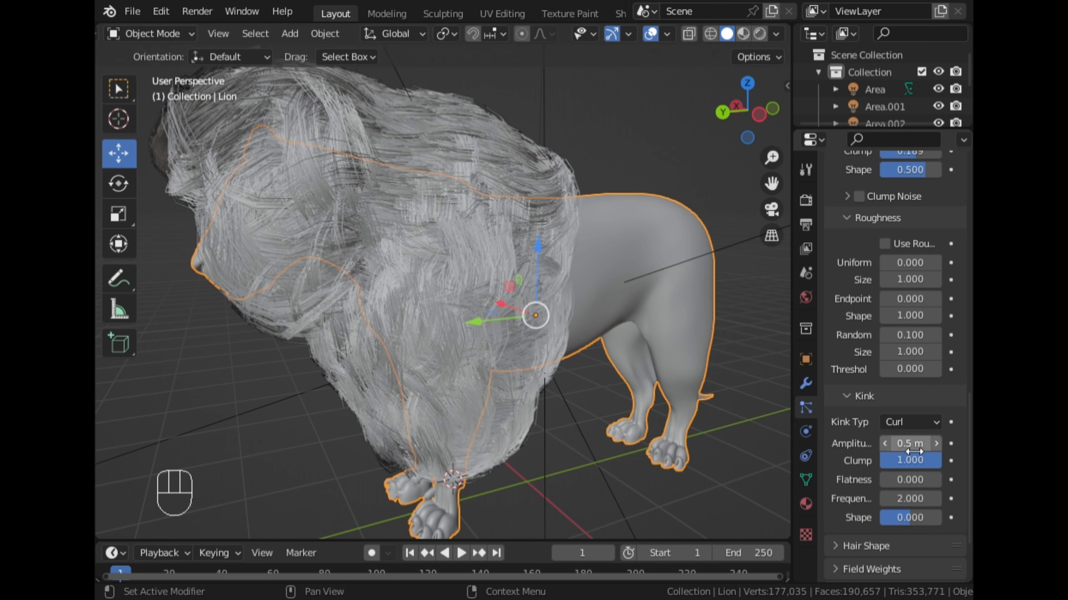
{"action": "key", "text": "ctrl+z"}
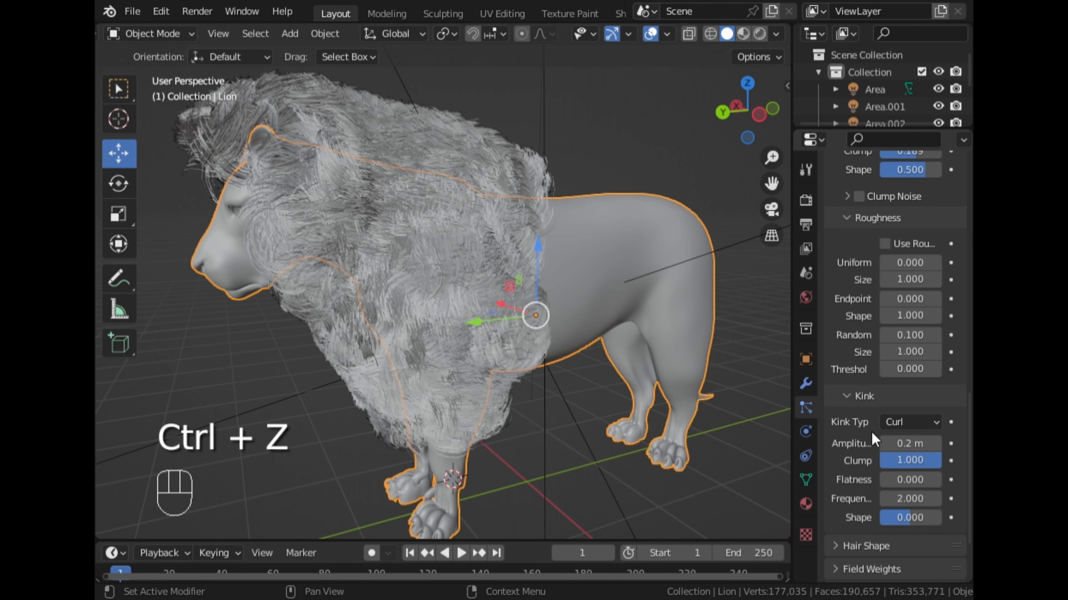
- Set the curl kink amplitude of the Long_Fur children to 0.05 m
{"action": "left_click", "coordinate": [912, 443]}
{"action": "key", "text": "BackSpace"}
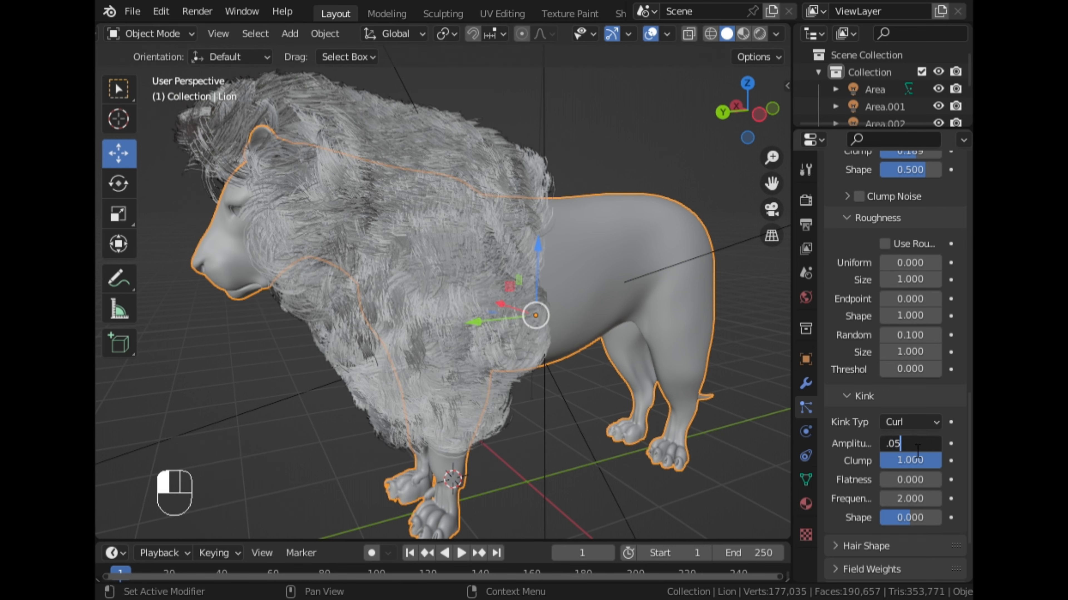
{"action": "key", "text": "Return"}
- Inspect the curled mane up close and from the front to judge its shape around the face and chest
{"action": "middle_click_drag", "start_coordinate": [565, 377], "coordinate": [453, 195]}
{"action": "scroll", "coordinate": [513, 273], "scroll_direction": "up", "scroll_amount": 3}
{"action": "scroll", "coordinate": [514, 273], "scroll_direction": "down", "scroll_amount": 2}
{"action": "scroll", "coordinate": [583, 255], "scroll_direction": "up", "scroll_amount": 1}
{"action": "scroll", "coordinate": [579, 255], "scroll_direction": "down", "scroll_amount": 2}
{"action": "scroll", "coordinate": [347, 287], "scroll_direction": "up", "scroll_amount": 2}
{"action": "middle_click_drag", "start_coordinate": [303, 105], "coordinate": [493, 254]}
{"action": "scroll", "coordinate": [518, 280], "scroll_direction": "down", "scroll_amount": 3}
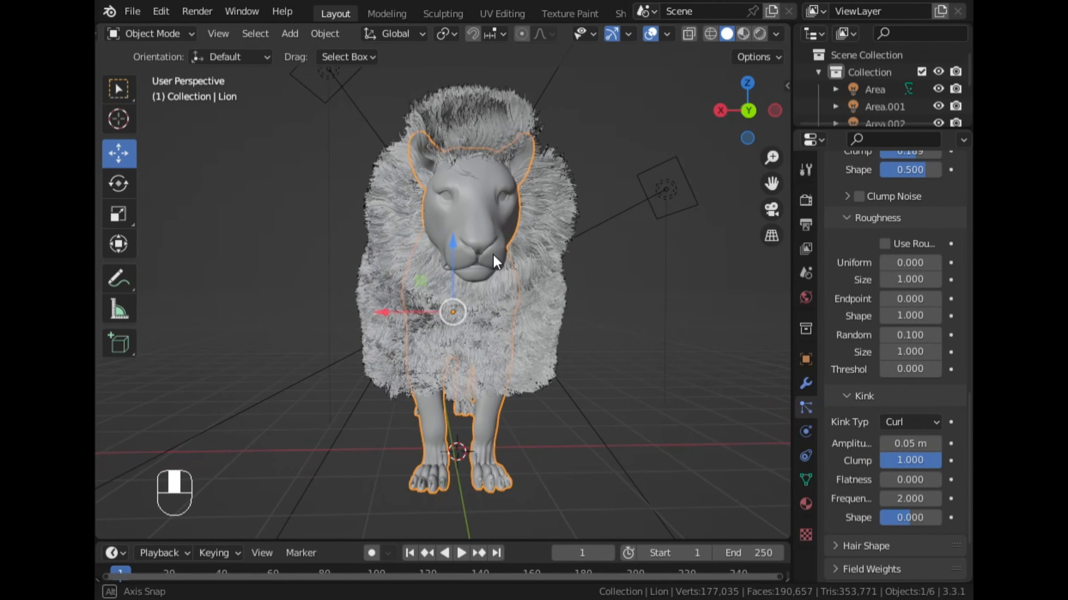
{"action": "scroll", "coordinate": [492, 255], "scroll_direction": "up", "scroll_amount": 2}
{"action": "left_click", "coordinate": [689, 258]}
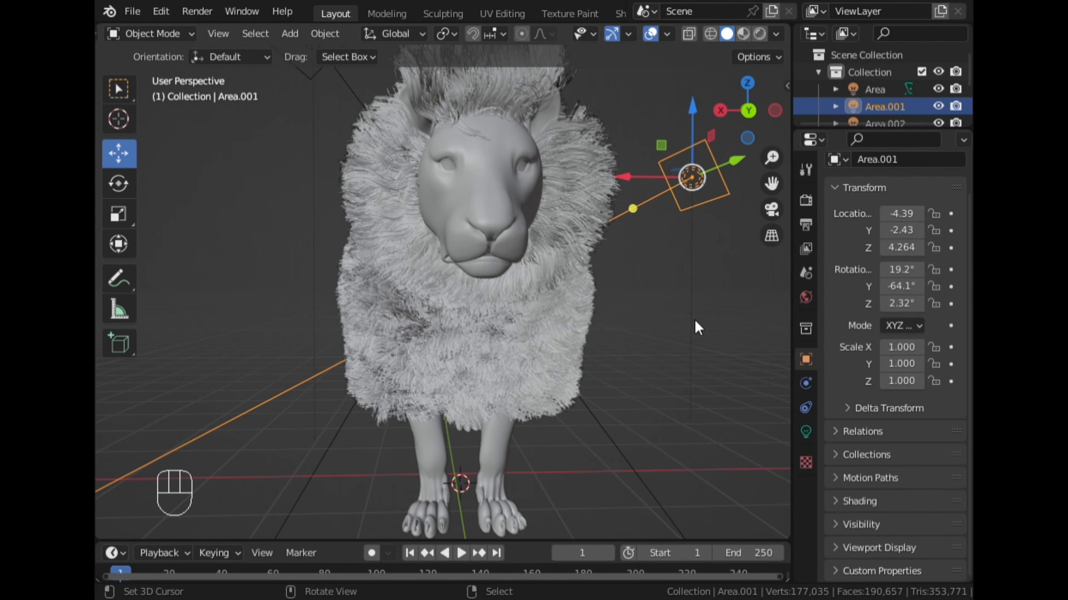
{"action": "scroll", "coordinate": [694, 319], "scroll_direction": "down", "scroll_amount": 2}
{"action": "middle_click_drag", "start_coordinate": [694, 319], "coordinate": [652, 343]}
{"action": "left_click", "coordinate": [652, 319]}
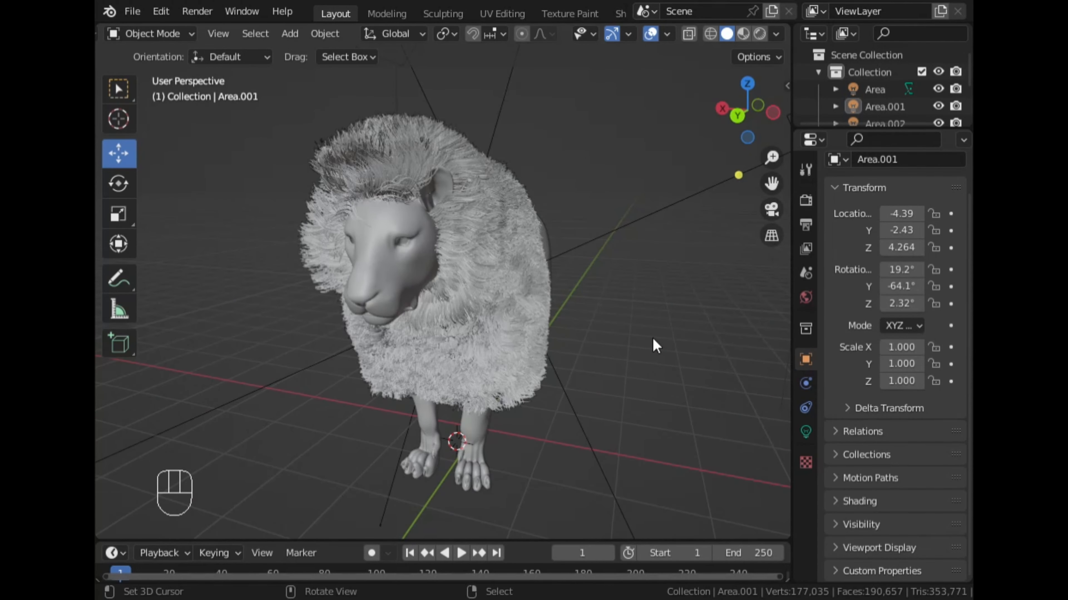
- Select the lion and set the Long_Fur hair shape's root diameter to 0.3 m and tip diameter to 0.1 m
{"action": "left_click", "coordinate": [470, 434]}
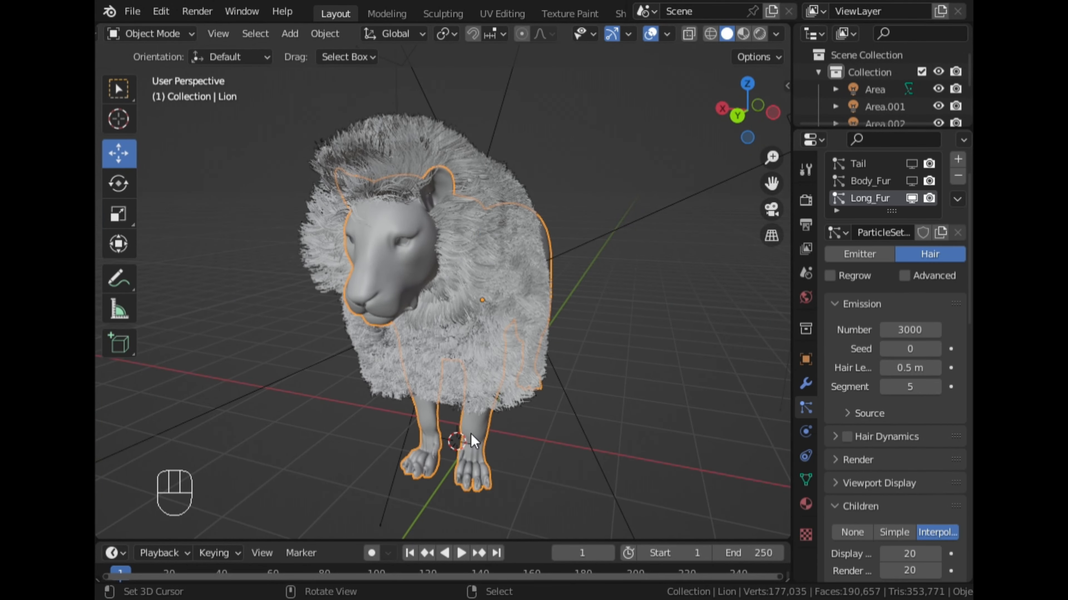
{"action": "scroll", "coordinate": [894, 410], "scroll_direction": "down", "scroll_amount": 4}
{"action": "scroll", "coordinate": [894, 410], "scroll_direction": "down", "scroll_amount": 8}
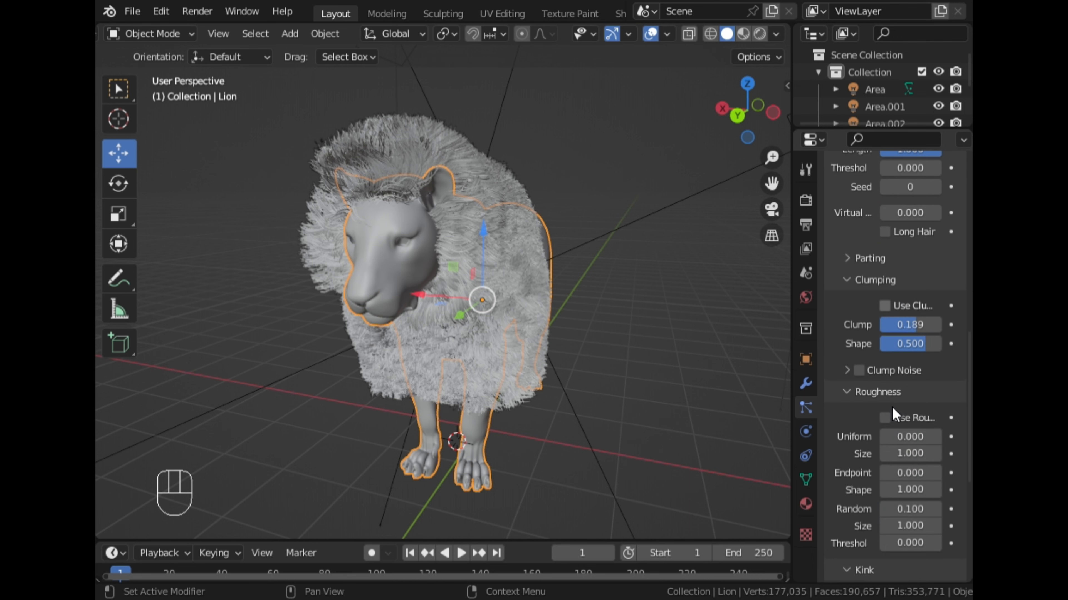
{"action": "scroll", "coordinate": [892, 416], "scroll_direction": "down", "scroll_amount": 5}
{"action": "scroll", "coordinate": [897, 429], "scroll_direction": "down", "scroll_amount": 5}
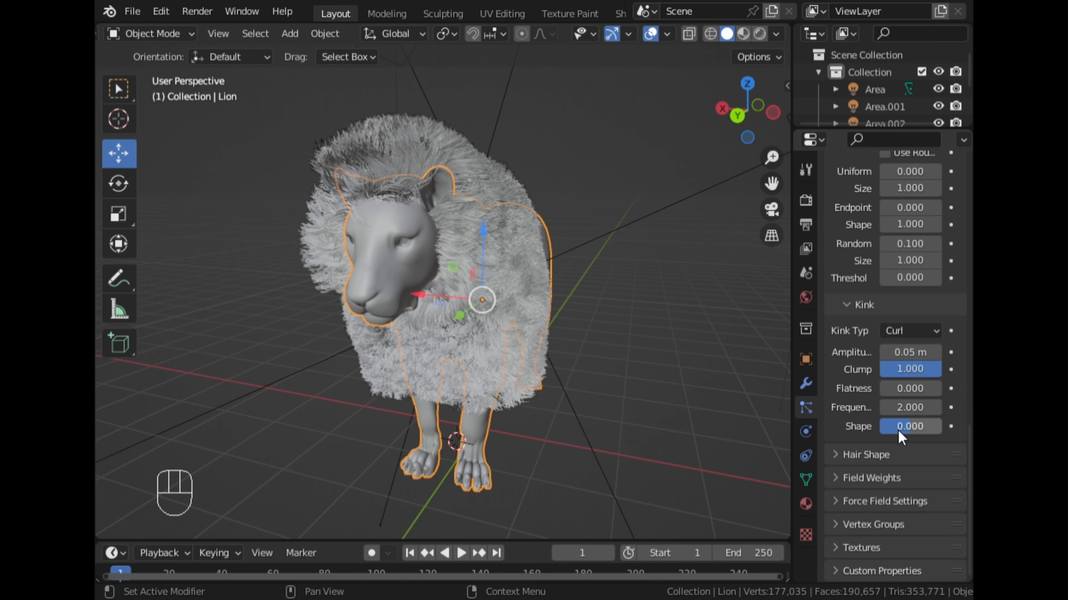
{"action": "left_click", "coordinate": [868, 455]}
{"action": "left_click", "coordinate": [928, 504]}
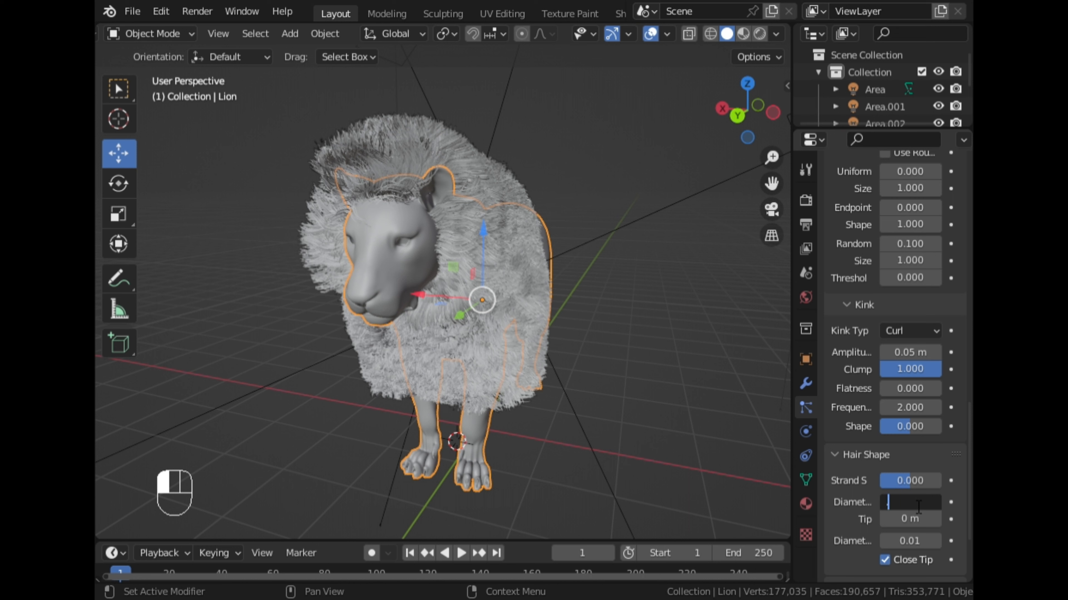
{"action": "left_click", "coordinate": [913, 522]}
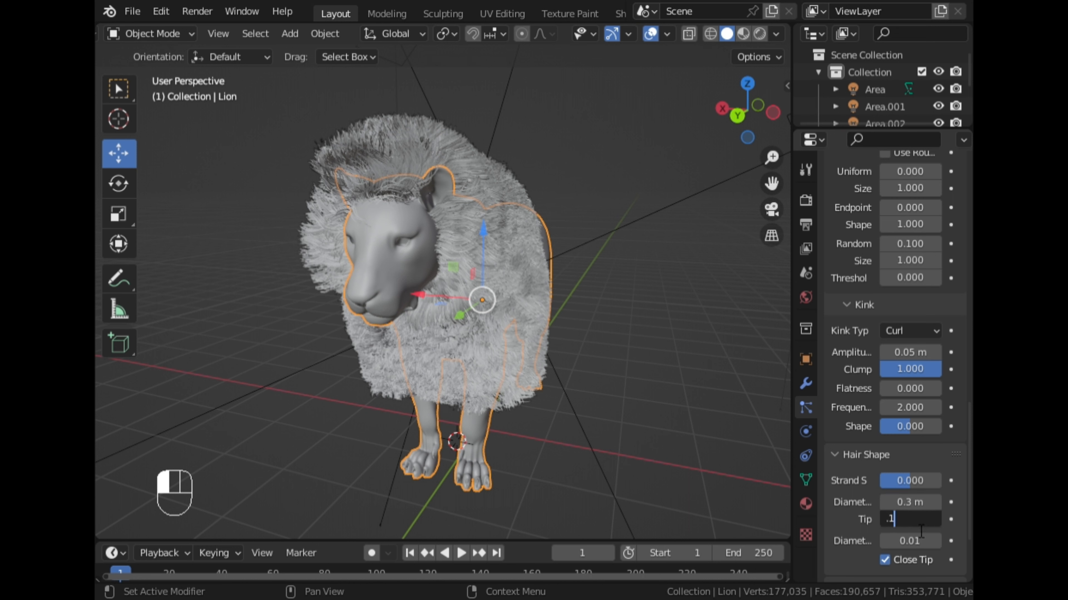
{"action": "type", "text": ".1"}
{"action": "key", "text": "Return"}
{"action": "scroll", "coordinate": [856, 458], "scroll_direction": "down", "scroll_amount": 5}
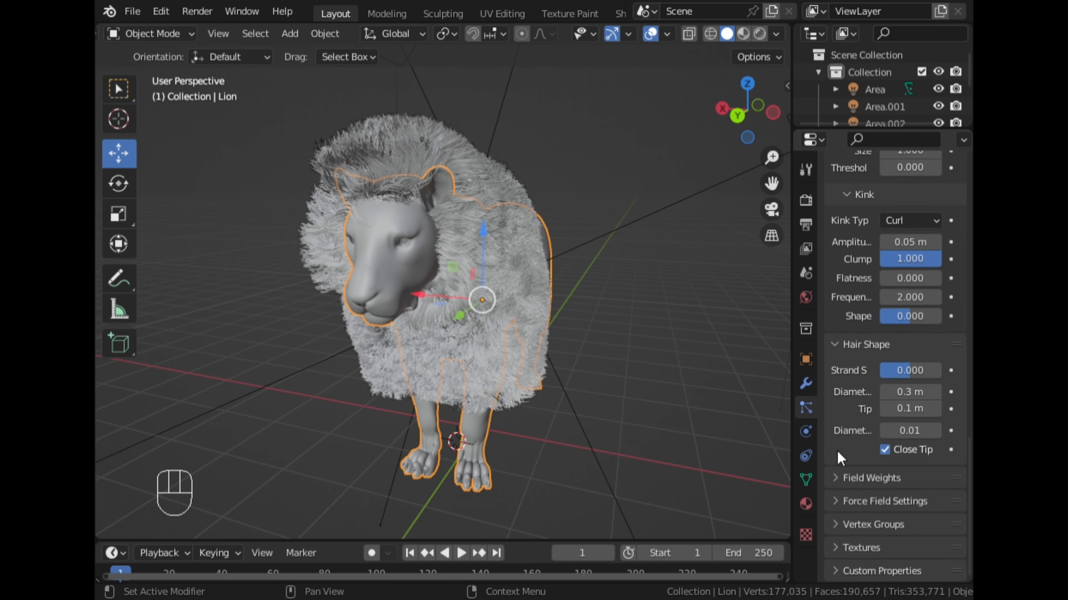
- Review the Long_Fur particle and children settings while viewing the mane from the lion's left side
{"action": "middle_click_drag", "start_coordinate": [496, 336], "coordinate": [649, 252]}
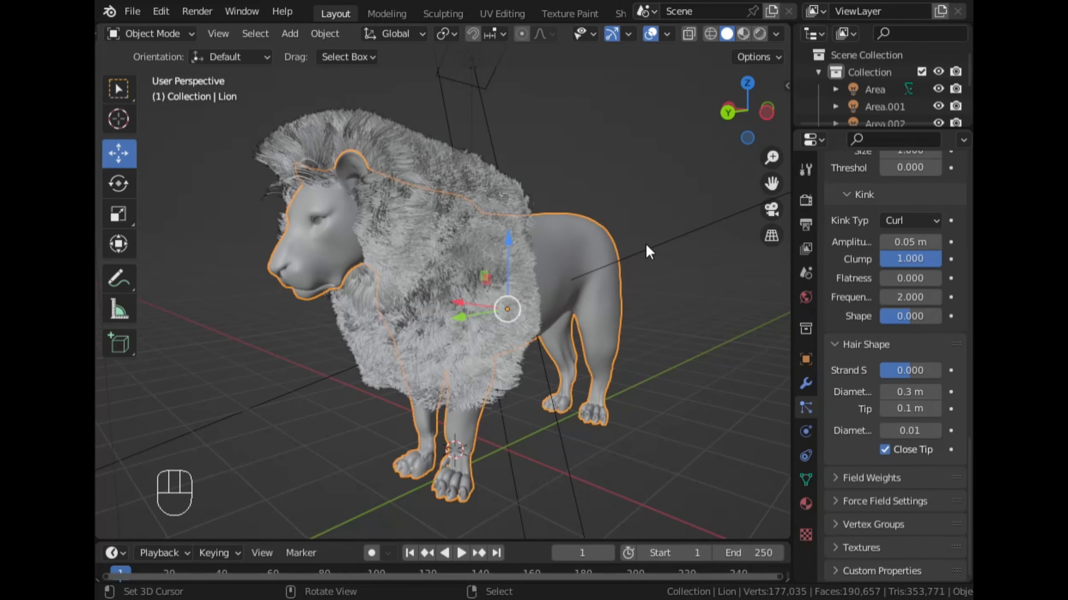
{"action": "left_click", "coordinate": [767, 112]}
{"action": "scroll", "coordinate": [917, 306], "scroll_direction": "up", "scroll_amount": 2}
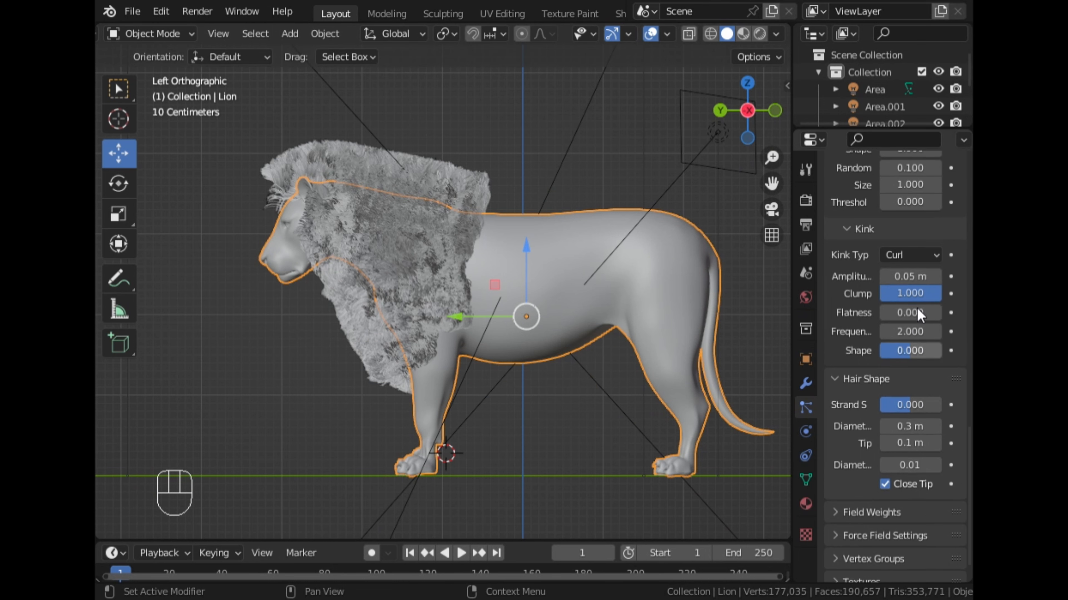
{"action": "scroll", "coordinate": [917, 312], "scroll_direction": "up", "scroll_amount": 12}
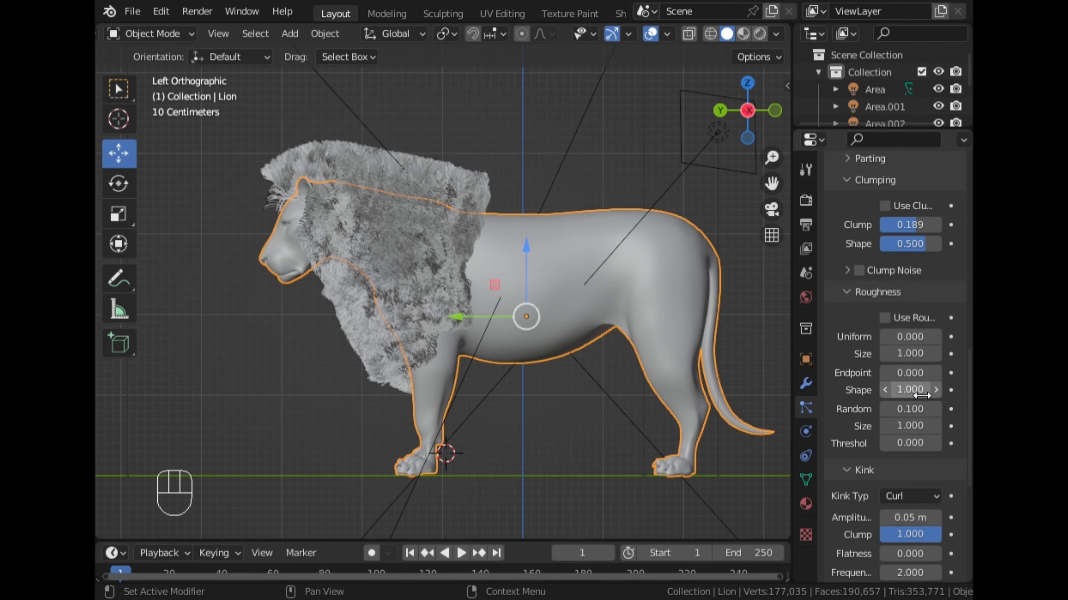
{"action": "scroll", "coordinate": [872, 354], "scroll_direction": "up", "scroll_amount": 10}
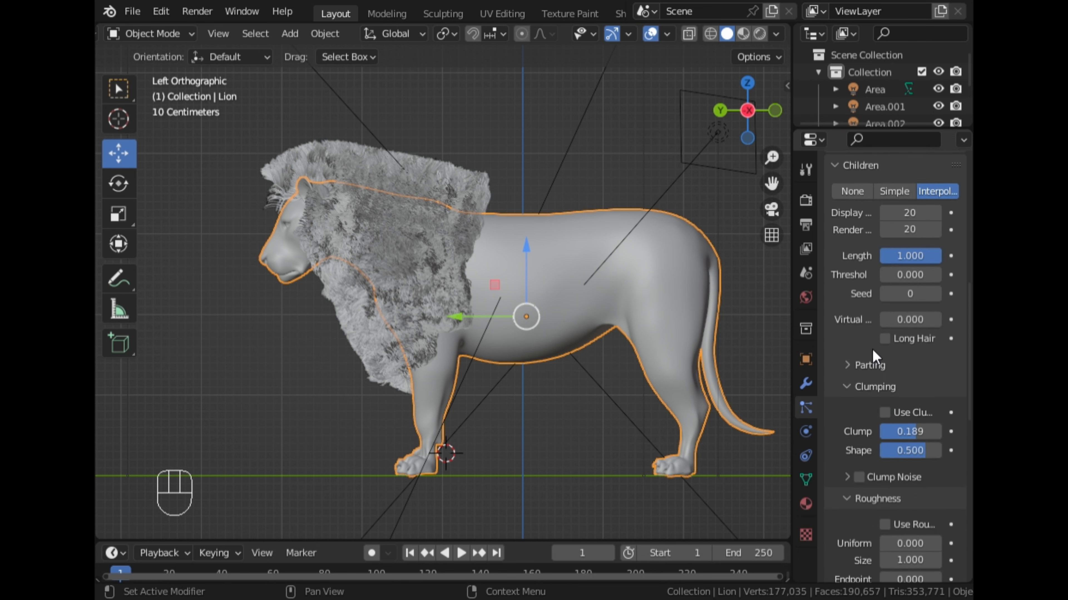
{"action": "scroll", "coordinate": [872, 349], "scroll_direction": "up", "scroll_amount": 15}
{"action": "scroll", "coordinate": [871, 345], "scroll_direction": "up", "scroll_amount": 3}
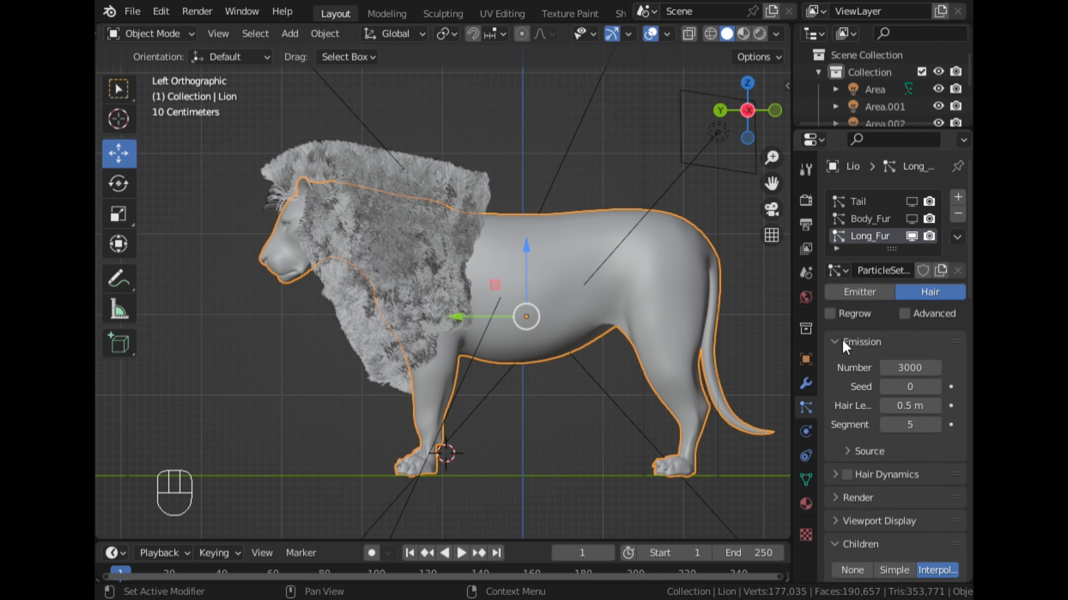
- Preview the mane in material preview and rendered shading, ending on the lion's left side view
{"action": "middle_click_drag", "start_coordinate": [474, 229], "coordinate": [564, 190]}
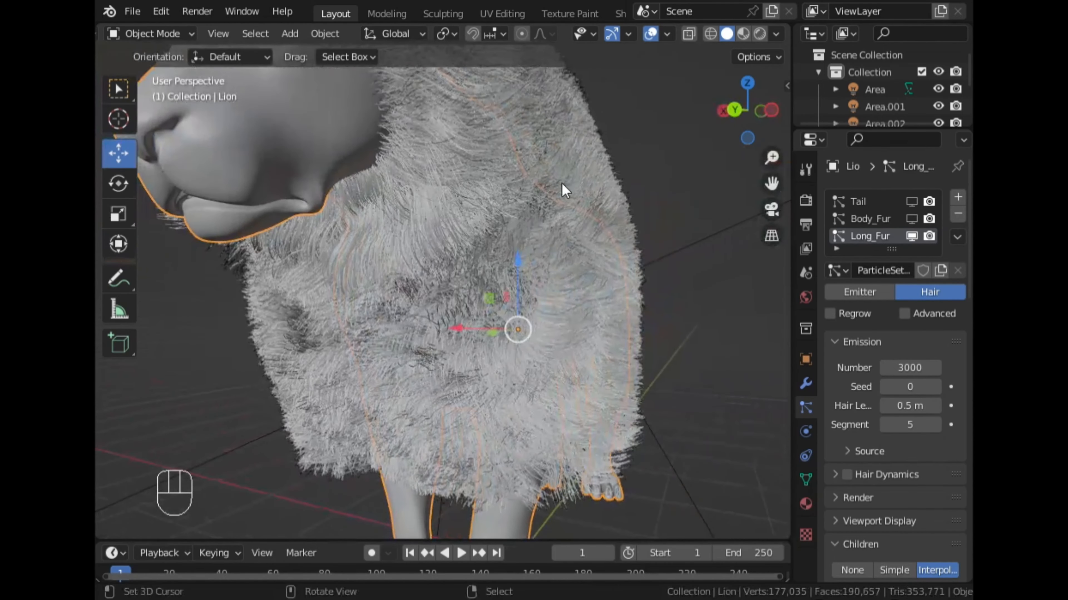
{"action": "left_click", "coordinate": [743, 34]}
{"action": "middle_click_drag", "start_coordinate": [703, 93], "coordinate": [639, 171]}
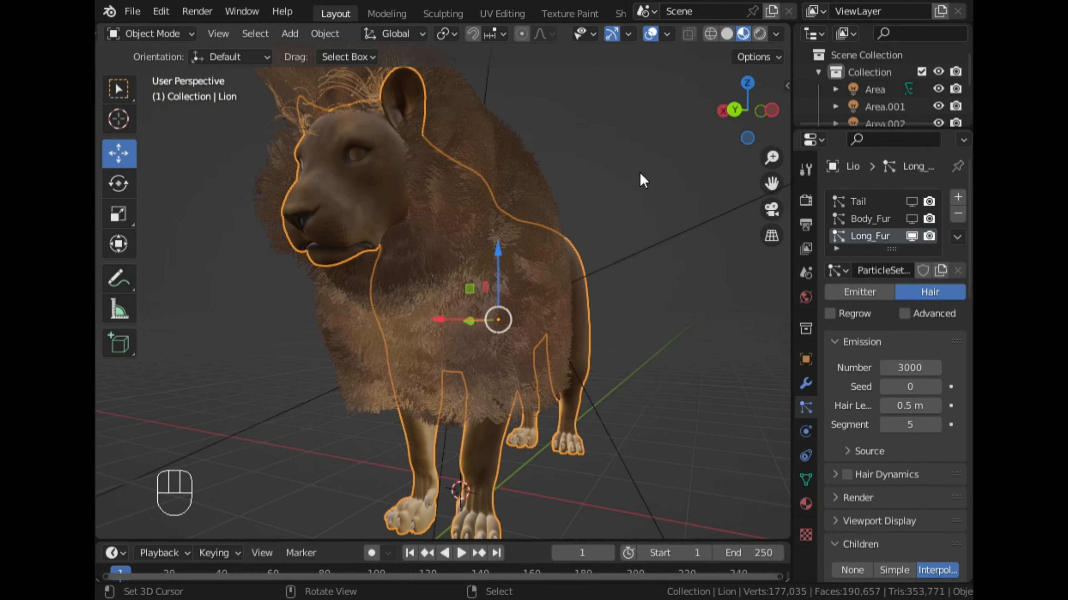
{"action": "left_click", "coordinate": [759, 35]}
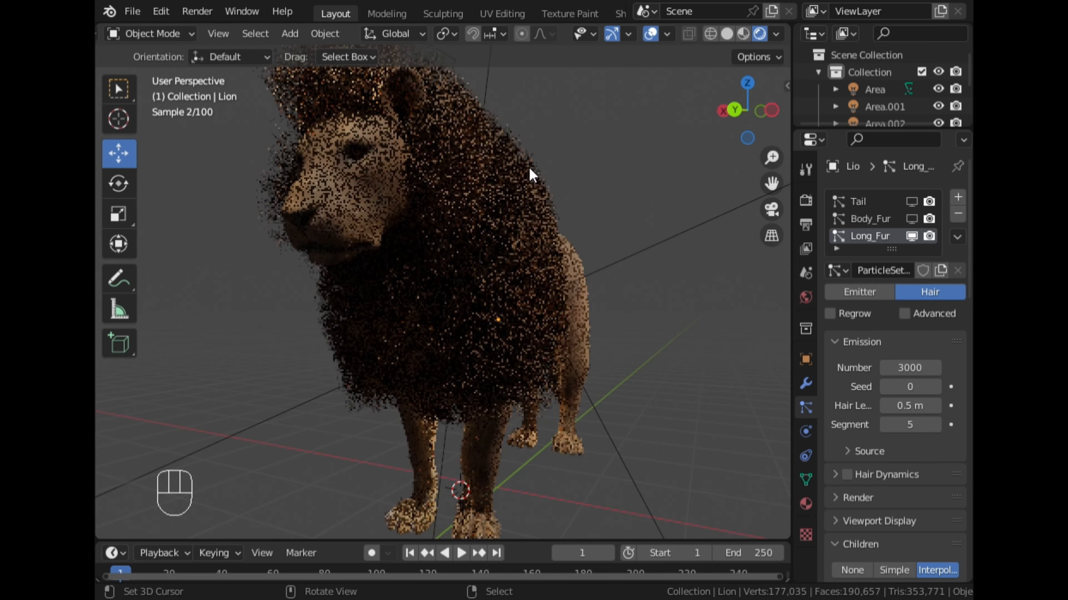
{"action": "mouse_move", "coordinate": [495, 171]}
{"action": "middle_mouse_down"}
{"action": "mouse_move", "coordinate": [569, 205]}
{"action": "mouse_move", "coordinate": [490, 230]}
{"action": "middle_mouse_up"}
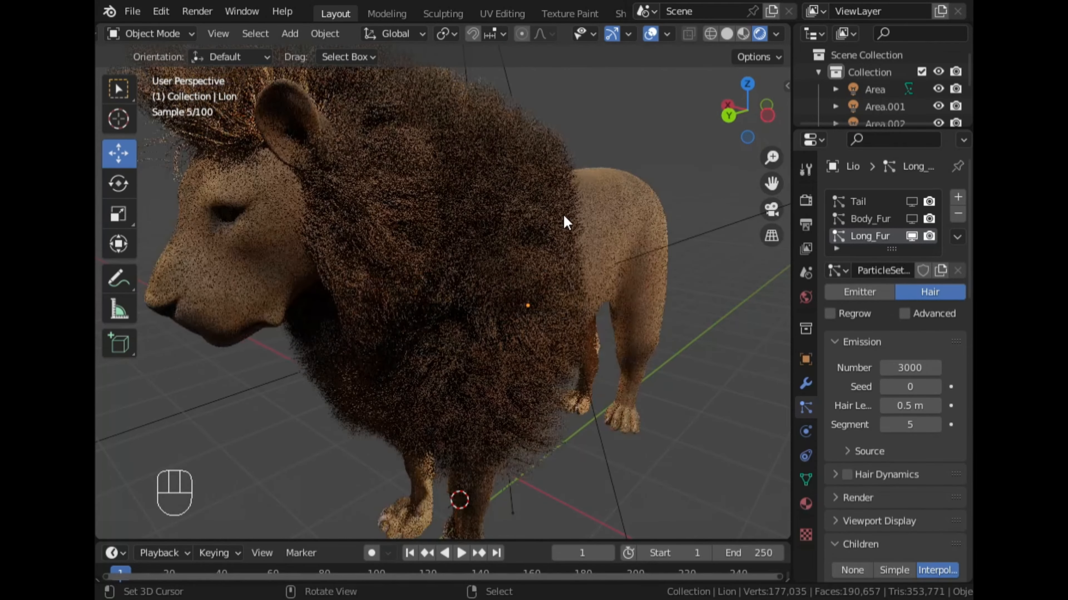
{"action": "middle_click_drag", "start_coordinate": [565, 221], "coordinate": [500, 241]}
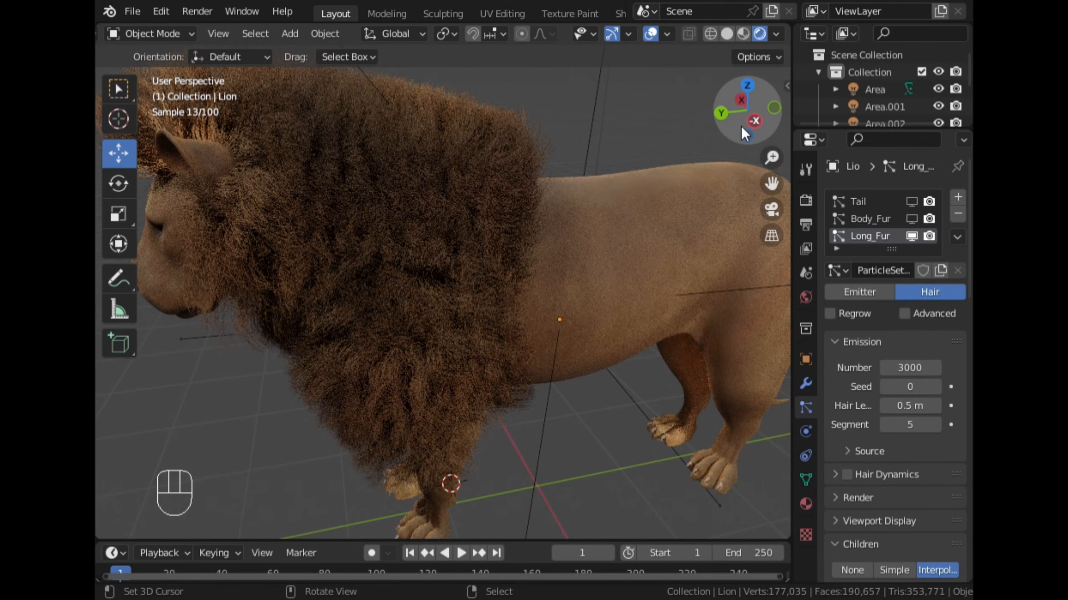
{"action": "left_click", "coordinate": [754, 120]}
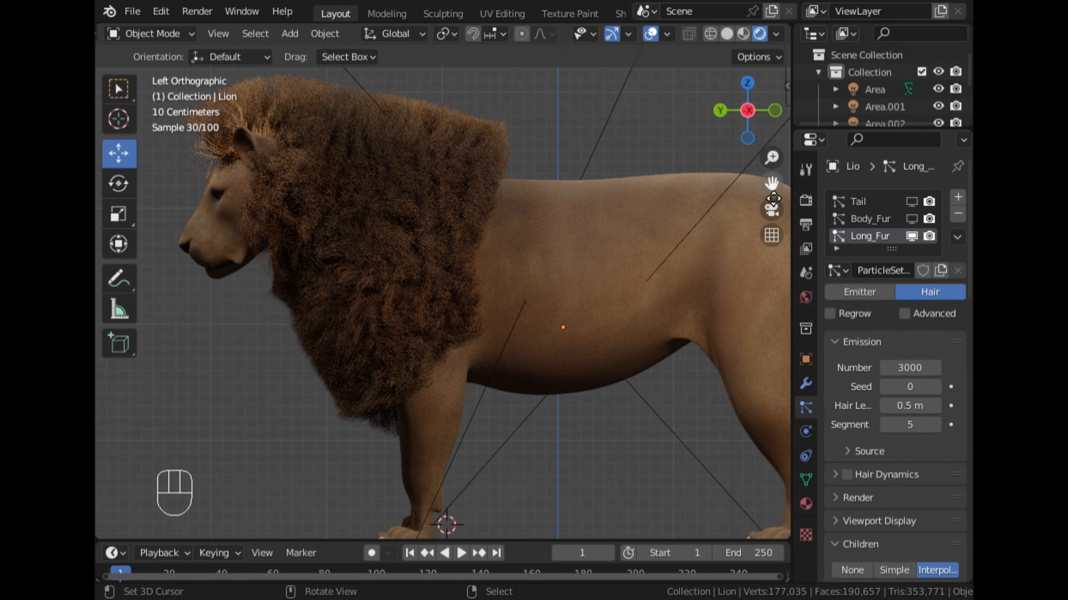
{"action": "left_click_drag", "start_coordinate": [771, 188], "coordinate": [806, 209]}
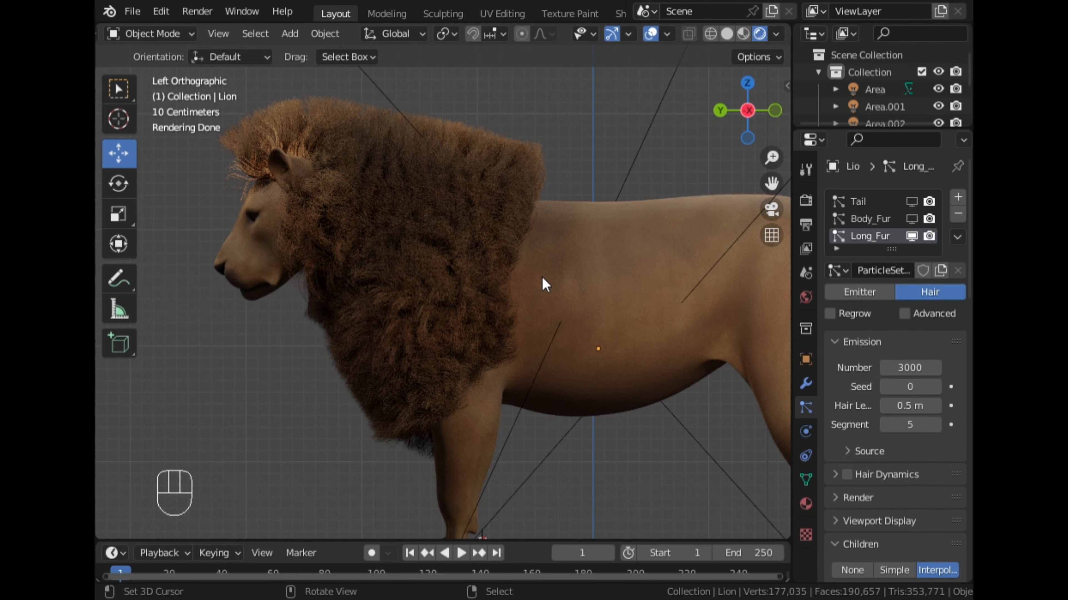
- Inspect the rendered mane from the side, from above and from the front of the lion
{"action": "scroll", "coordinate": [542, 274], "scroll_direction": "down", "scroll_amount": 2}
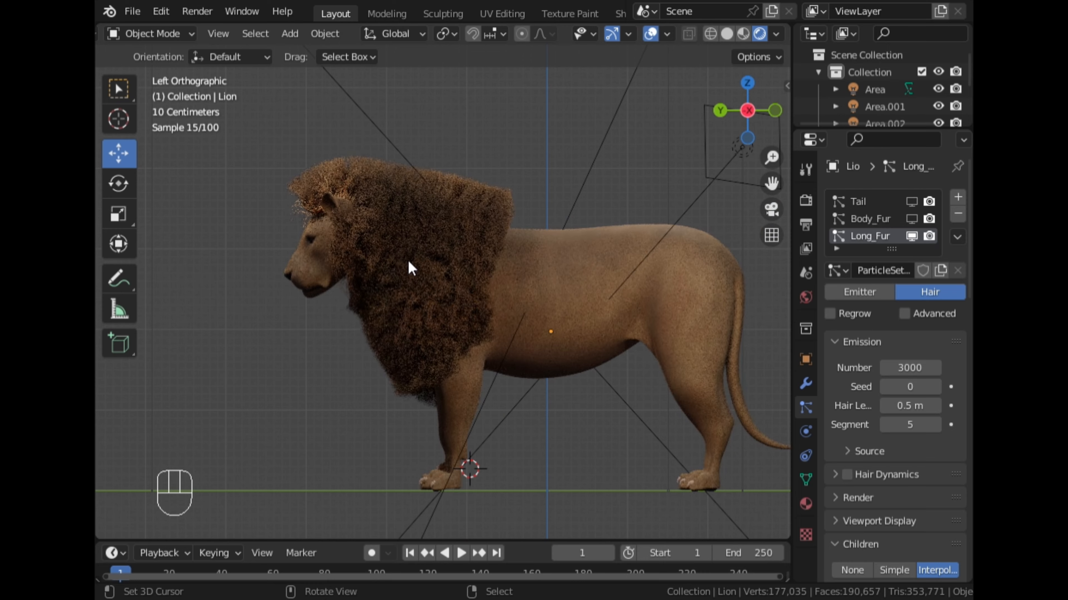
{"action": "scroll", "coordinate": [407, 260], "scroll_direction": "up", "scroll_amount": 2}
{"action": "middle_click_drag", "start_coordinate": [363, 265], "coordinate": [505, 262]}
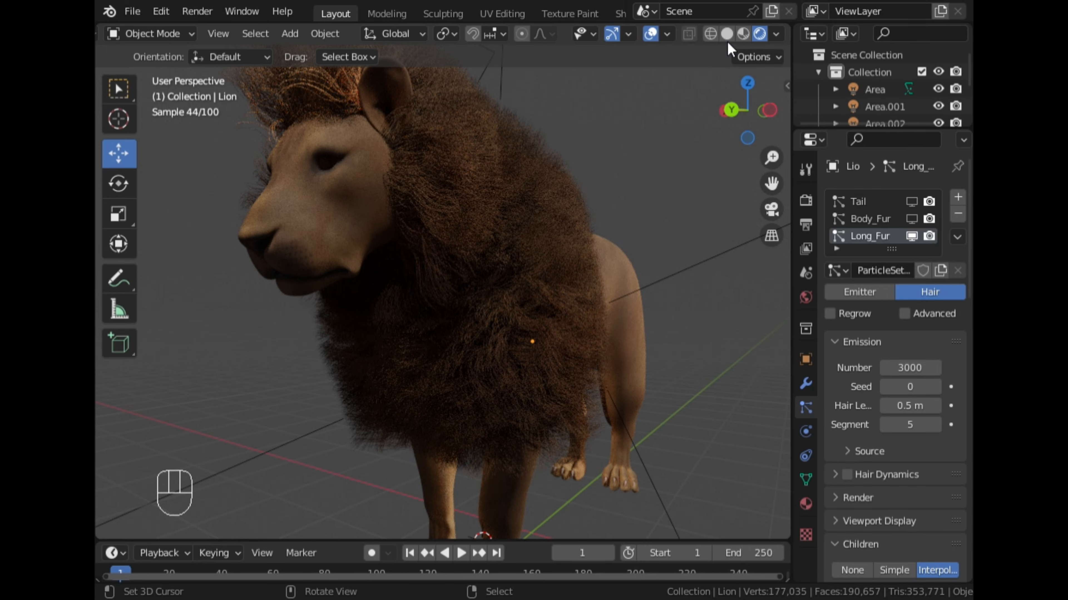
{"action": "middle_click_drag", "start_coordinate": [597, 147], "coordinate": [519, 265]}
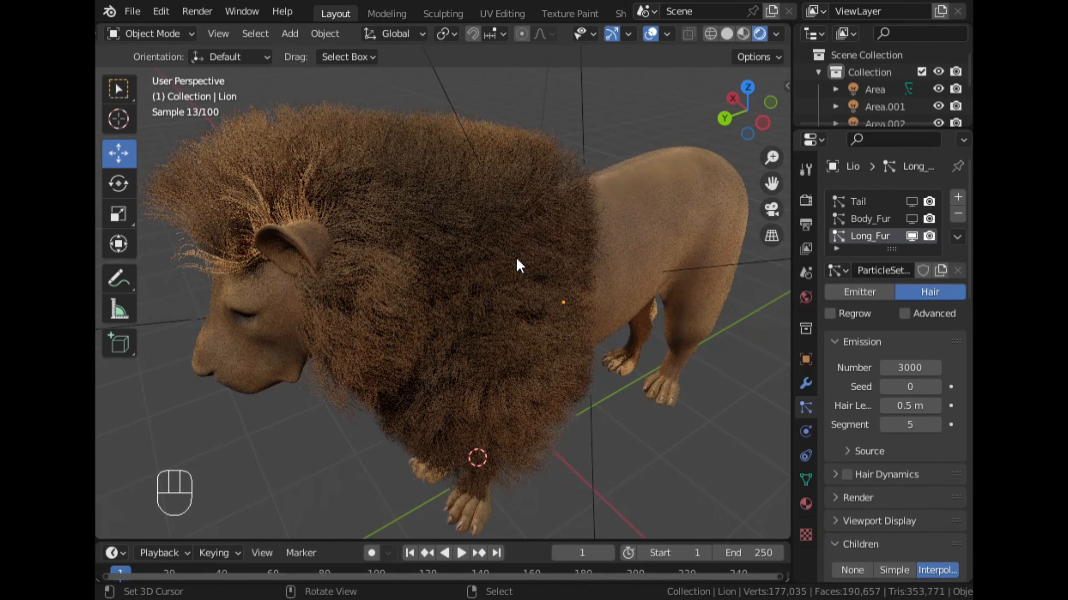
{"action": "middle_click_drag", "start_coordinate": [356, 291], "coordinate": [537, 309]}
{"action": "scroll", "coordinate": [548, 296], "scroll_direction": "down", "scroll_amount": 4}
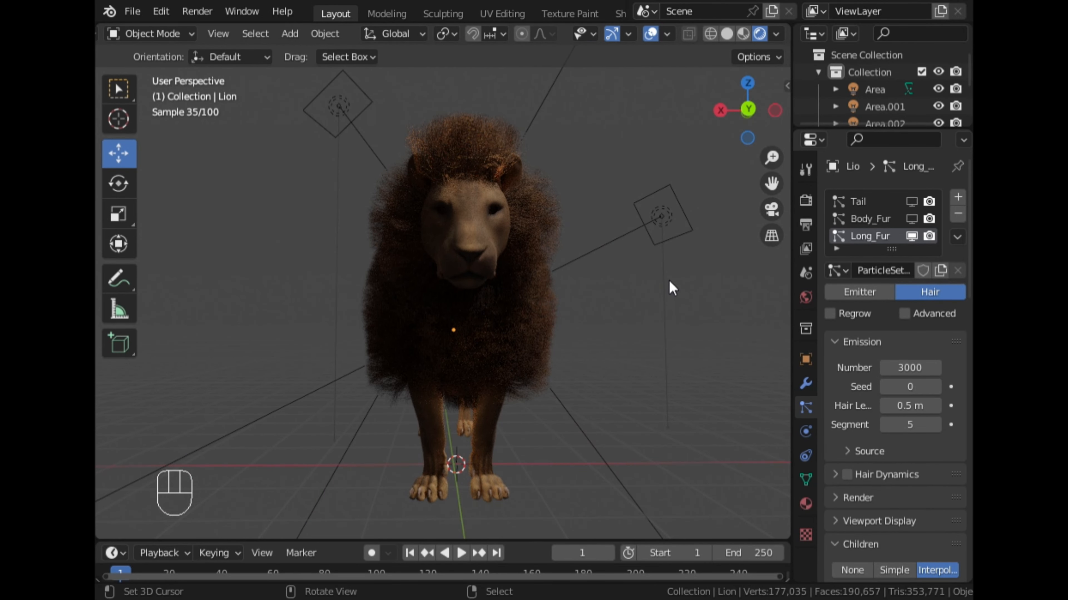
{"action": "middle_click_drag", "start_coordinate": [669, 289], "coordinate": [565, 317]}
- Return to solid shading in the left orthographic view and put the lion into Particle Edit mode
{"action": "left_click", "coordinate": [727, 34]}
{"action": "left_click", "coordinate": [768, 111]}
{"action": "scroll", "coordinate": [771, 158], "scroll_direction": "up", "scroll_amount": 2}
{"action": "left_click_drag", "start_coordinate": [771, 184], "coordinate": [820, 206]}
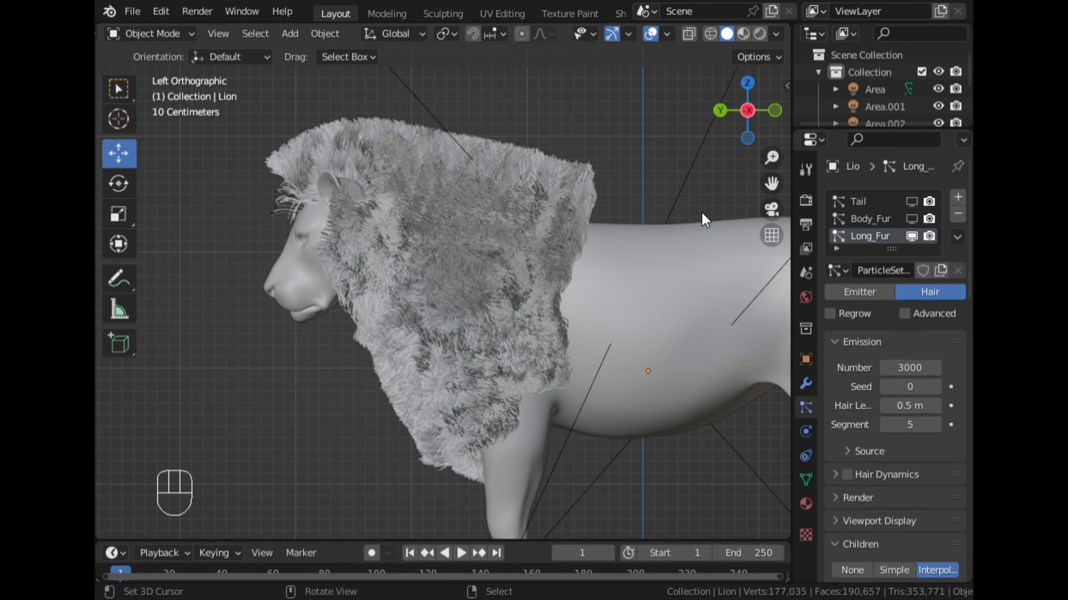
{"action": "key", "text": "ctrl+Tab"}
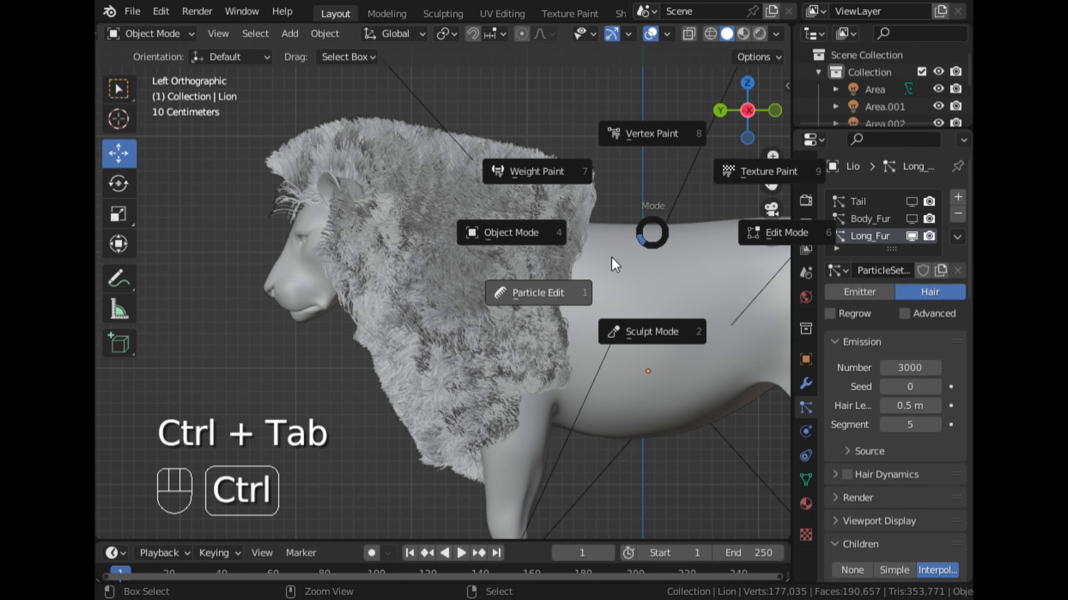
{"action": "left_click", "coordinate": [530, 300]}
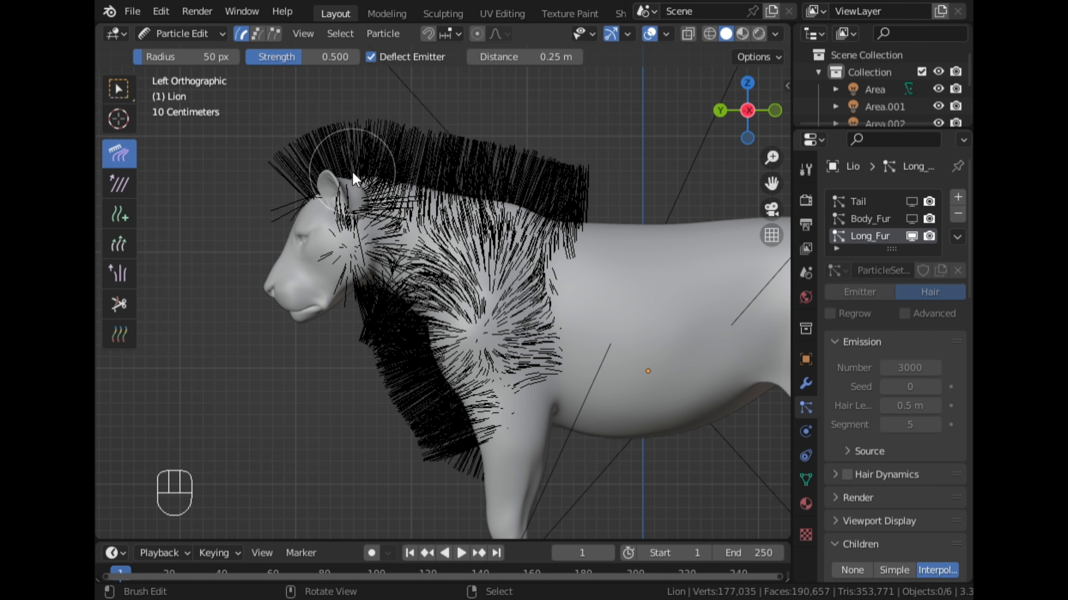
- Comb the Long_Fur hairs on the head, along the back and over the shoulder backward and down toward the rear
{"action": "mouse_move", "coordinate": [281, 181]}
{"action": "left_mouse_down"}
{"action": "mouse_move", "coordinate": [332, 122]}
{"action": "mouse_move", "coordinate": [341, 136]}
{"action": "left_mouse_up"}
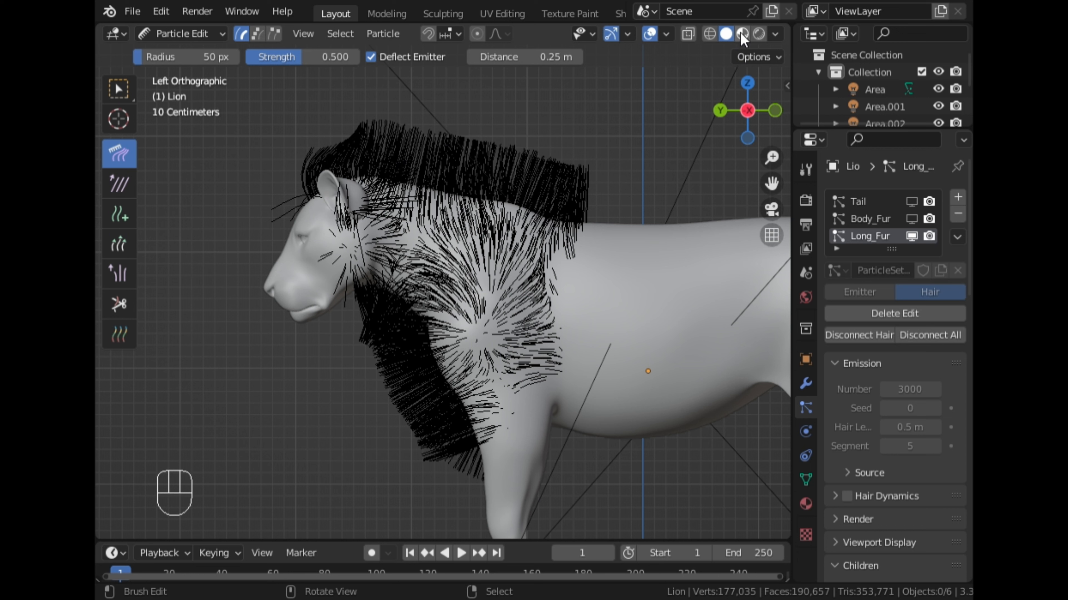
{"action": "left_click_drag", "start_coordinate": [498, 182], "coordinate": [574, 199]}
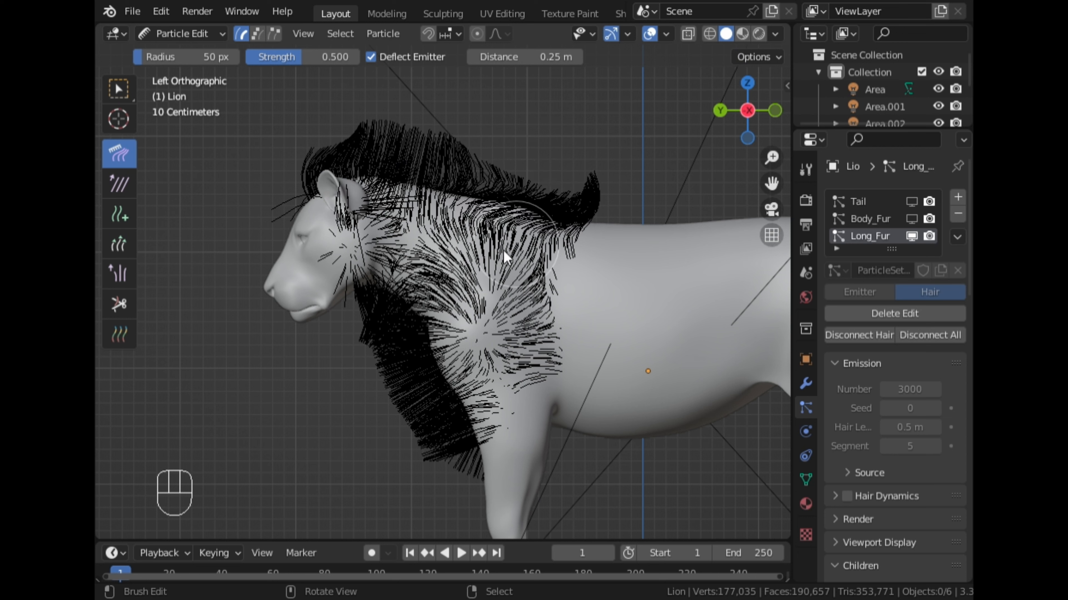
{"action": "mouse_move", "coordinate": [459, 256]}
{"action": "left_mouse_down"}
{"action": "mouse_move", "coordinate": [513, 301]}
{"action": "mouse_move", "coordinate": [530, 375]}
{"action": "left_mouse_up"}
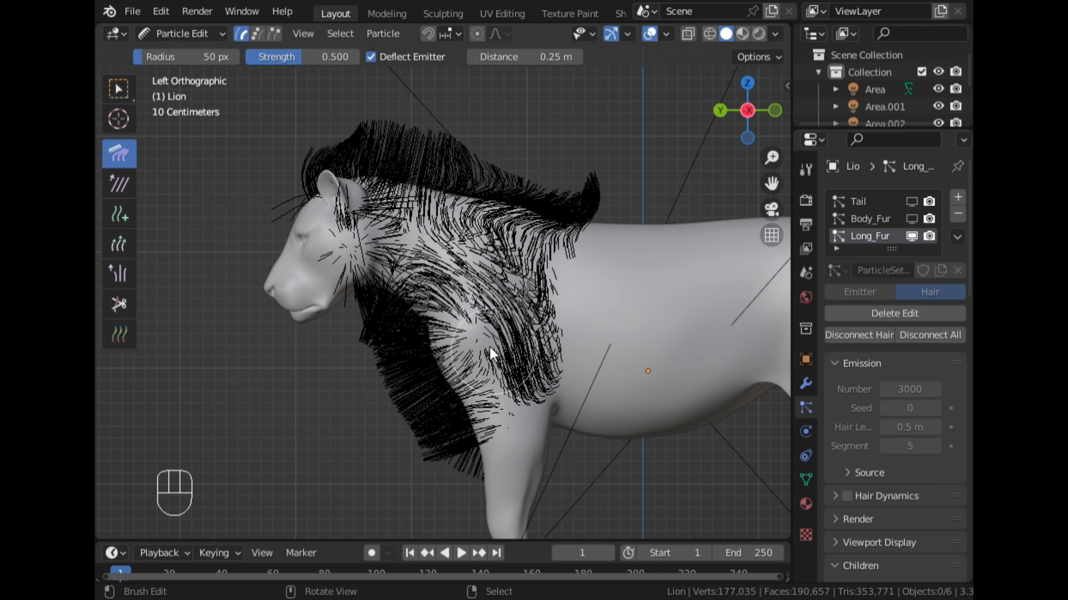
{"action": "left_click_drag", "start_coordinate": [477, 305], "coordinate": [525, 382]}
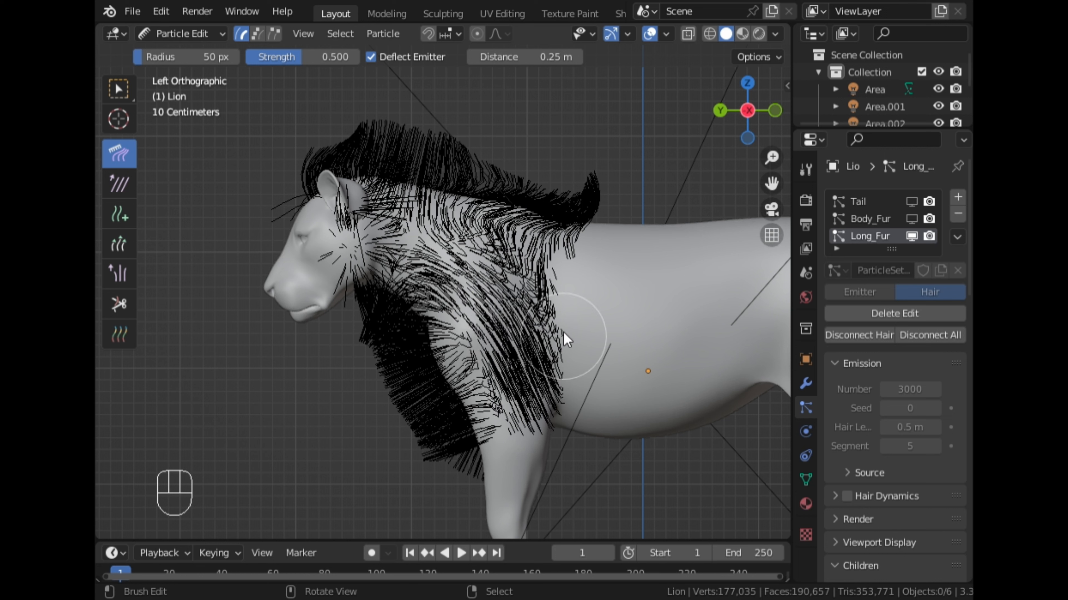
{"action": "left_click_drag", "start_coordinate": [563, 341], "coordinate": [563, 382]}
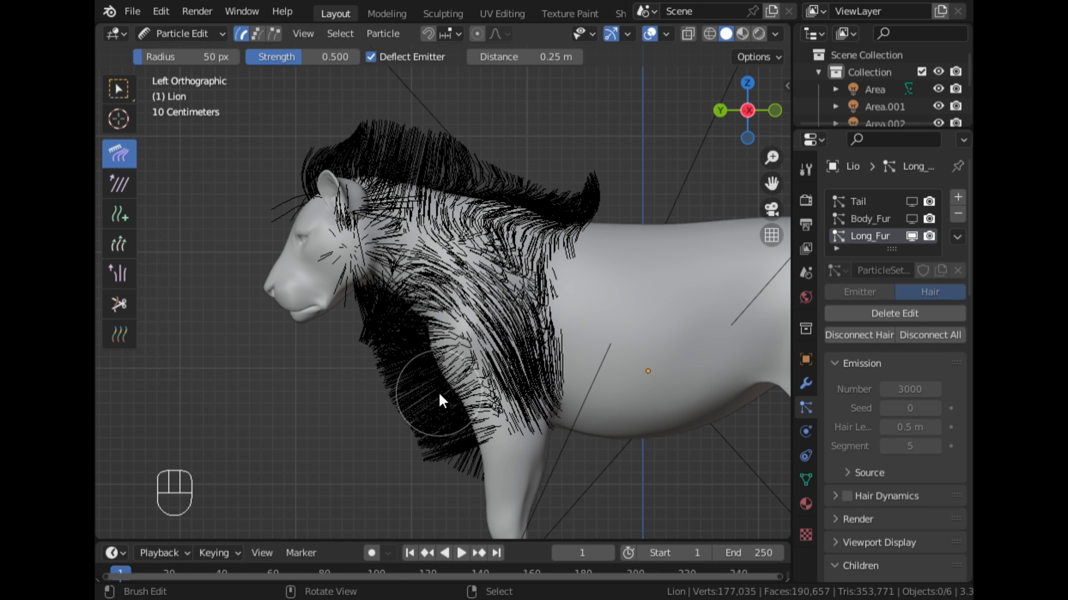
- Comb the throat and chest hairs down and back toward the body, and check the mane from the front
{"action": "left_click_drag", "start_coordinate": [441, 398], "coordinate": [494, 413]}
{"action": "left_click_drag", "start_coordinate": [376, 329], "coordinate": [417, 400]}
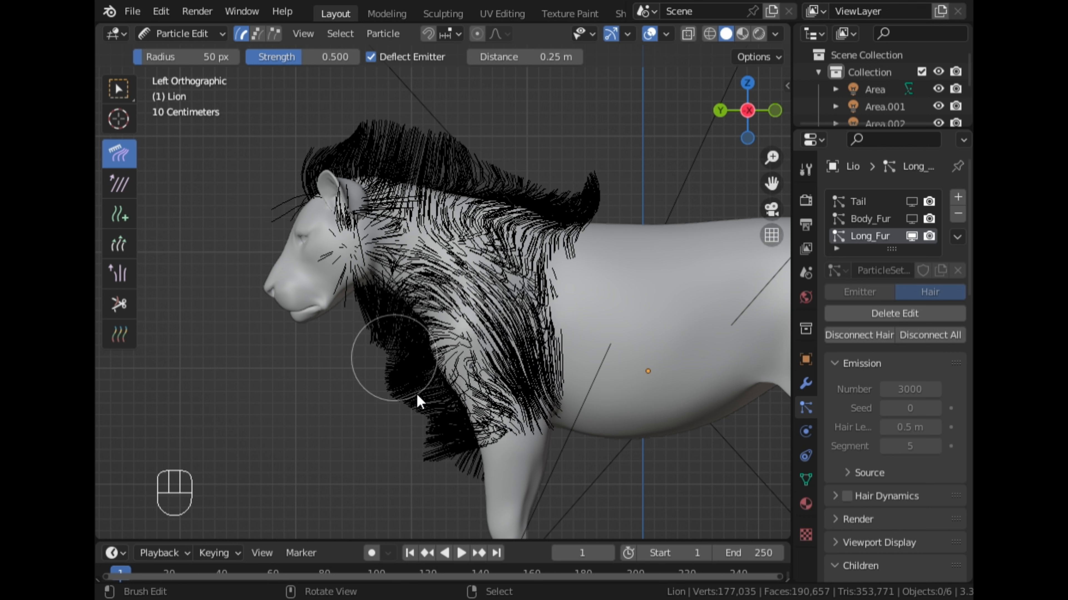
{"action": "left_click_drag", "start_coordinate": [391, 316], "coordinate": [379, 333]}
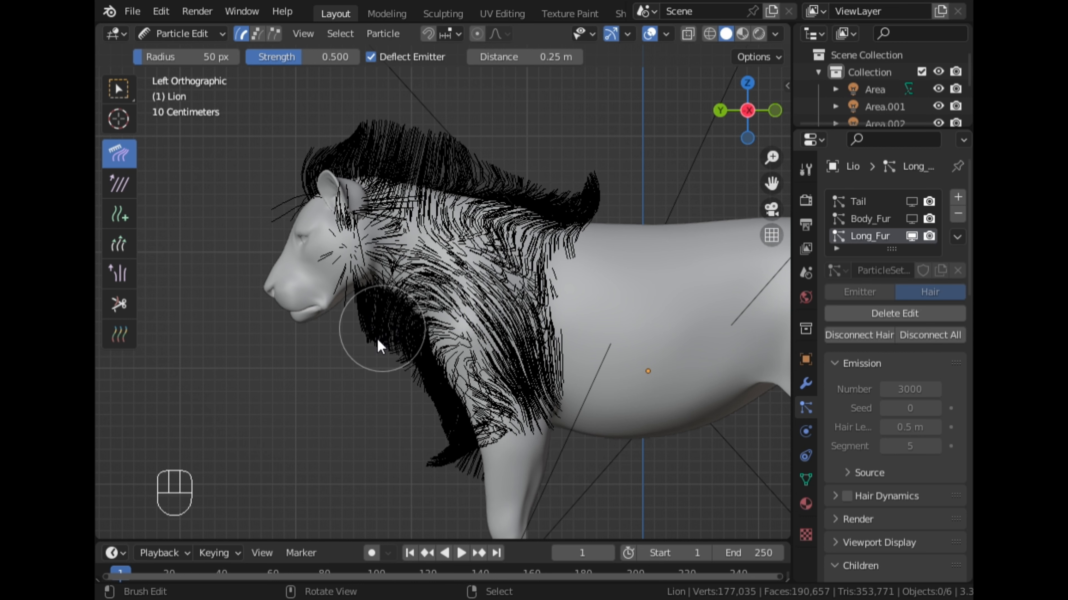
{"action": "left_click", "coordinate": [720, 111]}
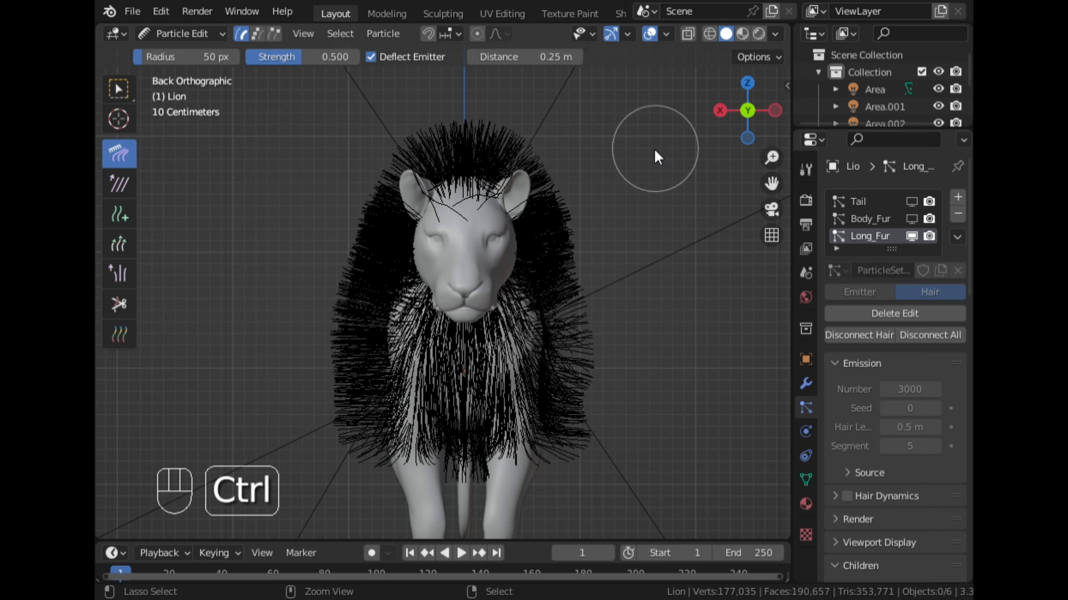
- Inspect the mane with its child hairs in Object Mode from the lion's side, and return to Particle Edit mode
{"action": "key", "text": "ctrl+Tab"}
{"action": "left_click", "coordinate": [514, 164]}
{"action": "middle_click_drag", "start_coordinate": [626, 186], "coordinate": [448, 205]}
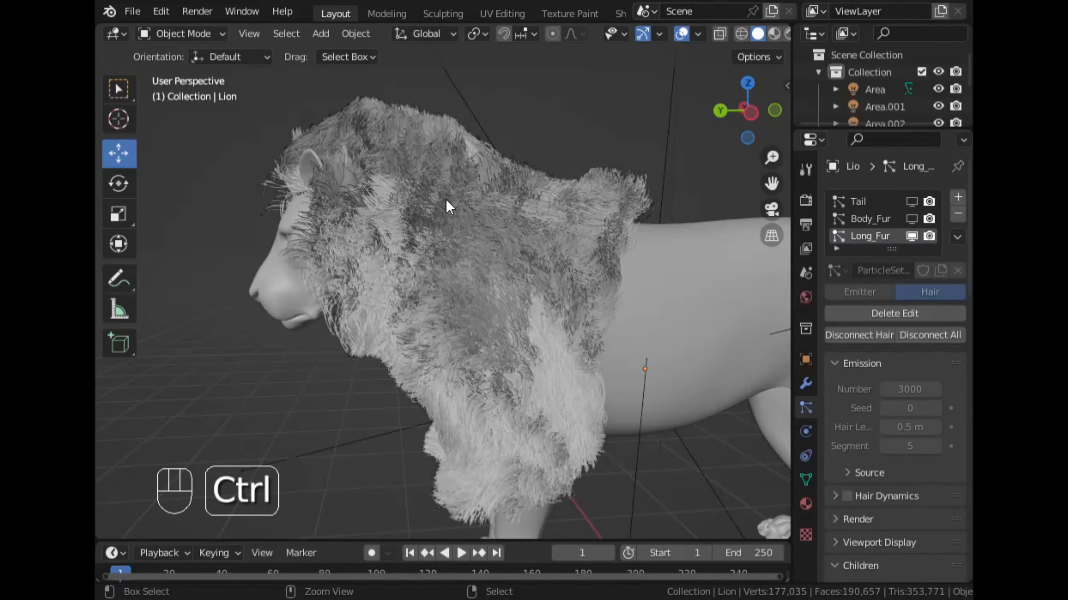
{"action": "key", "text": "ctrl+Tab"}
{"action": "left_click", "coordinate": [318, 264]}
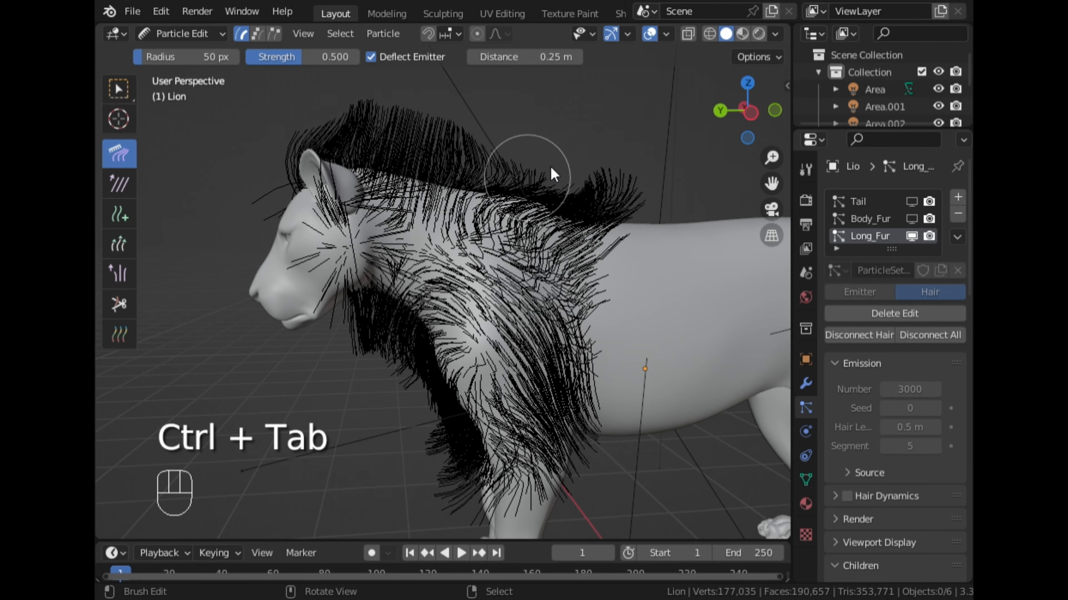
- In the left orthographic view, comb the Long_Fur hairs around the ear, cheek and jaw back toward the neck
{"action": "left_click", "coordinate": [751, 112]}
{"action": "left_click", "coordinate": [746, 111]}
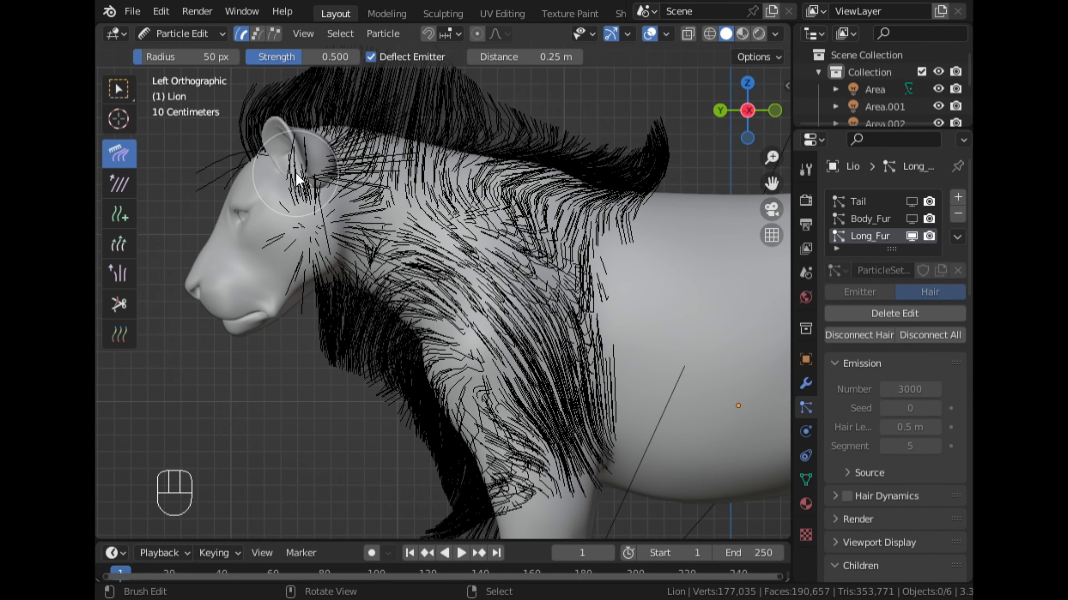
{"action": "mouse_move", "coordinate": [295, 173]}
{"action": "left_mouse_down"}
{"action": "mouse_move", "coordinate": [359, 182]}
{"action": "mouse_move", "coordinate": [294, 192]}
{"action": "left_mouse_up"}
{"action": "mouse_move", "coordinate": [338, 331]}
{"action": "left_mouse_down"}
{"action": "mouse_move", "coordinate": [321, 303]}
{"action": "mouse_move", "coordinate": [339, 357]}
{"action": "mouse_move", "coordinate": [310, 348]}
{"action": "mouse_move", "coordinate": [346, 382]}
{"action": "mouse_move", "coordinate": [373, 387]}
{"action": "mouse_move", "coordinate": [309, 326]}
{"action": "mouse_move", "coordinate": [322, 340]}
{"action": "mouse_move", "coordinate": [341, 329]}
{"action": "mouse_move", "coordinate": [329, 322]}
{"action": "mouse_move", "coordinate": [372, 333]}
{"action": "mouse_move", "coordinate": [345, 315]}
{"action": "mouse_move", "coordinate": [330, 341]}
{"action": "mouse_move", "coordinate": [343, 335]}
{"action": "mouse_move", "coordinate": [349, 349]}
{"action": "left_mouse_up"}
{"action": "scroll", "coordinate": [357, 311], "scroll_direction": "down", "scroll_amount": 1}
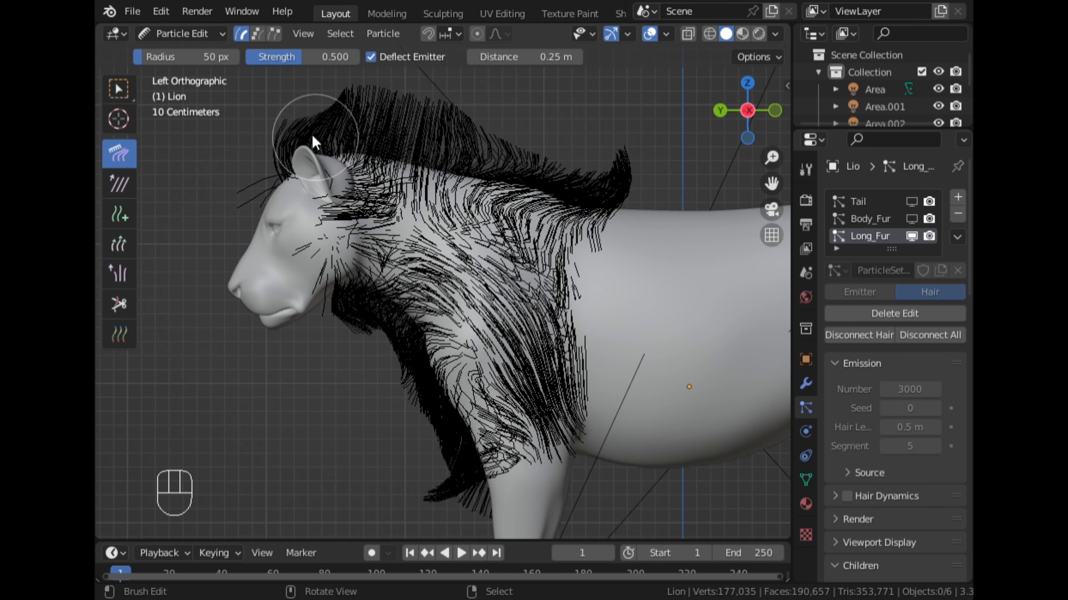
- Comb the upright hairs along the top of the head and neck backward and flatten them against the back
{"action": "mouse_move", "coordinate": [313, 115]}
{"action": "left_mouse_down"}
{"action": "mouse_move", "coordinate": [463, 145]}
{"action": "mouse_move", "coordinate": [468, 130]}
{"action": "mouse_move", "coordinate": [488, 153]}
{"action": "mouse_move", "coordinate": [532, 157]}
{"action": "left_mouse_up"}
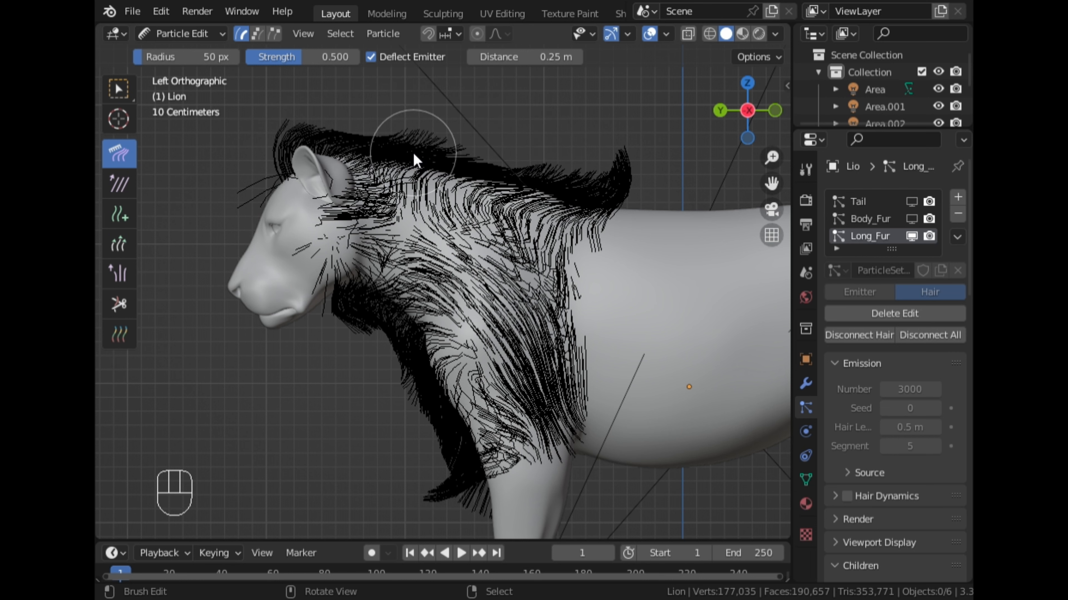
{"action": "mouse_move", "coordinate": [412, 154]}
{"action": "left_mouse_down"}
{"action": "mouse_move", "coordinate": [442, 123]}
{"action": "mouse_move", "coordinate": [446, 194]}
{"action": "left_mouse_up"}
{"action": "scroll", "coordinate": [446, 193], "scroll_direction": "down", "scroll_amount": 2}
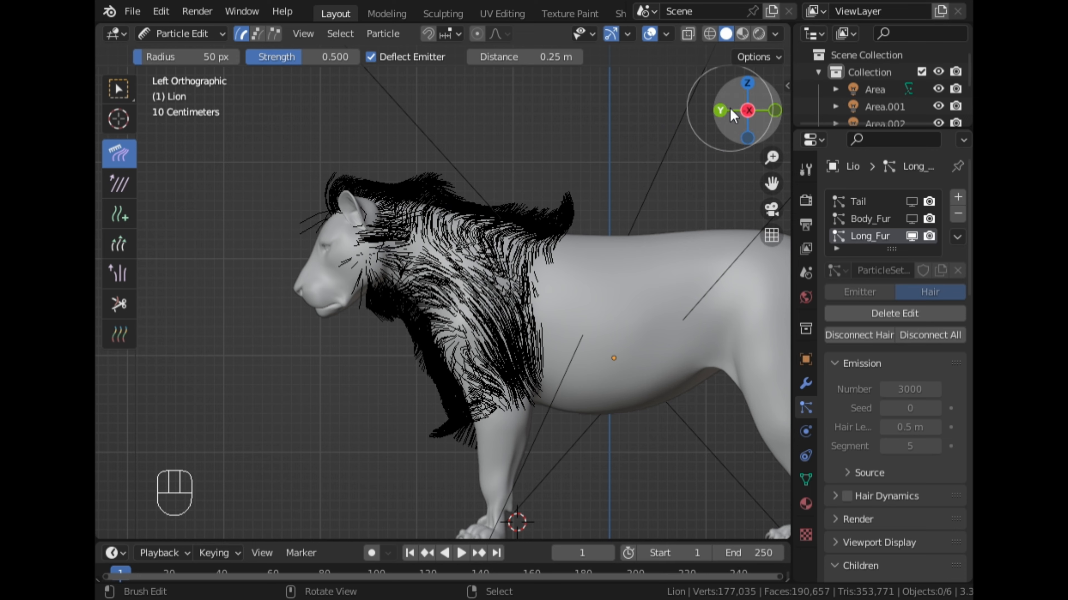
- From the front of the lion, comb the hairs on both sides of the mane inward and down
{"action": "left_click", "coordinate": [718, 111]}
{"action": "mouse_move", "coordinate": [533, 232]}
{"action": "left_mouse_down"}
{"action": "mouse_move", "coordinate": [533, 282]}
{"action": "mouse_move", "coordinate": [559, 294]}
{"action": "mouse_move", "coordinate": [564, 355]}
{"action": "mouse_move", "coordinate": [548, 385]}
{"action": "left_mouse_up"}
{"action": "mouse_move", "coordinate": [369, 211]}
{"action": "left_mouse_down"}
{"action": "mouse_move", "coordinate": [383, 250]}
{"action": "mouse_move", "coordinate": [363, 267]}
{"action": "mouse_move", "coordinate": [381, 293]}
{"action": "mouse_move", "coordinate": [353, 310]}
{"action": "mouse_move", "coordinate": [352, 420]}
{"action": "mouse_move", "coordinate": [375, 446]}
{"action": "mouse_move", "coordinate": [425, 433]}
{"action": "left_mouse_up"}
{"action": "left_click_drag", "start_coordinate": [574, 403], "coordinate": [548, 433]}
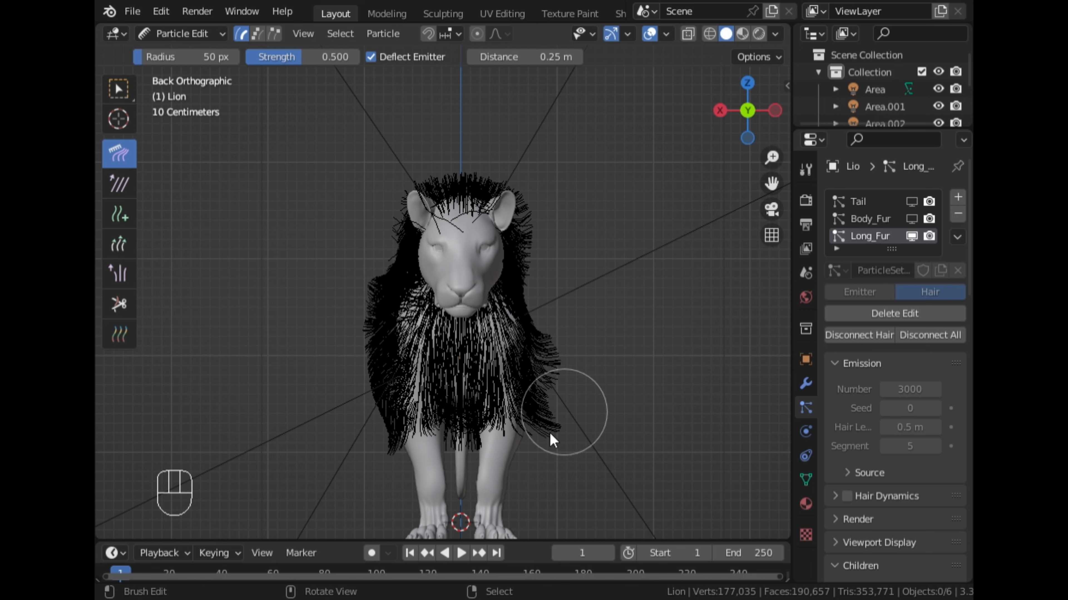
- Comb the hairs beside the face outward and adjust the ones around the ears and the crown
{"action": "mouse_move", "coordinate": [418, 244]}
{"action": "left_mouse_down"}
{"action": "mouse_move", "coordinate": [404, 222]}
{"action": "mouse_move", "coordinate": [386, 243]}
{"action": "left_mouse_up"}
{"action": "left_click_drag", "start_coordinate": [423, 200], "coordinate": [424, 185]}
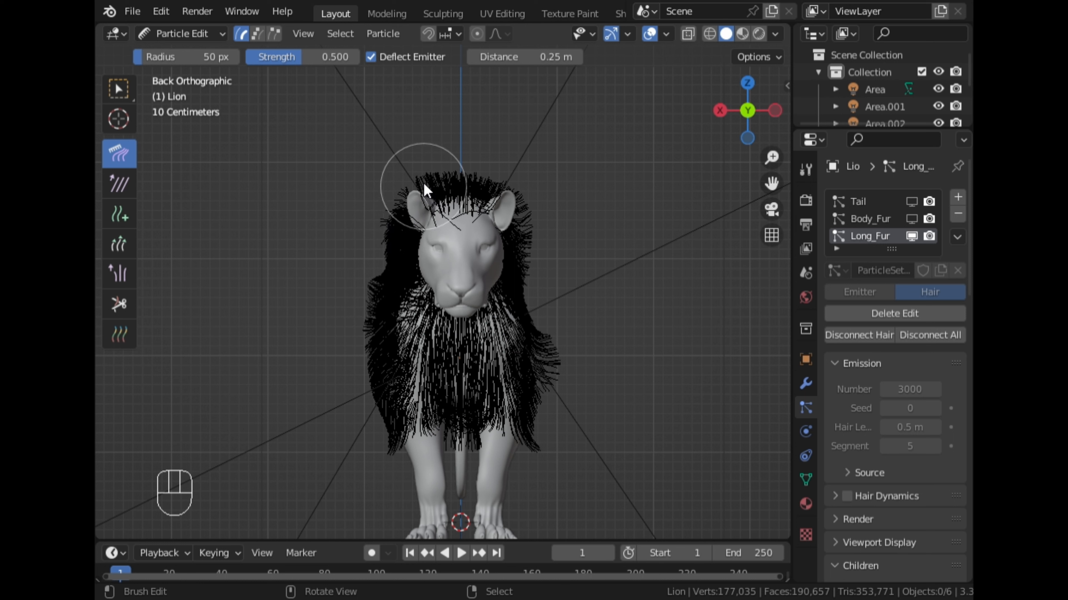
{"action": "left_click_drag", "start_coordinate": [501, 239], "coordinate": [509, 220]}
{"action": "mouse_move", "coordinate": [506, 265]}
{"action": "left_mouse_down"}
{"action": "mouse_move", "coordinate": [521, 258]}
{"action": "mouse_move", "coordinate": [516, 274]}
{"action": "left_mouse_up"}
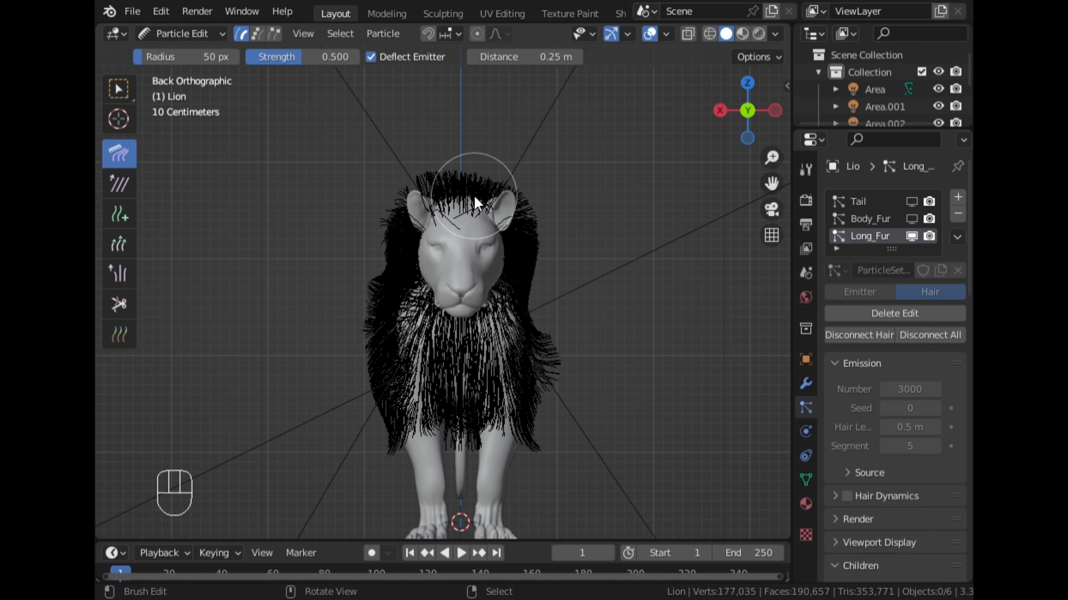
{"action": "left_click_drag", "start_coordinate": [470, 172], "coordinate": [507, 198]}
- From above, comb the hairs on both sides of the mane backward and in toward the body
{"action": "mouse_move", "coordinate": [506, 197]}
{"action": "middle_mouse_down"}
{"action": "mouse_move", "coordinate": [464, 243]}
{"action": "mouse_move", "coordinate": [406, 247]}
{"action": "middle_mouse_up"}
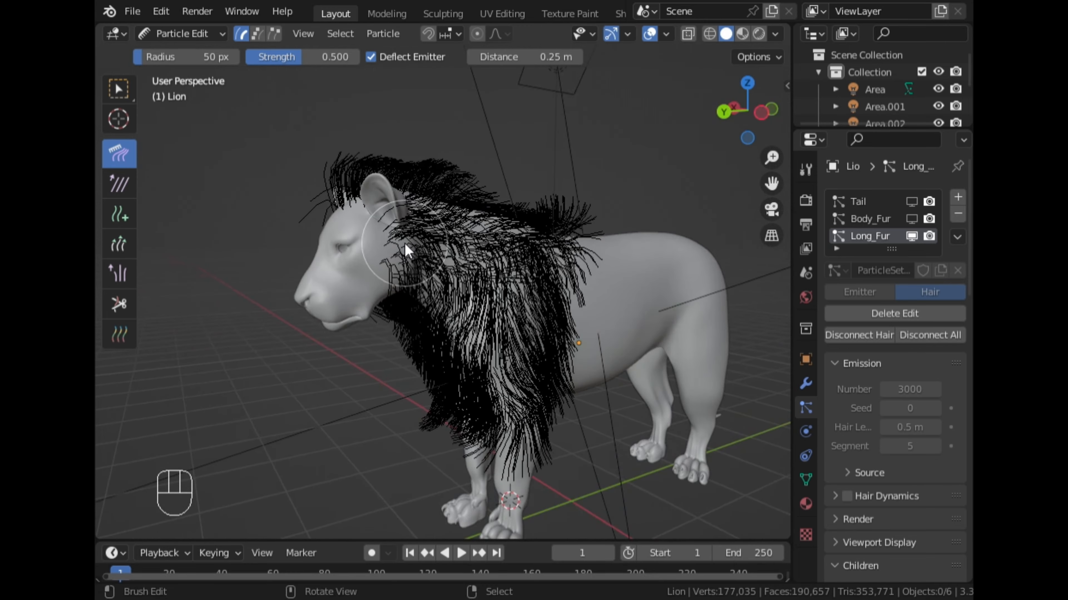
{"action": "left_click", "coordinate": [747, 84]}
{"action": "scroll", "coordinate": [601, 190], "scroll_direction": "up", "scroll_amount": 1}
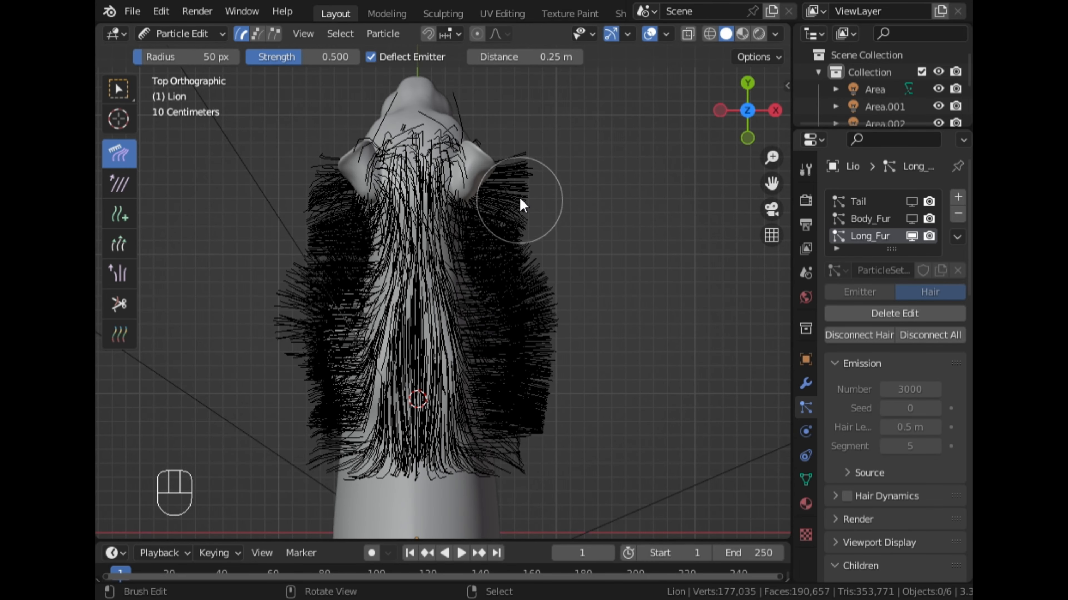
{"action": "mouse_move", "coordinate": [509, 234]}
{"action": "left_mouse_down"}
{"action": "mouse_move", "coordinate": [552, 281]}
{"action": "mouse_move", "coordinate": [522, 348]}
{"action": "mouse_move", "coordinate": [523, 425]}
{"action": "left_mouse_up"}
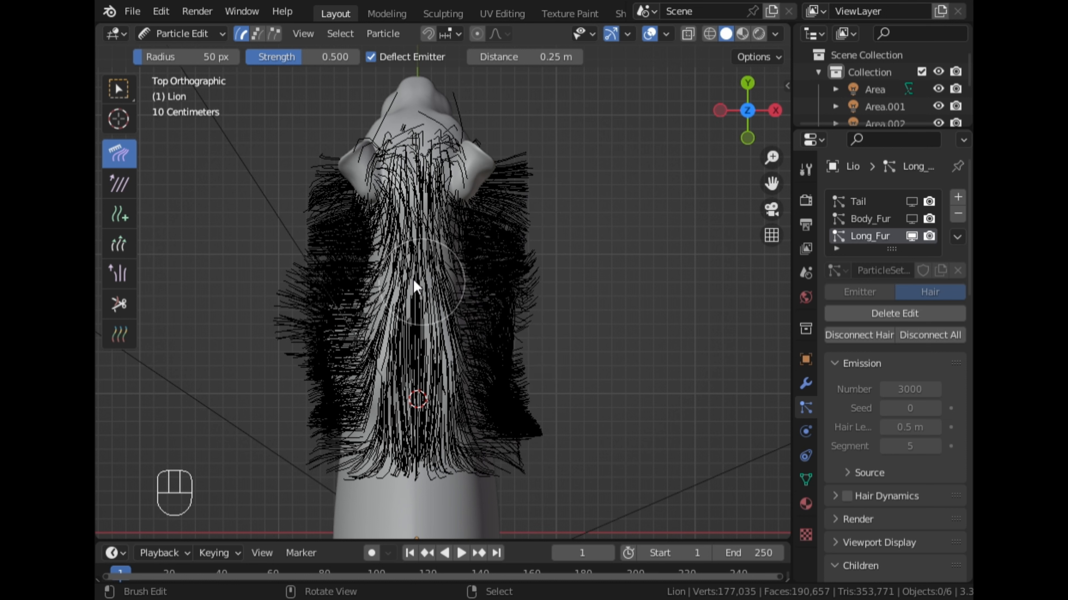
{"action": "mouse_move", "coordinate": [326, 227]}
{"action": "left_mouse_down"}
{"action": "mouse_move", "coordinate": [330, 279]}
{"action": "mouse_move", "coordinate": [303, 340]}
{"action": "left_mouse_up"}
{"action": "left_click_drag", "start_coordinate": [313, 219], "coordinate": [317, 229]}
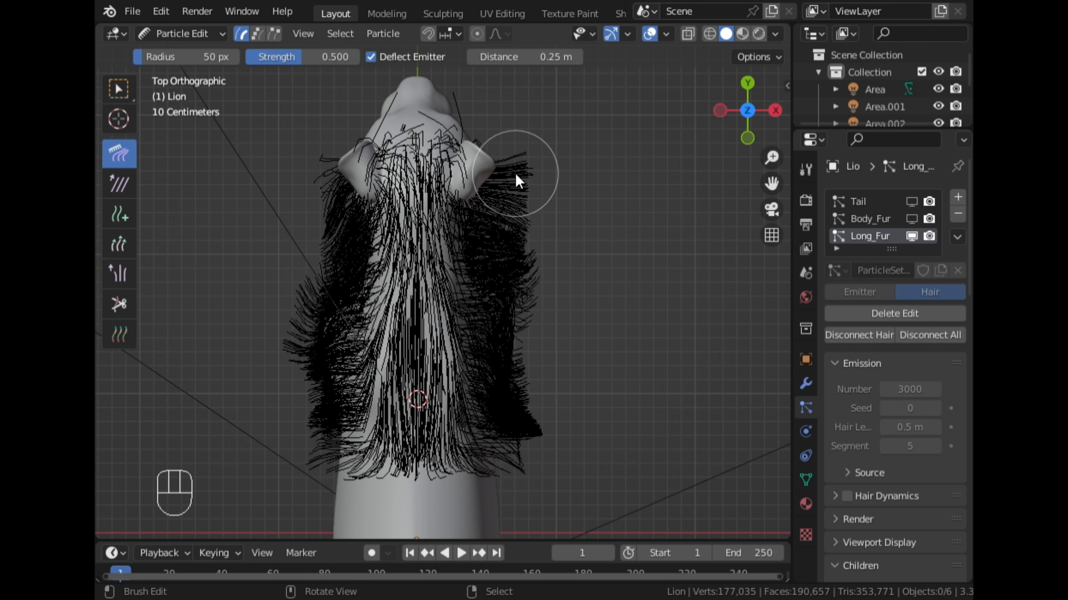
{"action": "mouse_move", "coordinate": [522, 178]}
{"action": "left_mouse_down"}
{"action": "mouse_move", "coordinate": [498, 220]}
{"action": "mouse_move", "coordinate": [524, 255]}
{"action": "mouse_move", "coordinate": [506, 286]}
{"action": "mouse_move", "coordinate": [483, 268]}
{"action": "left_mouse_up"}
- Examine the combed mane from several sides in Object Mode, in solid and Material Preview shading
{"action": "mouse_move", "coordinate": [440, 409]}
{"action": "middle_mouse_down"}
{"action": "mouse_move", "coordinate": [440, 429]}
{"action": "mouse_move", "coordinate": [540, 275]}
{"action": "mouse_move", "coordinate": [432, 274]}
{"action": "mouse_move", "coordinate": [266, 248]}
{"action": "mouse_move", "coordinate": [201, 183]}
{"action": "mouse_move", "coordinate": [766, 224]}
{"action": "middle_mouse_up"}
{"action": "scroll", "coordinate": [584, 207], "scroll_direction": "down", "scroll_amount": 2}
{"action": "middle_click_drag", "start_coordinate": [475, 185], "coordinate": [584, 211]}
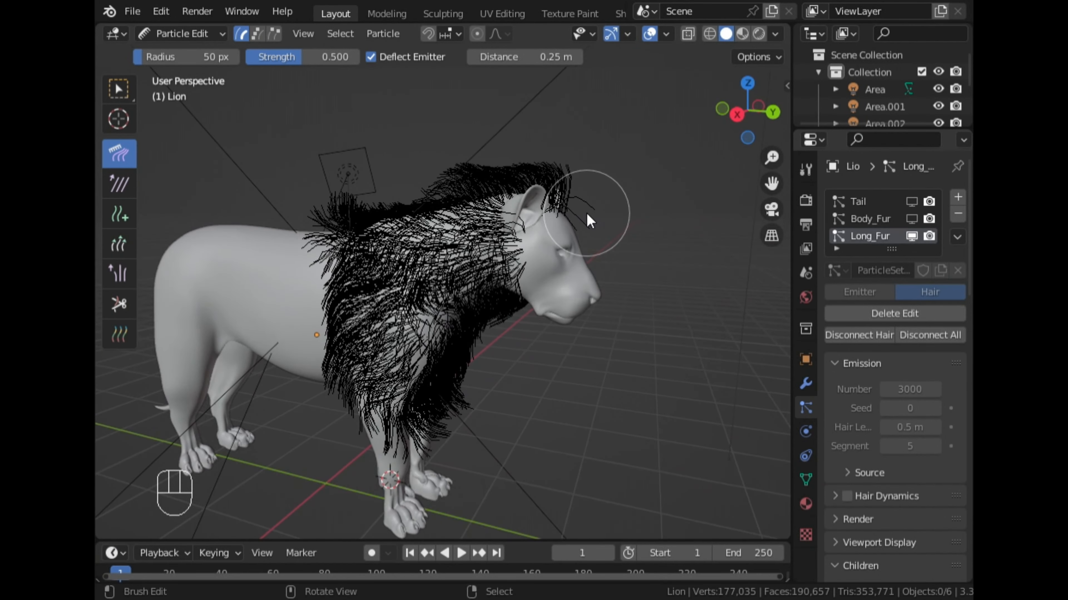
{"action": "key", "text": "ctrl+Tab"}
{"action": "left_click", "coordinate": [410, 218]}
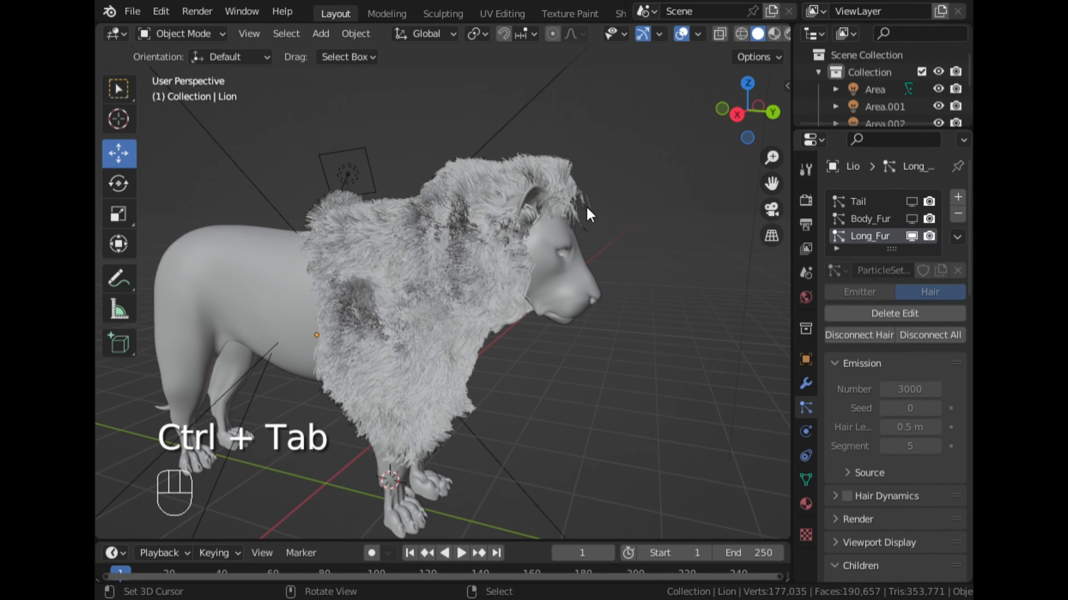
{"action": "middle_click_drag", "start_coordinate": [583, 210], "coordinate": [374, 205]}
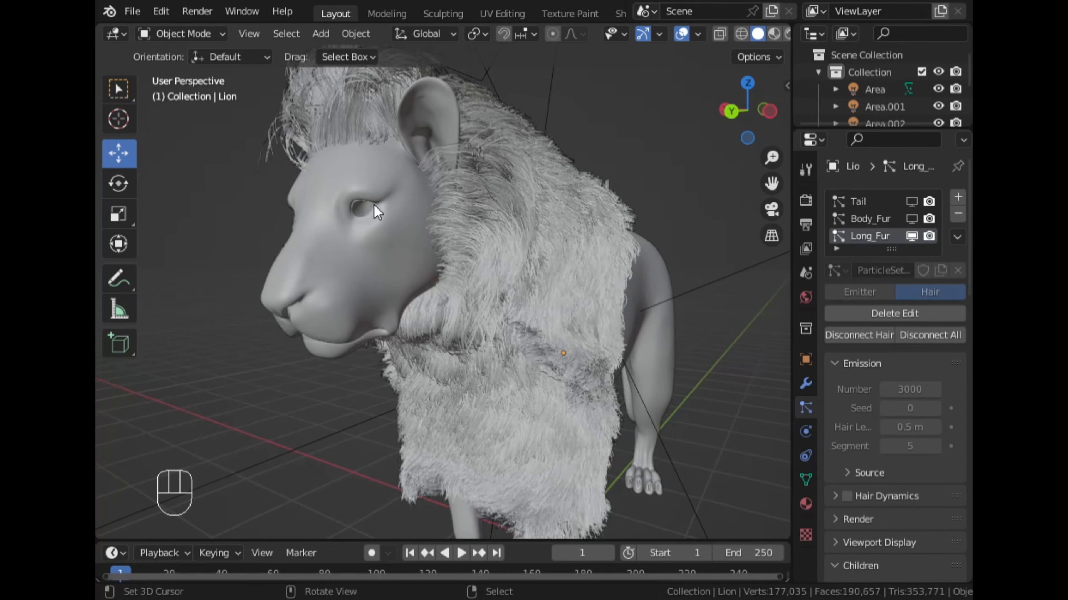
{"action": "scroll", "coordinate": [373, 205], "scroll_direction": "down", "scroll_amount": 3}
{"action": "scroll", "coordinate": [748, 42], "scroll_direction": "down", "scroll_amount": 2}
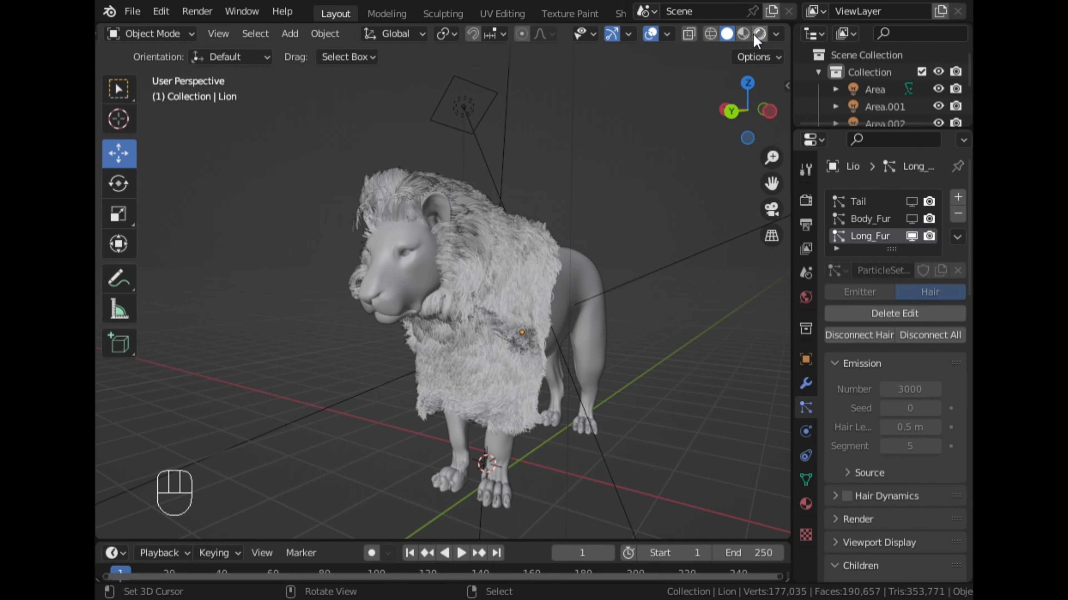
{"action": "left_click", "coordinate": [743, 34]}
{"action": "scroll", "coordinate": [613, 236], "scroll_direction": "up", "scroll_amount": 3}
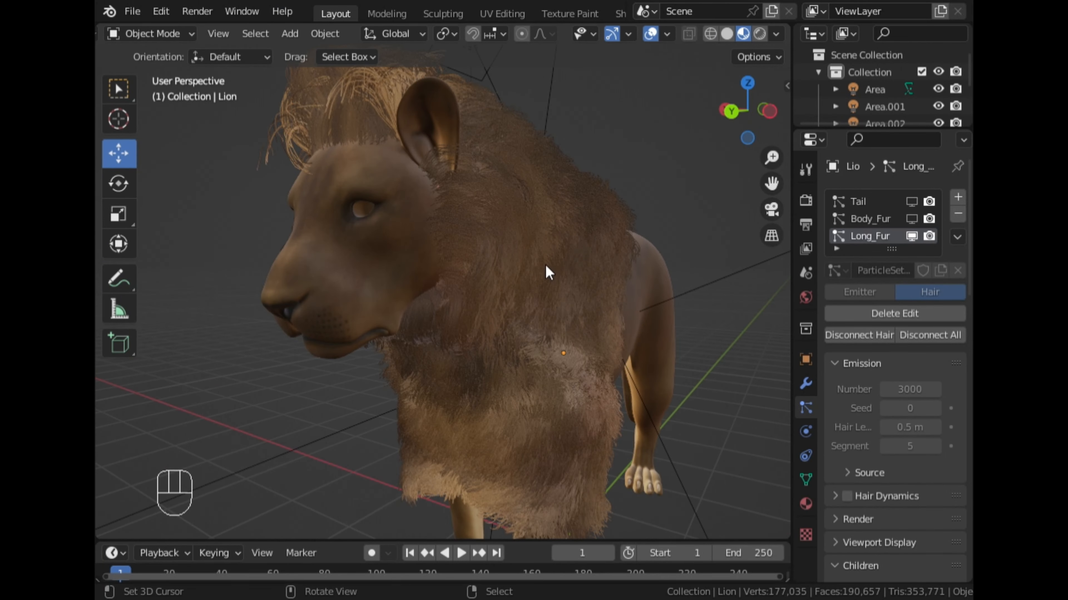
{"action": "middle_click_drag", "start_coordinate": [544, 266], "coordinate": [736, 217]}
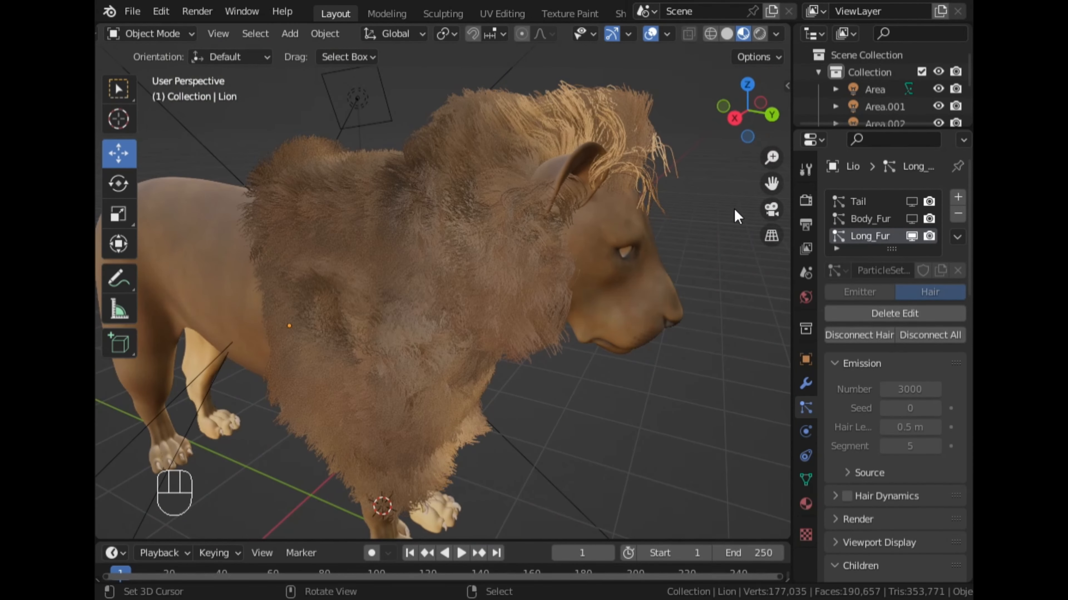
- Inspect the mane in Rendered shading from both sides, in close-up and from the front of the lion
{"action": "left_click", "coordinate": [759, 35]}
{"action": "middle_click_drag", "start_coordinate": [720, 216], "coordinate": [537, 231]}
{"action": "middle_click_drag", "start_coordinate": [592, 333], "coordinate": [577, 443]}
{"action": "middle_click_drag", "start_coordinate": [573, 272], "coordinate": [591, 286]}
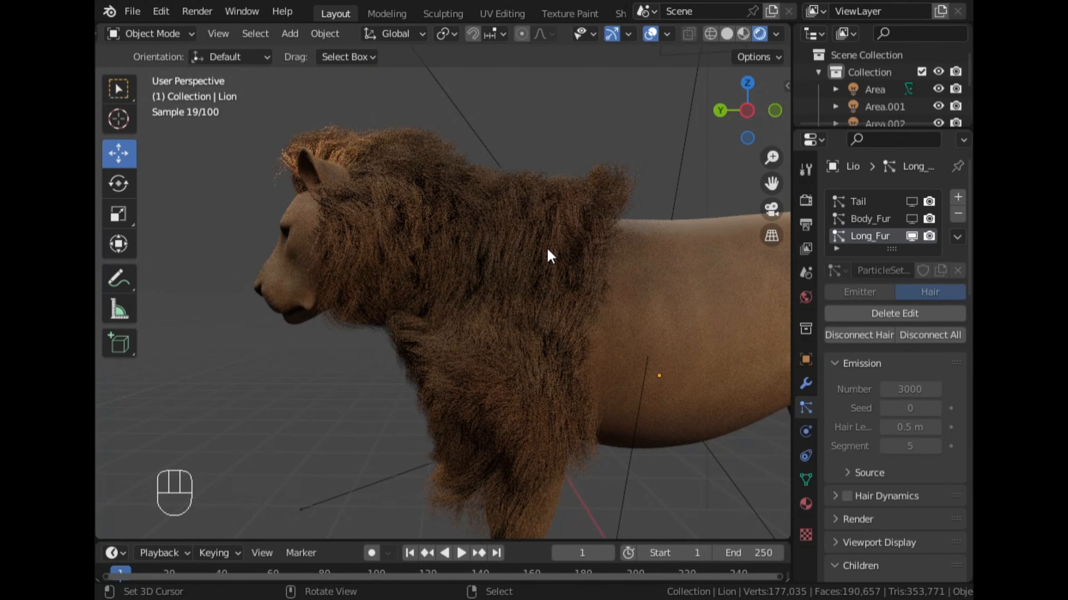
{"action": "scroll", "coordinate": [548, 256], "scroll_direction": "up", "scroll_amount": 5}
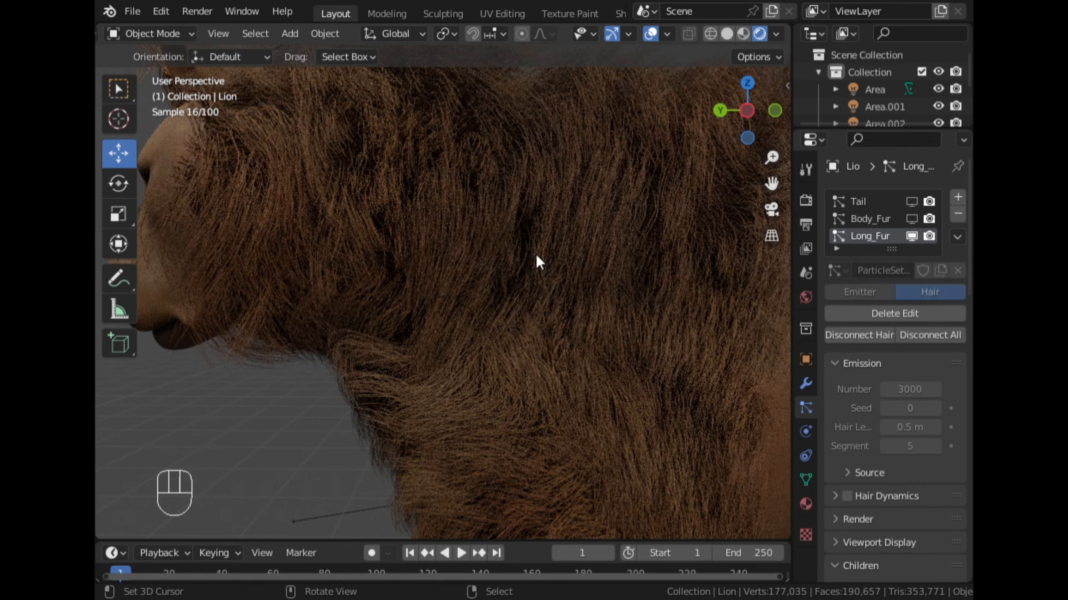
{"action": "scroll", "coordinate": [534, 256], "scroll_direction": "down", "scroll_amount": 5}
{"action": "middle_click_drag", "start_coordinate": [427, 268], "coordinate": [500, 269]}
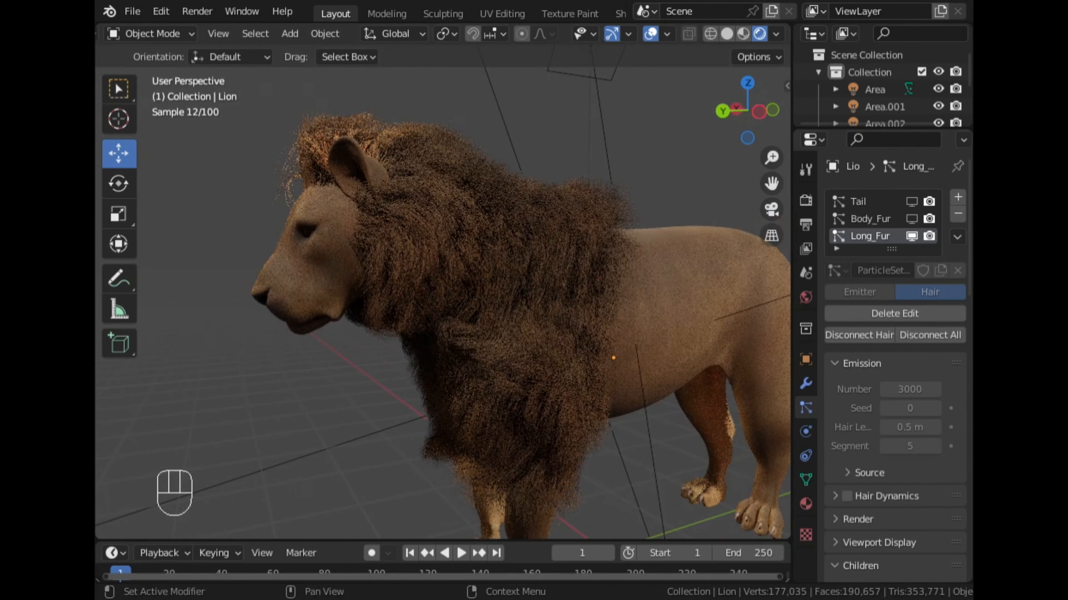
{"action": "middle_click_drag", "start_coordinate": [461, 197], "coordinate": [515, 195]}
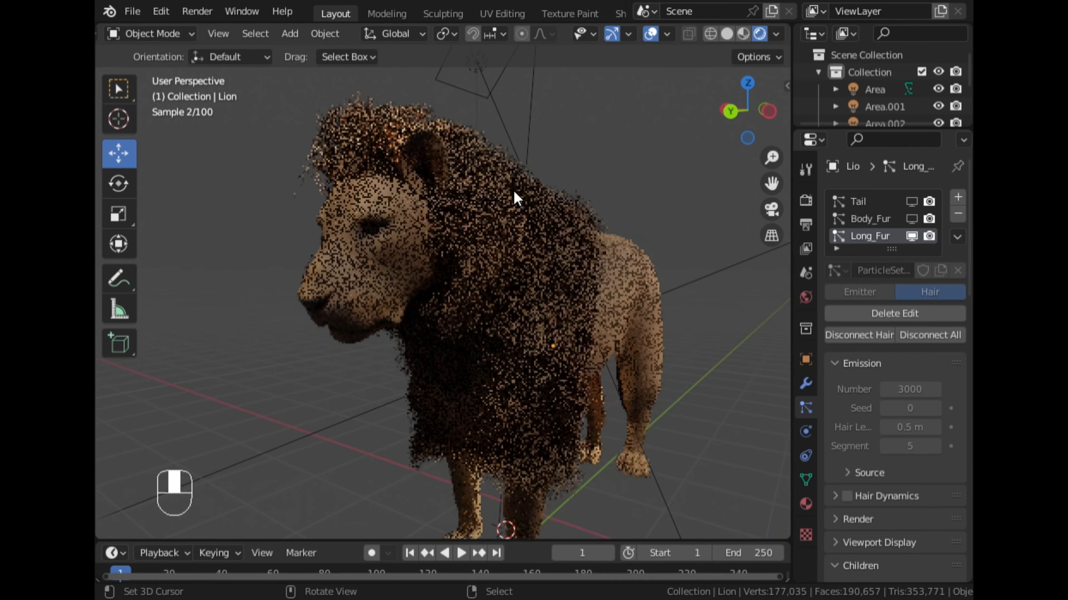
{"action": "middle_click_drag", "start_coordinate": [381, 240], "coordinate": [562, 291]}
- Return to solid shading and put the lion back into Particle Edit mode
{"action": "left_click", "coordinate": [726, 34]}
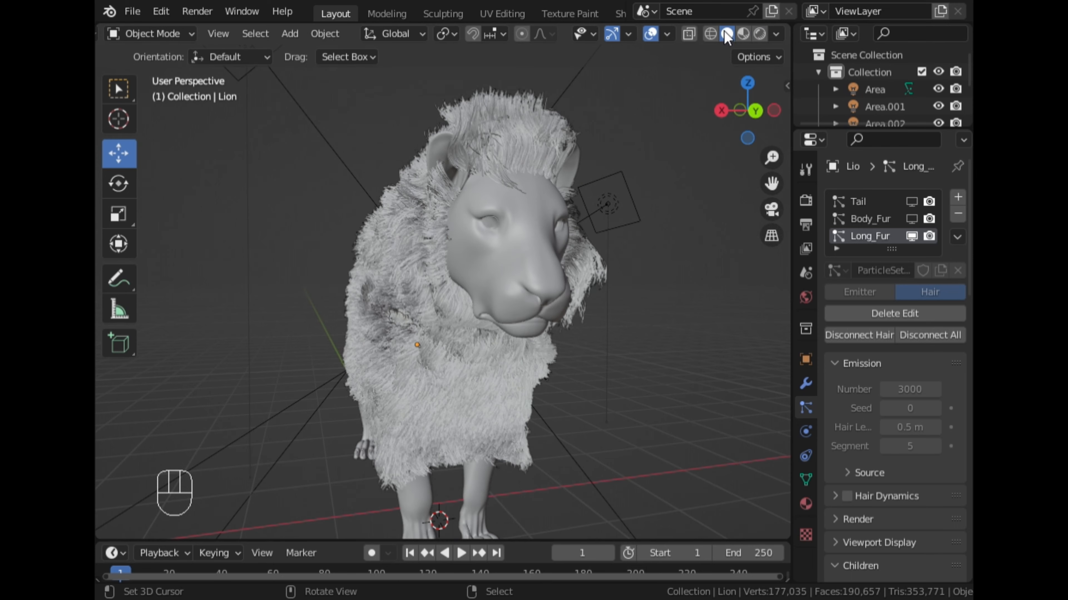
{"action": "left_click", "coordinate": [149, 35]}
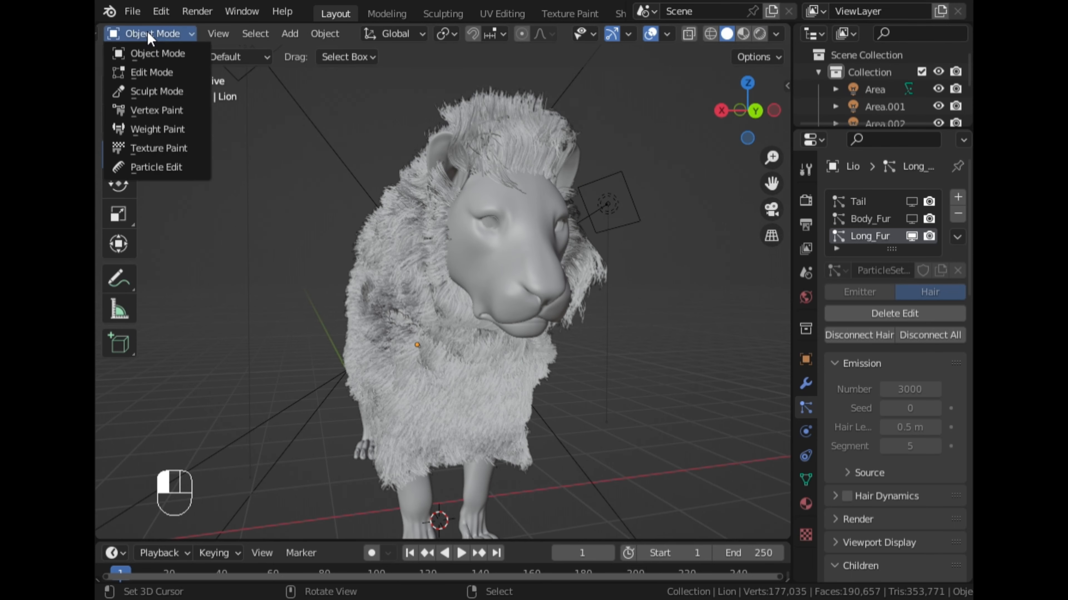
{"action": "left_click", "coordinate": [183, 170]}
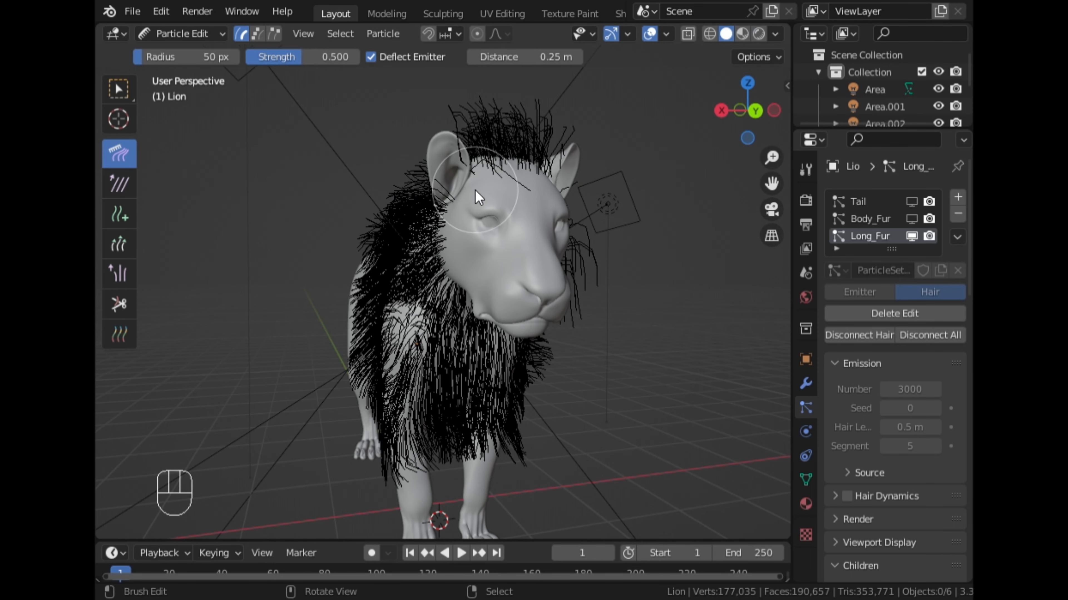
- Grow the hairs on the crest, cheek and throat of the mane with the Length brush at 50 px radius and 0.500 strength
{"action": "left_click", "coordinate": [754, 113]}
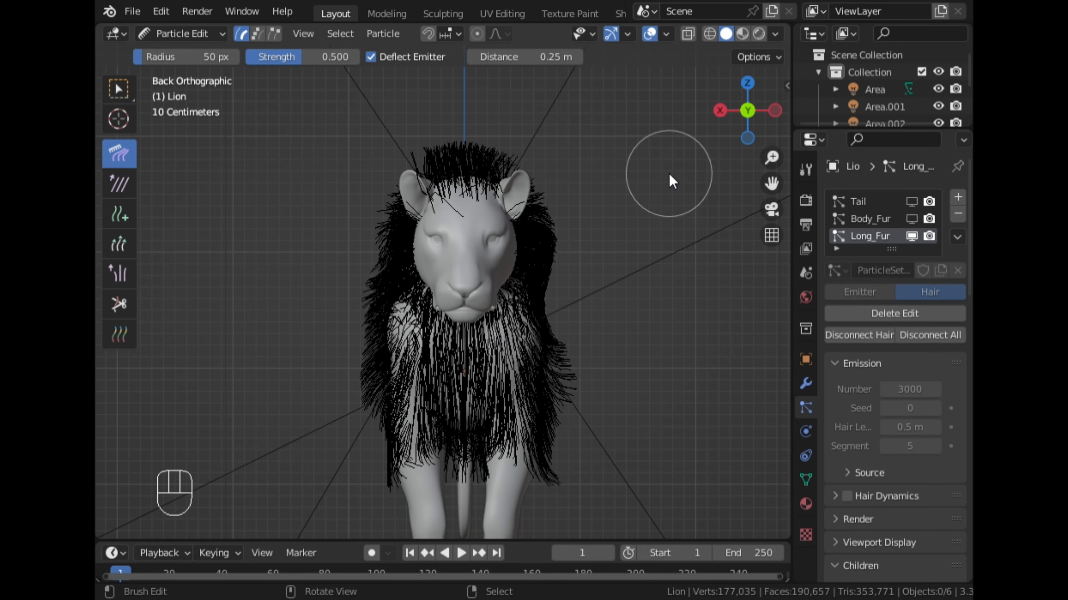
{"action": "middle_click_drag", "start_coordinate": [670, 179], "coordinate": [337, 263]}
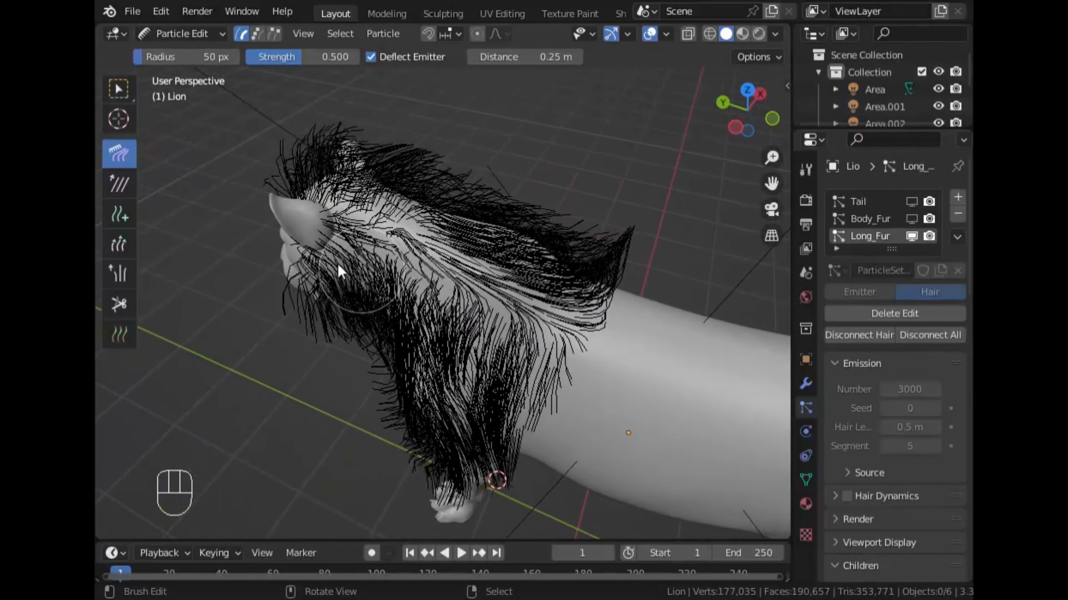
{"action": "left_click", "coordinate": [118, 243]}
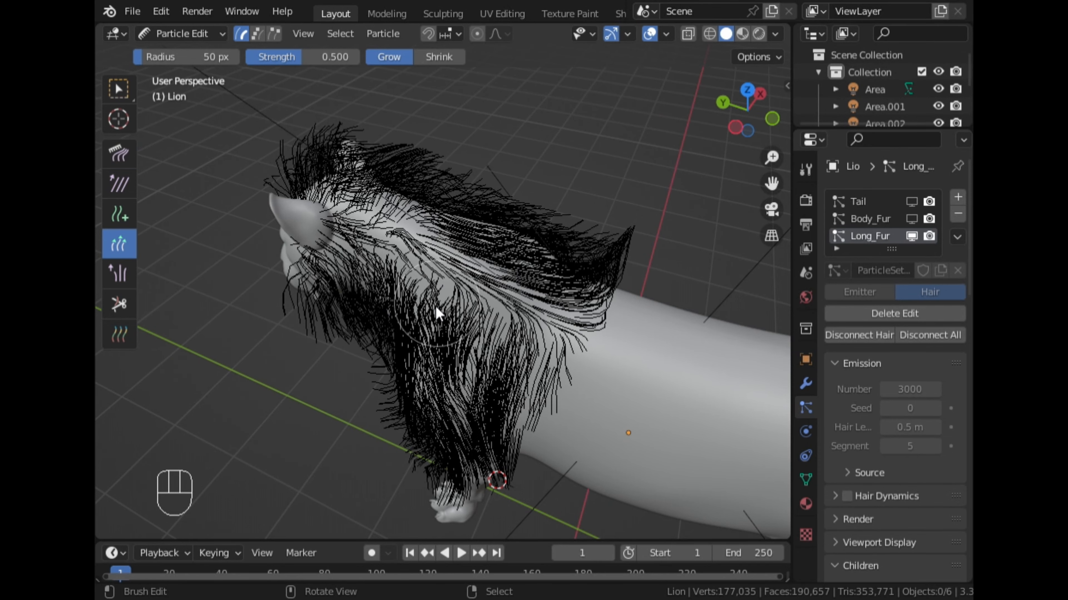
{"action": "middle_click_drag", "start_coordinate": [434, 305], "coordinate": [454, 238]}
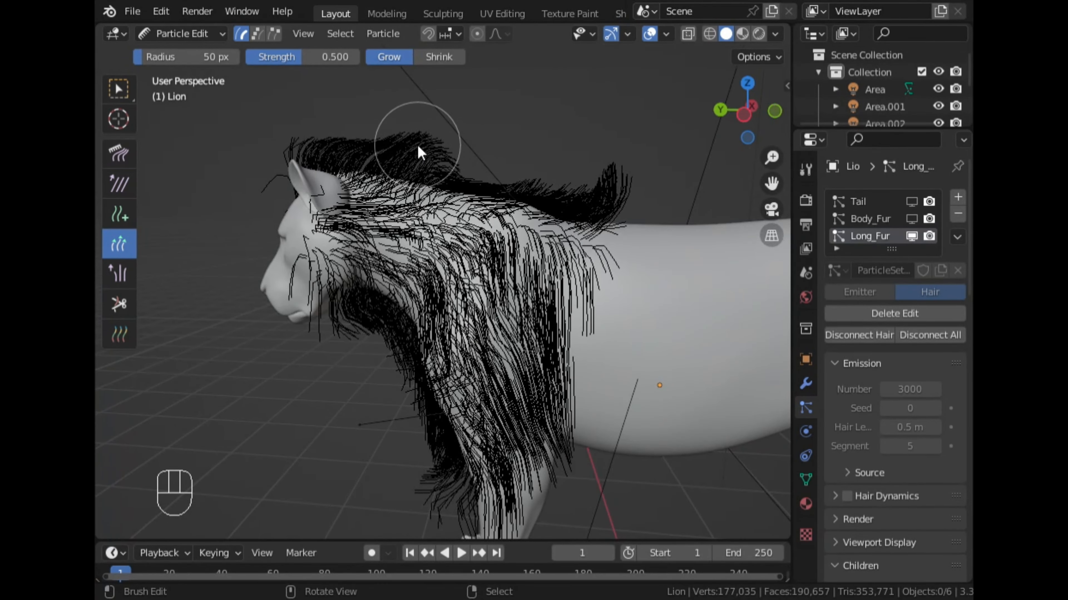
{"action": "mouse_move", "coordinate": [414, 141]}
{"action": "left_mouse_down"}
{"action": "mouse_move", "coordinate": [433, 148]}
{"action": "mouse_move", "coordinate": [438, 167]}
{"action": "mouse_move", "coordinate": [348, 148]}
{"action": "left_mouse_up"}
{"action": "mouse_move", "coordinate": [352, 303]}
{"action": "middle_mouse_down"}
{"action": "mouse_move", "coordinate": [317, 370]}
{"action": "mouse_move", "coordinate": [332, 301]}
{"action": "middle_mouse_up"}
{"action": "left_click_drag", "start_coordinate": [335, 288], "coordinate": [317, 341]}
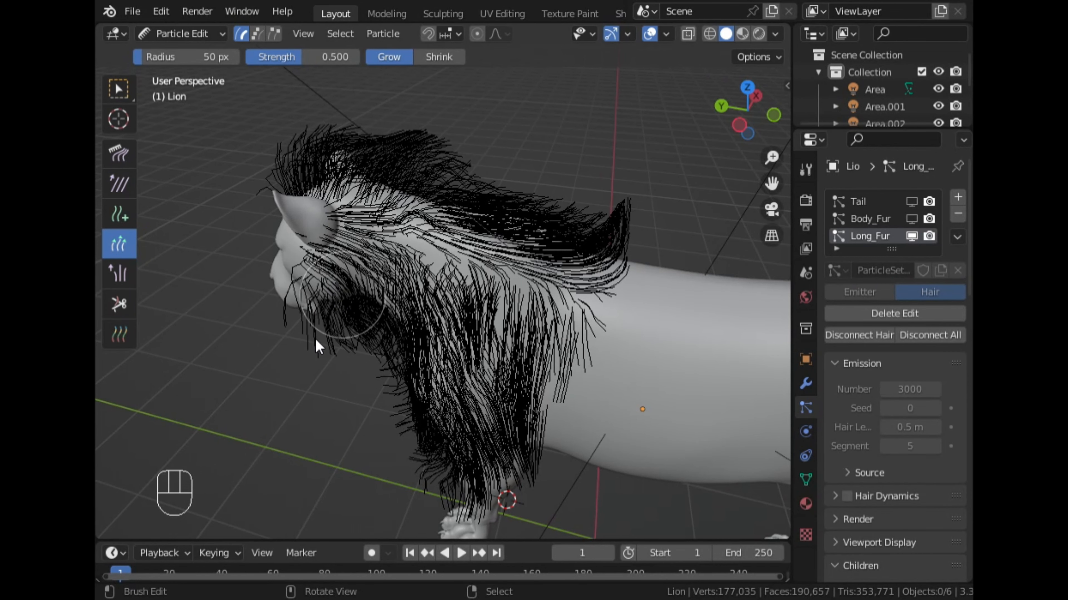
{"action": "mouse_move", "coordinate": [317, 341]}
{"action": "middle_mouse_down"}
{"action": "mouse_move", "coordinate": [453, 334]}
{"action": "mouse_move", "coordinate": [667, 122]}
{"action": "middle_mouse_up"}
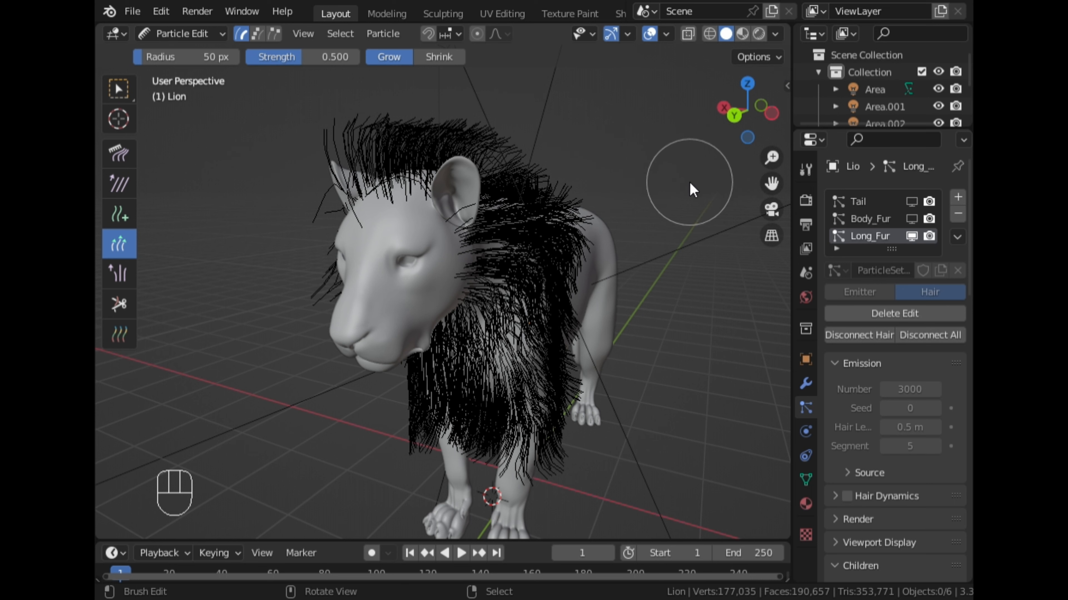
- Check the Length brush's particle editing options, including X mirroring and the preserved strand lengths and root positions
{"action": "key", "text": "n"}
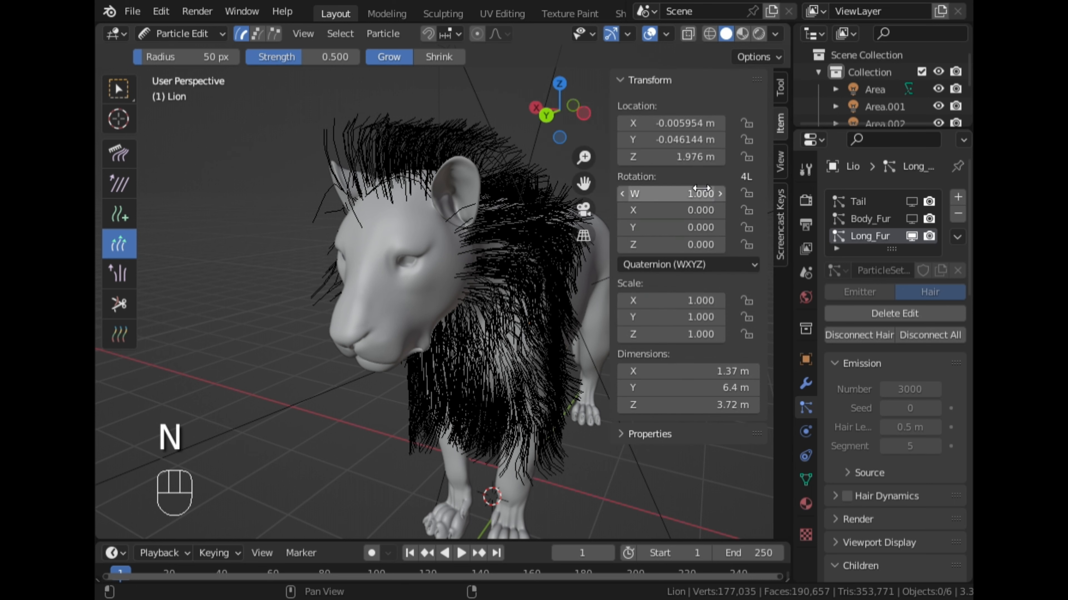
{"action": "left_click", "coordinate": [779, 86]}
{"action": "left_click", "coordinate": [660, 218]}
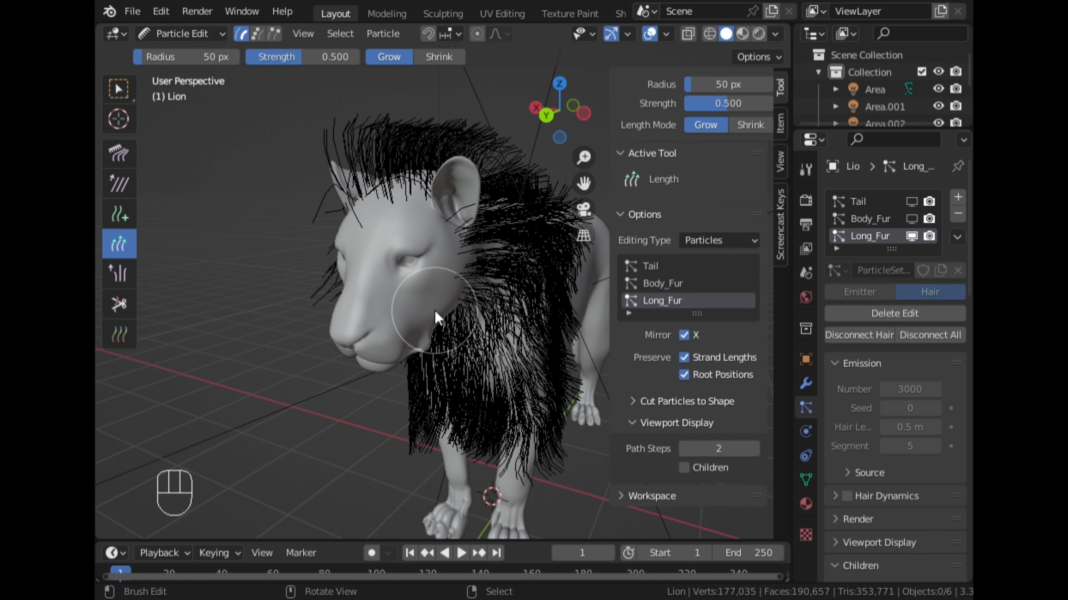
{"action": "key", "text": "n"}
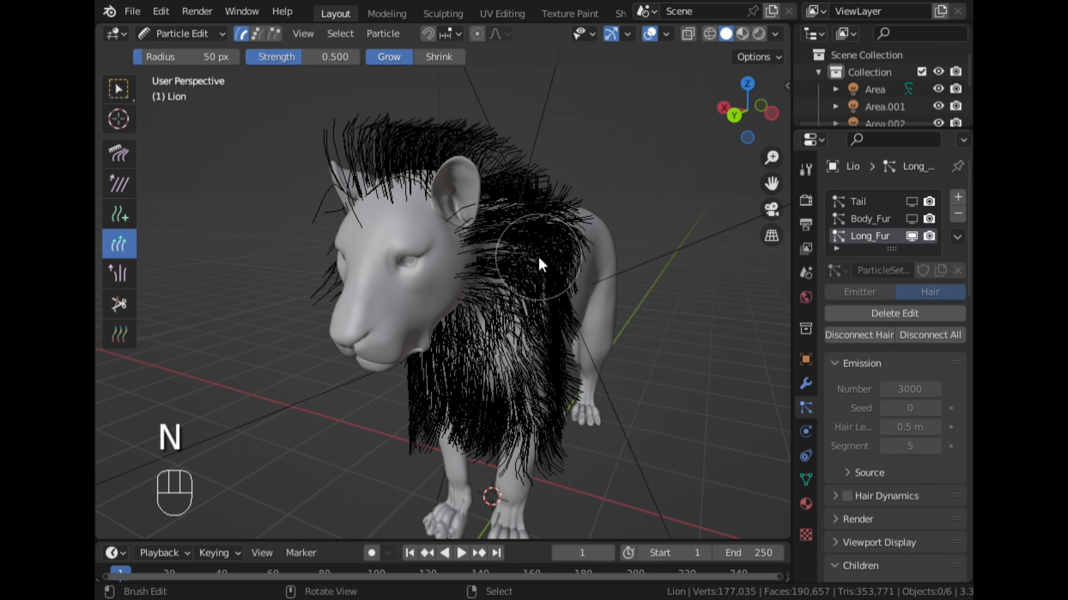
- Grow the hairs along both sides of the mane beside the lion's face with the Length brush at 0.500 strength
{"action": "middle_click_drag", "start_coordinate": [578, 312], "coordinate": [632, 303]}
{"action": "left_click_drag", "start_coordinate": [560, 302], "coordinate": [551, 295]}
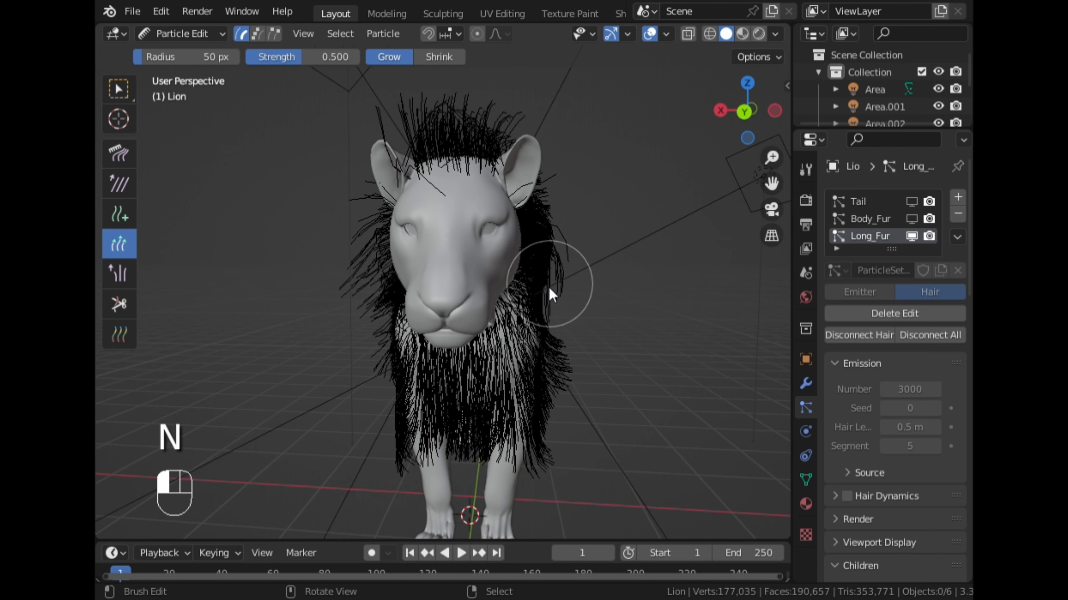
{"action": "middle_click_drag", "start_coordinate": [536, 298], "coordinate": [543, 307]}
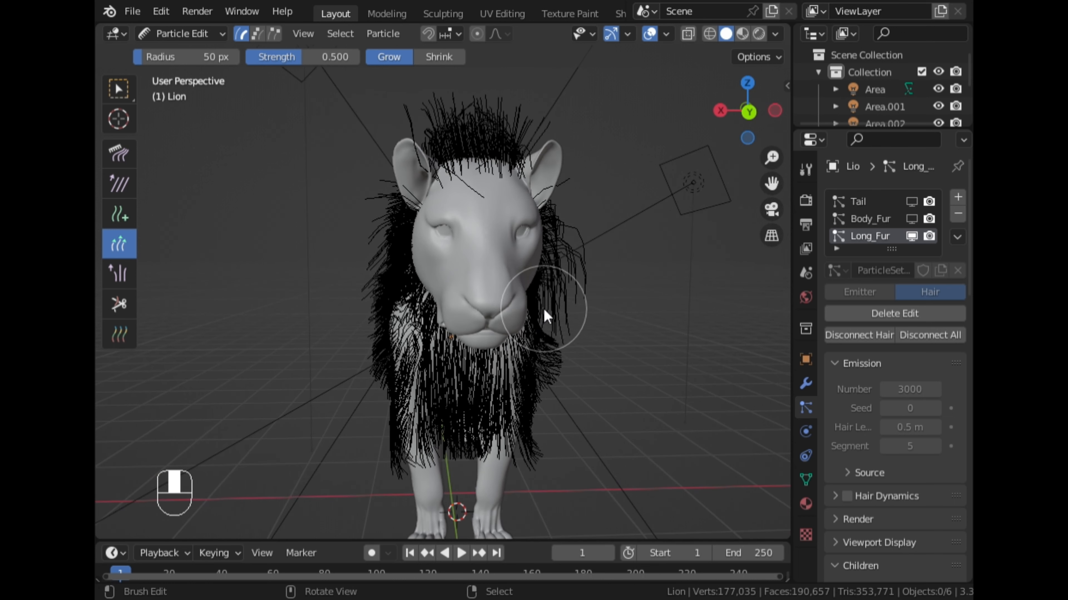
{"action": "mouse_move", "coordinate": [396, 286]}
{"action": "left_mouse_down"}
{"action": "mouse_move", "coordinate": [377, 282]}
{"action": "mouse_move", "coordinate": [388, 293]}
{"action": "mouse_move", "coordinate": [393, 272]}
{"action": "left_mouse_up"}
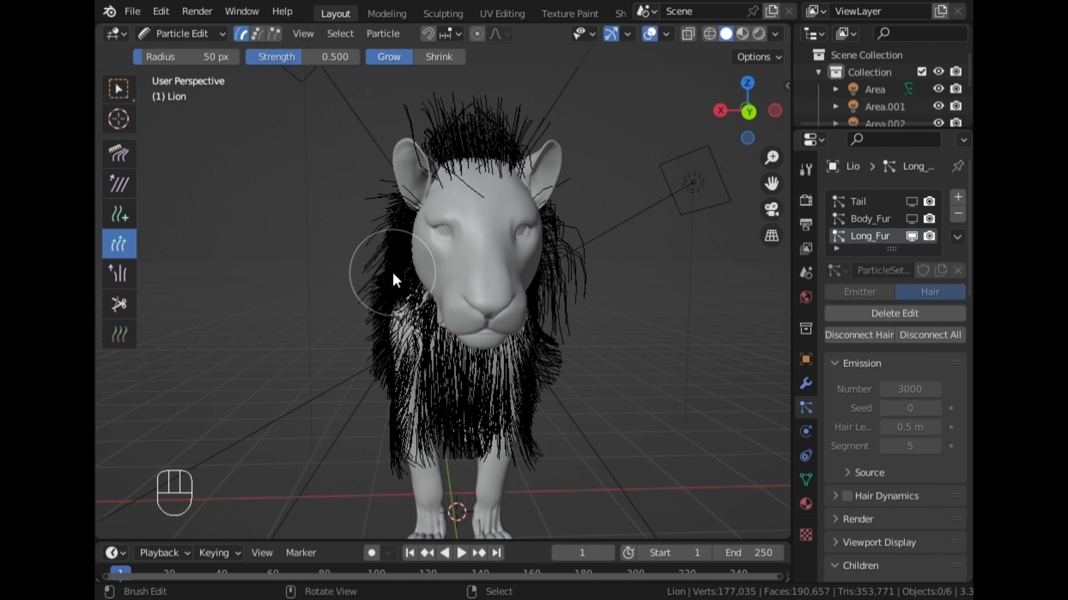
{"action": "middle_click_drag", "start_coordinate": [393, 272], "coordinate": [487, 225]}
{"action": "mouse_move", "coordinate": [487, 225]}
{"action": "left_mouse_down"}
{"action": "mouse_move", "coordinate": [459, 229]}
{"action": "mouse_move", "coordinate": [471, 243]}
{"action": "left_mouse_up"}
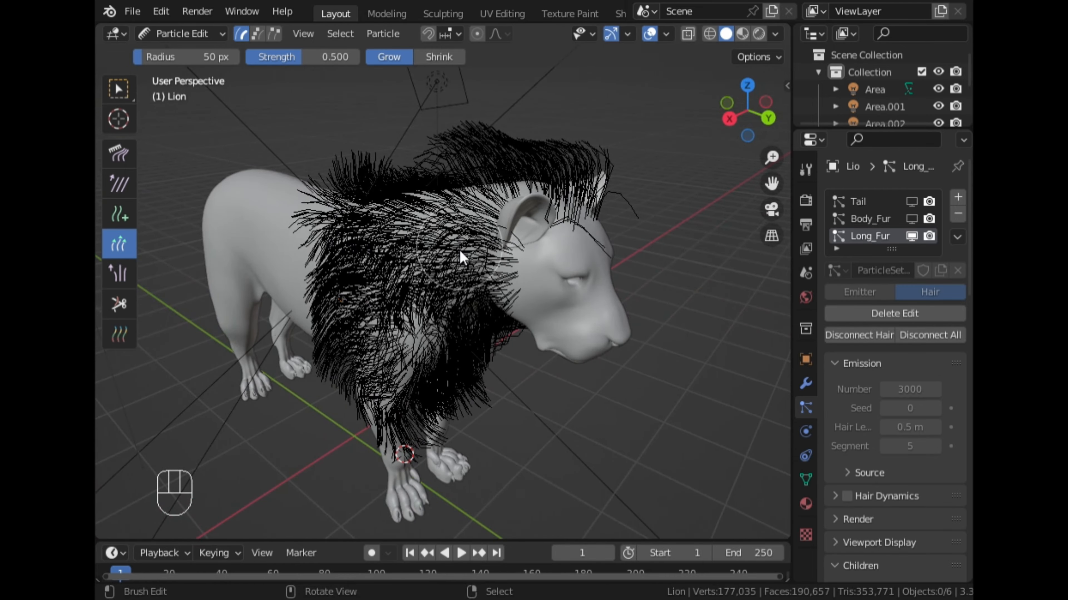
{"action": "mouse_move", "coordinate": [471, 243]}
{"action": "middle_mouse_down"}
{"action": "mouse_move", "coordinate": [370, 310]}
{"action": "mouse_move", "coordinate": [396, 300]}
{"action": "mouse_move", "coordinate": [333, 220]}
{"action": "middle_mouse_up"}
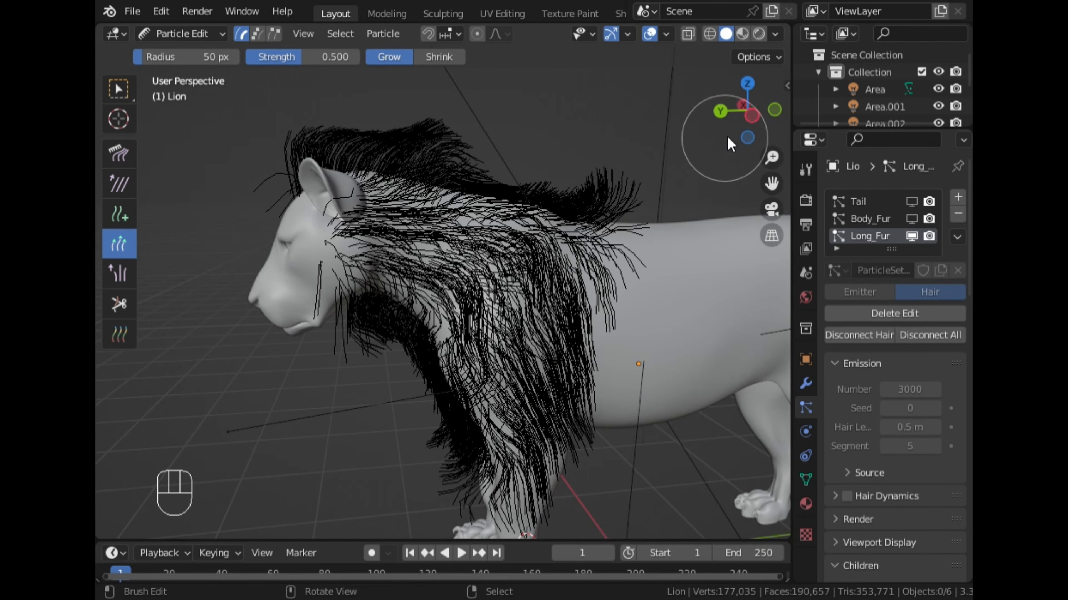
- From the Left orthographic view, lengthen the crest, neck and chest hairs of the mane
{"action": "left_click", "coordinate": [755, 116]}
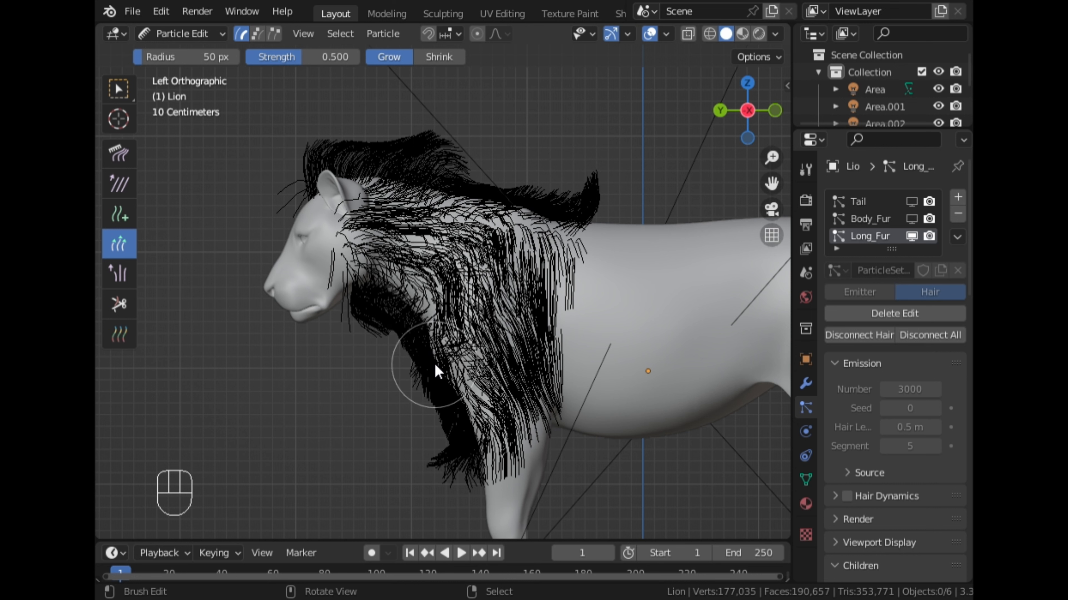
{"action": "left_click_drag", "start_coordinate": [445, 293], "coordinate": [432, 340]}
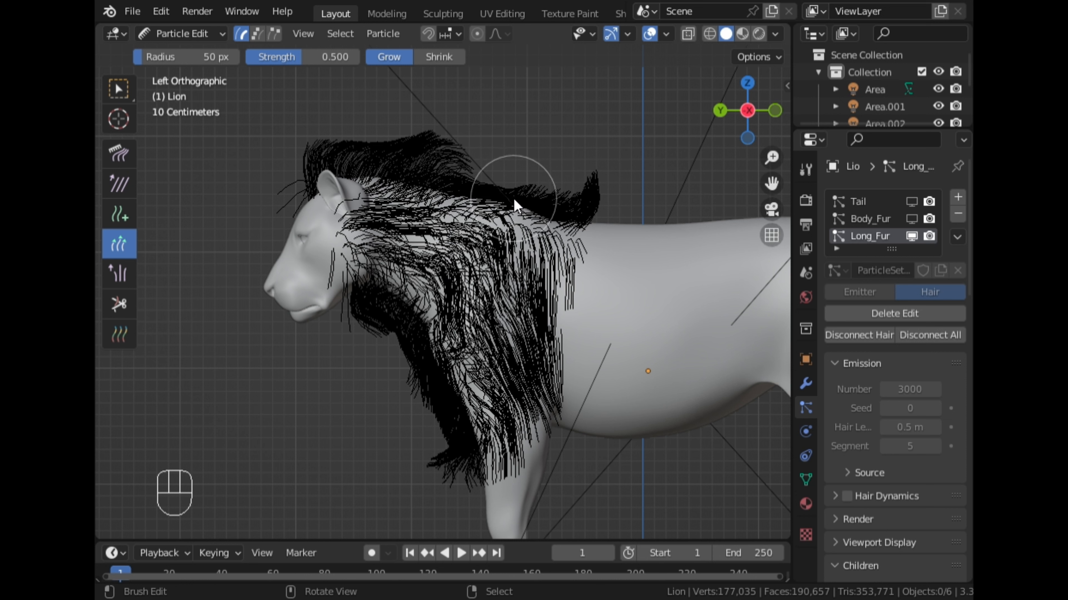
{"action": "left_click_drag", "start_coordinate": [533, 201], "coordinate": [473, 181]}
{"action": "mouse_move", "coordinate": [346, 134]}
{"action": "left_mouse_down"}
{"action": "mouse_move", "coordinate": [417, 159]}
{"action": "mouse_move", "coordinate": [480, 206]}
{"action": "left_mouse_up"}
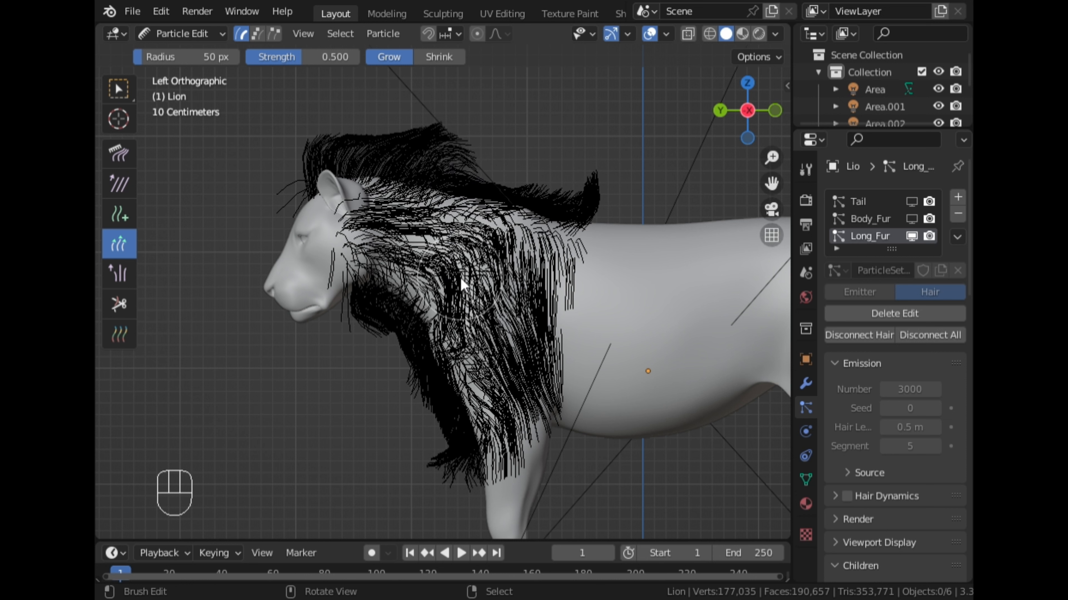
{"action": "left_click_drag", "start_coordinate": [461, 278], "coordinate": [449, 344]}
- Facing the lion in Back orthographic view, grow the outer mane on both sides, the crown near the ear and the lower chest hairs
{"action": "mouse_move", "coordinate": [449, 343]}
{"action": "middle_mouse_down"}
{"action": "mouse_move", "coordinate": [436, 331]}
{"action": "mouse_move", "coordinate": [602, 327]}
{"action": "middle_mouse_up"}
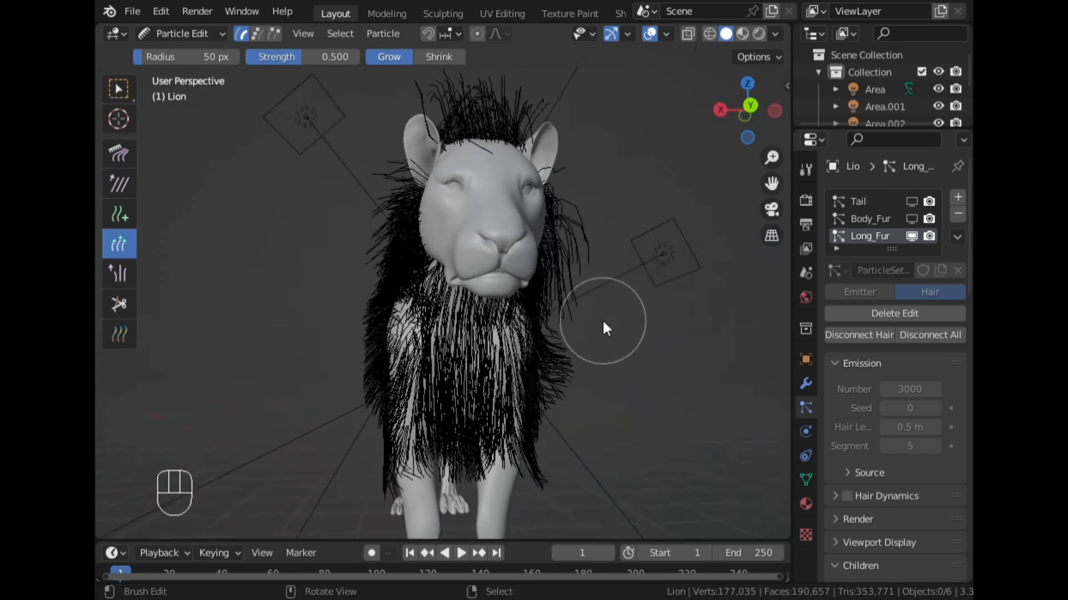
{"action": "left_click", "coordinate": [755, 108]}
{"action": "mouse_move", "coordinate": [378, 301]}
{"action": "left_mouse_down"}
{"action": "mouse_move", "coordinate": [357, 304]}
{"action": "mouse_move", "coordinate": [360, 332]}
{"action": "mouse_move", "coordinate": [370, 311]}
{"action": "mouse_move", "coordinate": [373, 324]}
{"action": "left_mouse_up"}
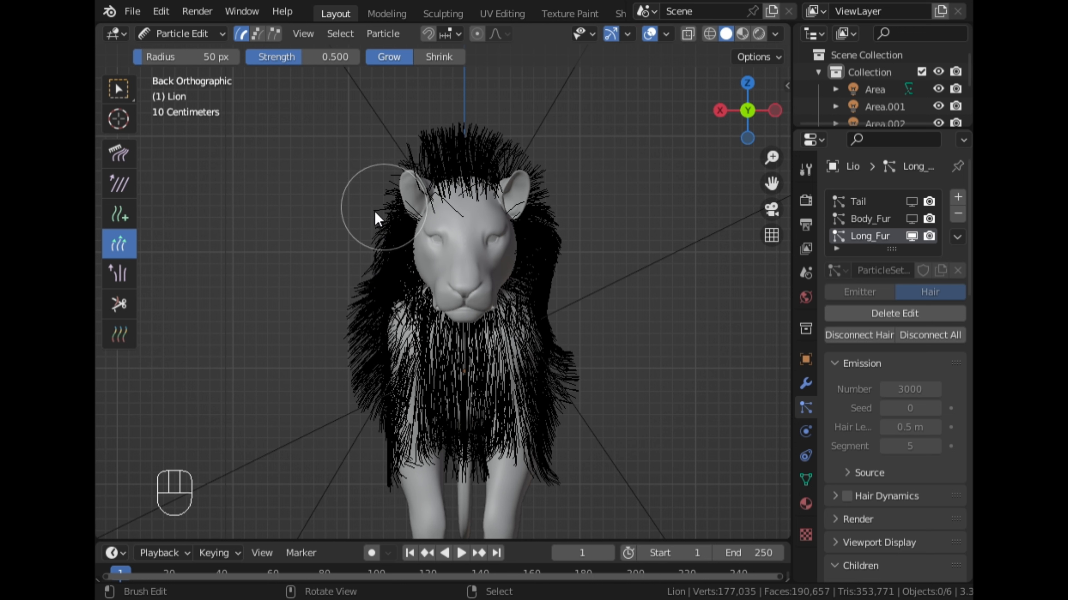
{"action": "mouse_move", "coordinate": [373, 210]}
{"action": "left_mouse_down"}
{"action": "mouse_move", "coordinate": [369, 234]}
{"action": "mouse_move", "coordinate": [391, 248]}
{"action": "mouse_move", "coordinate": [362, 243]}
{"action": "left_mouse_up"}
{"action": "left_click_drag", "start_coordinate": [550, 281], "coordinate": [554, 270]}
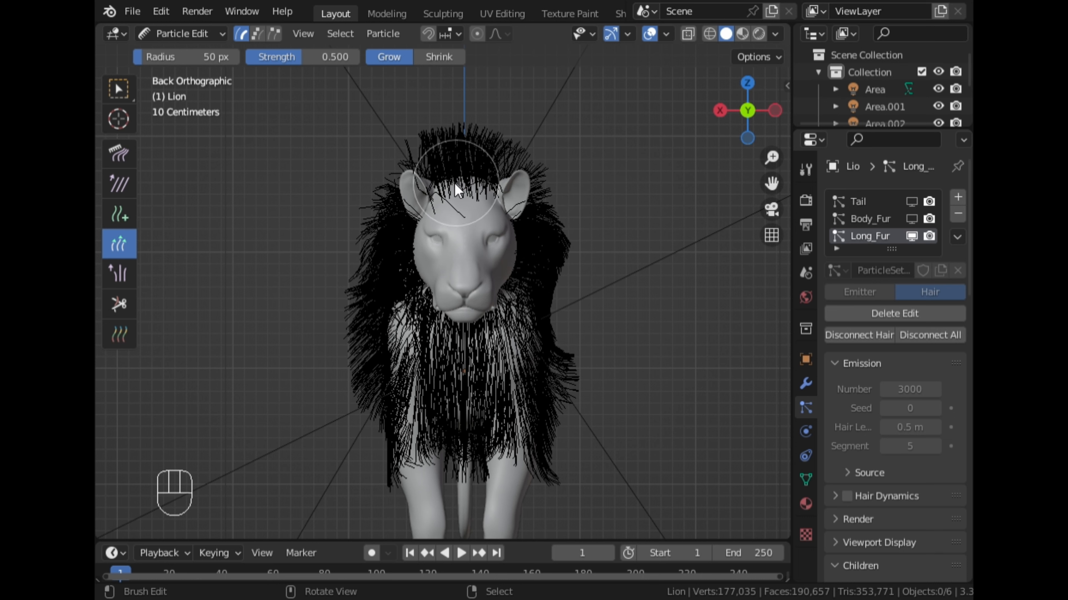
{"action": "mouse_move", "coordinate": [422, 180]}
{"action": "left_mouse_down"}
{"action": "mouse_move", "coordinate": [389, 173]}
{"action": "mouse_move", "coordinate": [379, 185]}
{"action": "left_mouse_up"}
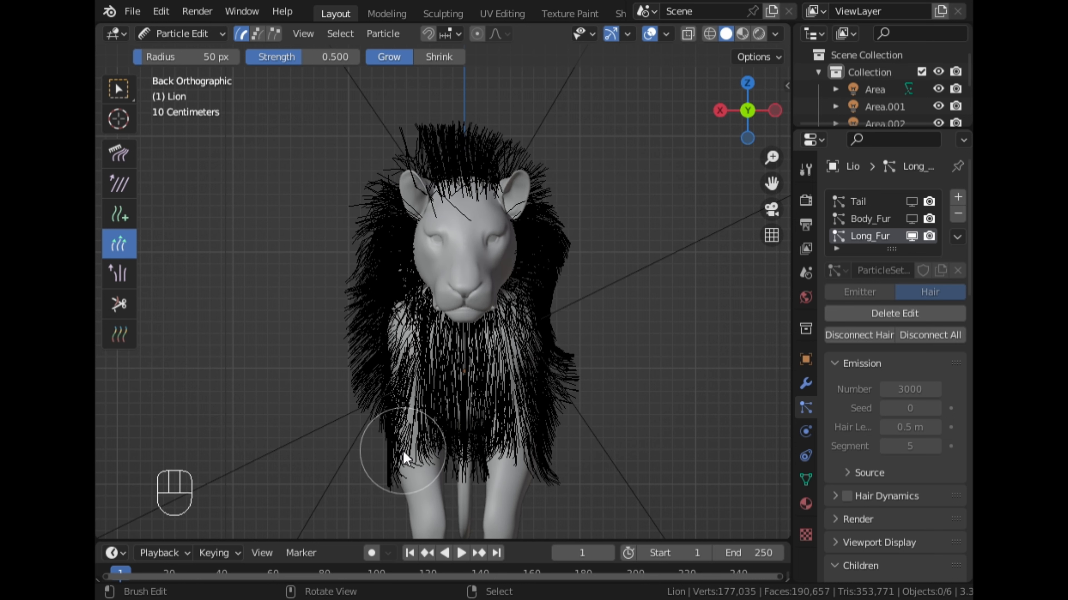
{"action": "left_click_drag", "start_coordinate": [385, 439], "coordinate": [452, 429]}
- Switch to Object Mode and inspect the lengthened mane from the front and the side
{"action": "scroll", "coordinate": [422, 424], "scroll_direction": "down", "scroll_amount": 2}
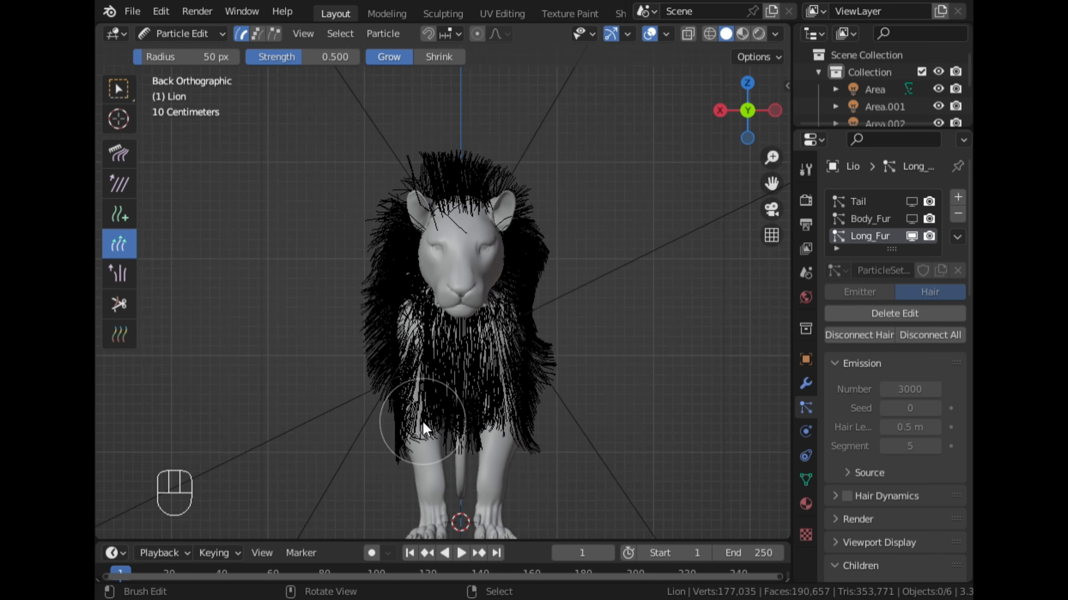
{"action": "left_click", "coordinate": [185, 33]}
{"action": "left_click", "coordinate": [181, 50]}
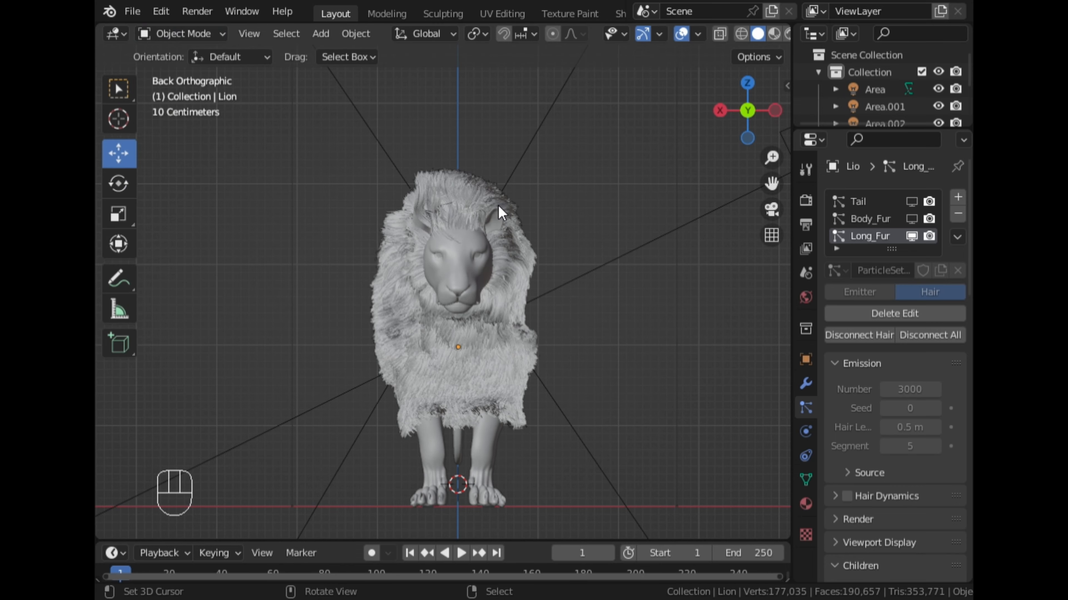
{"action": "middle_click_drag", "start_coordinate": [498, 205], "coordinate": [527, 271]}
{"action": "middle_click_drag", "start_coordinate": [666, 305], "coordinate": [361, 266]}
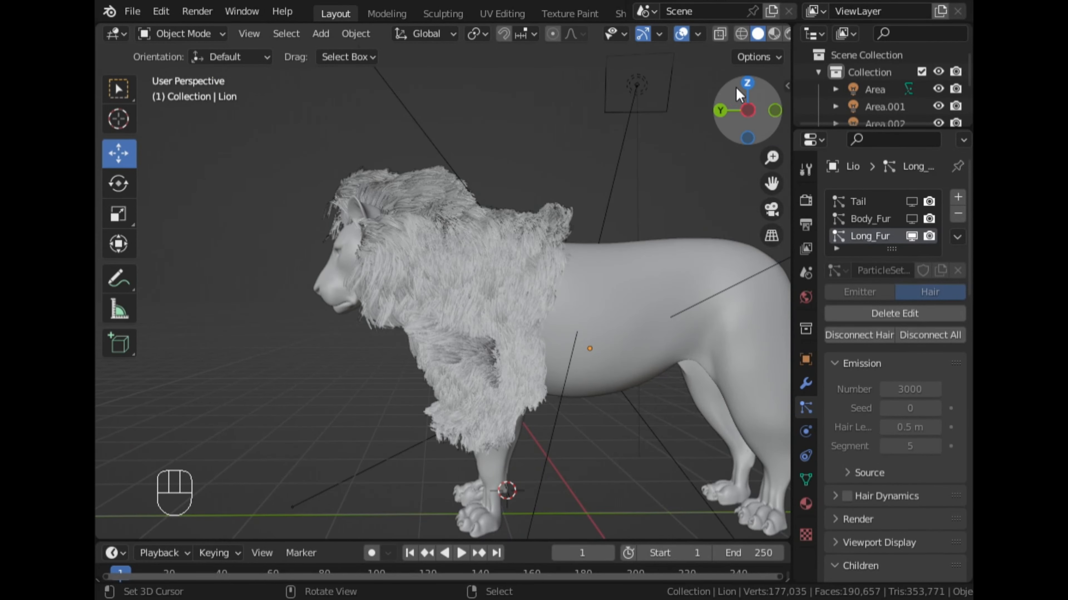
- Return to Particle Edit mode in Left orthographic view and grow the shoulder and neck hairs on the lion's left side
{"action": "left_click", "coordinate": [746, 110]}
{"action": "left_click", "coordinate": [747, 110]}
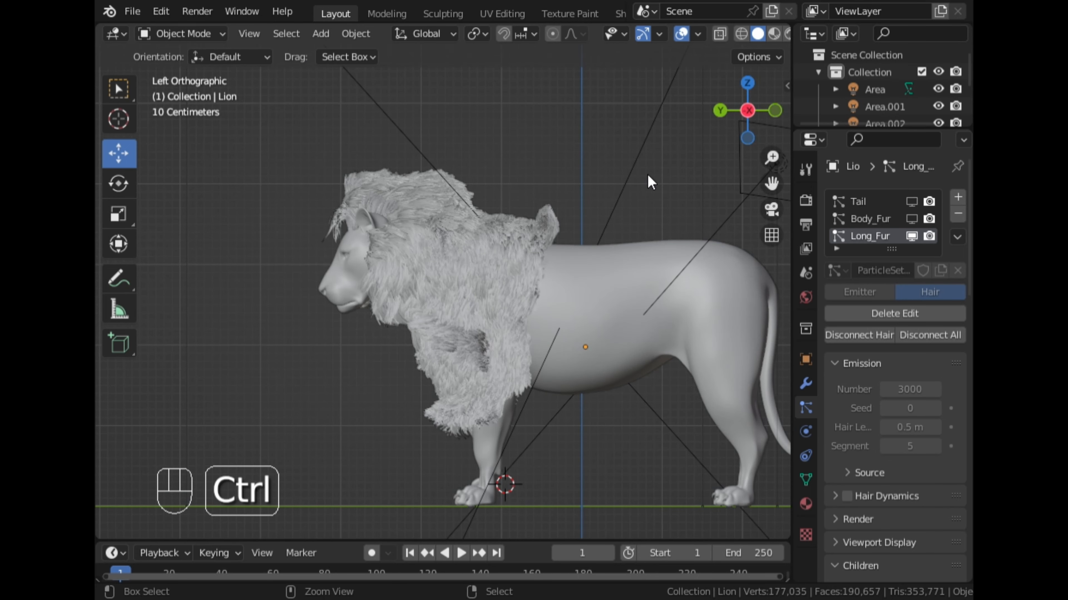
{"action": "key", "text": "ctrl+Tab"}
{"action": "left_click", "coordinate": [468, 265]}
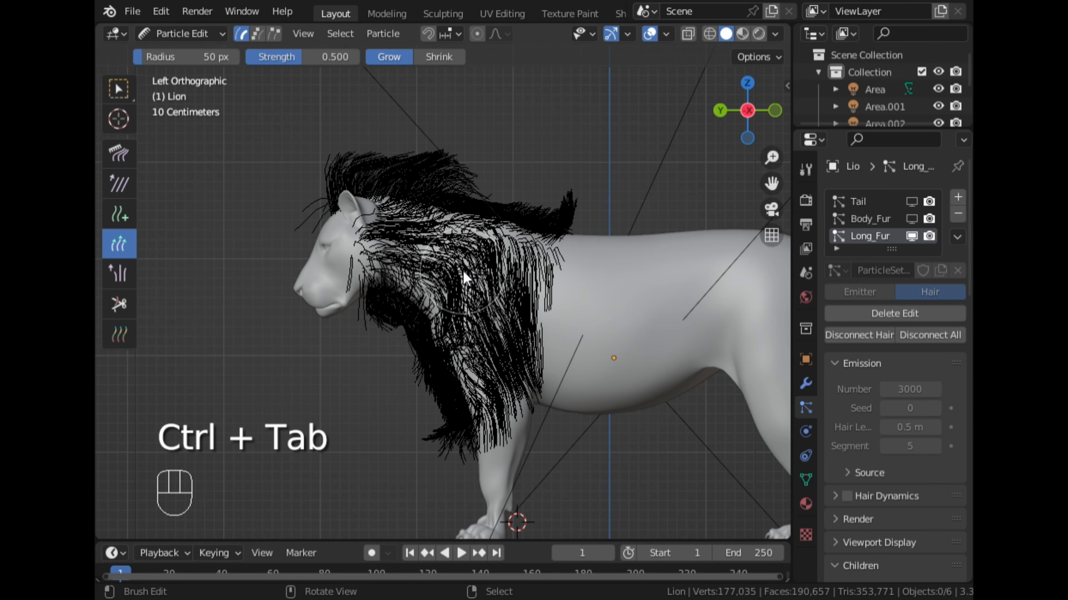
{"action": "mouse_move", "coordinate": [534, 319]}
{"action": "left_mouse_down"}
{"action": "mouse_move", "coordinate": [548, 298]}
{"action": "mouse_move", "coordinate": [550, 210]}
{"action": "mouse_move", "coordinate": [553, 231]}
{"action": "mouse_move", "coordinate": [477, 222]}
{"action": "left_mouse_up"}
- From the Right orthographic view, grow the hairs over the shoulder, neck, crest and rear edge of the mane
{"action": "left_click", "coordinate": [745, 111]}
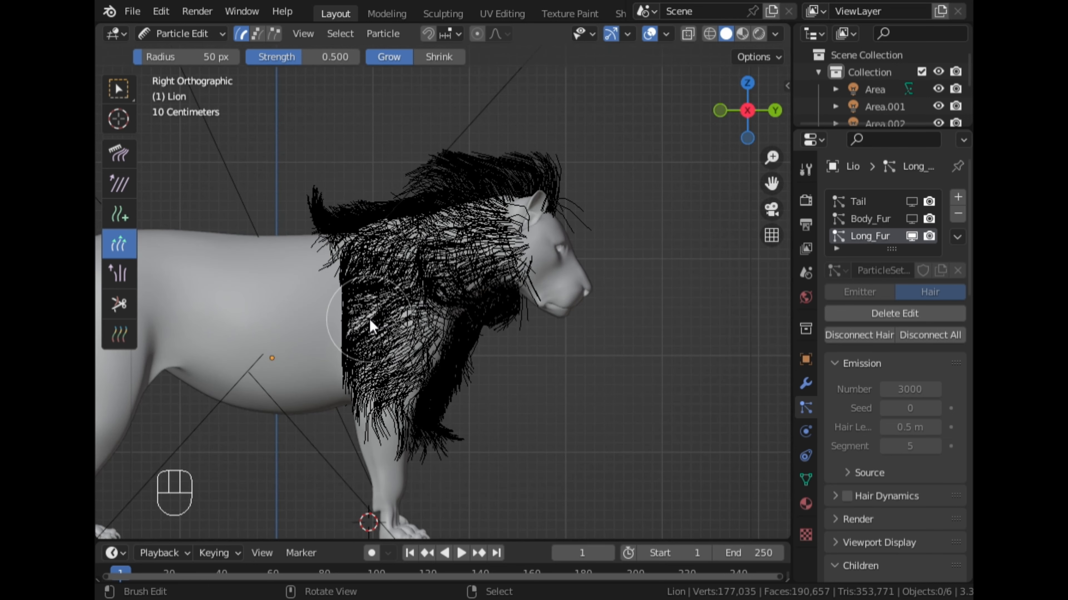
{"action": "mouse_move", "coordinate": [374, 399]}
{"action": "left_mouse_down"}
{"action": "mouse_move", "coordinate": [447, 405]}
{"action": "mouse_move", "coordinate": [463, 234]}
{"action": "mouse_move", "coordinate": [478, 248]}
{"action": "left_mouse_up"}
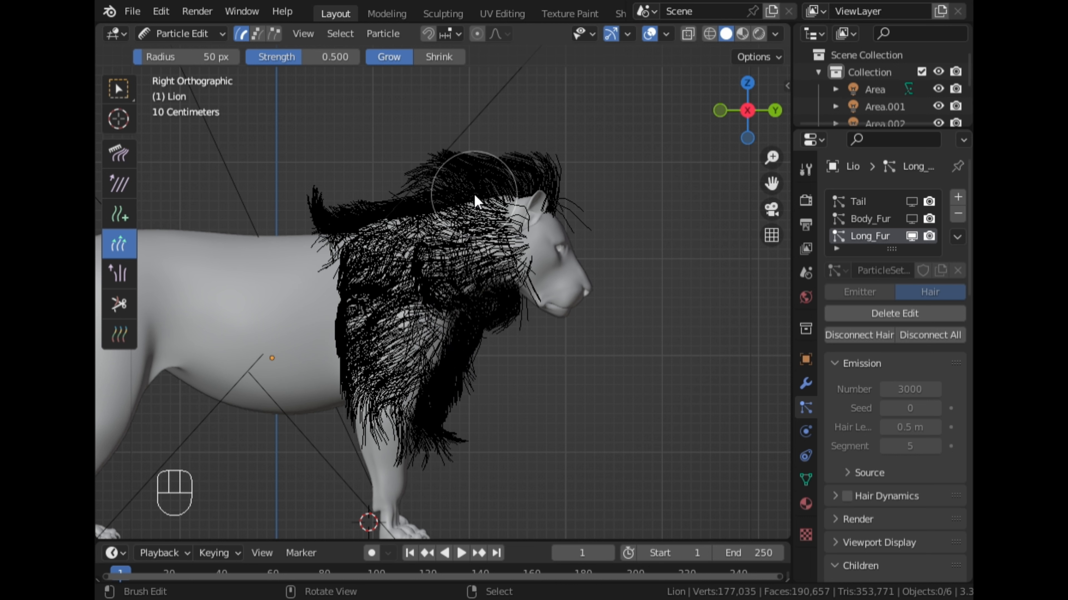
{"action": "mouse_move", "coordinate": [474, 193]}
{"action": "left_mouse_down"}
{"action": "mouse_move", "coordinate": [444, 225]}
{"action": "mouse_move", "coordinate": [496, 246]}
{"action": "mouse_move", "coordinate": [451, 307]}
{"action": "mouse_move", "coordinate": [454, 324]}
{"action": "mouse_move", "coordinate": [414, 336]}
{"action": "left_mouse_up"}
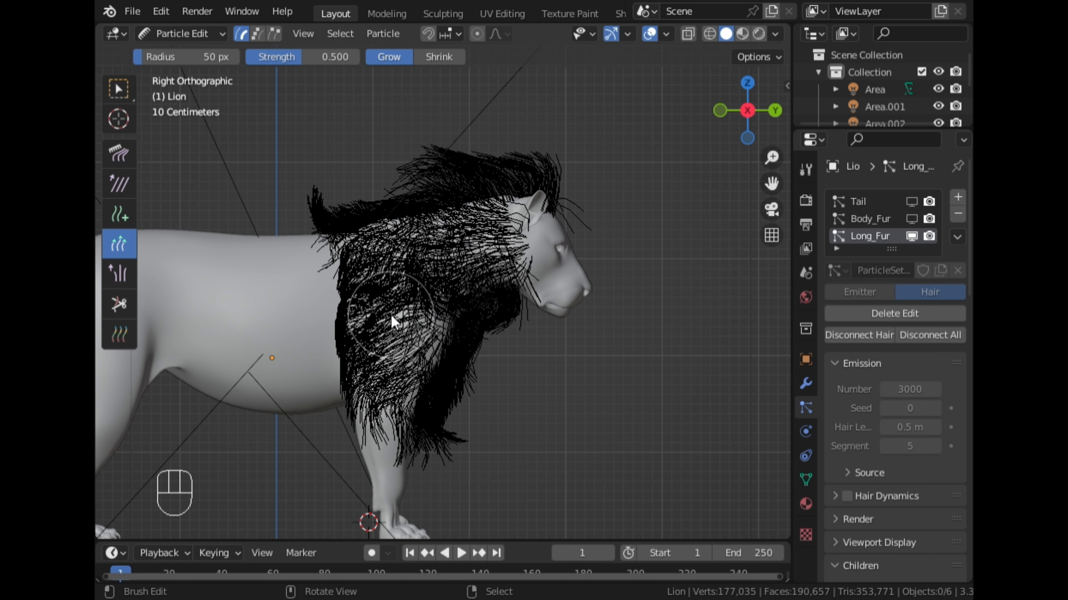
{"action": "mouse_move", "coordinate": [342, 314]}
{"action": "left_mouse_down"}
{"action": "mouse_move", "coordinate": [408, 340]}
{"action": "mouse_move", "coordinate": [372, 343]}
{"action": "mouse_move", "coordinate": [400, 394]}
{"action": "left_mouse_up"}
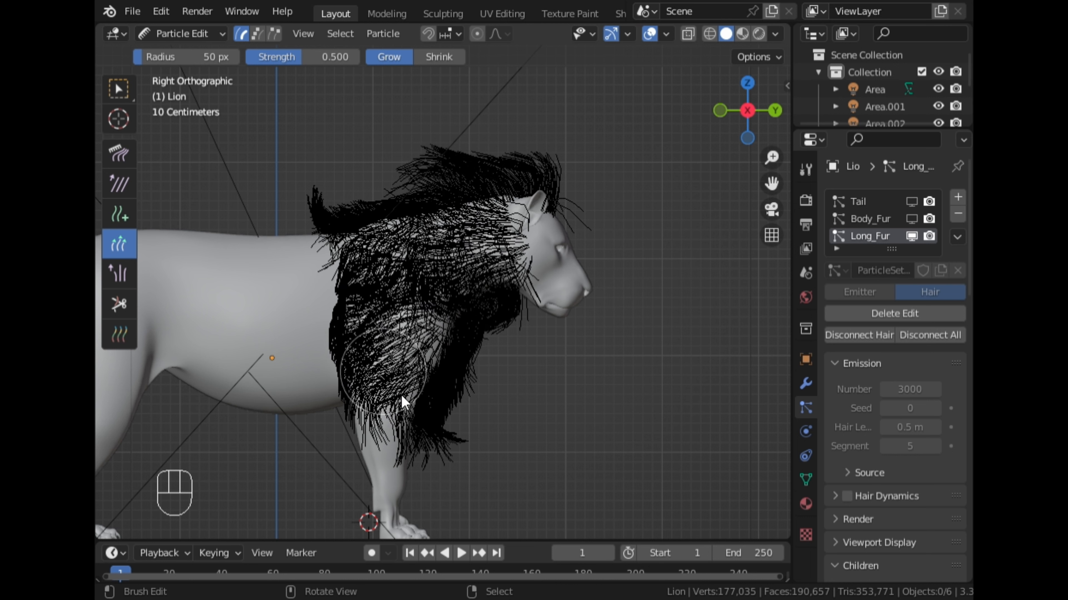
- With the Comb brush at 50 px radius and 0.500 strength, comb the mane's upper rear edge and back tuft toward the body
{"action": "key", "text": "ctrl+Tab"}
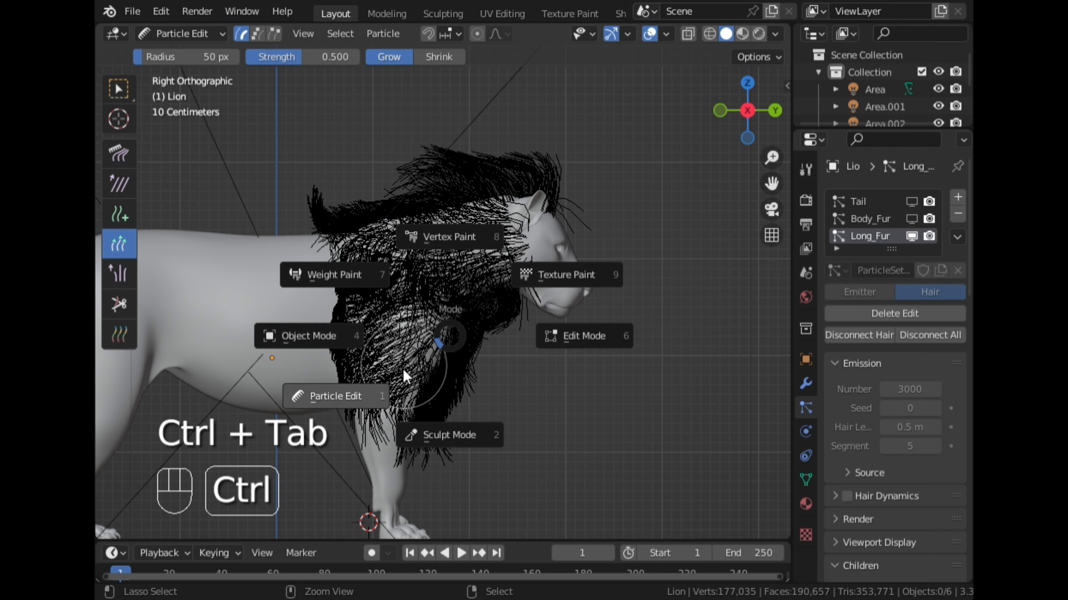
{"action": "left_click", "coordinate": [352, 397]}
{"action": "left_click", "coordinate": [131, 164]}
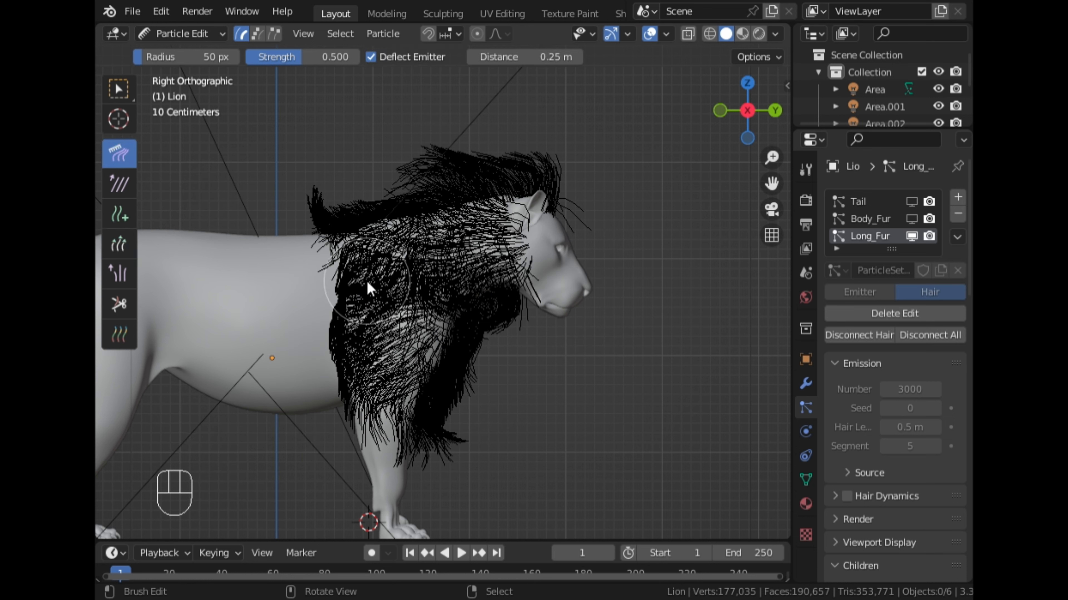
{"action": "left_click_drag", "start_coordinate": [342, 284], "coordinate": [367, 408]}
{"action": "scroll", "coordinate": [367, 407], "scroll_direction": "up", "scroll_amount": 2}
{"action": "mouse_move", "coordinate": [288, 289]}
{"action": "left_mouse_down"}
{"action": "mouse_move", "coordinate": [256, 262]}
{"action": "mouse_move", "coordinate": [278, 303]}
{"action": "mouse_move", "coordinate": [244, 264]}
{"action": "left_mouse_up"}
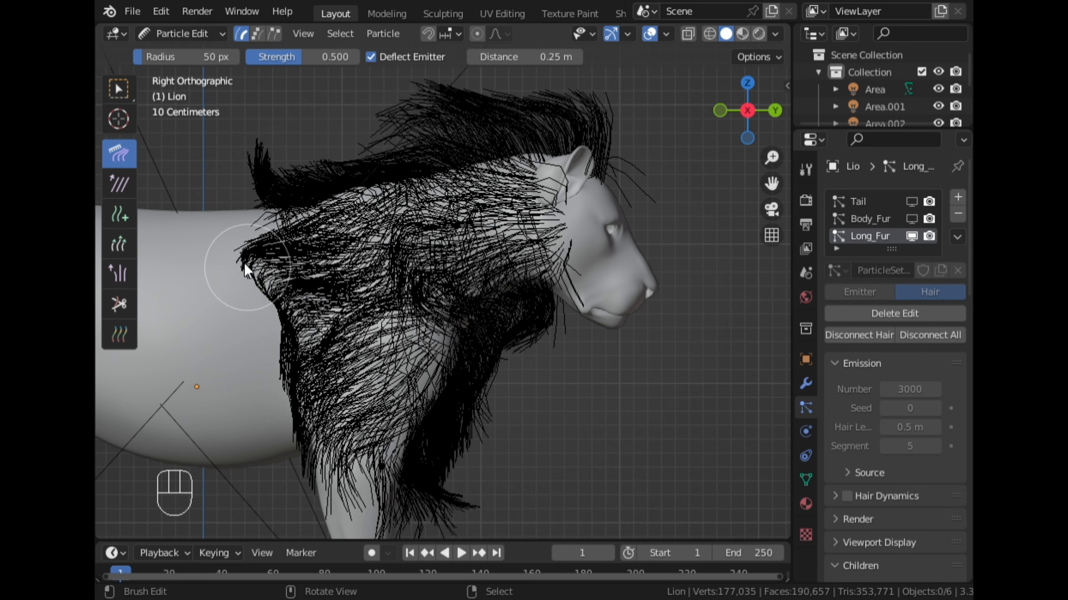
{"action": "mouse_move", "coordinate": [277, 310]}
{"action": "left_mouse_down"}
{"action": "mouse_move", "coordinate": [282, 337]}
{"action": "mouse_move", "coordinate": [267, 291]}
{"action": "mouse_move", "coordinate": [239, 277]}
{"action": "mouse_move", "coordinate": [273, 322]}
{"action": "mouse_move", "coordinate": [212, 280]}
{"action": "mouse_move", "coordinate": [211, 264]}
{"action": "mouse_move", "coordinate": [202, 279]}
{"action": "mouse_move", "coordinate": [177, 259]}
{"action": "left_mouse_up"}
{"action": "mouse_move", "coordinate": [226, 232]}
{"action": "left_mouse_down"}
{"action": "mouse_move", "coordinate": [207, 257]}
{"action": "mouse_move", "coordinate": [210, 279]}
{"action": "left_mouse_up"}
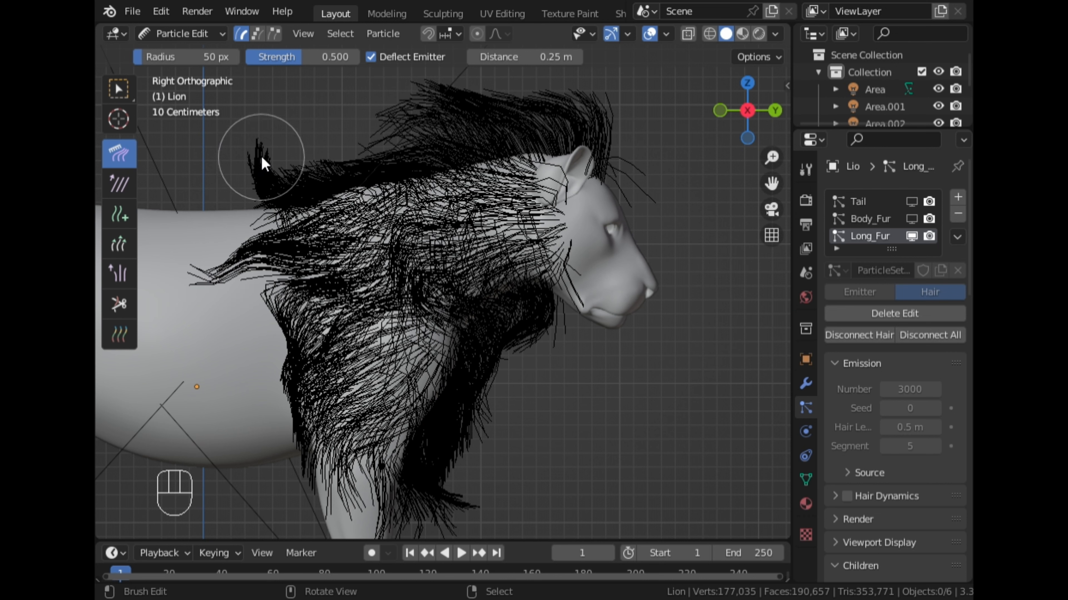
{"action": "left_click_drag", "start_coordinate": [266, 152], "coordinate": [240, 168]}
- Comb the crest above the lion's head and the hairs on the right side of its neck
{"action": "scroll", "coordinate": [251, 169], "scroll_direction": "down", "scroll_amount": 2}
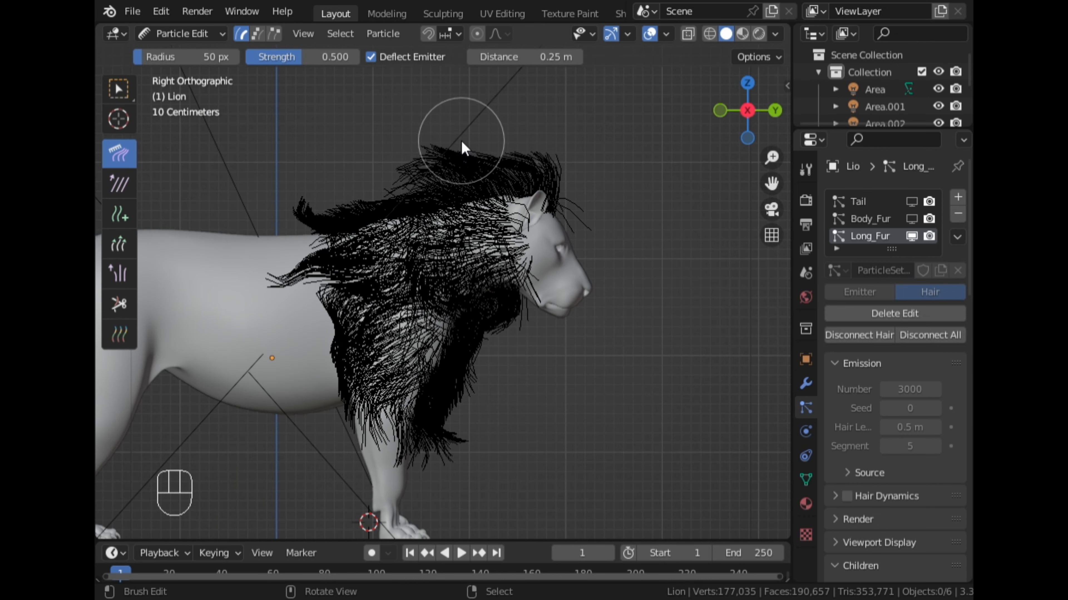
{"action": "left_click_drag", "start_coordinate": [461, 140], "coordinate": [431, 154]}
{"action": "mouse_move", "coordinate": [518, 158]}
{"action": "left_mouse_down"}
{"action": "mouse_move", "coordinate": [483, 157]}
{"action": "mouse_move", "coordinate": [562, 172]}
{"action": "left_mouse_up"}
{"action": "mouse_move", "coordinate": [493, 184]}
{"action": "left_mouse_down"}
{"action": "mouse_move", "coordinate": [496, 174]}
{"action": "mouse_move", "coordinate": [469, 184]}
{"action": "left_mouse_up"}
{"action": "left_click_drag", "start_coordinate": [465, 248], "coordinate": [467, 268]}
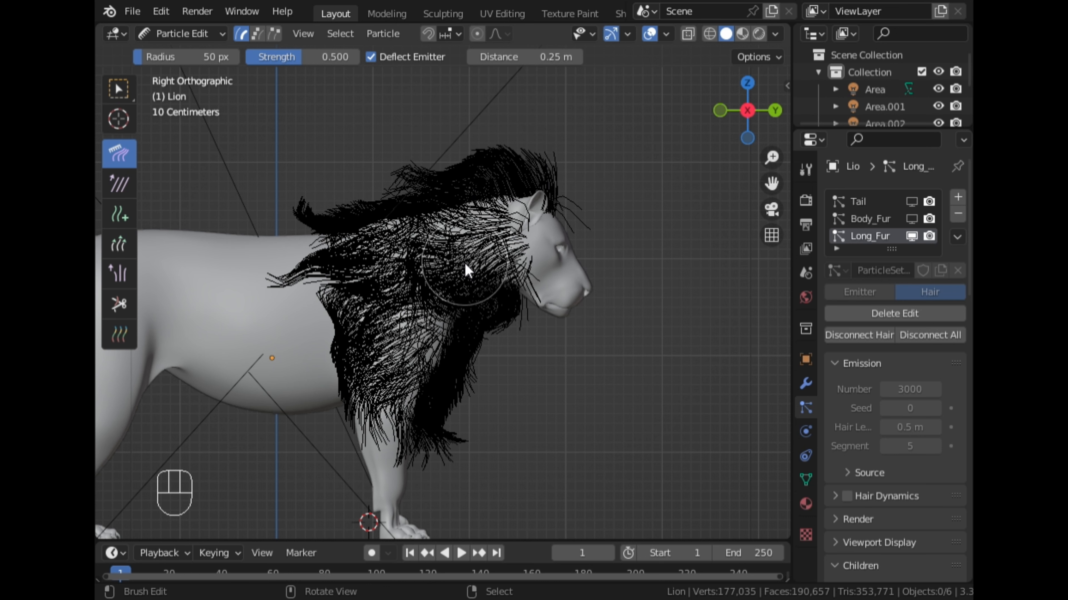
- Comb the hairs over the right shoulder toward the body and the throat and chest hairs downward
{"action": "scroll", "coordinate": [370, 340], "scroll_direction": "up", "scroll_amount": 1}
{"action": "mouse_move", "coordinate": [313, 313]}
{"action": "left_mouse_down"}
{"action": "mouse_move", "coordinate": [296, 338]}
{"action": "mouse_move", "coordinate": [261, 338]}
{"action": "mouse_move", "coordinate": [292, 350]}
{"action": "mouse_move", "coordinate": [270, 343]}
{"action": "mouse_move", "coordinate": [270, 394]}
{"action": "left_mouse_up"}
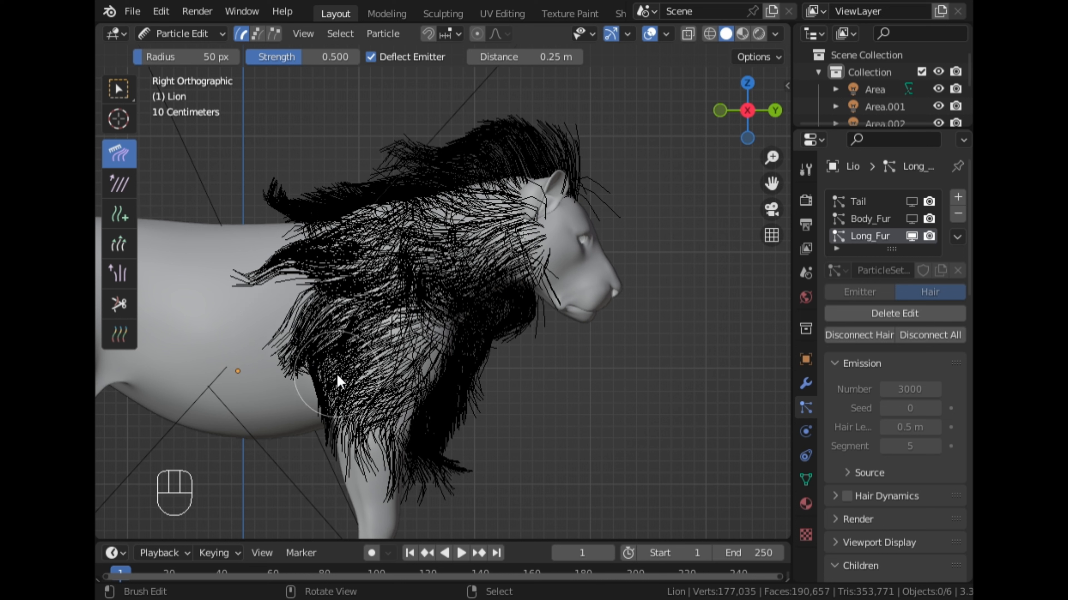
{"action": "left_click_drag", "start_coordinate": [330, 377], "coordinate": [338, 400]}
{"action": "left_click_drag", "start_coordinate": [323, 360], "coordinate": [344, 411]}
{"action": "mouse_move", "coordinate": [312, 370]}
{"action": "left_mouse_down"}
{"action": "mouse_move", "coordinate": [276, 363]}
{"action": "mouse_move", "coordinate": [277, 377]}
{"action": "left_mouse_up"}
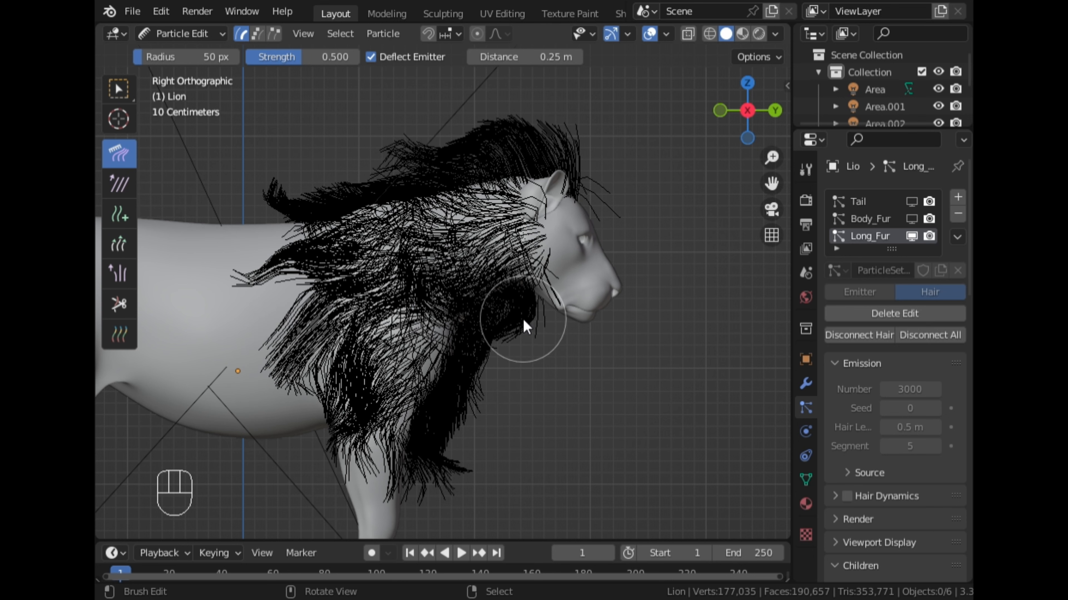
{"action": "left_click_drag", "start_coordinate": [522, 318], "coordinate": [491, 348]}
{"action": "left_click_drag", "start_coordinate": [444, 424], "coordinate": [439, 504]}
- Comb the rear edge and shoulder hairs on the lion's left side toward the body in Left orthographic view
{"action": "middle_click_drag", "start_coordinate": [577, 267], "coordinate": [379, 282]}
{"action": "middle_click_drag", "start_coordinate": [599, 296], "coordinate": [451, 283]}
{"action": "scroll", "coordinate": [533, 286], "scroll_direction": "up", "scroll_amount": 2}
{"action": "middle_click_drag", "start_coordinate": [622, 286], "coordinate": [646, 248]}
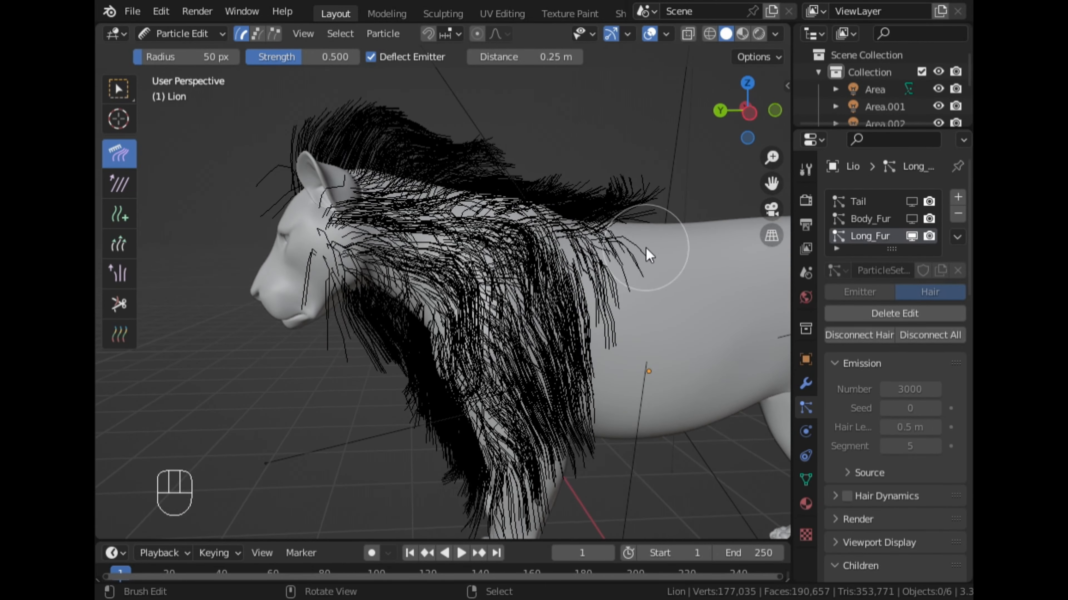
{"action": "left_click", "coordinate": [755, 122]}
{"action": "mouse_move", "coordinate": [541, 290]}
{"action": "left_mouse_down"}
{"action": "mouse_move", "coordinate": [581, 306]}
{"action": "mouse_move", "coordinate": [534, 313]}
{"action": "mouse_move", "coordinate": [546, 315]}
{"action": "mouse_move", "coordinate": [608, 300]}
{"action": "mouse_move", "coordinate": [542, 309]}
{"action": "mouse_move", "coordinate": [570, 309]}
{"action": "left_mouse_up"}
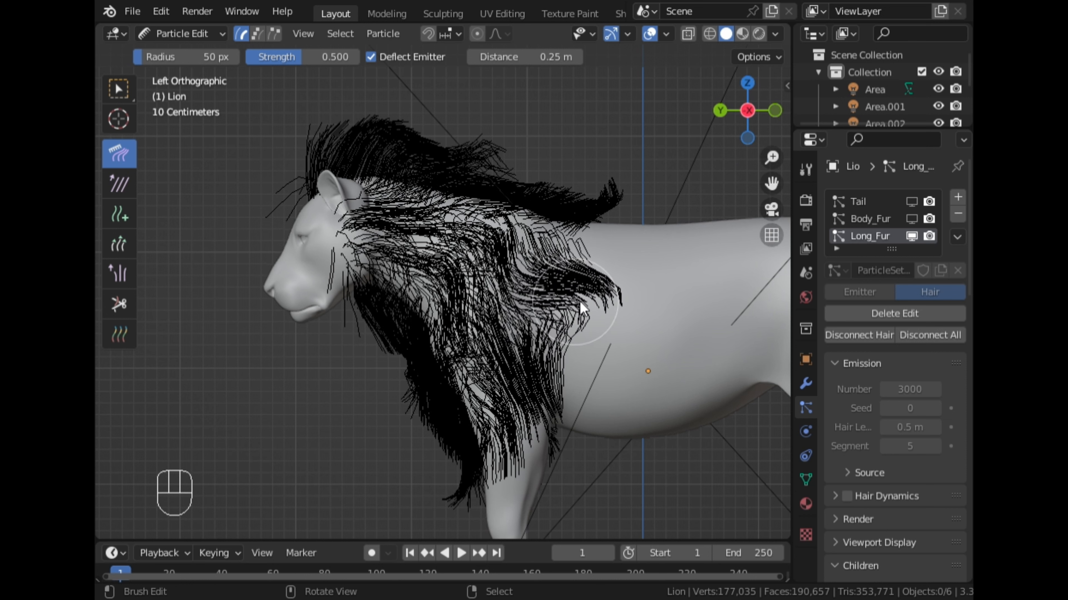
{"action": "mouse_move", "coordinate": [544, 364]}
{"action": "left_mouse_down"}
{"action": "mouse_move", "coordinate": [550, 425]}
{"action": "mouse_move", "coordinate": [541, 417]}
{"action": "mouse_move", "coordinate": [570, 379]}
{"action": "mouse_move", "coordinate": [572, 358]}
{"action": "mouse_move", "coordinate": [551, 339]}
{"action": "left_mouse_up"}
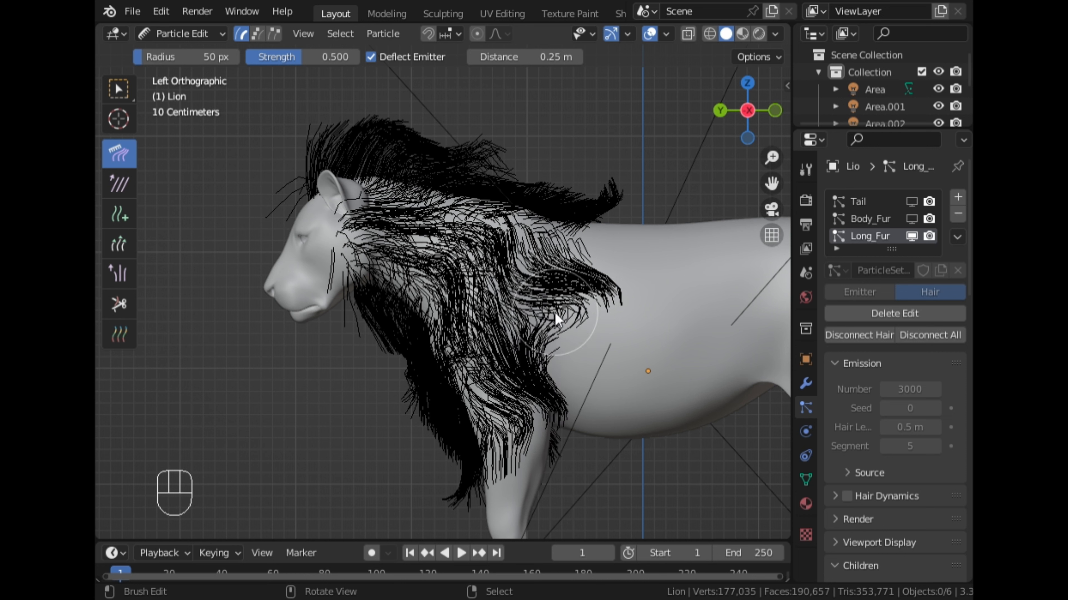
- Switch back to Object Mode and inspect the combed mane from the front and the lion's right side
{"action": "key", "text": "ctrl+Tab"}
{"action": "scroll", "coordinate": [453, 302], "scroll_direction": "down", "scroll_amount": 3}
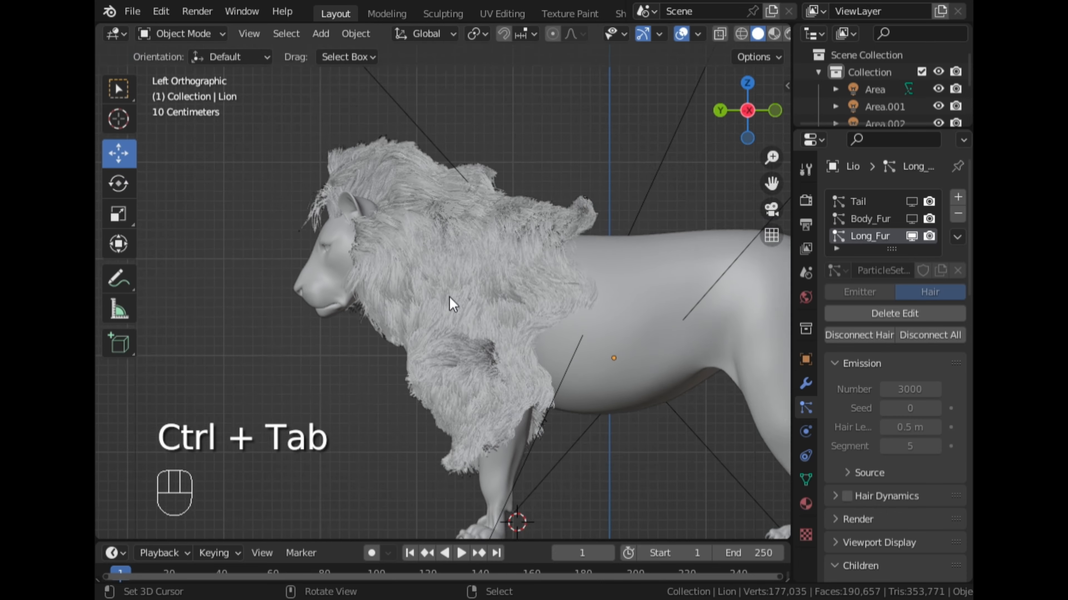
{"action": "middle_click_drag", "start_coordinate": [453, 303], "coordinate": [639, 247]}
{"action": "scroll", "coordinate": [639, 248], "scroll_direction": "up", "scroll_amount": 3}
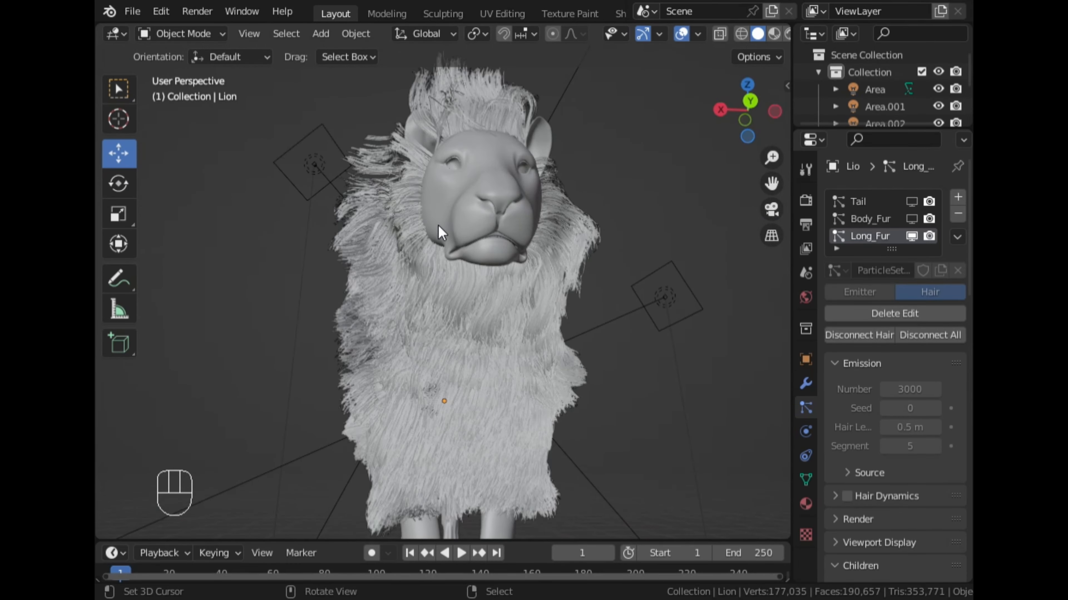
{"action": "middle_click_drag", "start_coordinate": [588, 278], "coordinate": [642, 303]}
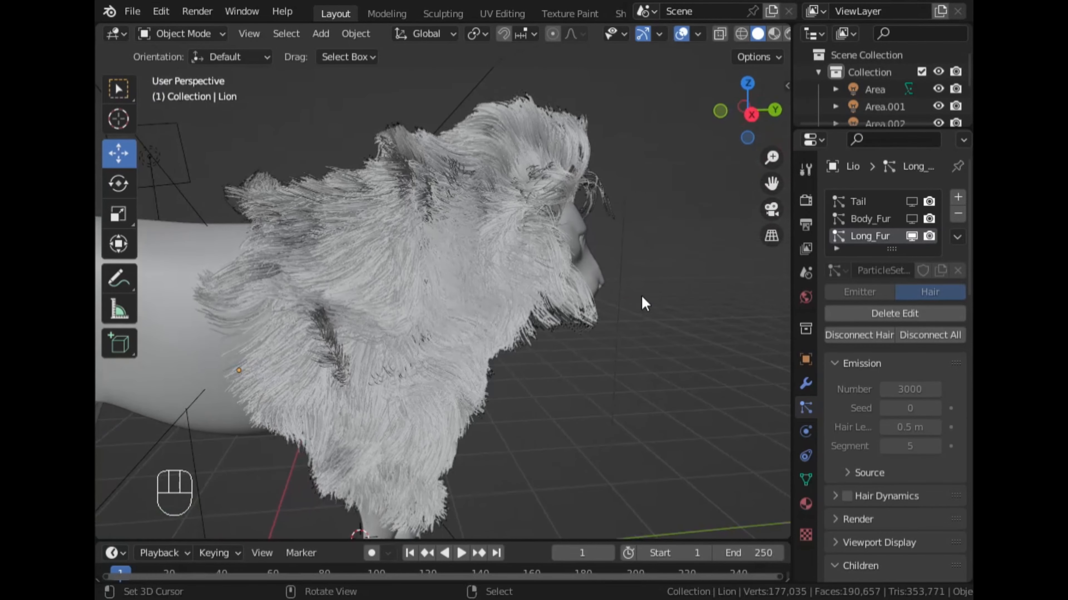
- Return to Particle Edit mode and comb the Long_Fur hairs on the lion's forehead and around its ears upward and back
{"action": "left_click", "coordinate": [752, 116]}
{"action": "key", "text": "ctrl+Tab"}
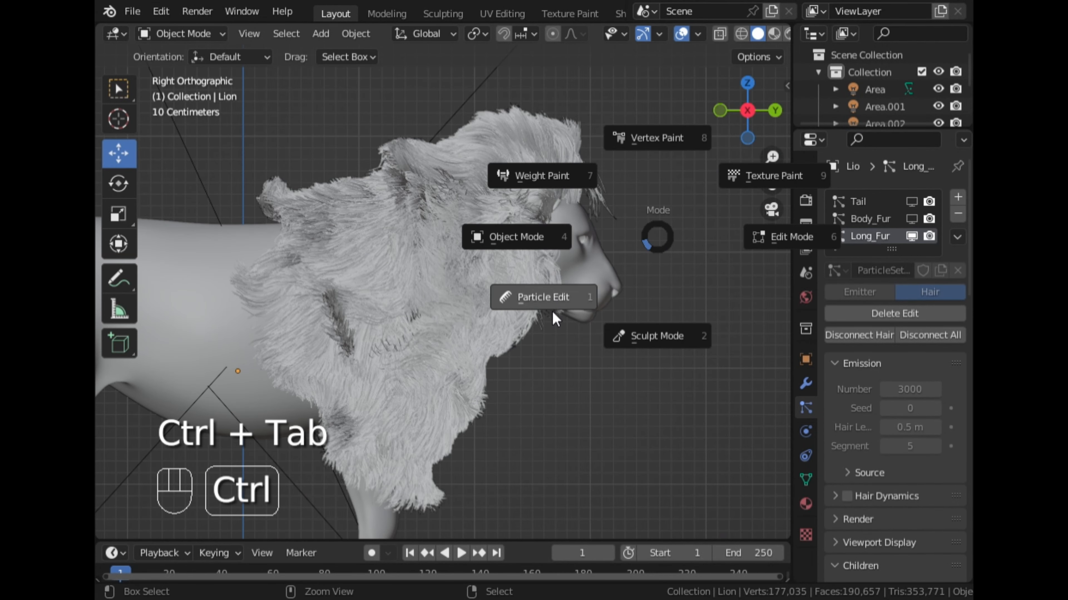
{"action": "left_click", "coordinate": [561, 299]}
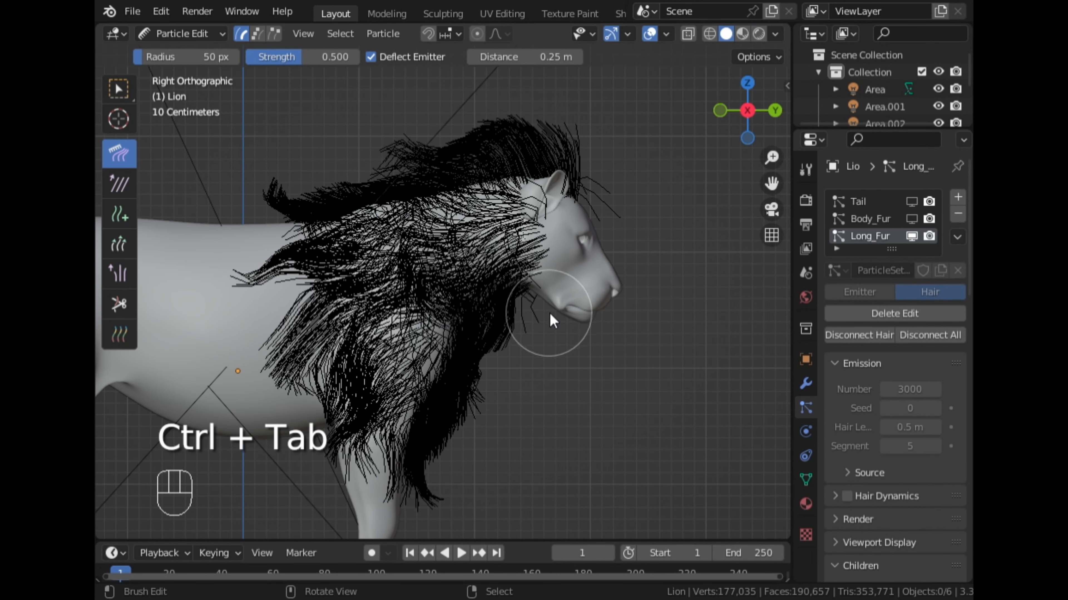
{"action": "left_click", "coordinate": [775, 111]}
{"action": "mouse_move", "coordinate": [441, 257]}
{"action": "middle_mouse_down"}
{"action": "mouse_move", "coordinate": [489, 199]}
{"action": "mouse_move", "coordinate": [551, 168]}
{"action": "mouse_move", "coordinate": [547, 145]}
{"action": "mouse_move", "coordinate": [597, 164]}
{"action": "mouse_move", "coordinate": [564, 124]}
{"action": "mouse_move", "coordinate": [567, 182]}
{"action": "mouse_move", "coordinate": [439, 213]}
{"action": "mouse_move", "coordinate": [393, 194]}
{"action": "middle_mouse_up"}
{"action": "left_click_drag", "start_coordinate": [378, 179], "coordinate": [392, 101]}
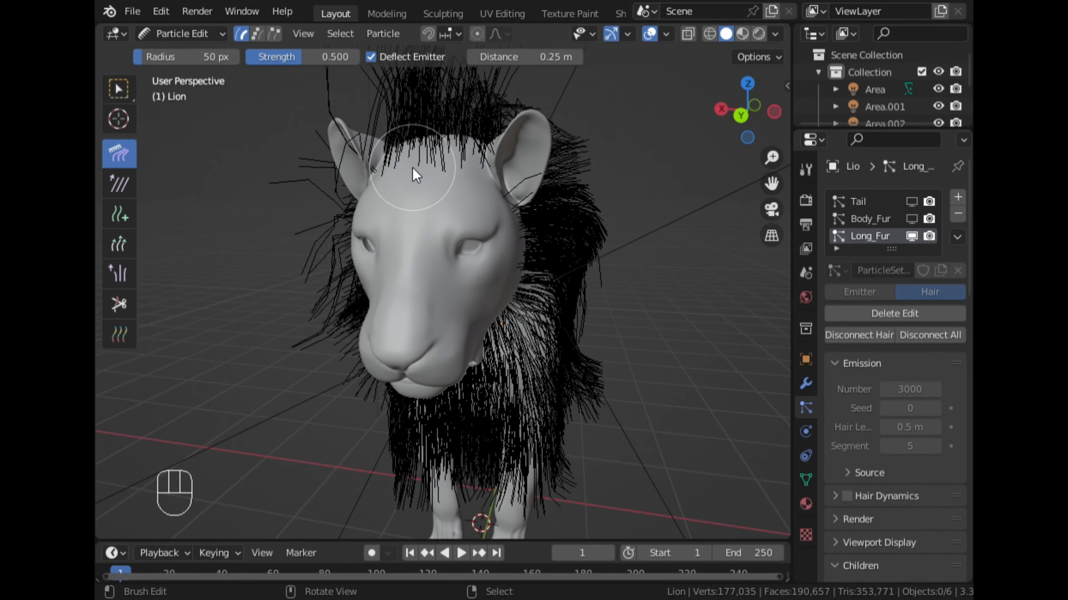
{"action": "middle_click_drag", "start_coordinate": [413, 168], "coordinate": [369, 273]}
{"action": "left_click_drag", "start_coordinate": [269, 347], "coordinate": [293, 272]}
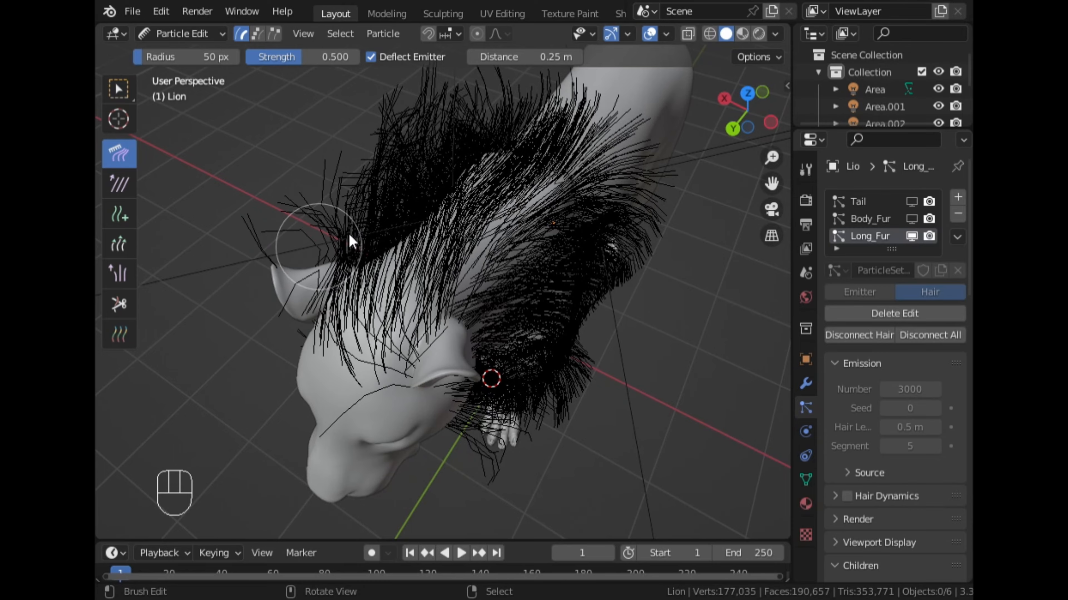
{"action": "mouse_move", "coordinate": [270, 318]}
{"action": "middle_mouse_down"}
{"action": "mouse_move", "coordinate": [317, 279]}
{"action": "mouse_move", "coordinate": [408, 305]}
{"action": "mouse_move", "coordinate": [443, 342]}
{"action": "mouse_move", "coordinate": [687, 381]}
{"action": "mouse_move", "coordinate": [721, 304]}
{"action": "middle_mouse_up"}
{"action": "key", "text": "ctrl+z"}
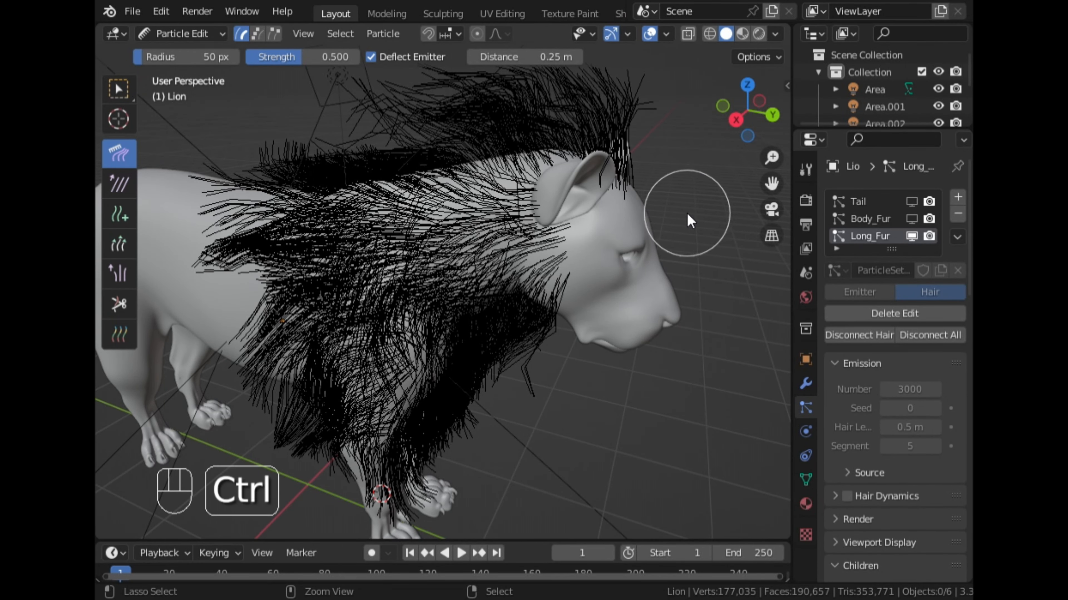
- Switch back to Object Mode and inspect the combed mane in rendered shading from the front and the lion's left side
{"action": "key", "text": "ctrl+Tab"}
{"action": "left_click", "coordinate": [568, 249]}
{"action": "middle_click_drag", "start_coordinate": [579, 278], "coordinate": [674, 124]}
{"action": "left_click", "coordinate": [765, 112]}
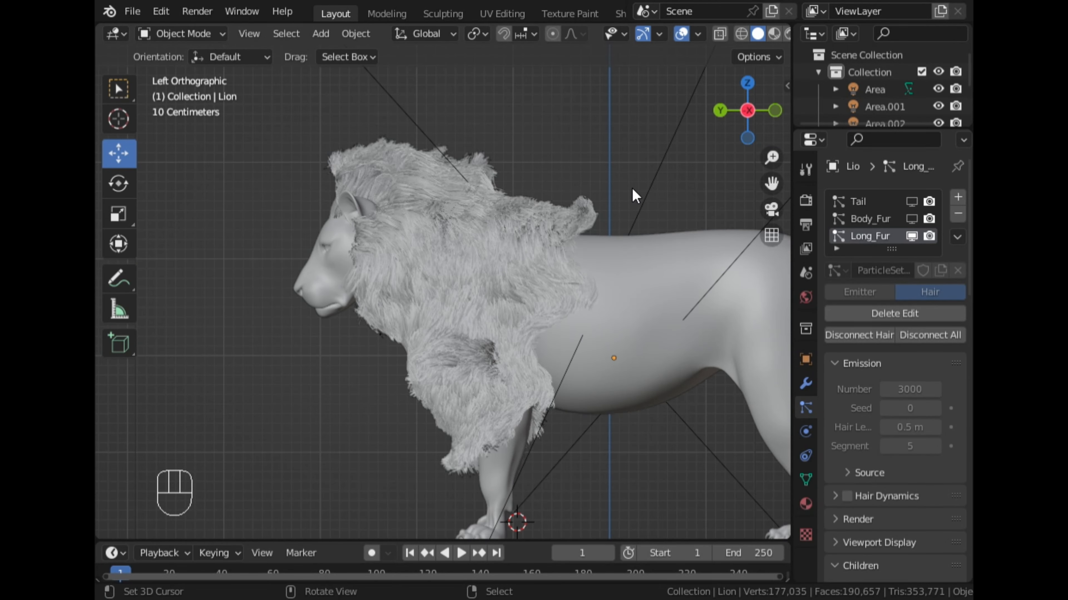
{"action": "middle_click_drag", "start_coordinate": [350, 213], "coordinate": [717, 67]}
{"action": "scroll", "coordinate": [744, 42], "scroll_direction": "down", "scroll_amount": 2}
{"action": "left_click", "coordinate": [759, 35]}
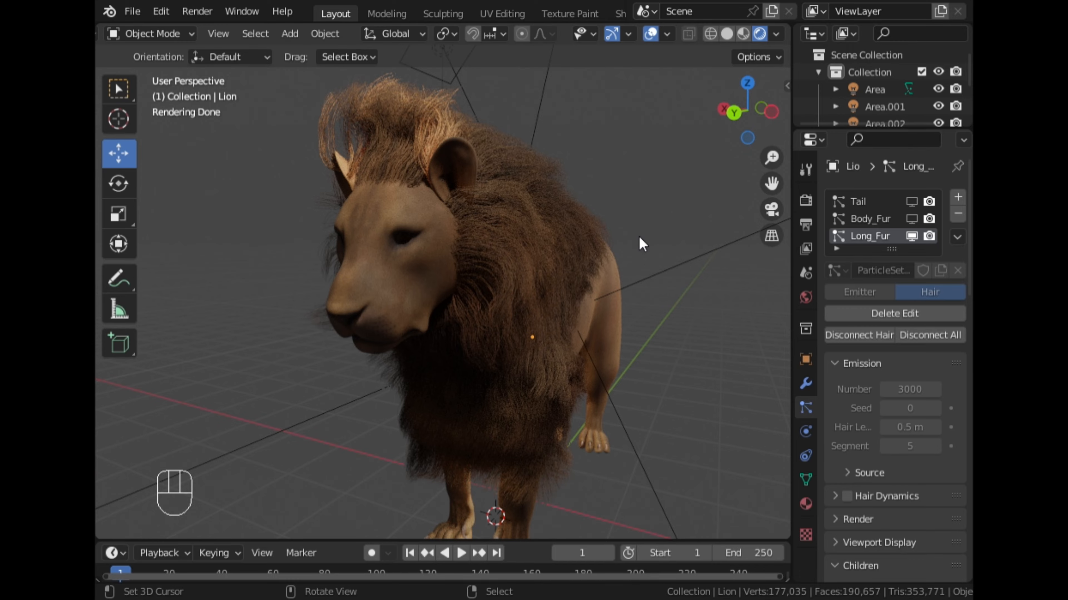
{"action": "middle_click_drag", "start_coordinate": [638, 243], "coordinate": [462, 275]}
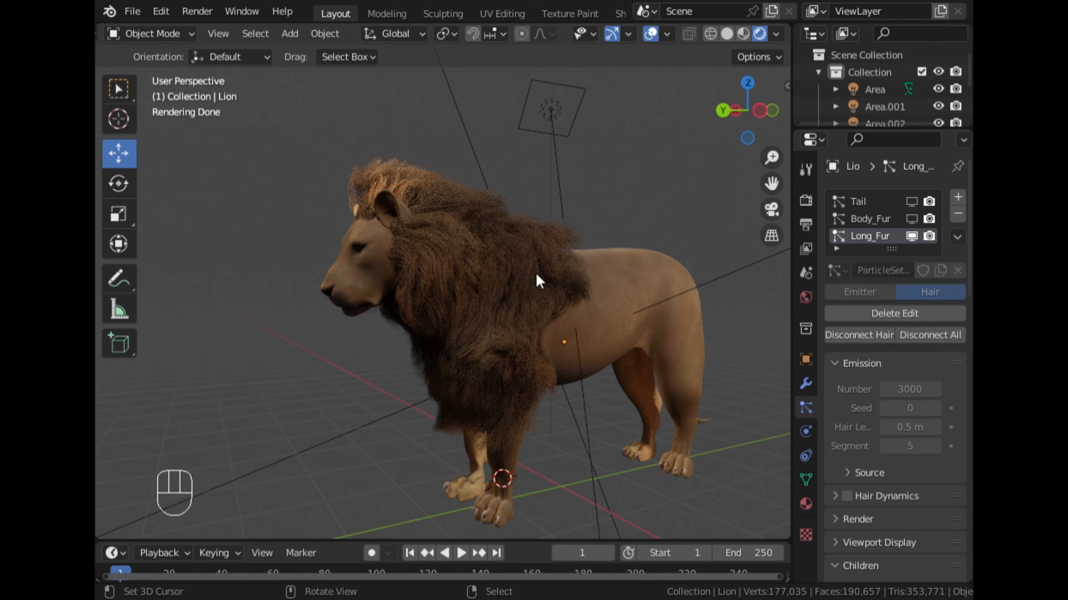
- Return to solid shading, show the Body_Fur particle system in the viewport and save the file
{"action": "left_click", "coordinate": [725, 30]}
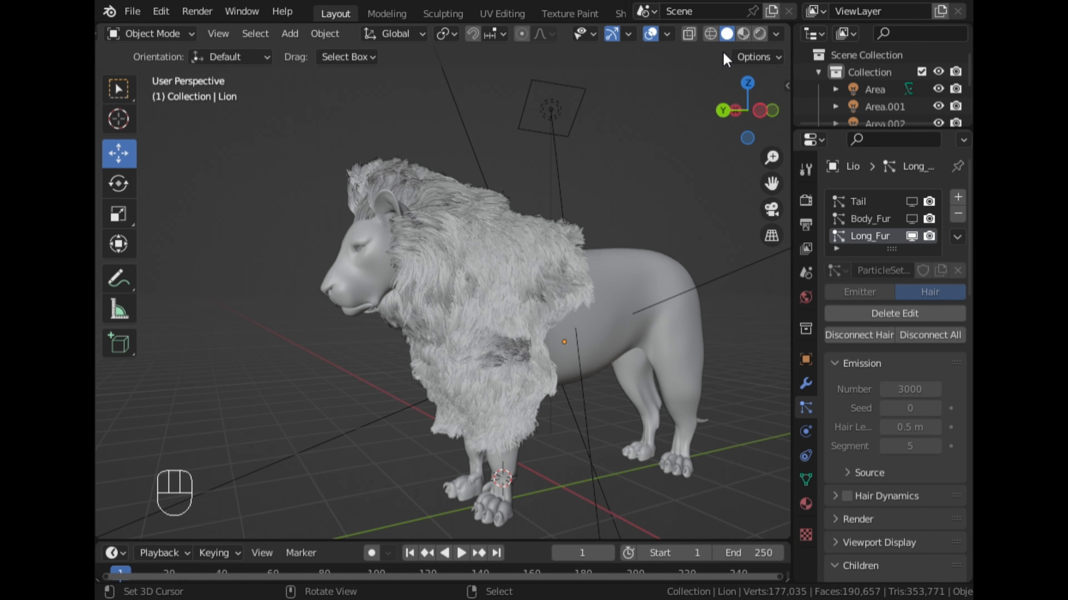
{"action": "left_click", "coordinate": [911, 219]}
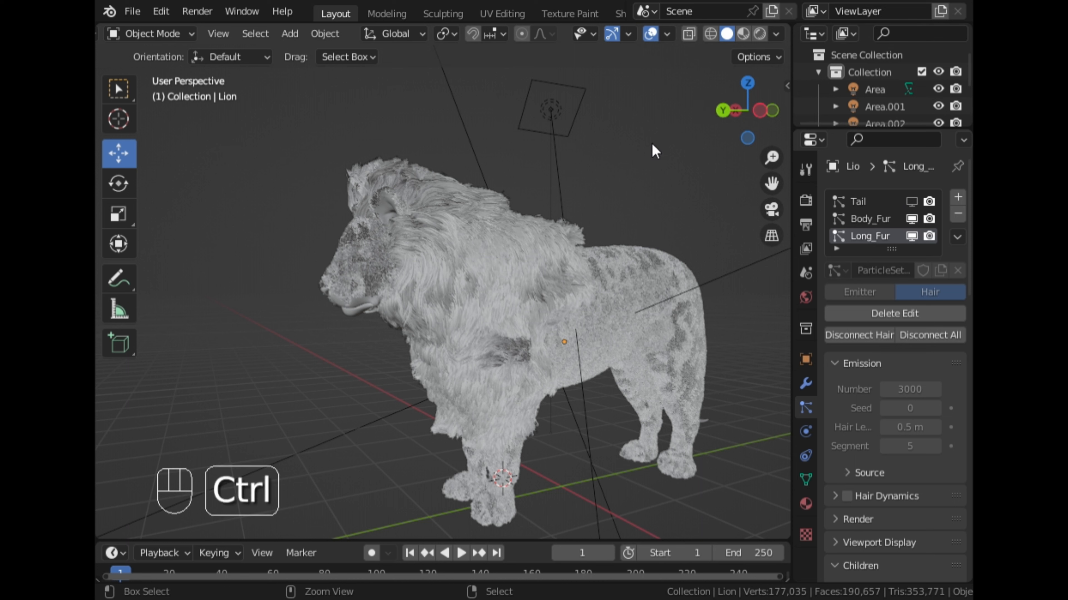
{"action": "key", "text": "ctrl+s"}
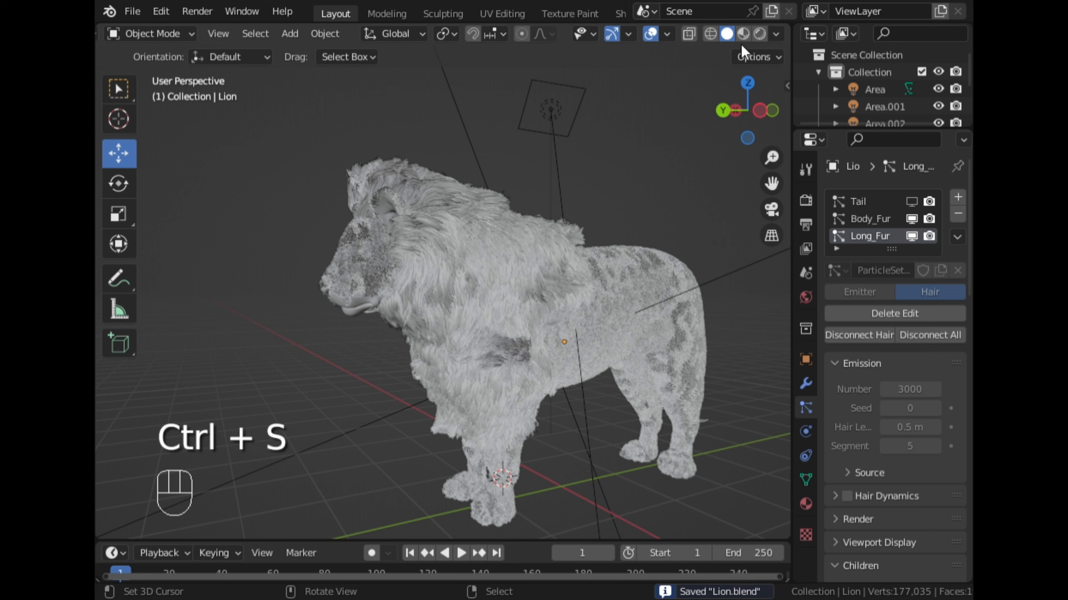
- Check the mane and body fur together in rendered shading from the side and front, ending in solid shading
{"action": "left_click", "coordinate": [758, 35]}
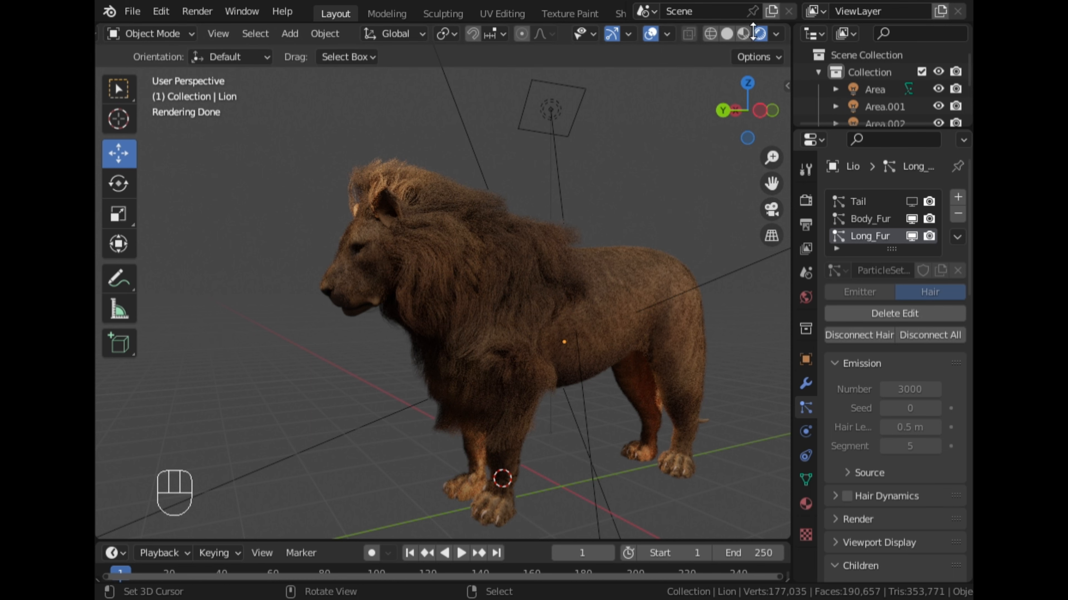
{"action": "middle_click_drag", "start_coordinate": [533, 223], "coordinate": [572, 229]}
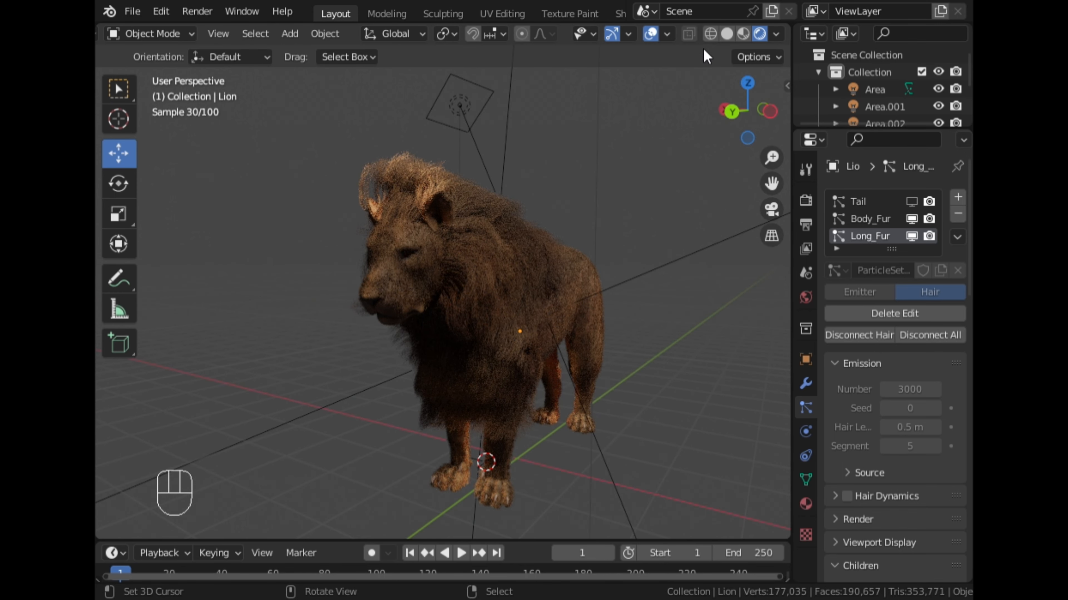
{"action": "left_click", "coordinate": [727, 34]}
- Select the Area light in front of the lion from the top view and enlarge its size to 2.38 m
{"action": "left_click", "coordinate": [747, 83]}
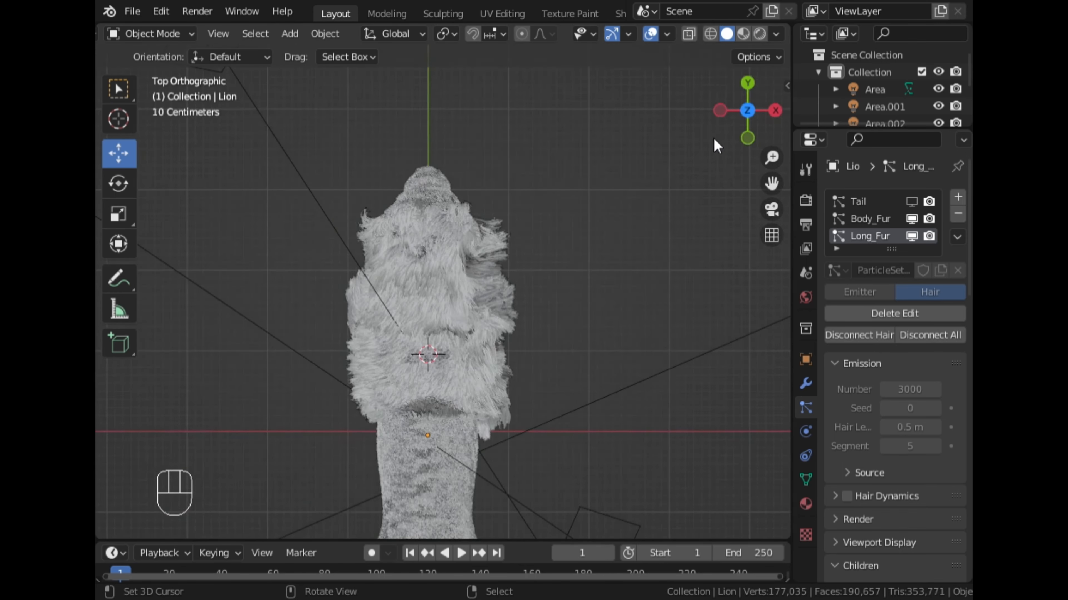
{"action": "left_click", "coordinate": [364, 206]}
{"action": "scroll", "coordinate": [398, 199], "scroll_direction": "up", "scroll_amount": 3}
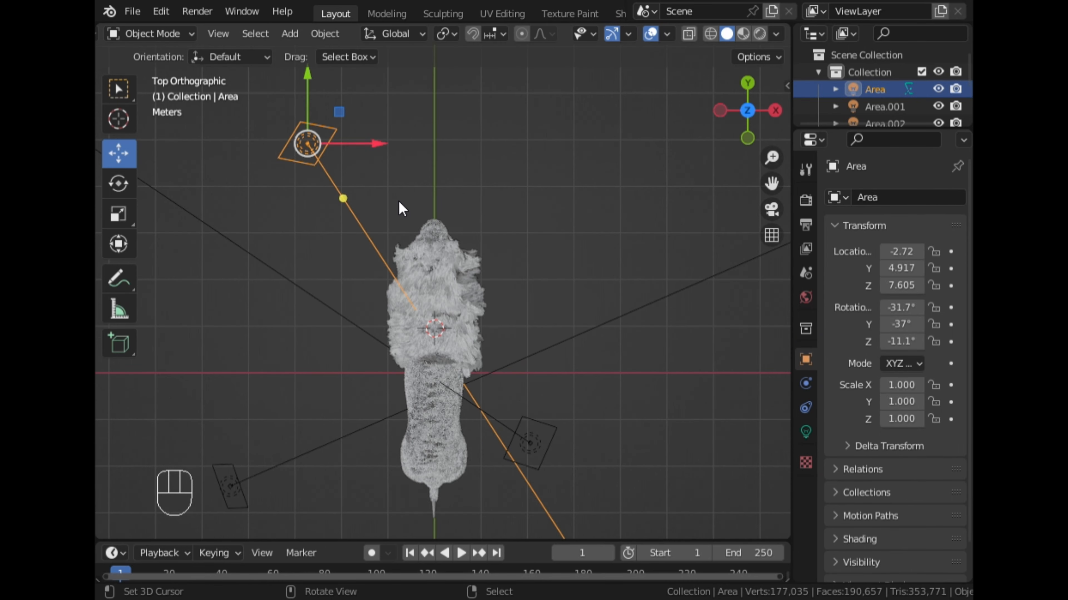
{"action": "mouse_move", "coordinate": [321, 110]}
{"action": "left_mouse_down"}
{"action": "mouse_move", "coordinate": [320, 125]}
{"action": "mouse_move", "coordinate": [316, 96]}
{"action": "left_mouse_up"}
{"action": "right_click", "coordinate": [315, 97]}
{"action": "left_click", "coordinate": [805, 432]}
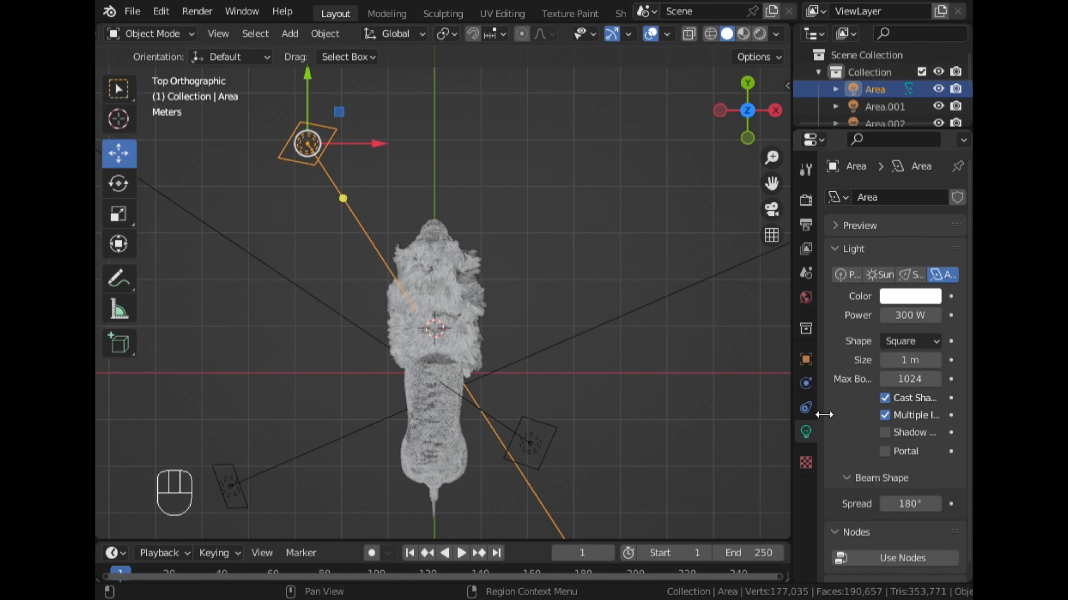
{"action": "left_click", "coordinate": [910, 317]}
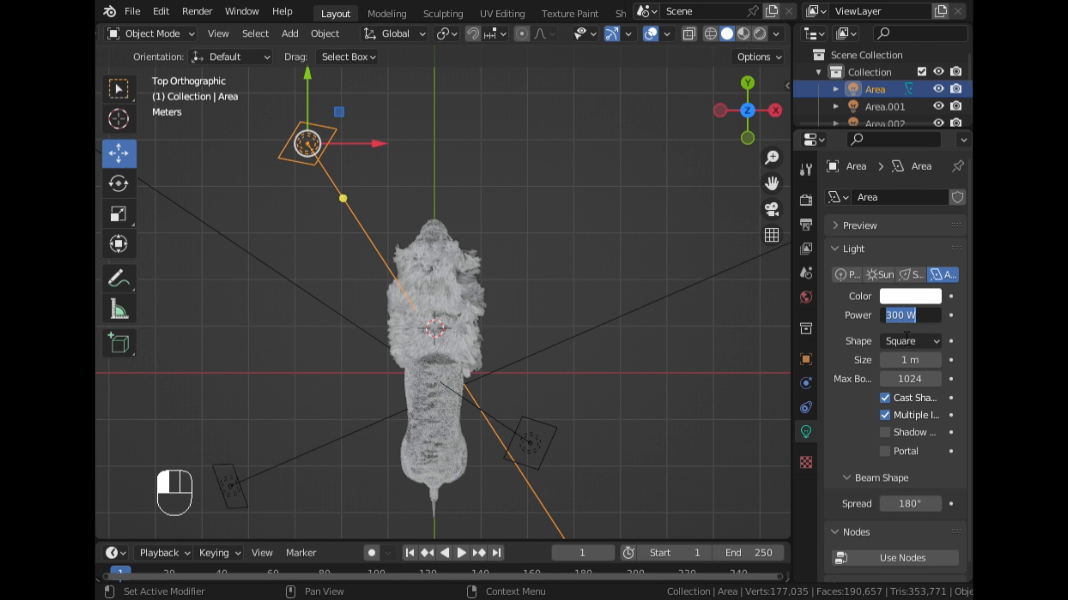
{"action": "left_click_drag", "start_coordinate": [885, 361], "coordinate": [935, 361]}
- Examine in rendered shading how the enlarged light falls on the lion's face and mane, close up and from farther away
{"action": "middle_click_drag", "start_coordinate": [626, 214], "coordinate": [699, 117]}
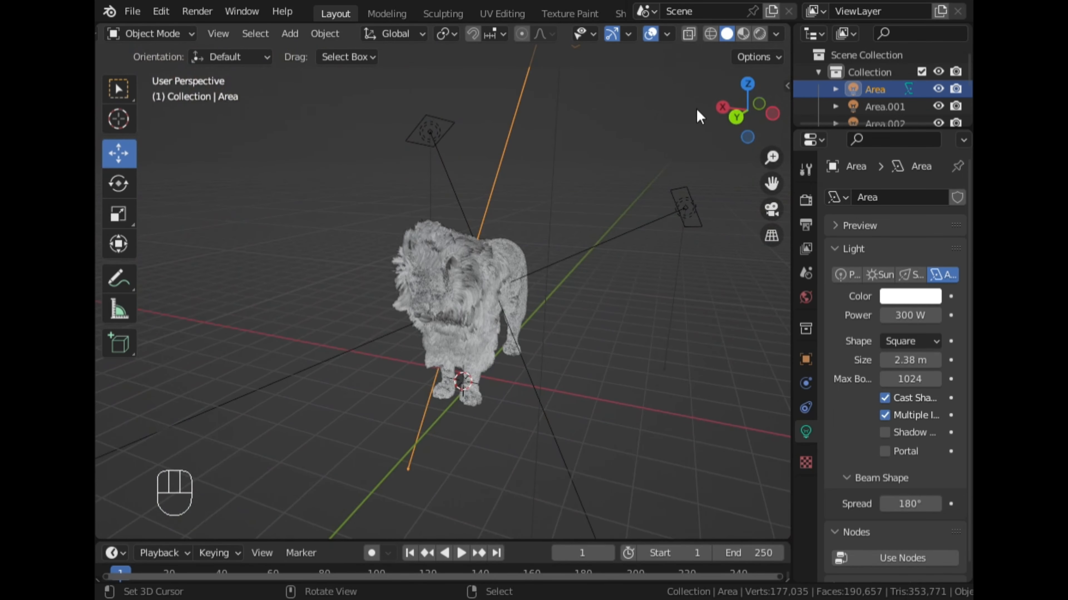
{"action": "left_click", "coordinate": [766, 32]}
{"action": "scroll", "coordinate": [617, 335], "scroll_direction": "up", "scroll_amount": 2}
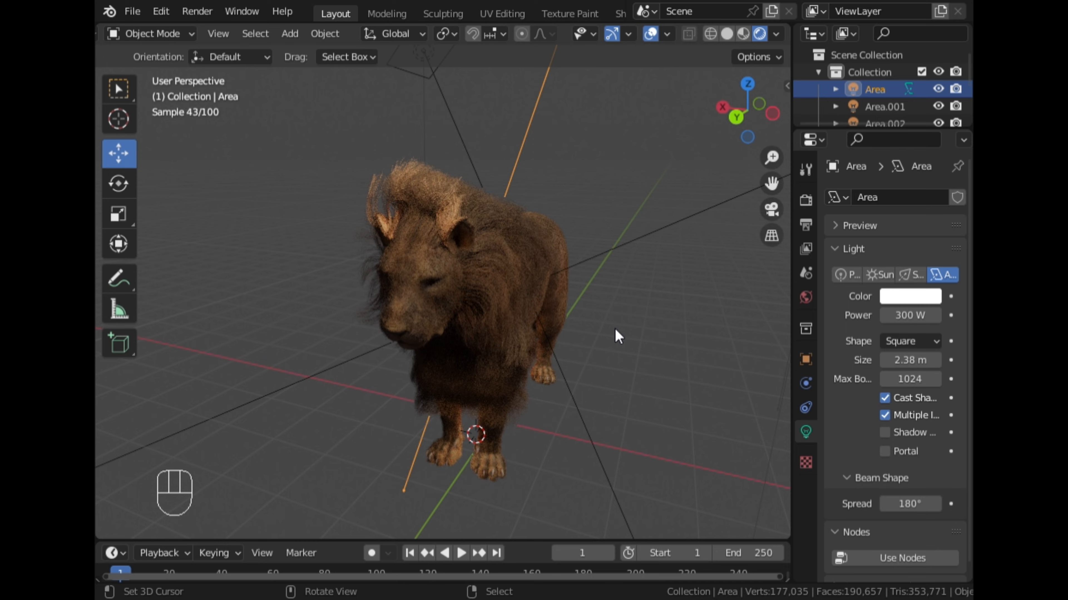
{"action": "middle_click_drag", "start_coordinate": [554, 286], "coordinate": [547, 248]}
{"action": "scroll", "coordinate": [547, 249], "scroll_direction": "up", "scroll_amount": 2}
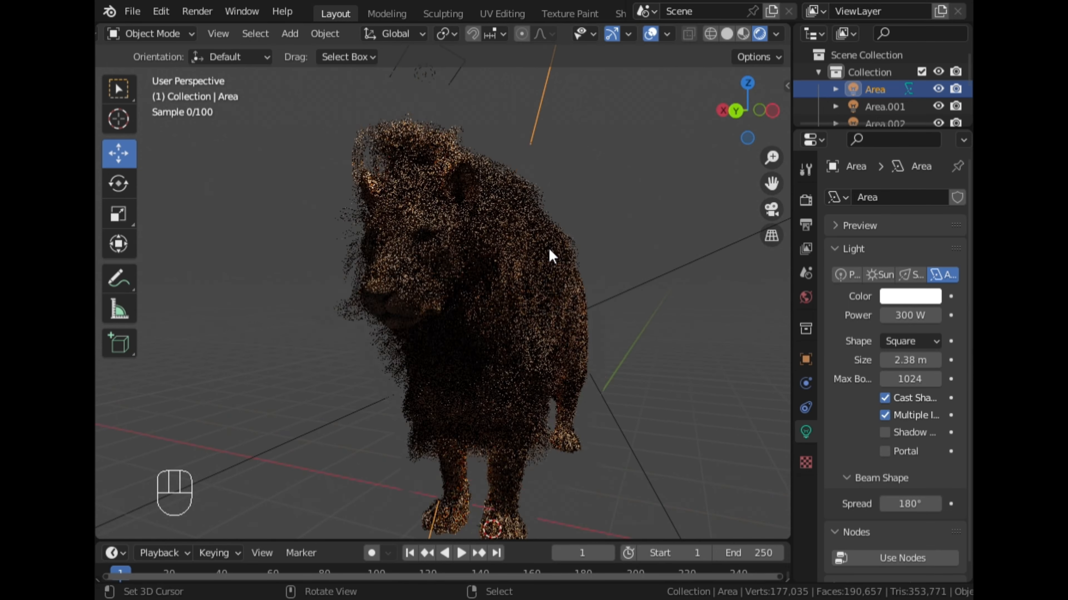
{"action": "scroll", "coordinate": [544, 223], "scroll_direction": "up", "scroll_amount": 3}
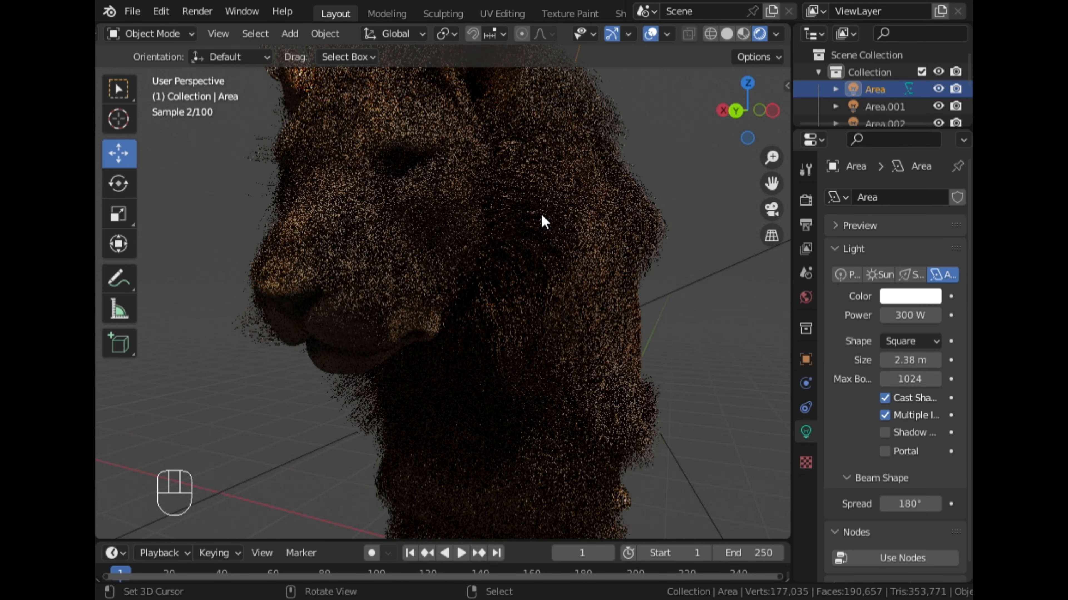
{"action": "scroll", "coordinate": [447, 245], "scroll_direction": "up", "scroll_amount": 3}
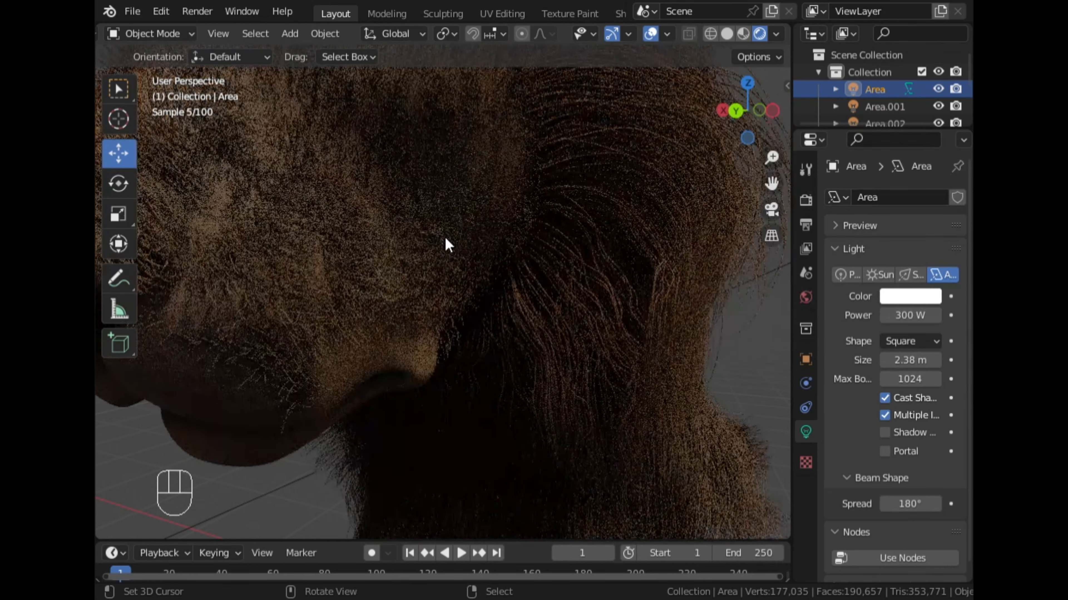
{"action": "scroll", "coordinate": [447, 244], "scroll_direction": "down", "scroll_amount": 5}
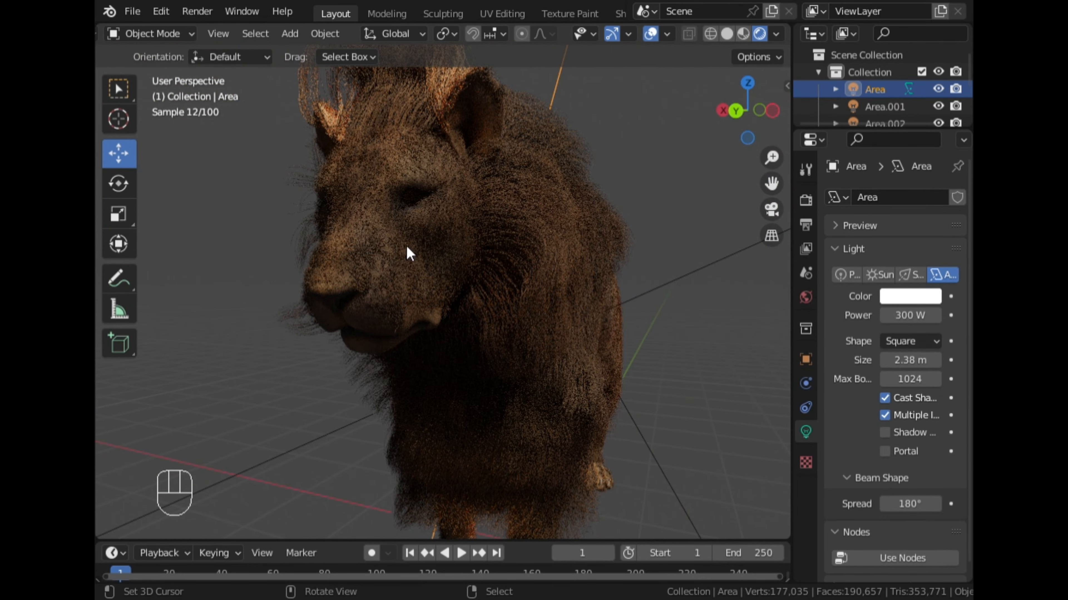
- Lower the Area light along the Z axis and shift it along the X axis toward the lion
{"action": "middle_click_drag", "start_coordinate": [371, 258], "coordinate": [548, 179]}
{"action": "scroll", "coordinate": [427, 271], "scroll_direction": "down", "scroll_amount": 2}
{"action": "scroll", "coordinate": [694, 191], "scroll_direction": "down", "scroll_amount": 3}
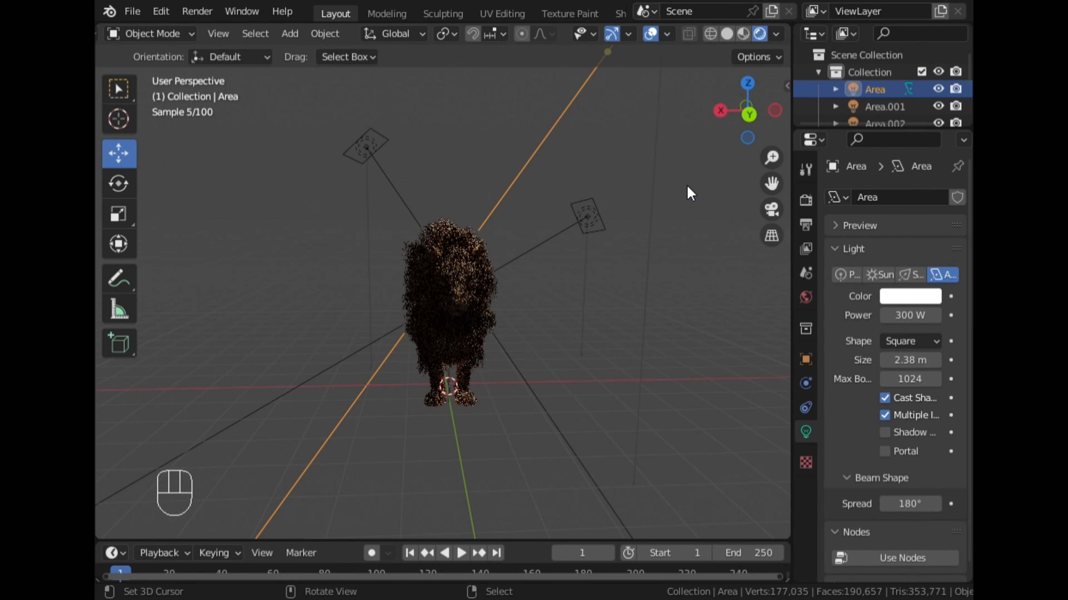
{"action": "scroll", "coordinate": [679, 199], "scroll_direction": "down", "scroll_amount": 3}
{"action": "key", "text": "g"}
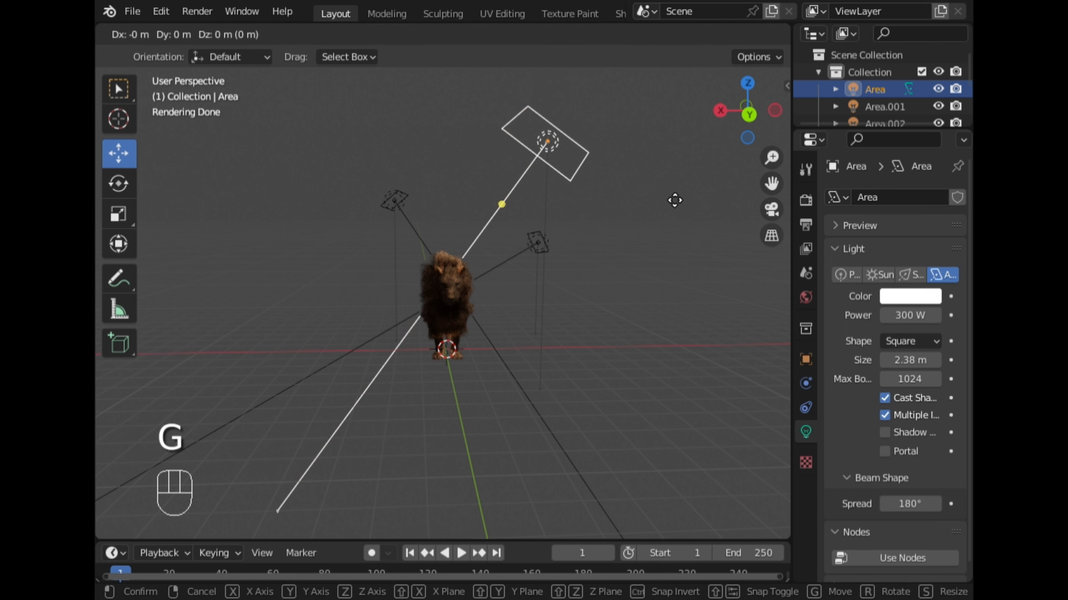
{"action": "key", "text": "z"}
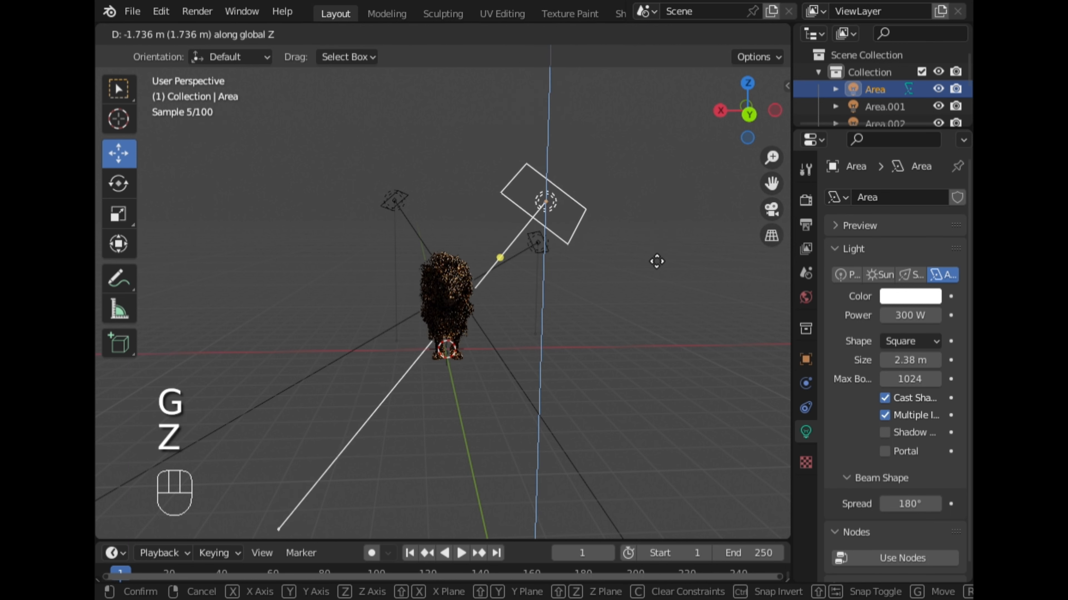
{"action": "left_click", "coordinate": [644, 286]}
{"action": "scroll", "coordinate": [644, 287], "scroll_direction": "up", "scroll_amount": 1}
{"action": "key", "text": "g"}
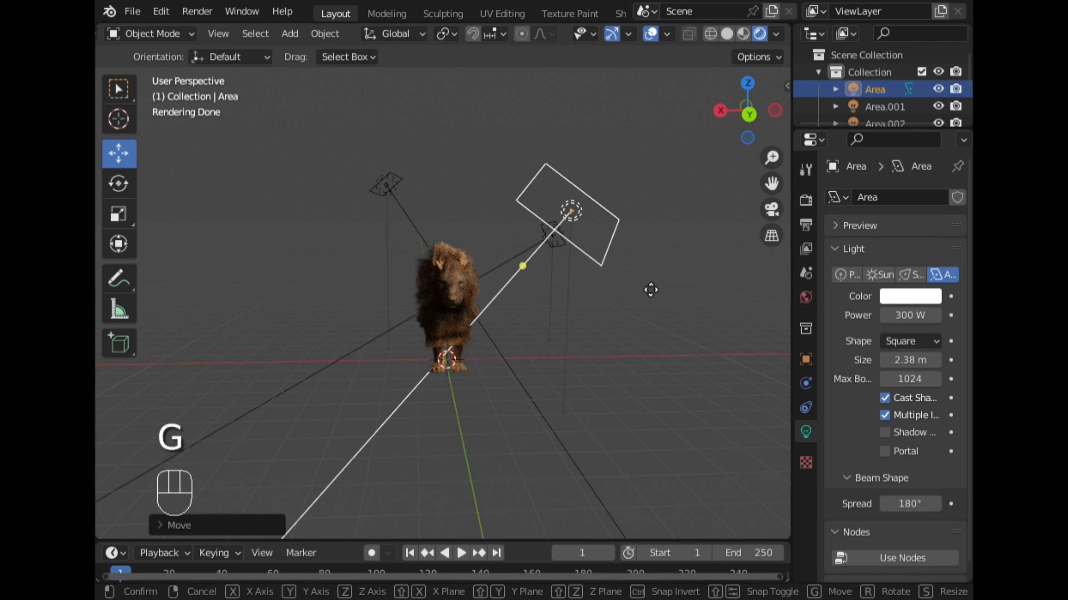
{"action": "key", "text": "x"}
{"action": "left_click", "coordinate": [608, 288]}
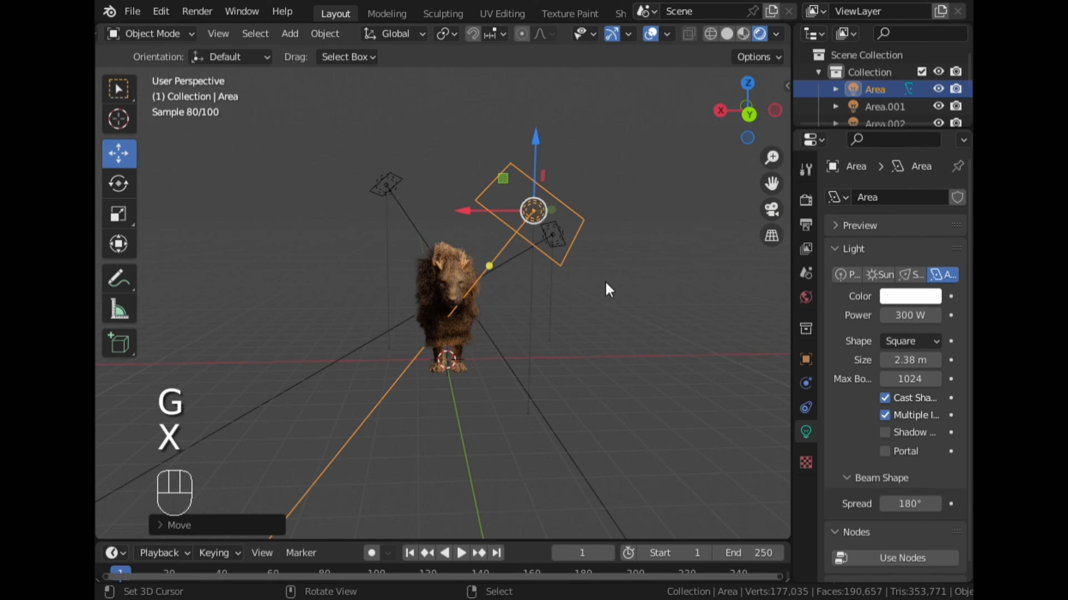
- Inspect the relit fur from the front and the lion's left side, and return to solid shading
{"action": "scroll", "coordinate": [604, 280], "scroll_direction": "up", "scroll_amount": 2}
{"action": "scroll", "coordinate": [603, 280], "scroll_direction": "up", "scroll_amount": 4}
{"action": "middle_click_drag", "start_coordinate": [593, 294], "coordinate": [450, 278]}
{"action": "scroll", "coordinate": [502, 303], "scroll_direction": "down", "scroll_amount": 3}
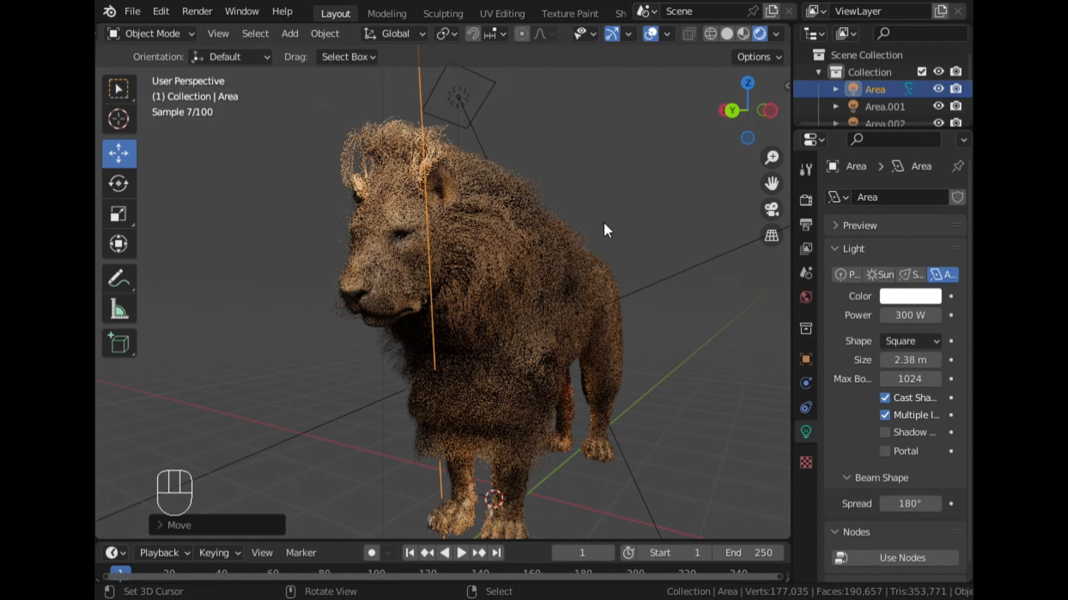
{"action": "mouse_move", "coordinate": [616, 214]}
{"action": "middle_mouse_down"}
{"action": "mouse_move", "coordinate": [567, 212]}
{"action": "mouse_move", "coordinate": [617, 213]}
{"action": "middle_mouse_up"}
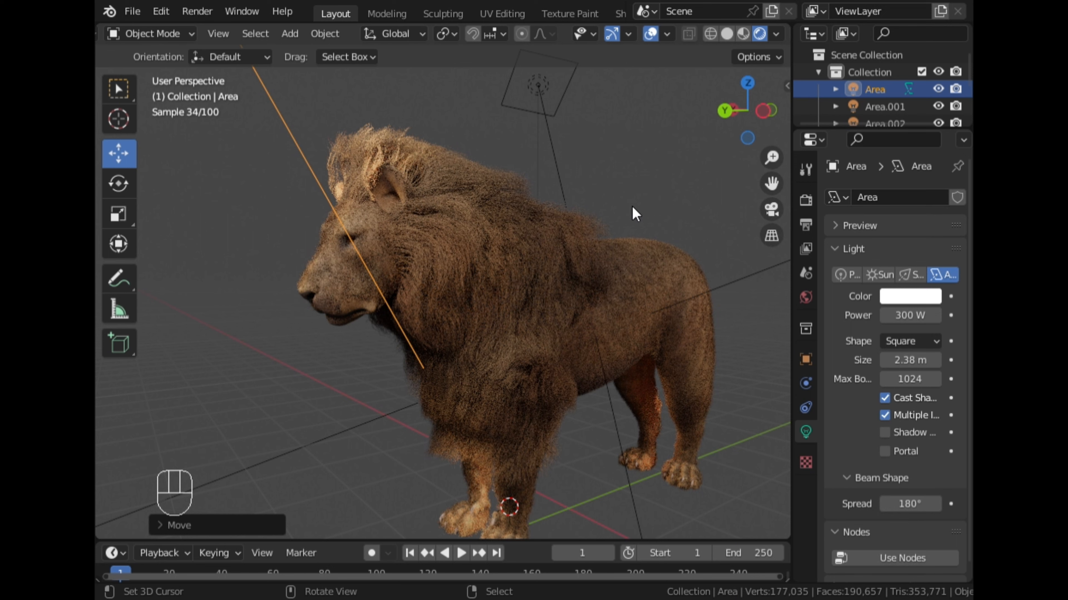
{"action": "scroll", "coordinate": [592, 214], "scroll_direction": "up", "scroll_amount": 1}
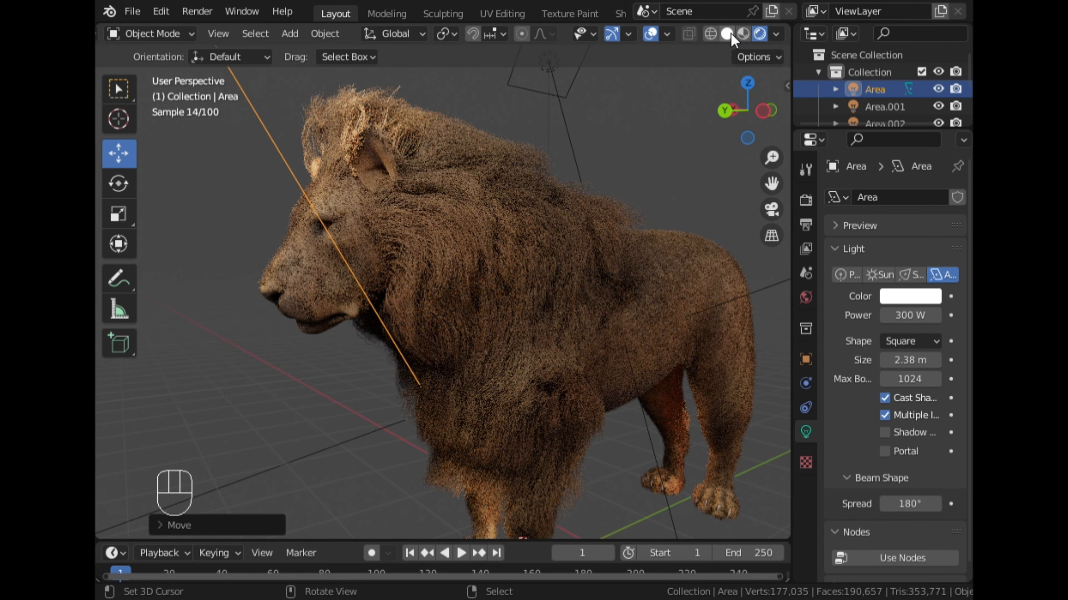
{"action": "left_click", "coordinate": [726, 34]}
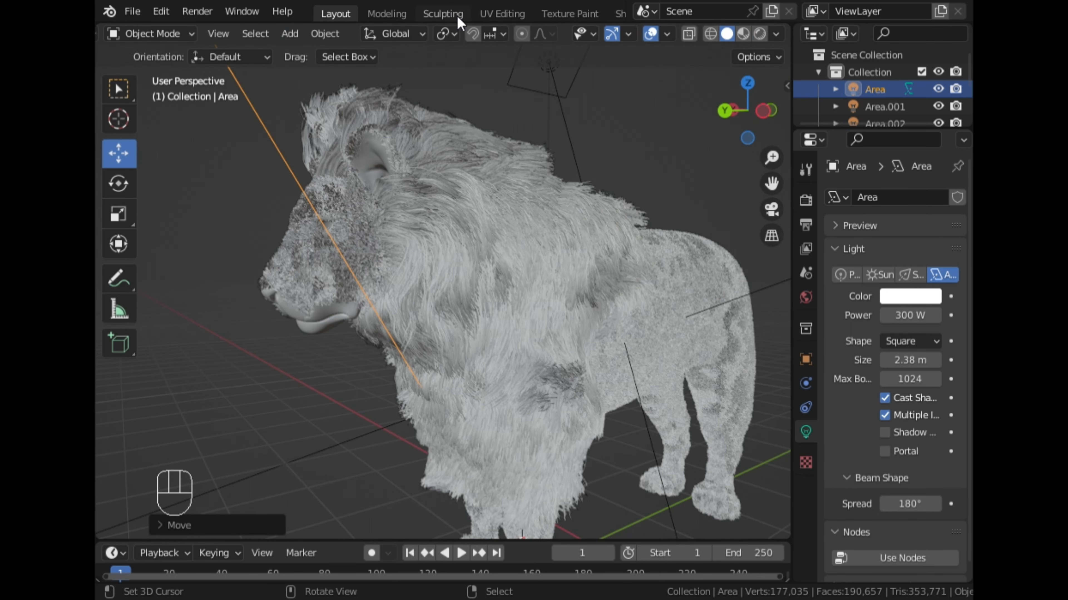
- Open the Shading workspace and select the lion to show its material nodes
{"action": "scroll", "coordinate": [441, 12], "scroll_direction": "down", "scroll_amount": 5}
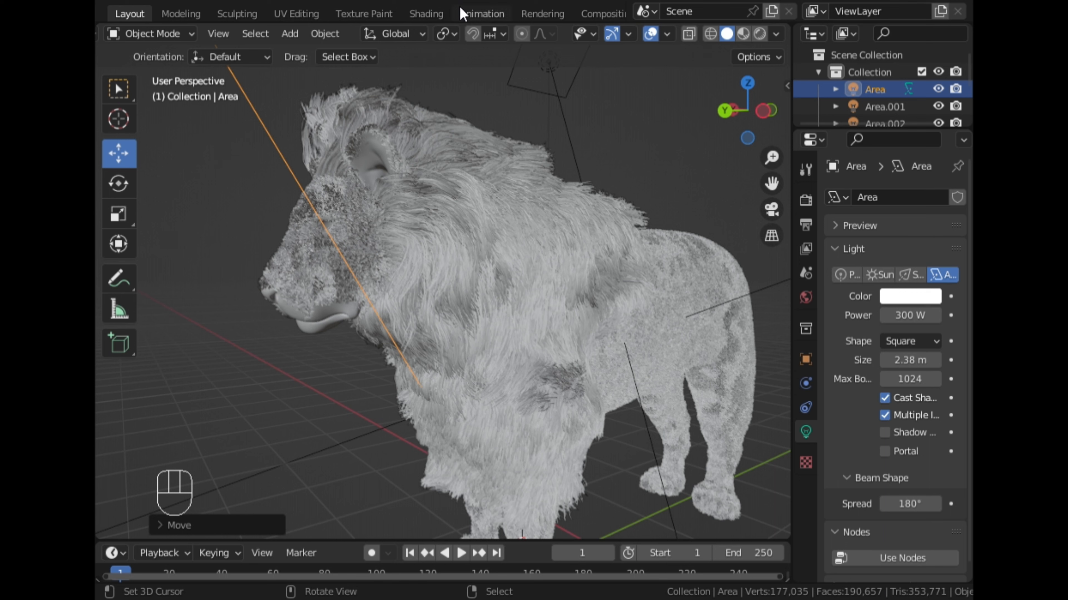
{"action": "left_click", "coordinate": [425, 13]}
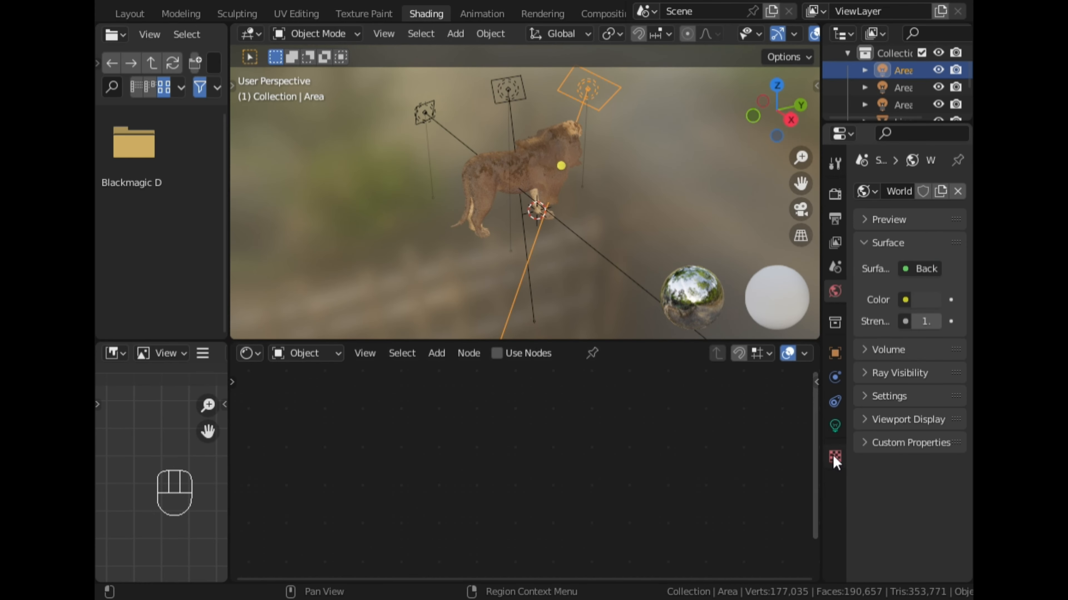
{"action": "left_click", "coordinate": [513, 182]}
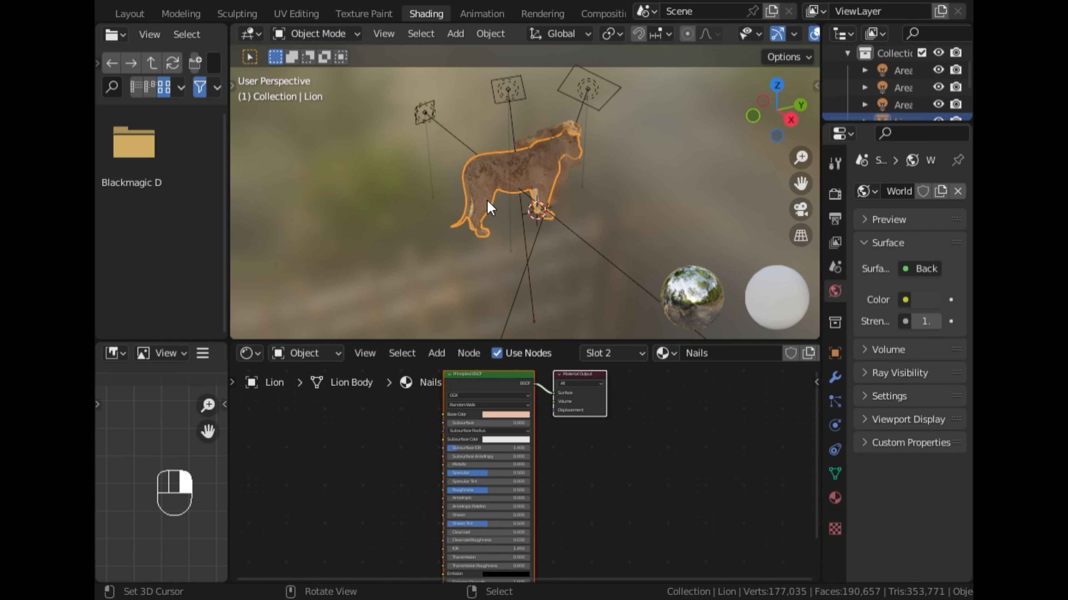
- Create a new material in the lion's third material slot and hide the body fur particle system in the viewport
{"action": "left_click", "coordinate": [838, 499]}
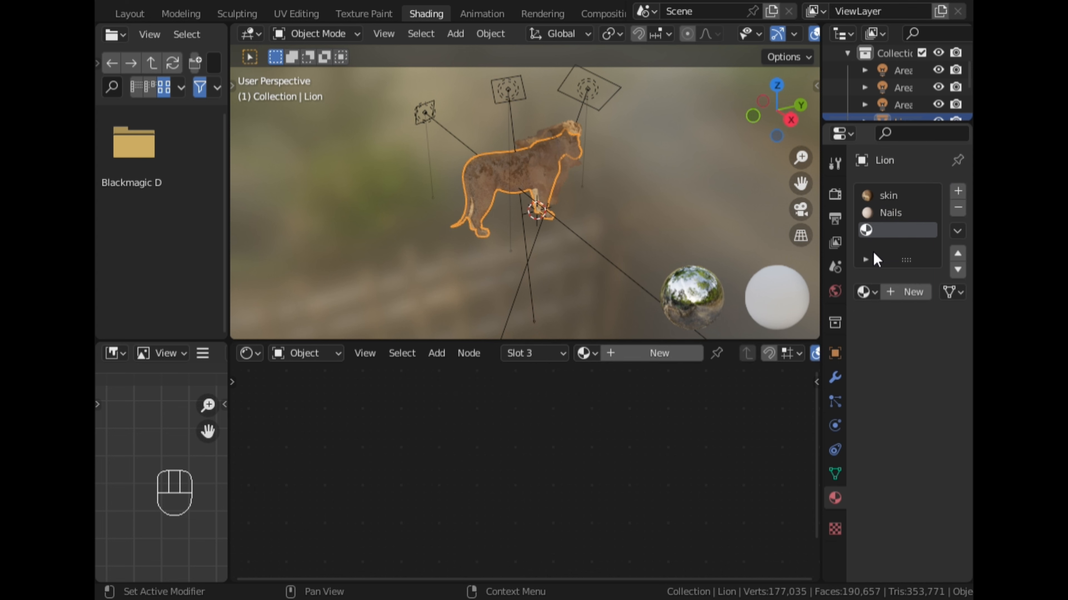
{"action": "left_click", "coordinate": [881, 290]}
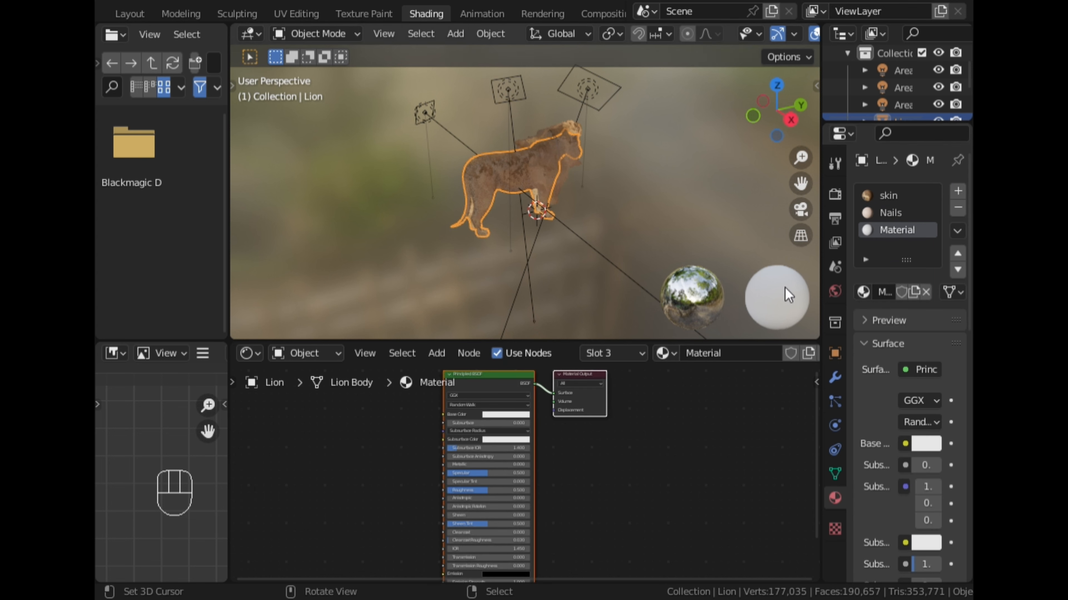
{"action": "left_click", "coordinate": [832, 405]}
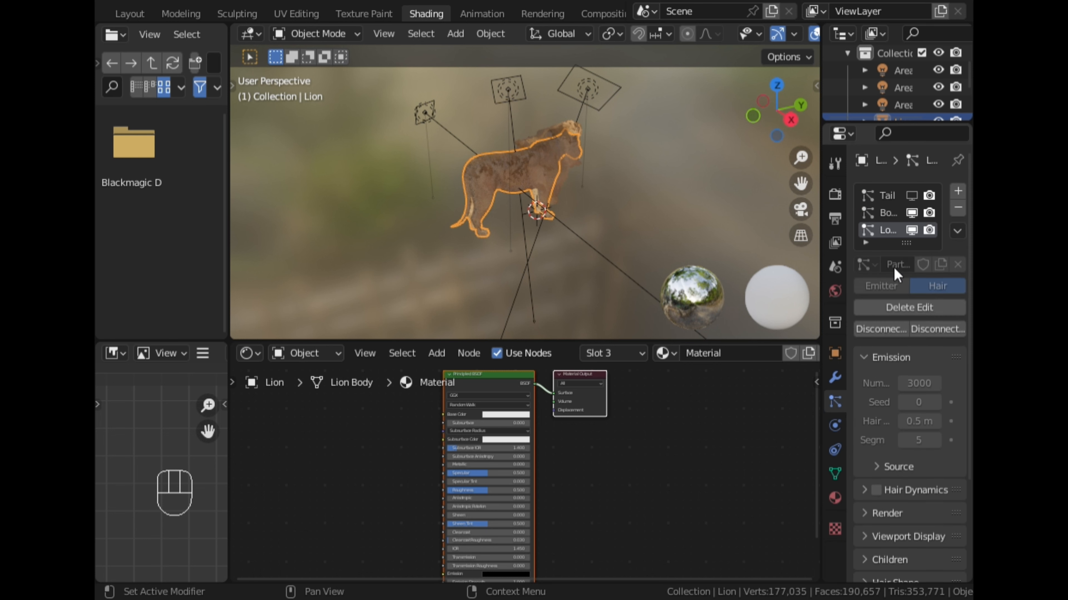
{"action": "left_click", "coordinate": [911, 214]}
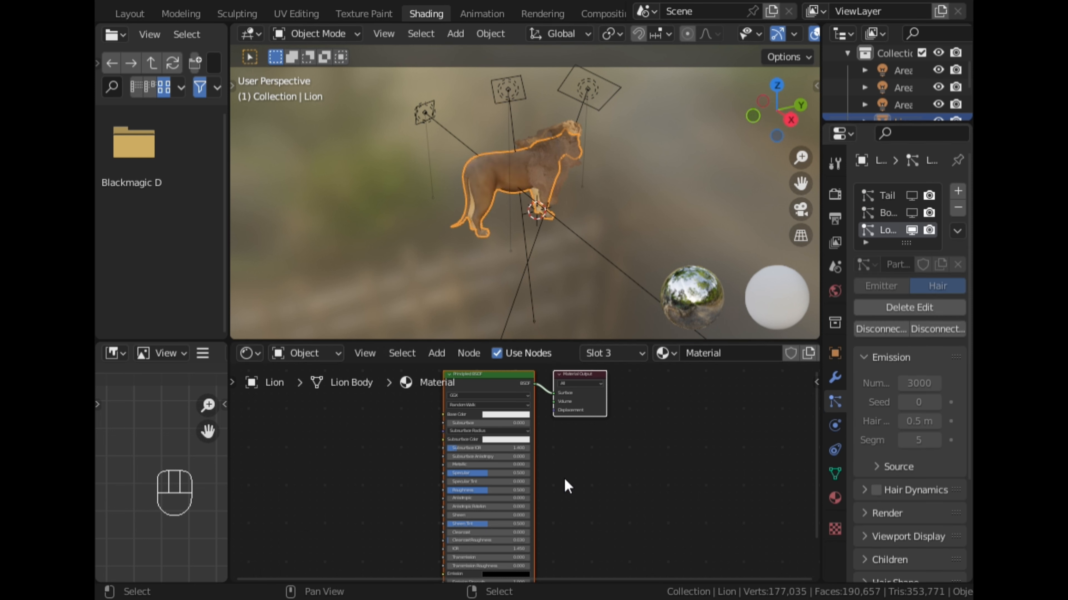
- Switch the new material's Principled BSDF node to a Principled Hair BSDF shader
{"action": "scroll", "coordinate": [565, 479], "scroll_direction": "up", "scroll_amount": 1}
{"action": "left_click", "coordinate": [402, 466]}
{"action": "middle_click_drag", "start_coordinate": [374, 464], "coordinate": [506, 517]}
{"action": "scroll", "coordinate": [491, 511], "scroll_direction": "up", "scroll_amount": 1}
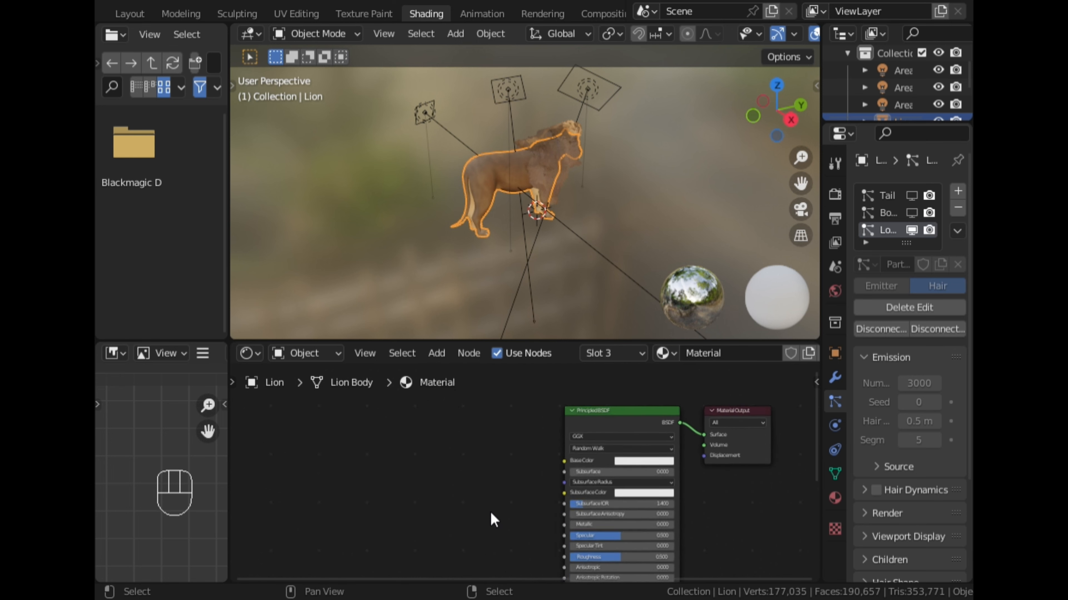
{"action": "left_click", "coordinate": [606, 426]}
{"action": "key", "text": "shift+s"}
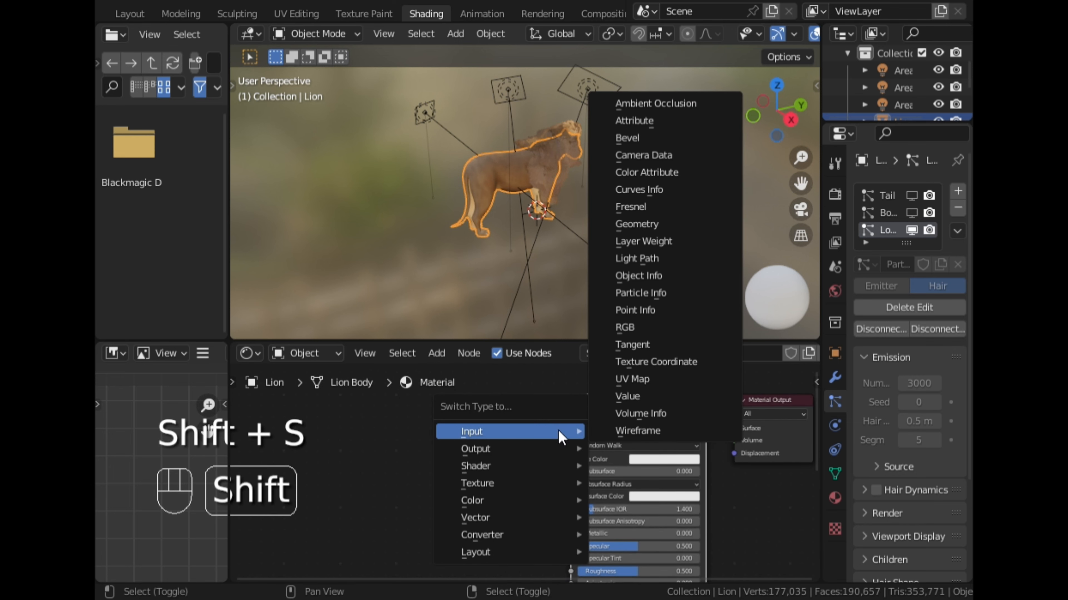
{"action": "mouse_move", "coordinate": [512, 470]}
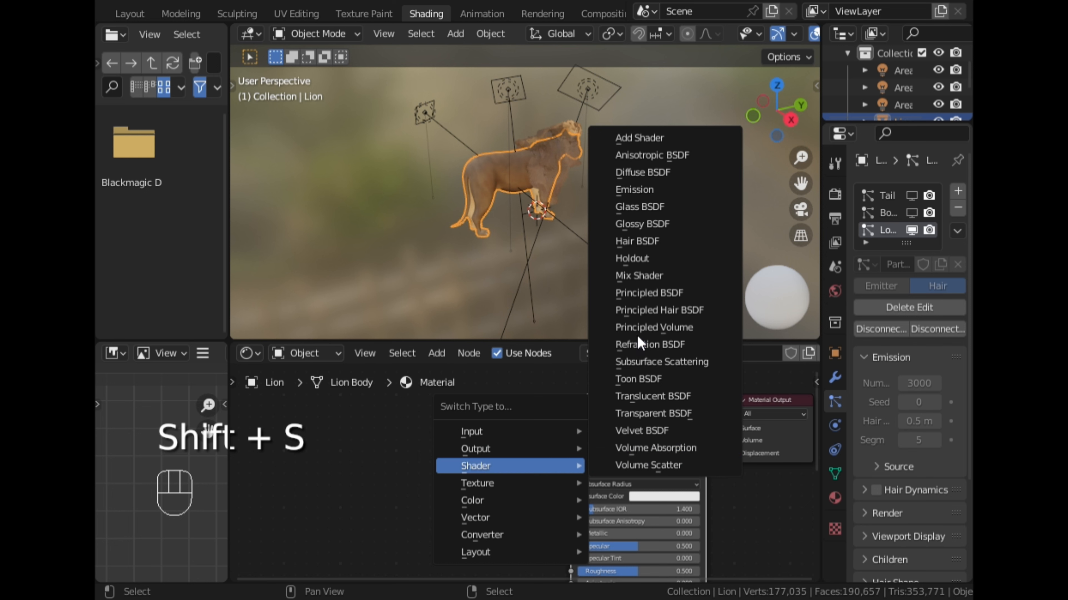
{"action": "left_click", "coordinate": [639, 310]}
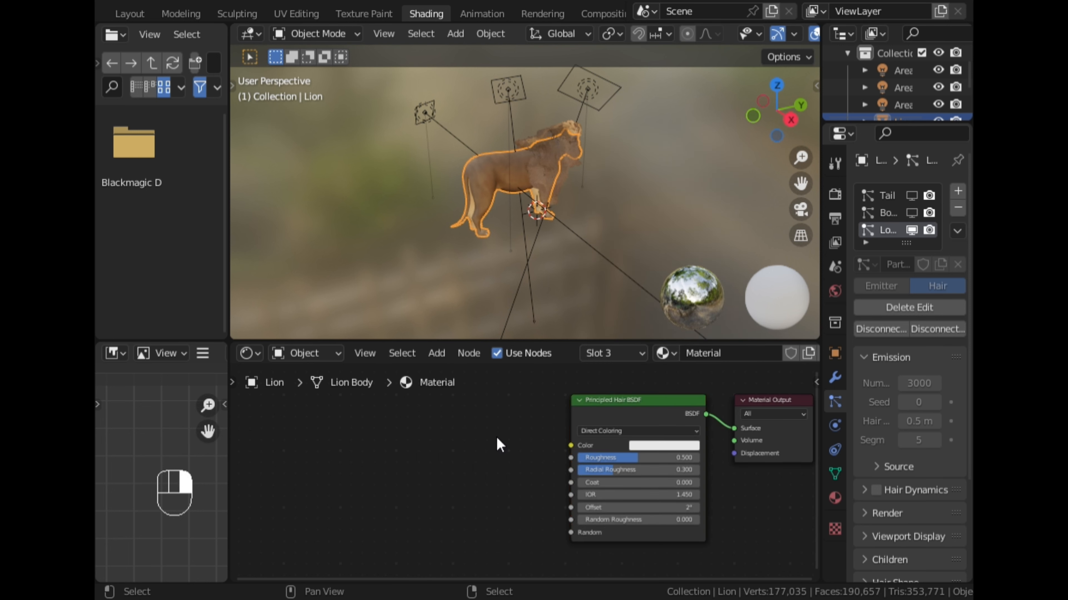
- Set the render material of the lion's long fur particle system to the new hair material named Material
{"action": "middle_click_drag", "start_coordinate": [484, 291], "coordinate": [700, 242]}
{"action": "scroll", "coordinate": [635, 242], "scroll_direction": "up", "scroll_amount": 3}
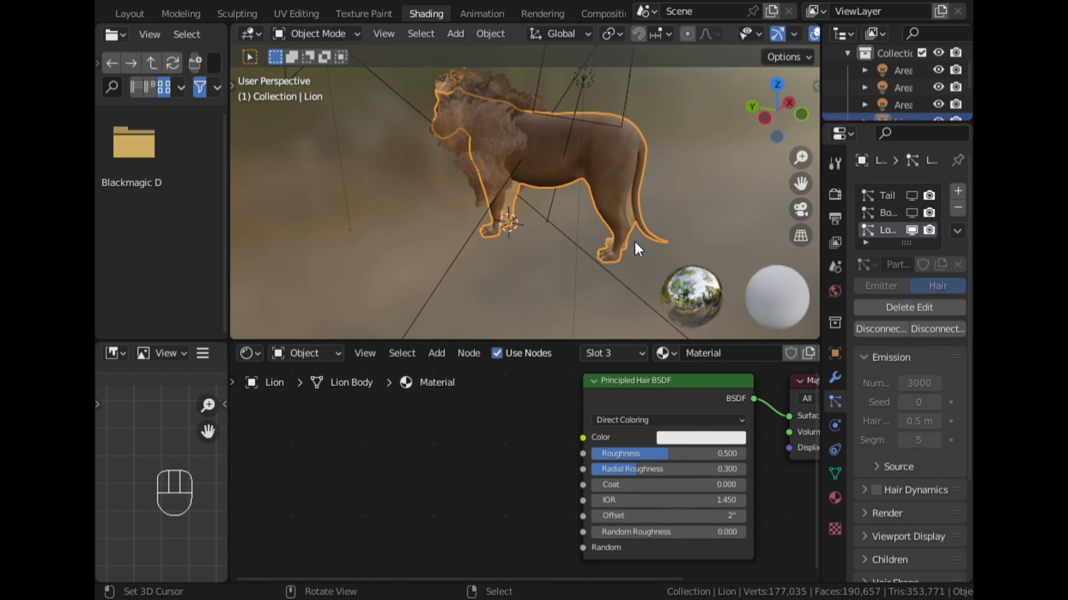
{"action": "middle_click_drag", "start_coordinate": [634, 242], "coordinate": [524, 233]}
{"action": "scroll", "coordinate": [657, 235], "scroll_direction": "up", "scroll_amount": 2}
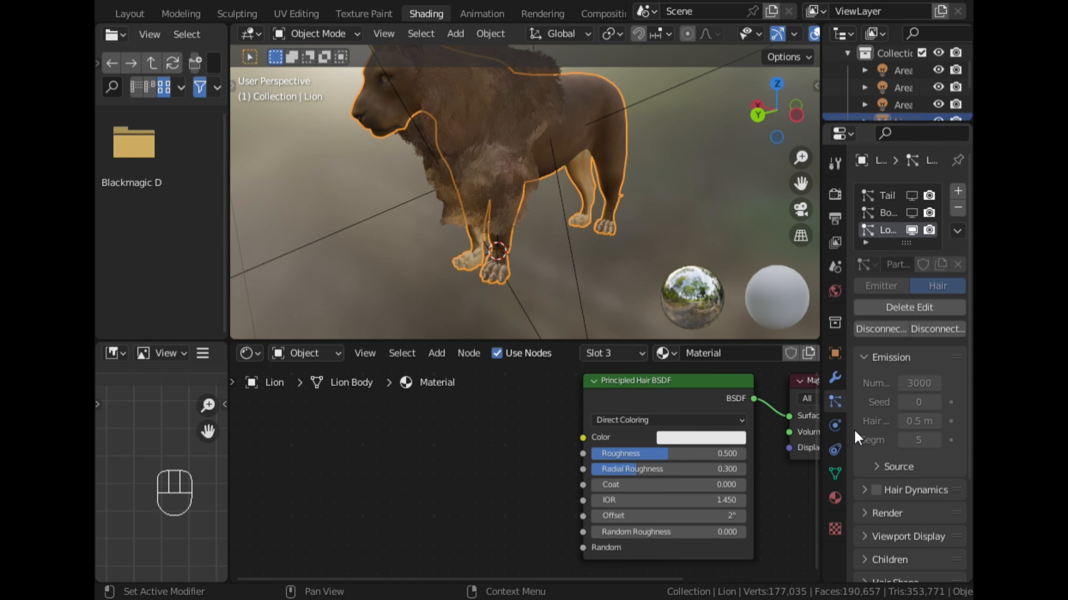
{"action": "scroll", "coordinate": [890, 429], "scroll_direction": "down", "scroll_amount": 5}
{"action": "left_click", "coordinate": [889, 393]}
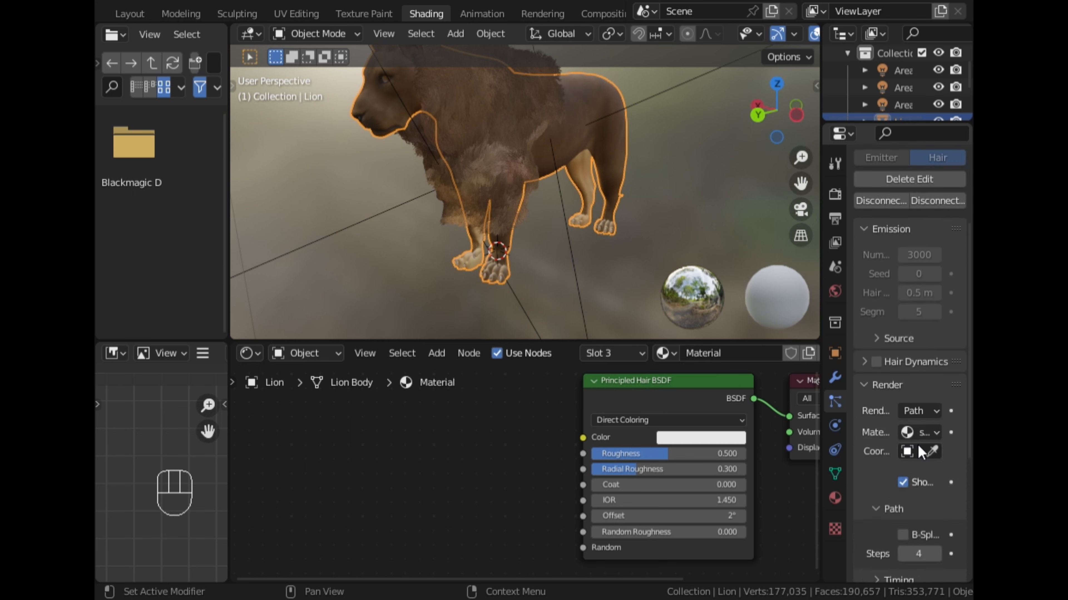
{"action": "left_click", "coordinate": [924, 431]}
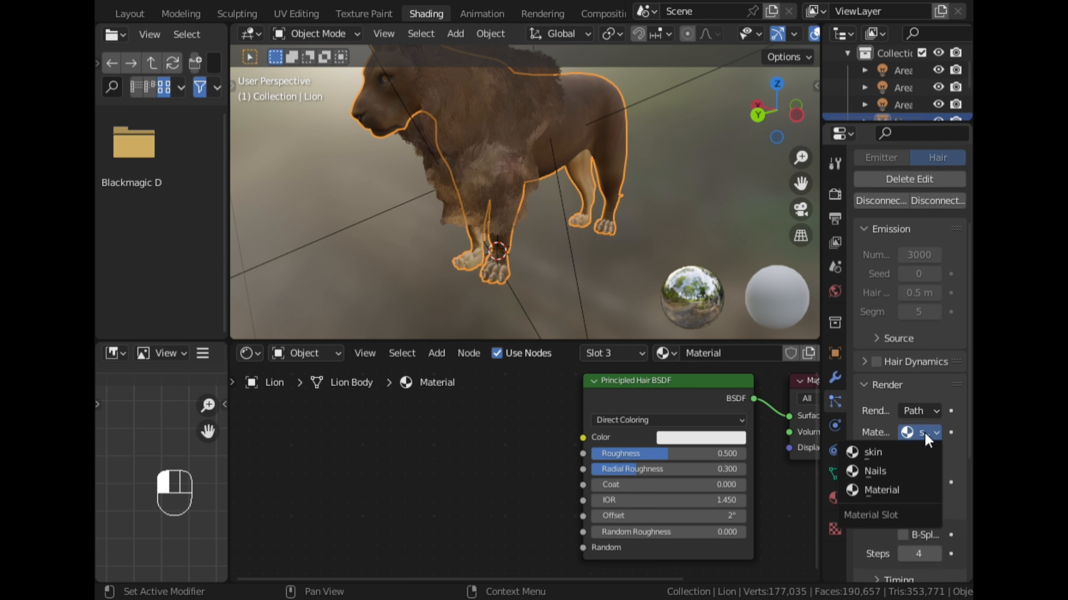
{"action": "left_click", "coordinate": [892, 491]}
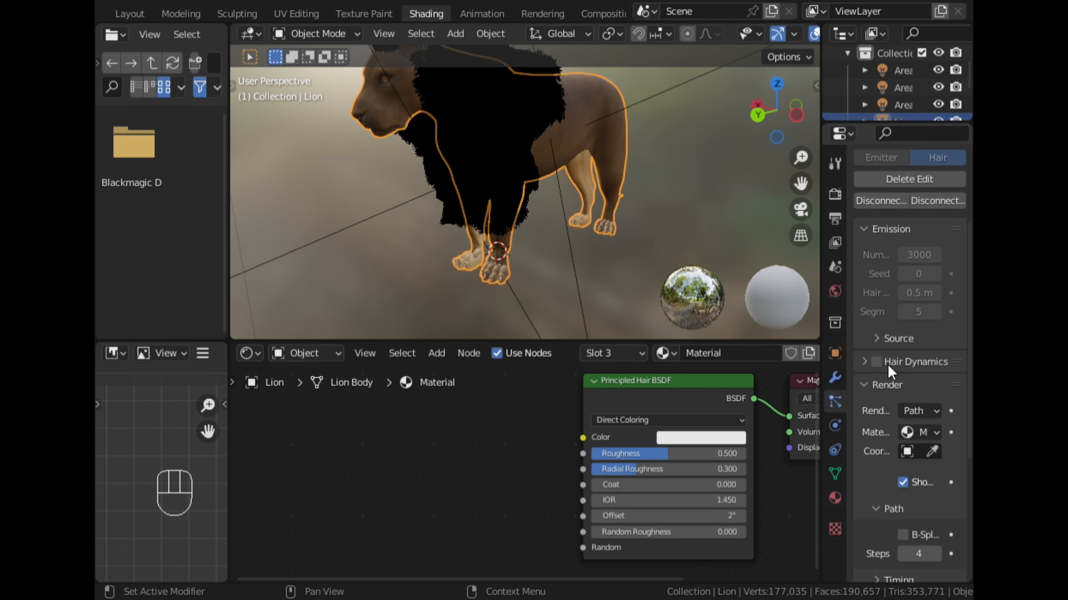
- Rename the lion's third material as Long_Fur
{"action": "scroll", "coordinate": [890, 366], "scroll_direction": "up", "scroll_amount": 5}
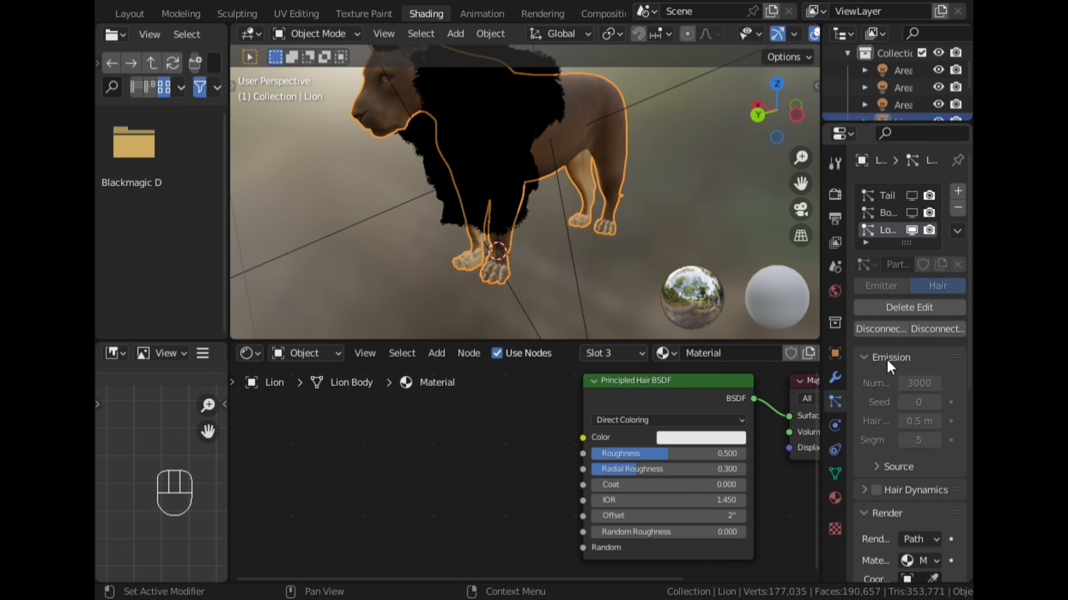
{"action": "left_click", "coordinate": [833, 488]}
{"action": "left_click", "coordinate": [914, 226]}
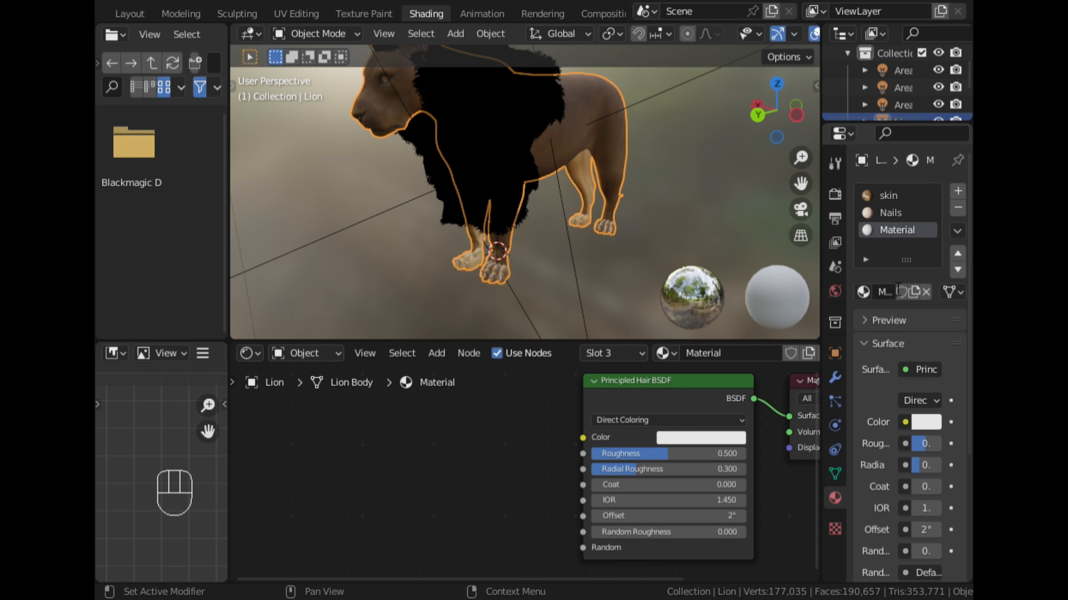
{"action": "double_click", "coordinate": [915, 229]}
{"action": "key", "text": "BackSpace"}
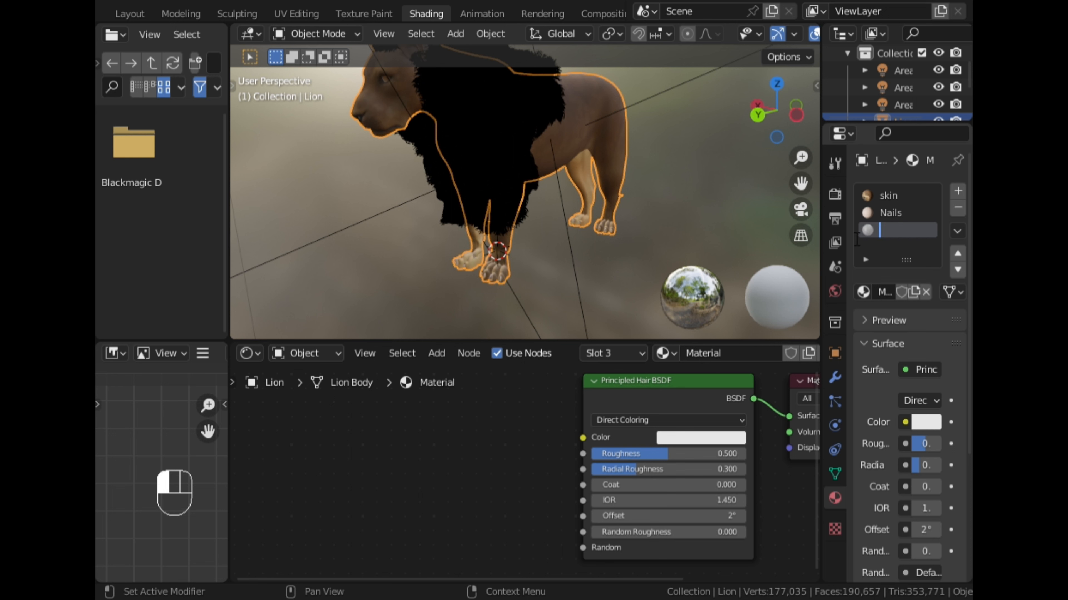
{"action": "type", "text": "Long_Fur"}
{"action": "left_click", "coordinate": [856, 239]}
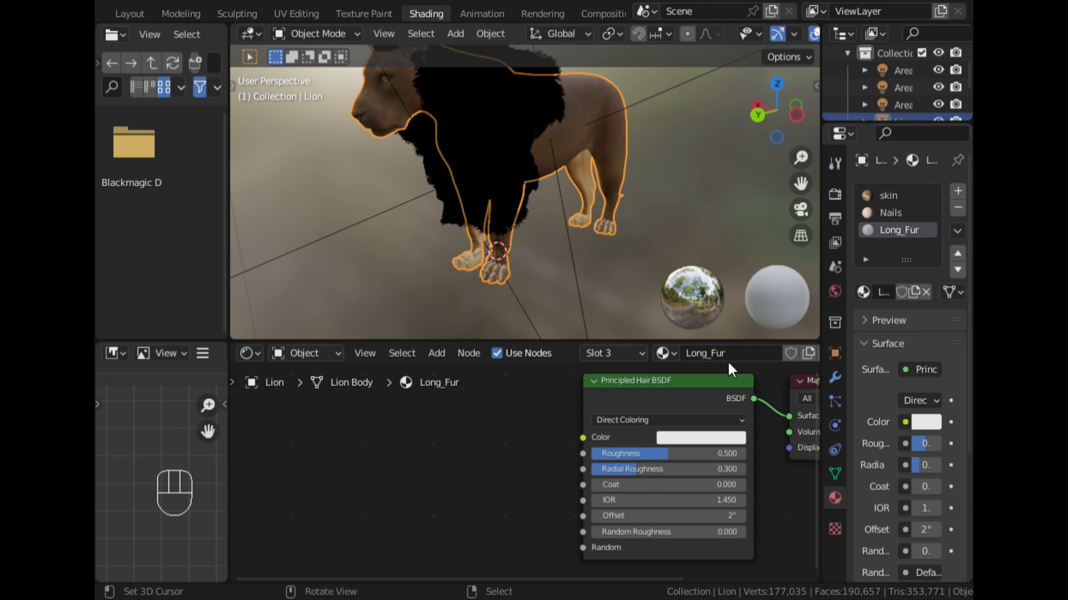
- Open the color parametrization options of the Long_Fur material's Principled Hair BSDF node
{"action": "left_click", "coordinate": [639, 420]}
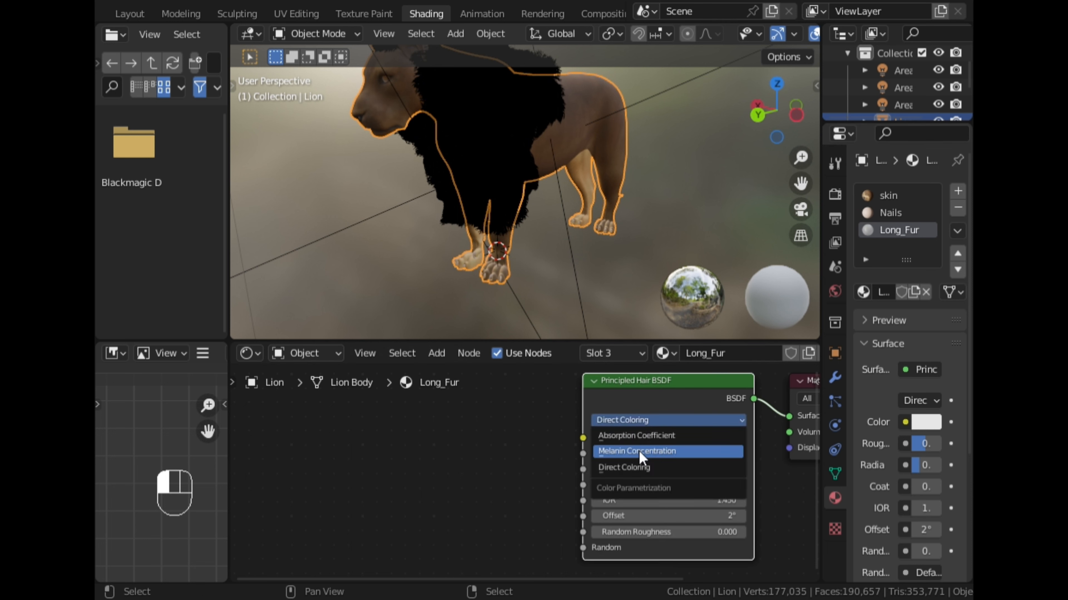
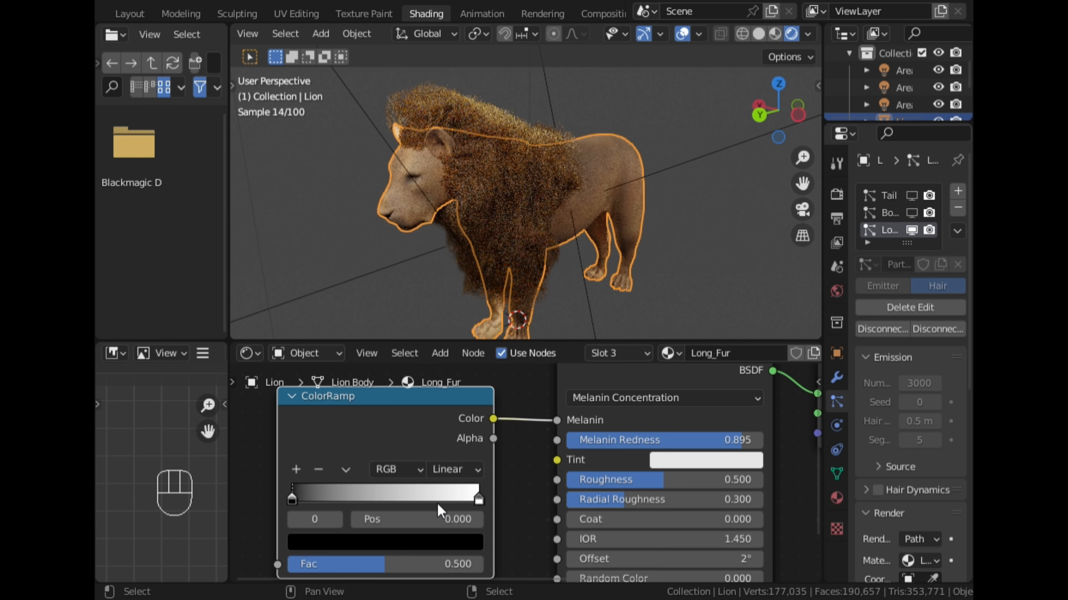
- Change the ColorRamp's first stop from black to a muted reddish brown
{"action": "left_click", "coordinate": [428, 542]}
{"action": "left_click", "coordinate": [441, 369]}
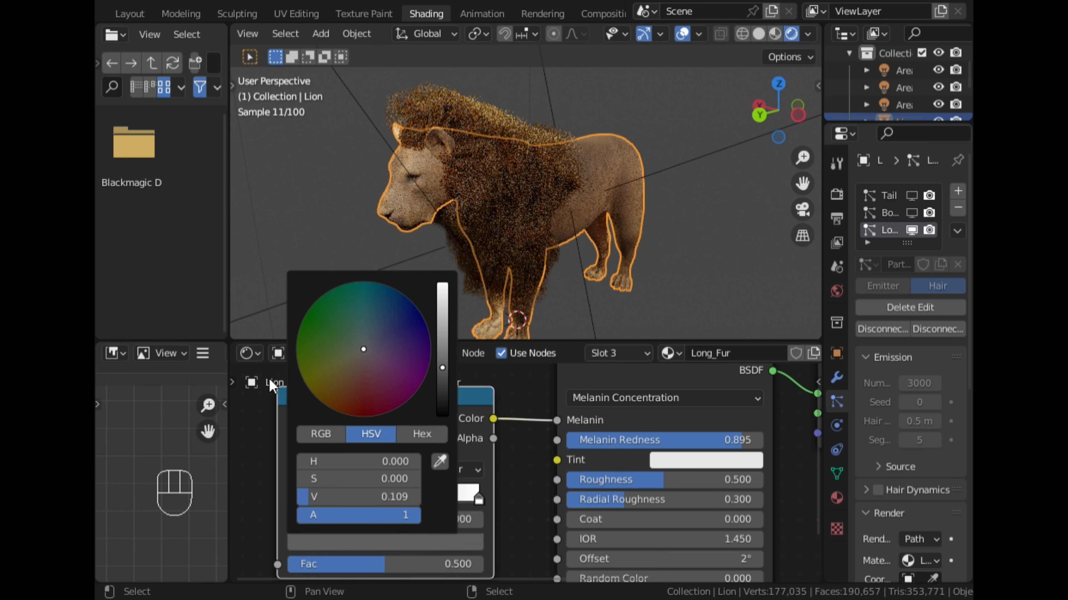
{"action": "left_click", "coordinate": [369, 374]}
- Reposition the ColorRamp stops, placing the reddish-brown one at 0.186 and the white one at 0.609
{"action": "left_click_drag", "start_coordinate": [479, 497], "coordinate": [426, 501]}
{"action": "left_click_drag", "start_coordinate": [293, 499], "coordinate": [315, 501]}
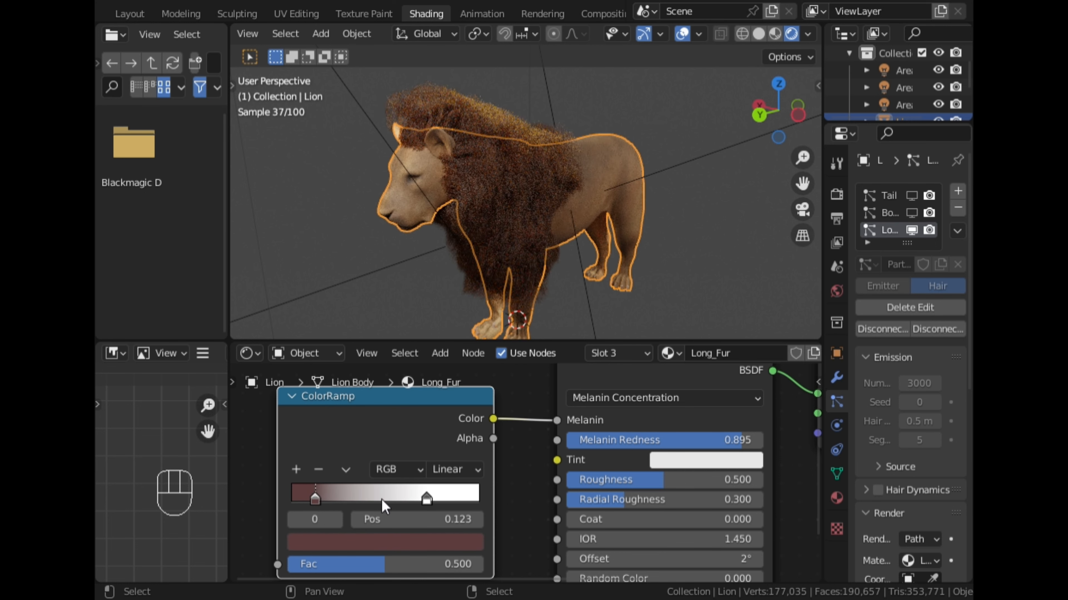
{"action": "left_click_drag", "start_coordinate": [427, 498], "coordinate": [390, 498]}
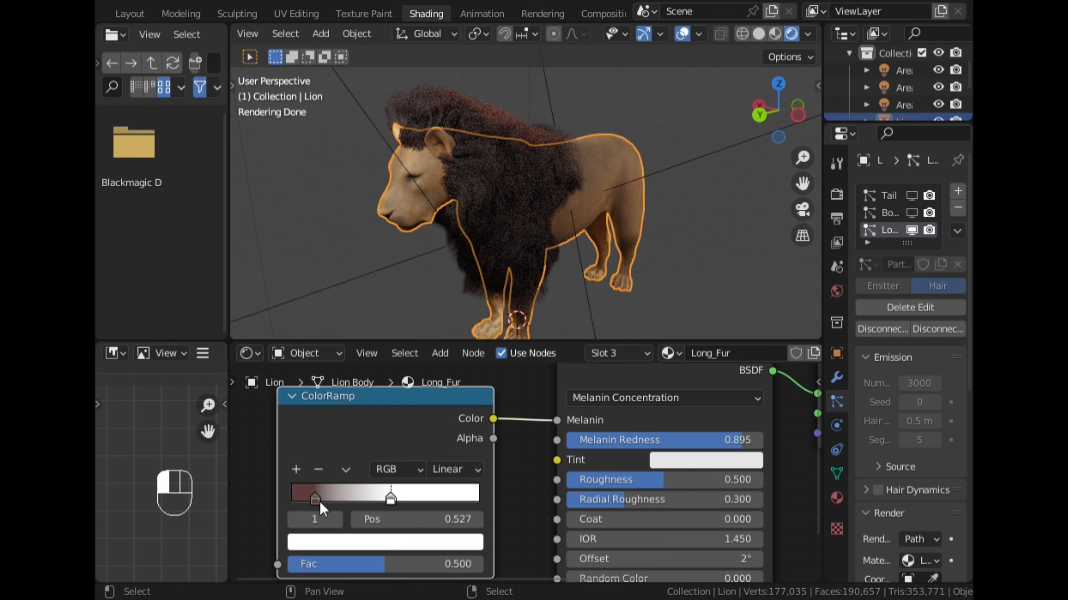
{"action": "left_click_drag", "start_coordinate": [320, 501], "coordinate": [338, 498]}
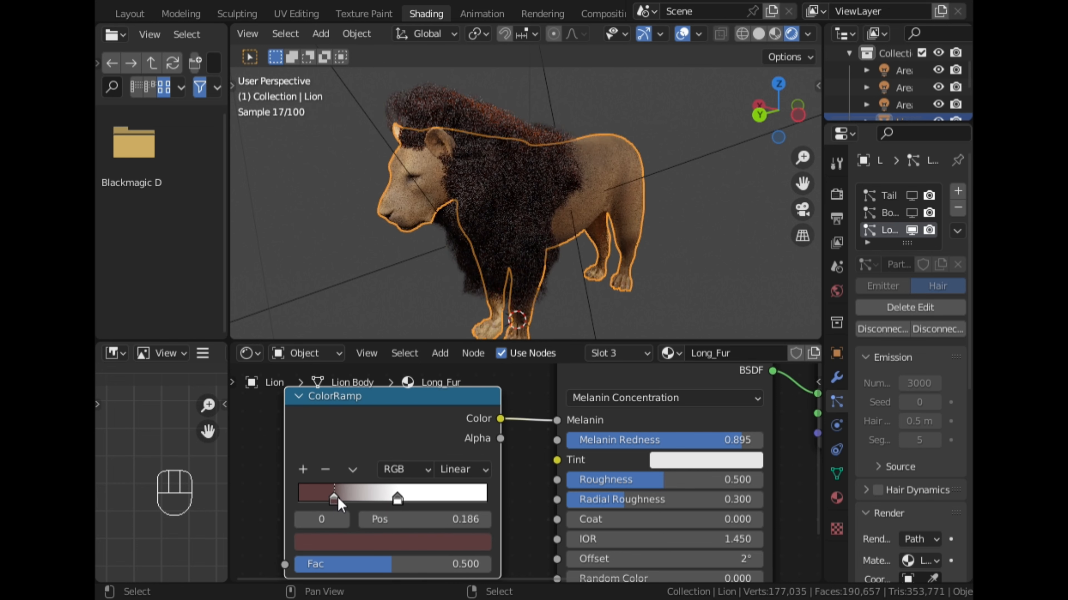
{"action": "middle_click_drag", "start_coordinate": [458, 202], "coordinate": [490, 192]}
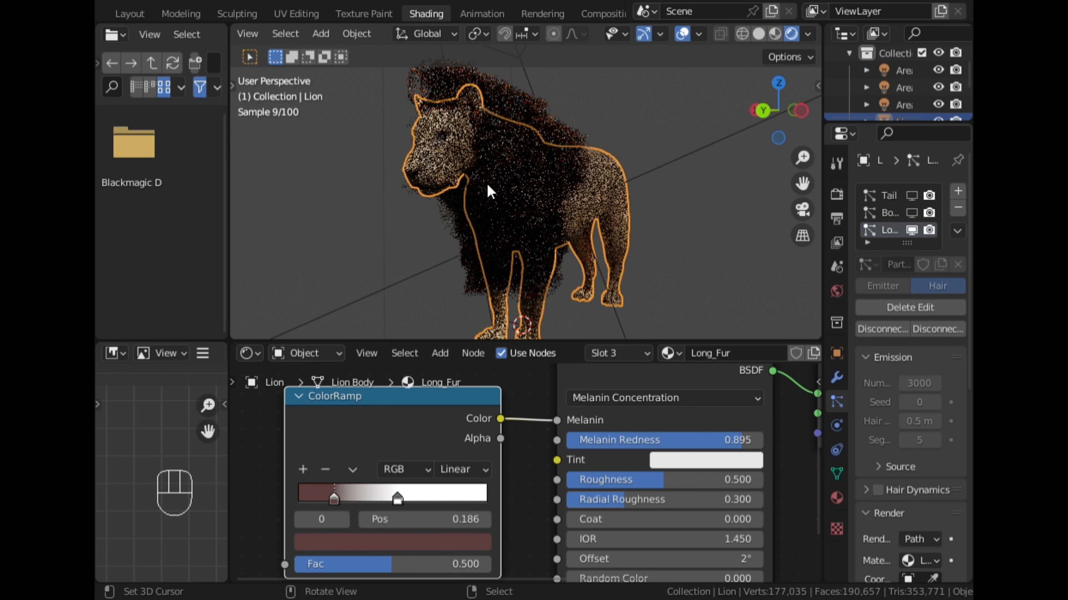
{"action": "left_click_drag", "start_coordinate": [393, 492], "coordinate": [413, 498]}
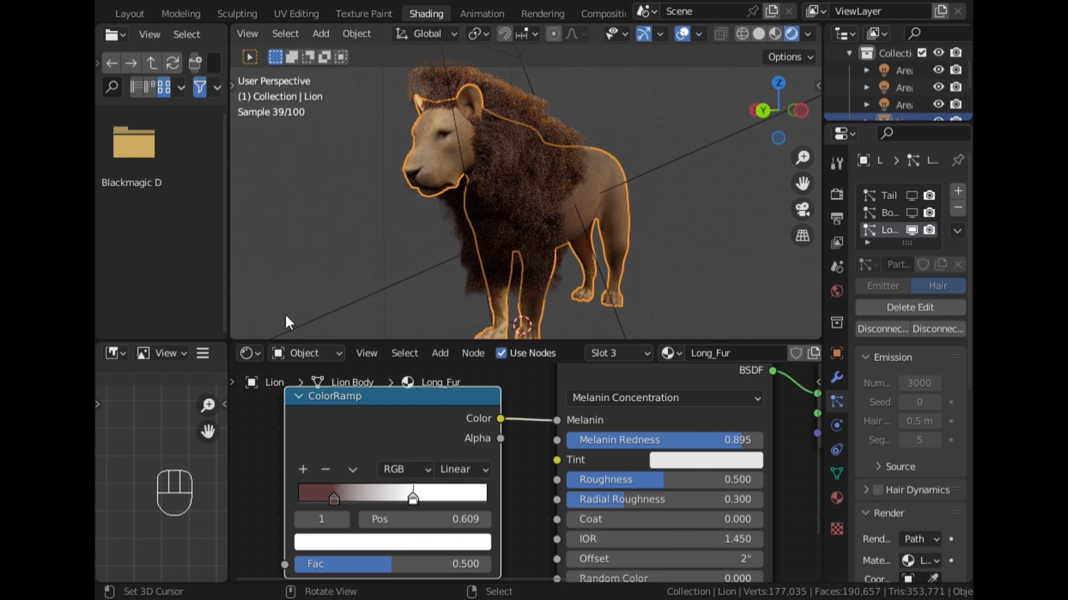
- Preview the recolored mane in rendered shading in the Layout workspace, and save the file from solid shading
{"action": "left_click", "coordinate": [128, 13]}
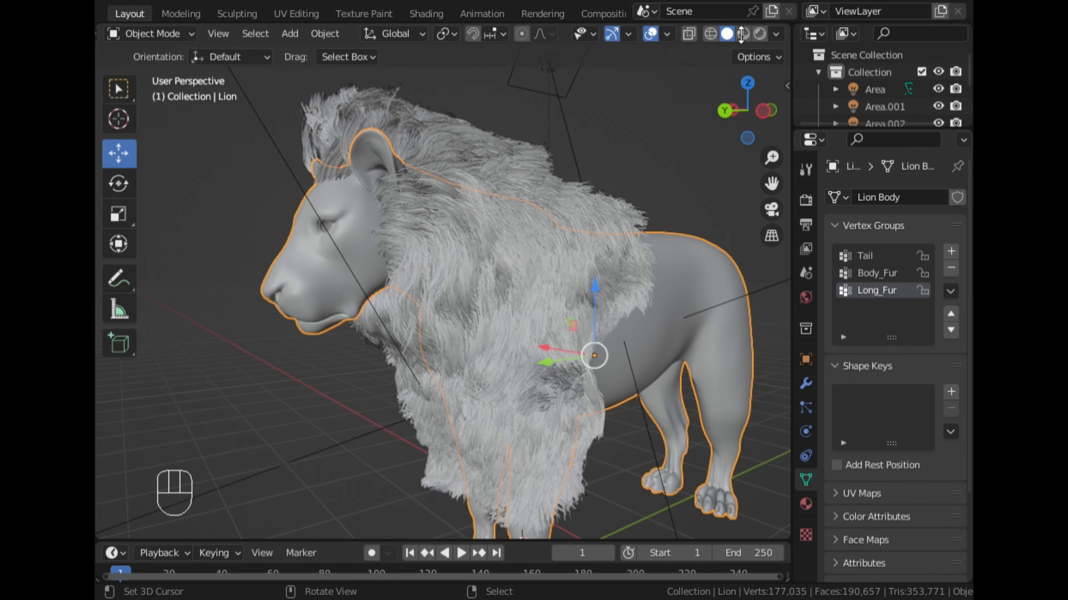
{"action": "left_click", "coordinate": [760, 37]}
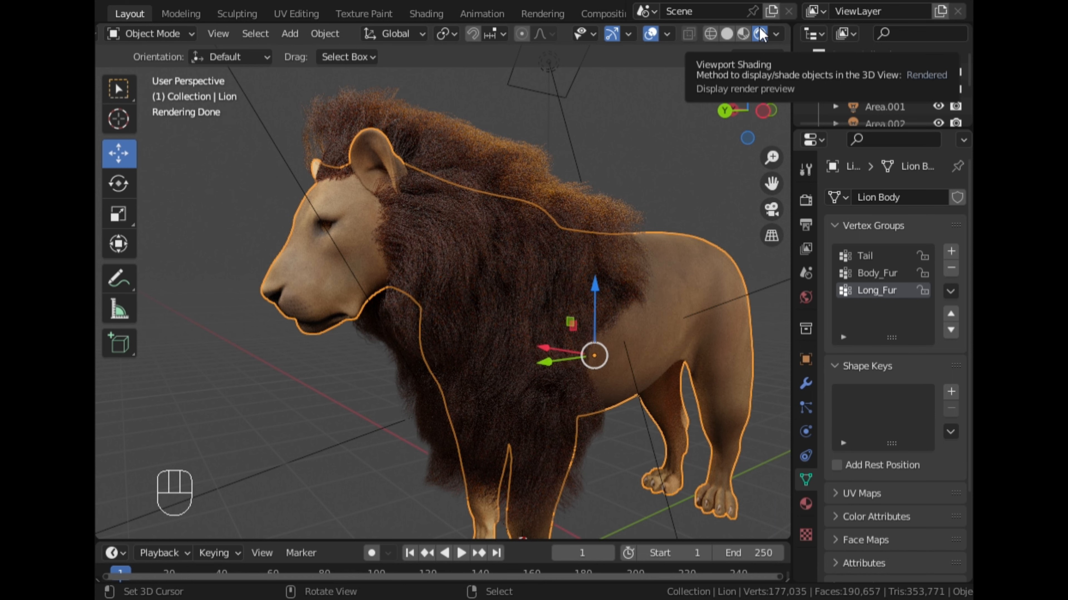
{"action": "left_click", "coordinate": [727, 34]}
{"action": "scroll", "coordinate": [643, 191], "scroll_direction": "down", "scroll_amount": 3}
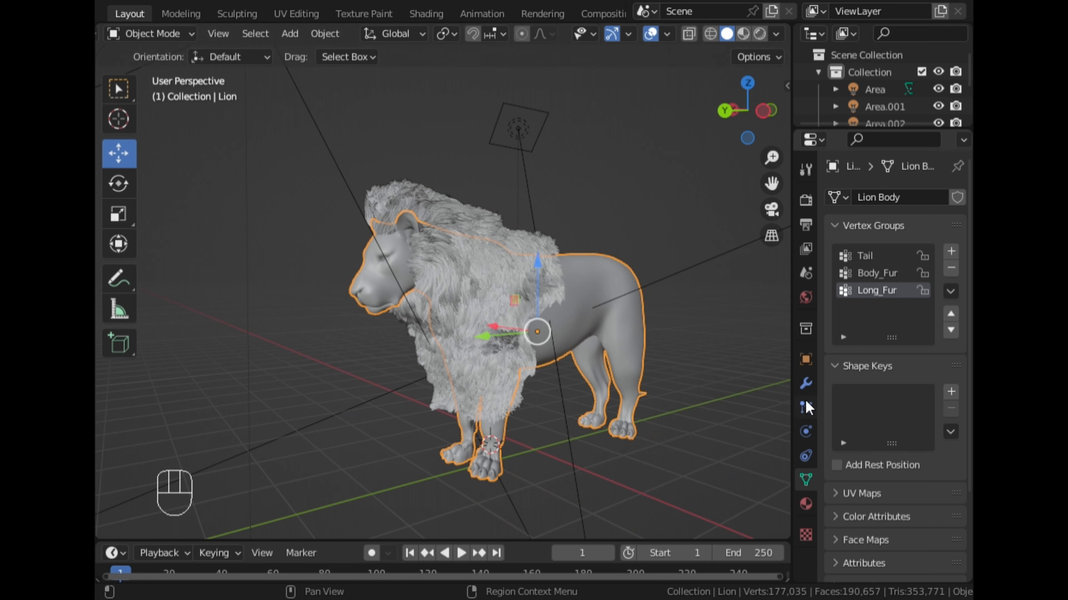
{"action": "key", "text": "ctrl+s"}
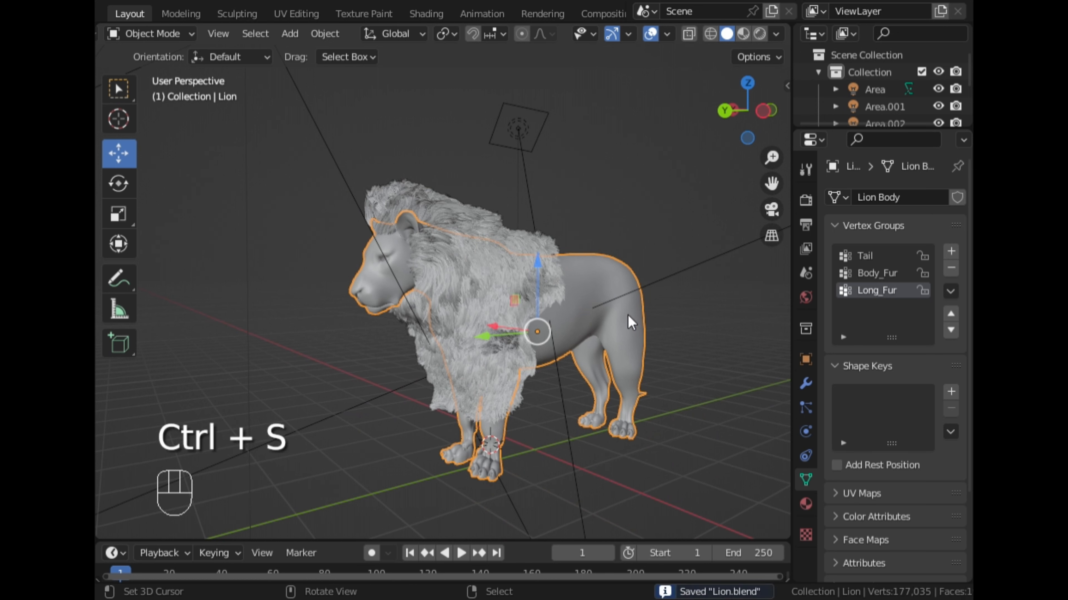
- Enable viewport display of the lion's Body_Fur particle system and preview it in rendered shading
{"action": "left_click", "coordinate": [806, 407]}
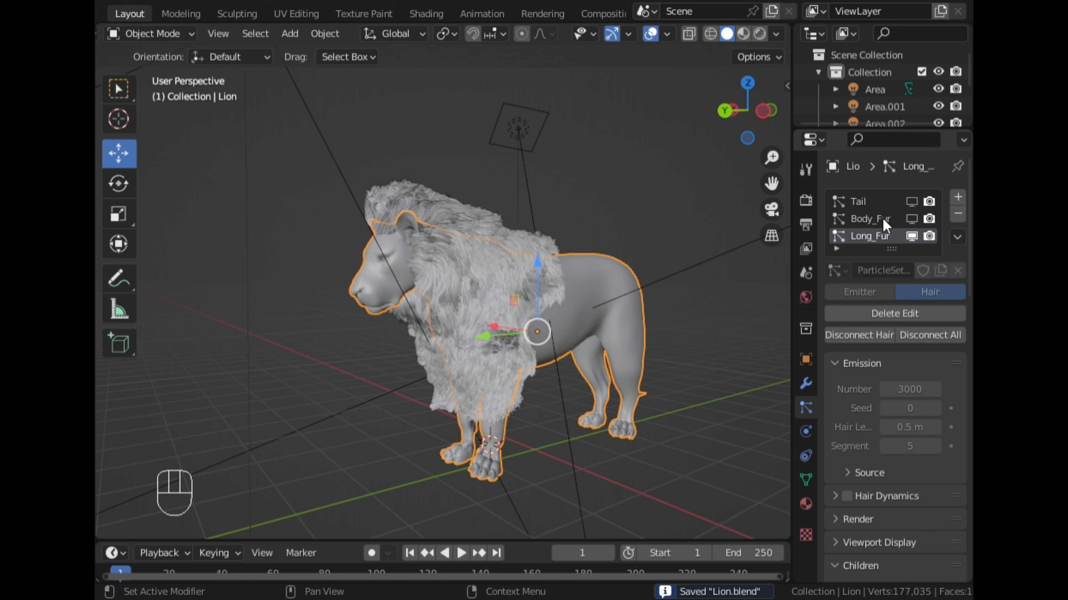
{"action": "left_click", "coordinate": [911, 219]}
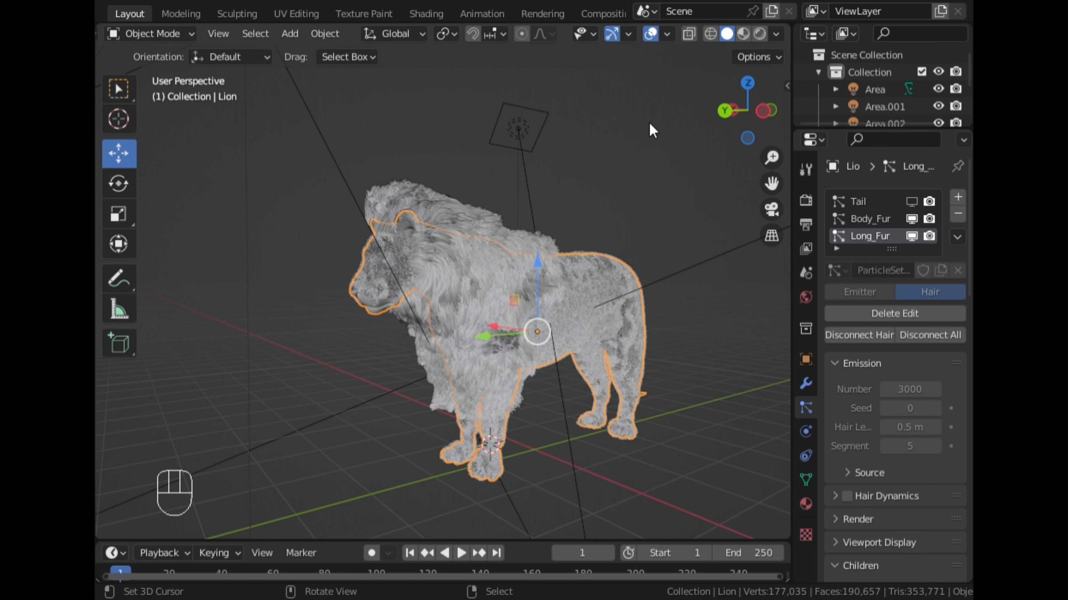
{"action": "left_click", "coordinate": [744, 33]}
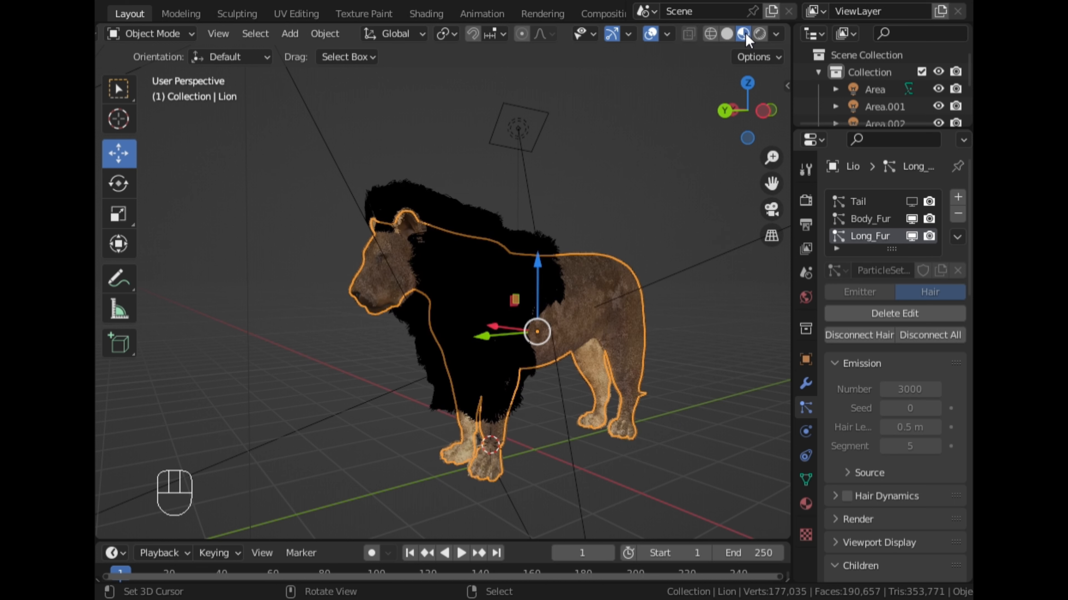
{"action": "left_click", "coordinate": [760, 33]}
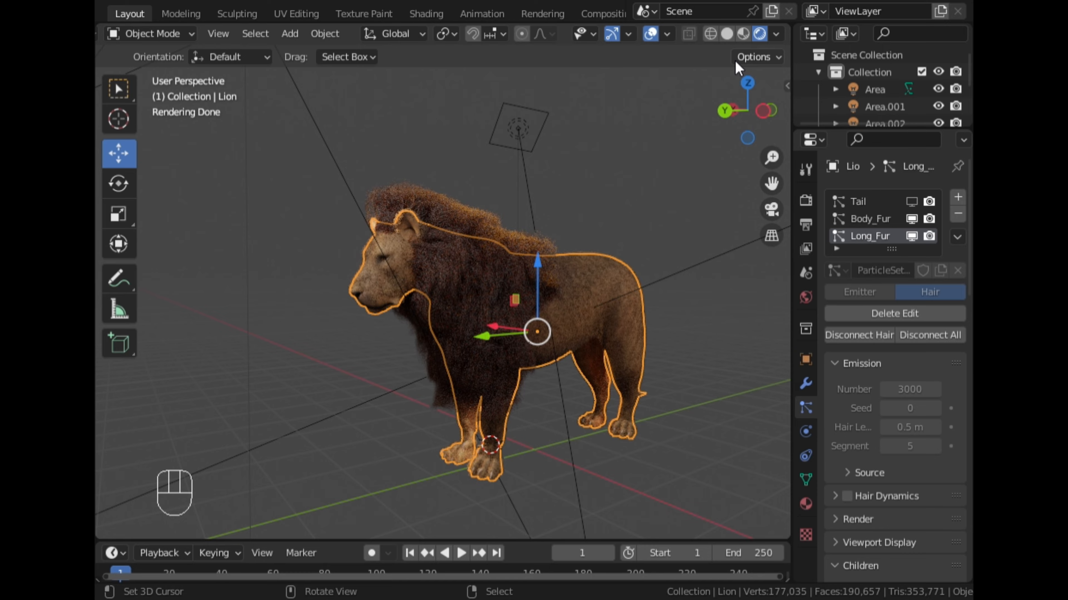
- Examine the rendered mane, face and body fur up close and from the lion's front and sides
{"action": "middle_click_drag", "start_coordinate": [588, 186], "coordinate": [475, 253]}
{"action": "scroll", "coordinate": [476, 252], "scroll_direction": "up", "scroll_amount": 2}
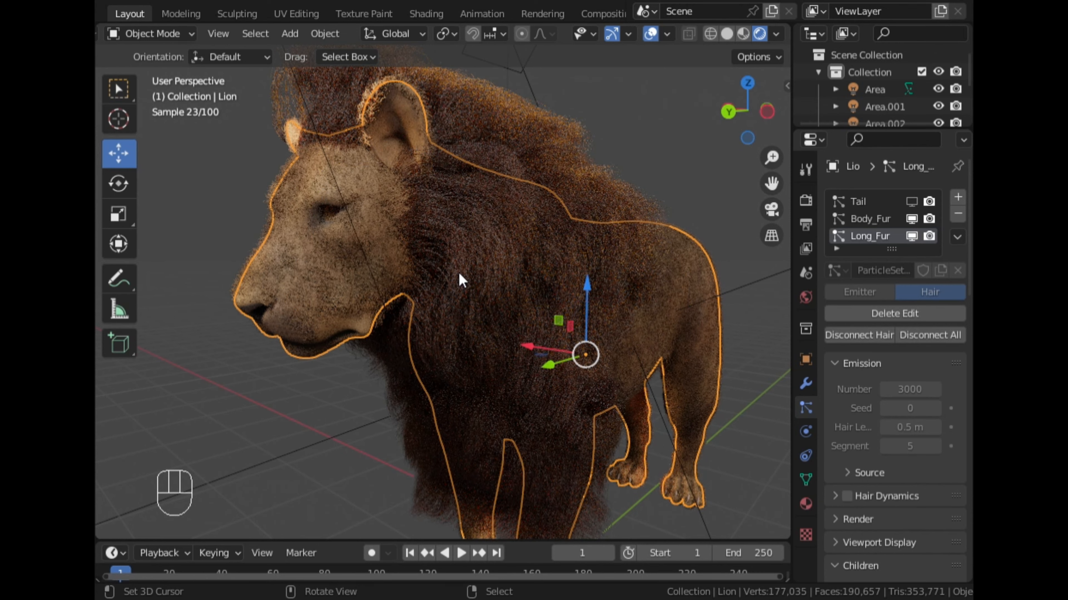
{"action": "scroll", "coordinate": [459, 278], "scroll_direction": "down", "scroll_amount": 2}
{"action": "middle_click_drag", "start_coordinate": [458, 272], "coordinate": [539, 265]}
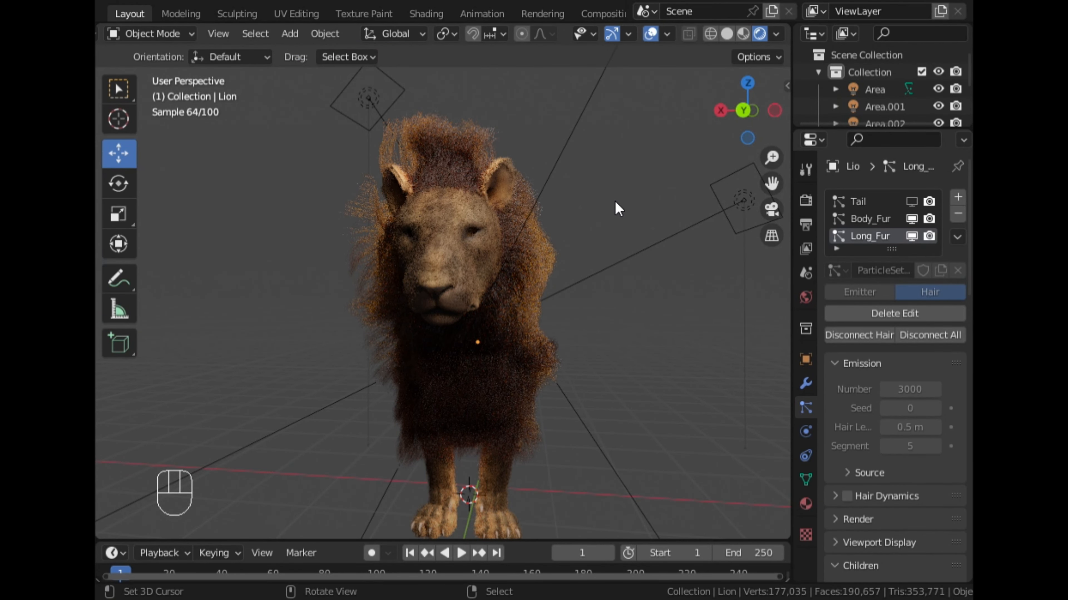
{"action": "left_click", "coordinate": [545, 296]}
{"action": "middle_click_drag", "start_coordinate": [543, 290], "coordinate": [604, 294]}
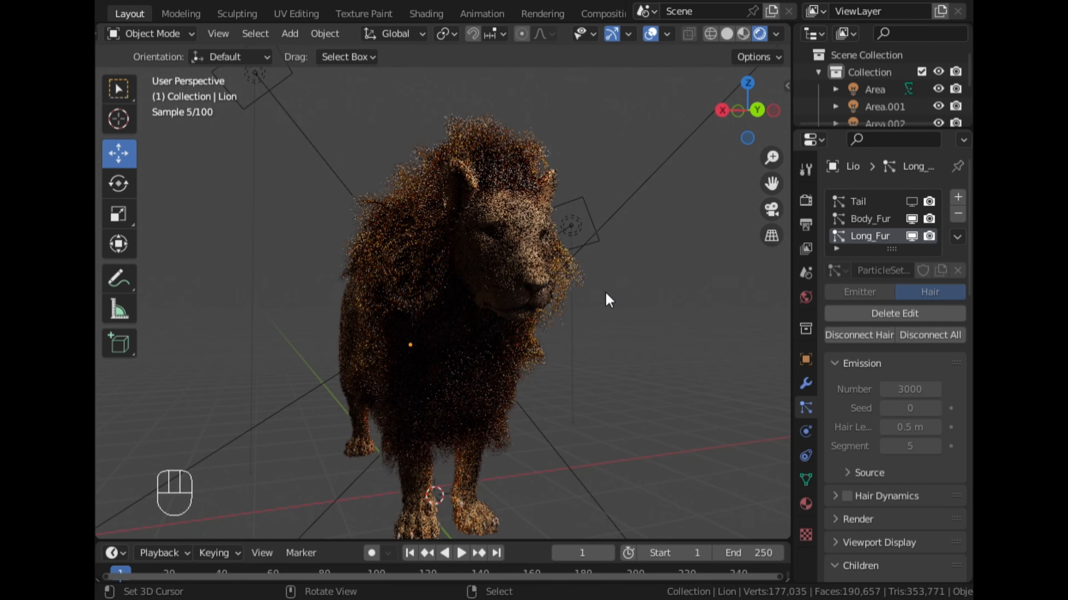
{"action": "middle_click_drag", "start_coordinate": [534, 340], "coordinate": [560, 343]}
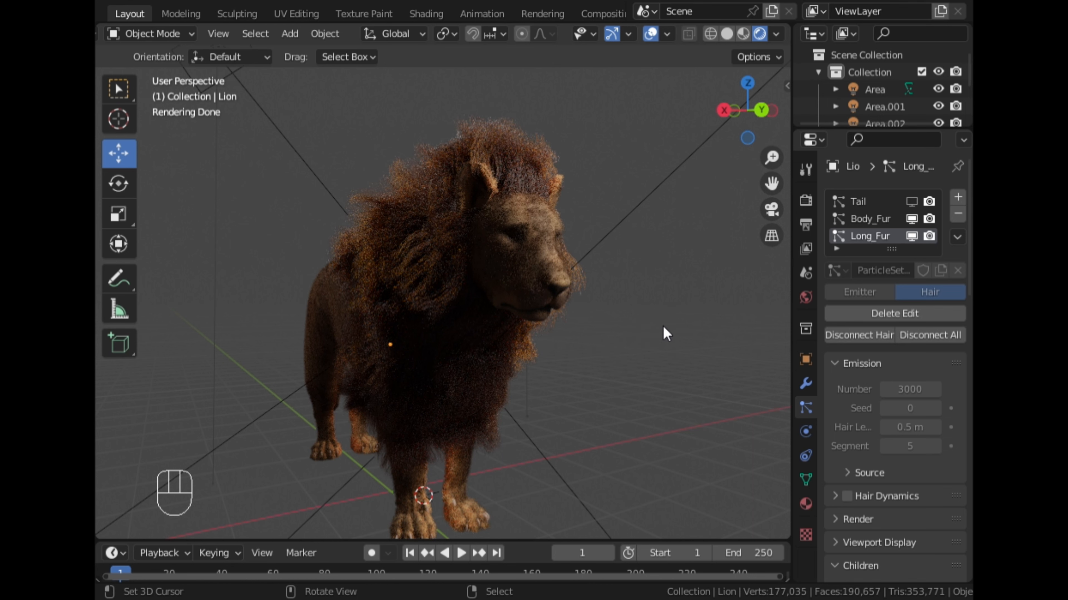
{"action": "middle_click_drag", "start_coordinate": [664, 331], "coordinate": [603, 337]}
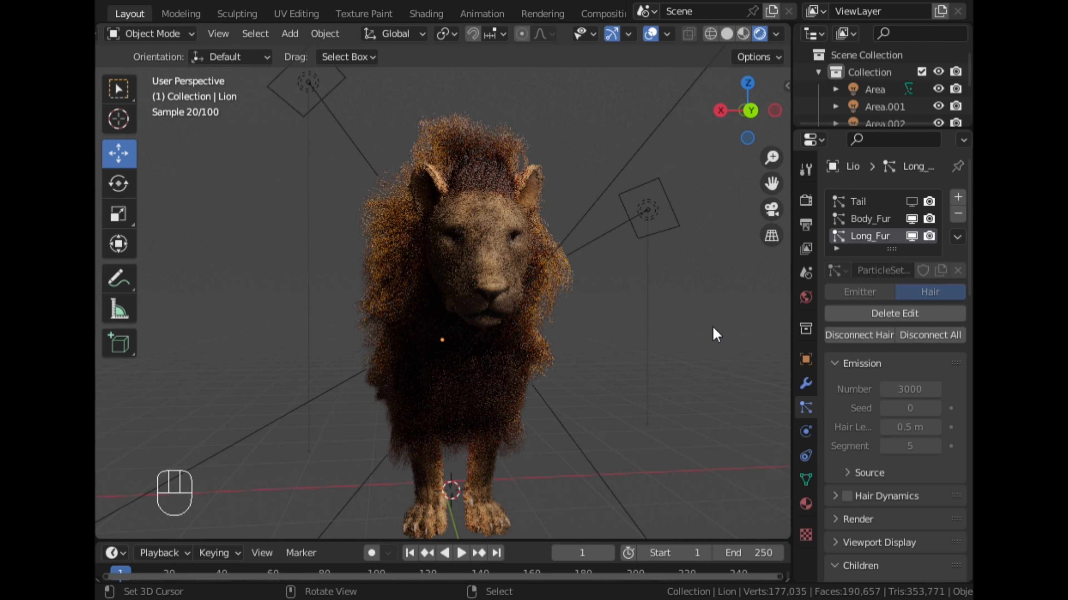
{"action": "middle_click_drag", "start_coordinate": [712, 334], "coordinate": [650, 346]}
- Enable viewport display of the Tail particle system and check the rendered lion from its side
{"action": "left_click", "coordinate": [772, 112]}
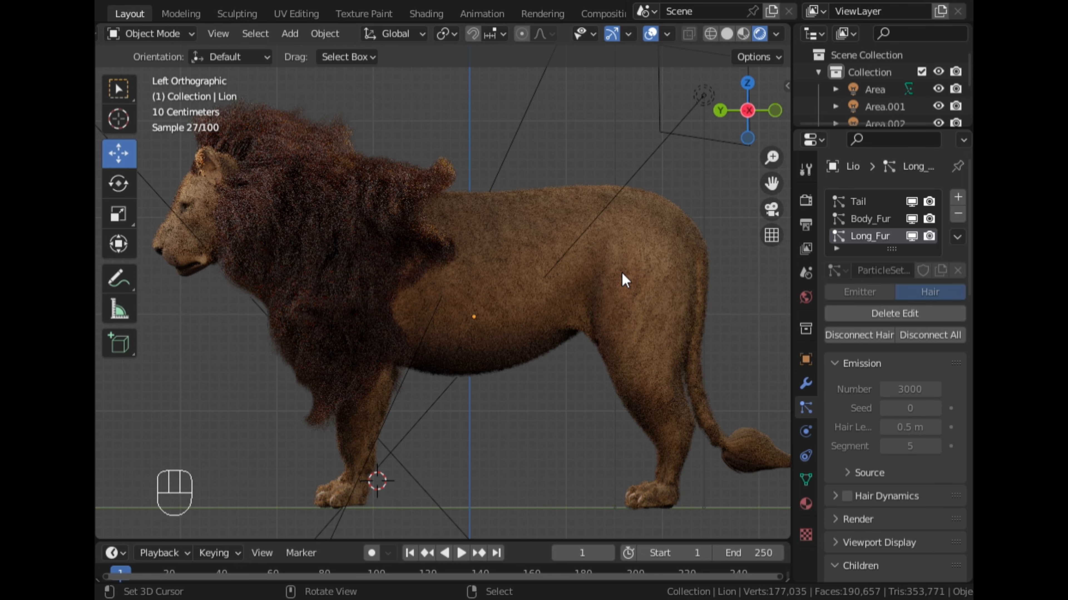
{"action": "middle_click_drag", "start_coordinate": [473, 196], "coordinate": [519, 206]}
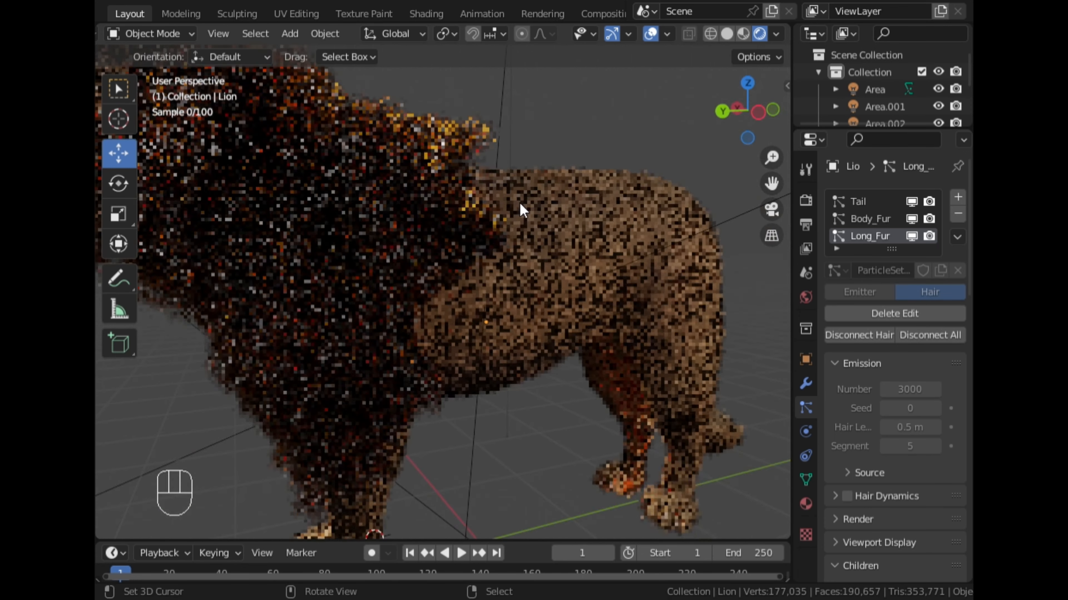
{"action": "scroll", "coordinate": [521, 205], "scroll_direction": "down", "scroll_amount": 5}
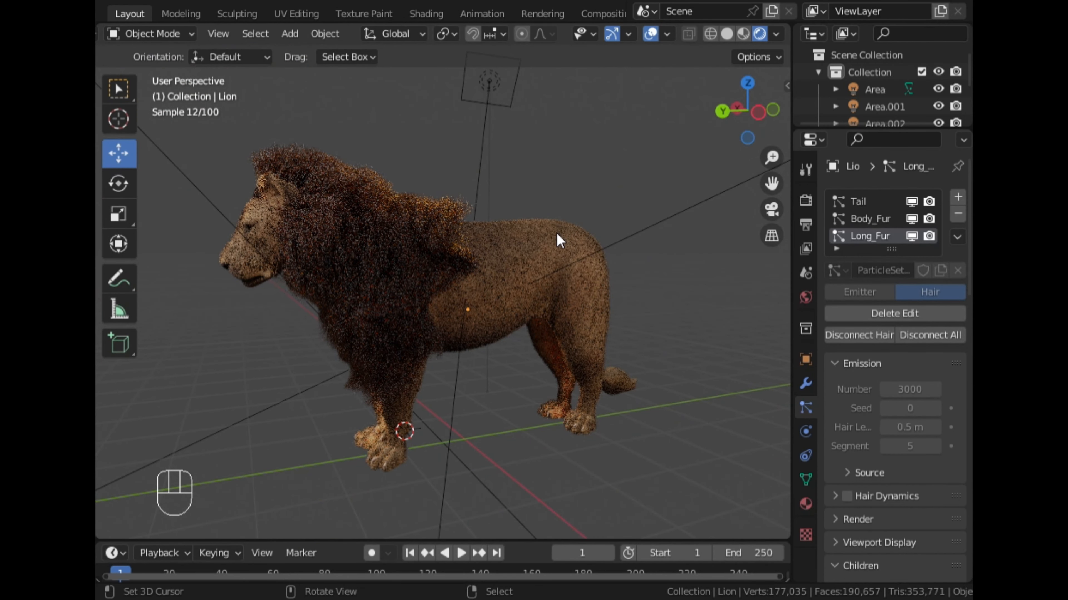
- Set the render material of the Tail particle system to Long_Fur
{"action": "left_click", "coordinate": [861, 205]}
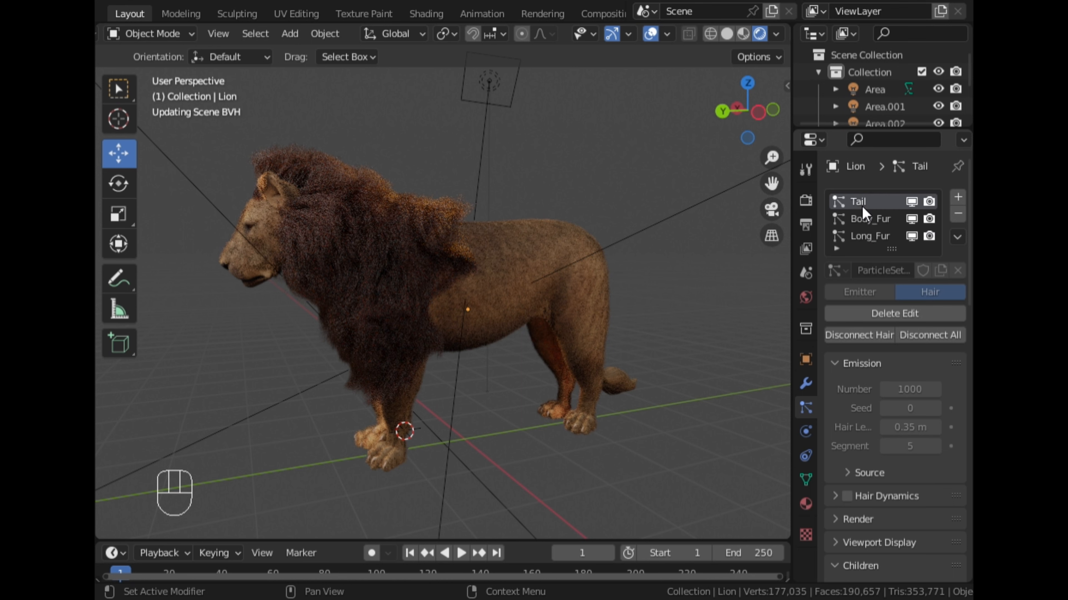
{"action": "left_click", "coordinate": [869, 521]}
{"action": "scroll", "coordinate": [879, 494], "scroll_direction": "down", "scroll_amount": 5}
{"action": "left_click", "coordinate": [913, 429]}
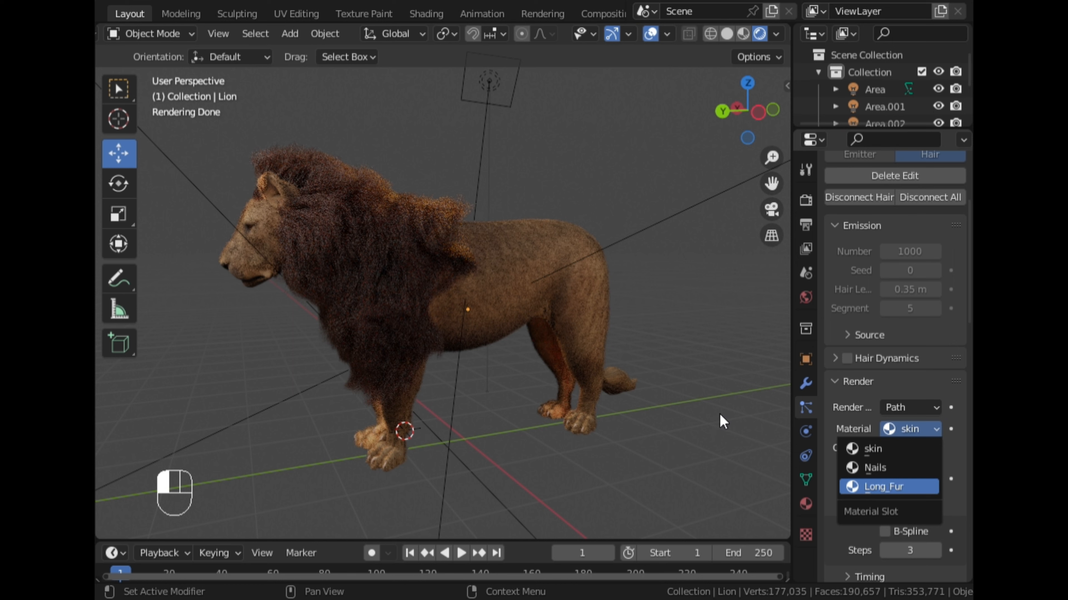
{"action": "key", "text": "Return"}
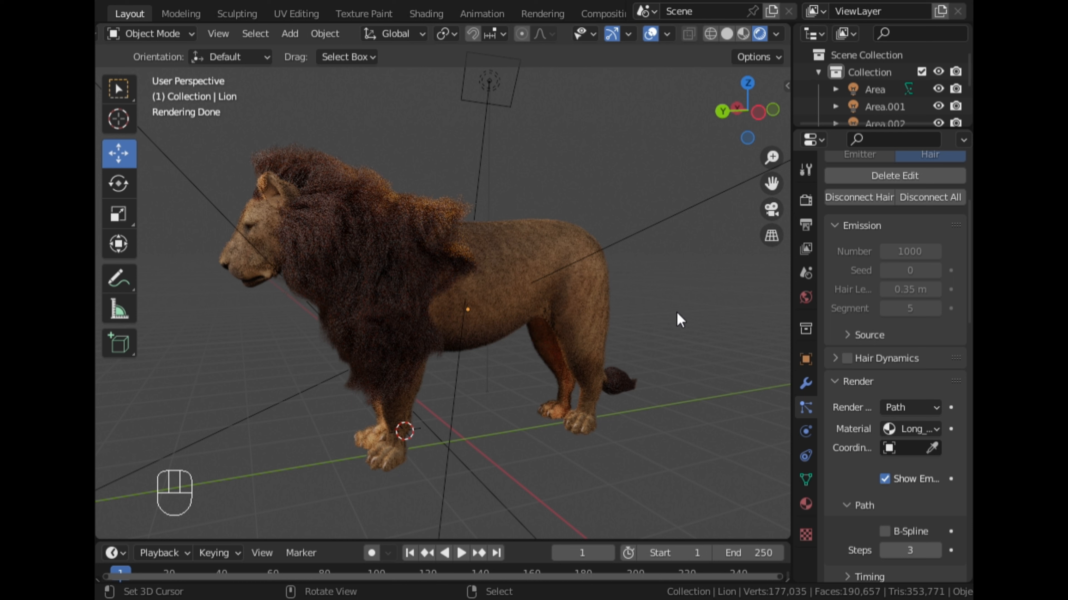
- Inspect the tail tuft up close from the left orthographic view in rendered shading
{"action": "left_click", "coordinate": [727, 34]}
{"action": "left_click", "coordinate": [759, 112]}
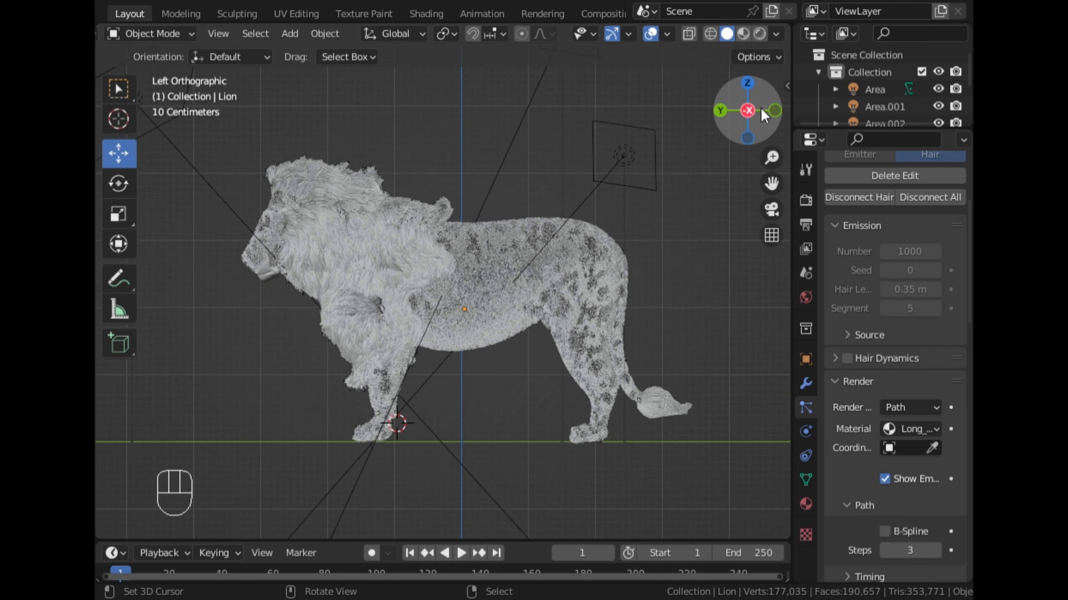
{"action": "left_click_drag", "start_coordinate": [773, 183], "coordinate": [564, 110]}
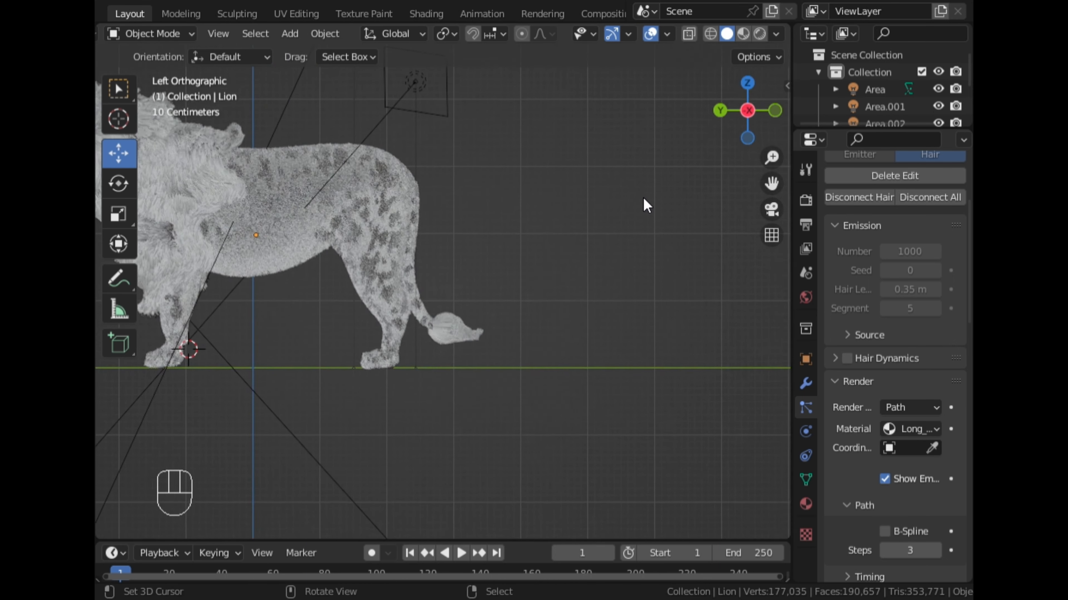
{"action": "scroll", "coordinate": [649, 164], "scroll_direction": "up", "scroll_amount": 4}
{"action": "left_click", "coordinate": [759, 35]}
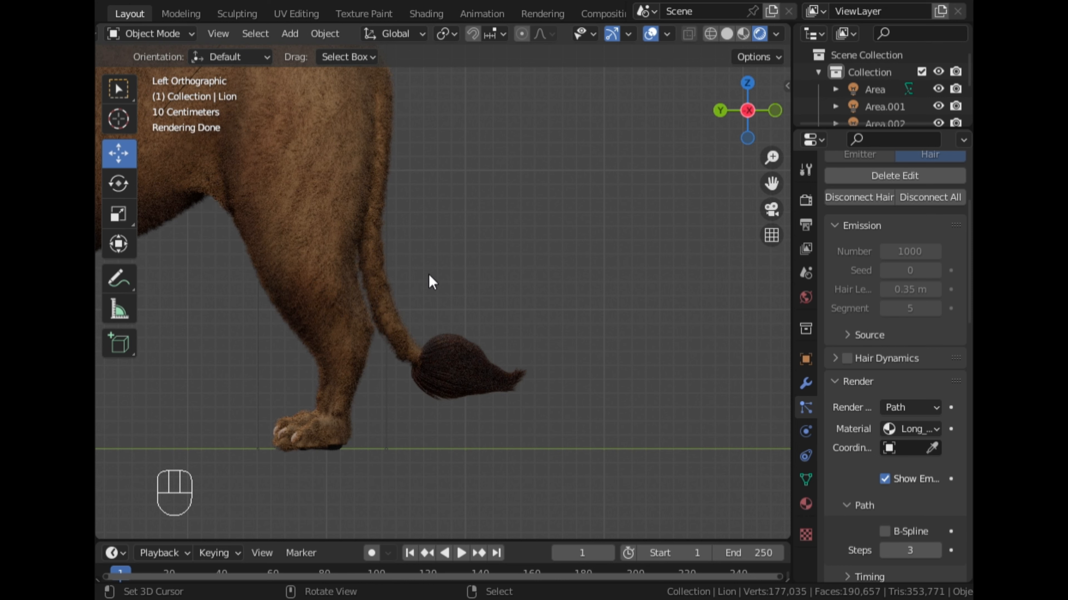
- Hide the Body_Fur particles in the solid-shaded viewport and save the file
{"action": "scroll", "coordinate": [431, 281], "scroll_direction": "down", "scroll_amount": 6}
{"action": "middle_click_drag", "start_coordinate": [388, 258], "coordinate": [524, 277]}
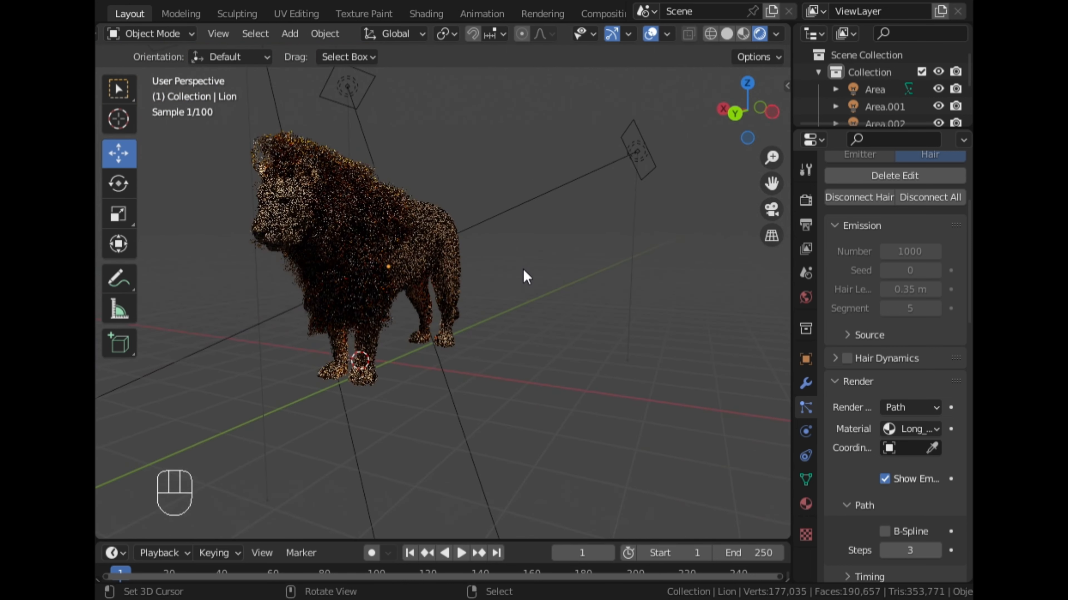
{"action": "left_click", "coordinate": [727, 33]}
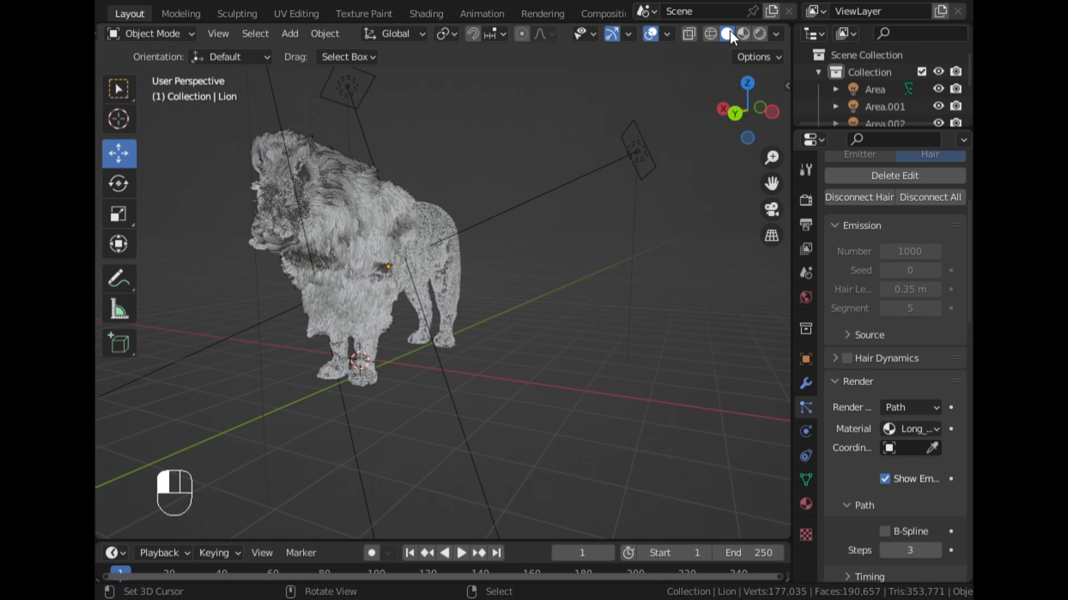
{"action": "scroll", "coordinate": [846, 271], "scroll_direction": "up", "scroll_amount": 7}
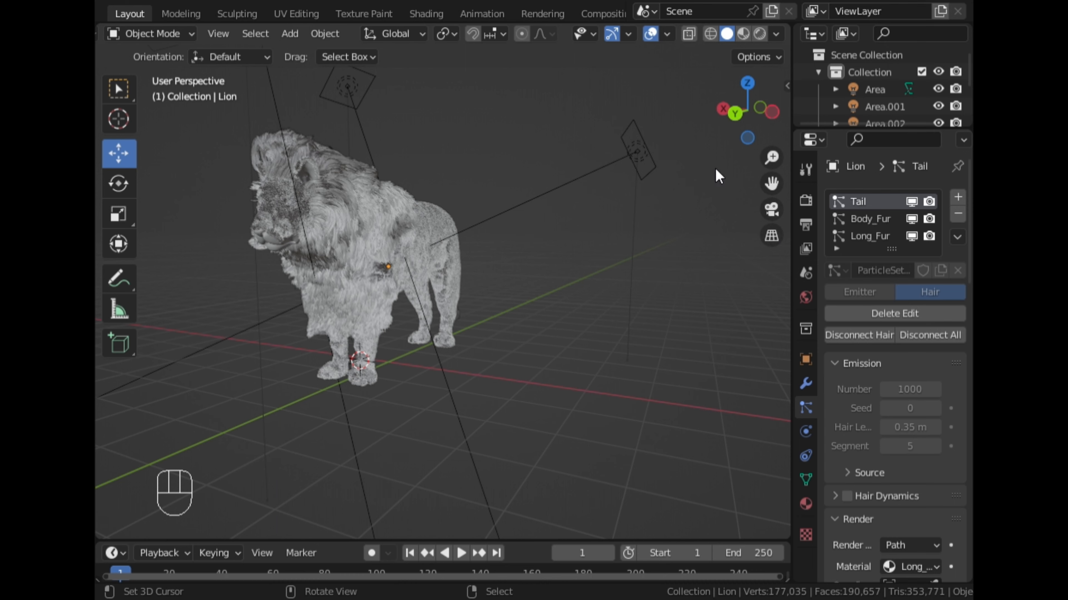
{"action": "left_click_drag", "start_coordinate": [773, 183], "coordinate": [847, 208]}
{"action": "scroll", "coordinate": [714, 210], "scroll_direction": "up", "scroll_amount": 3}
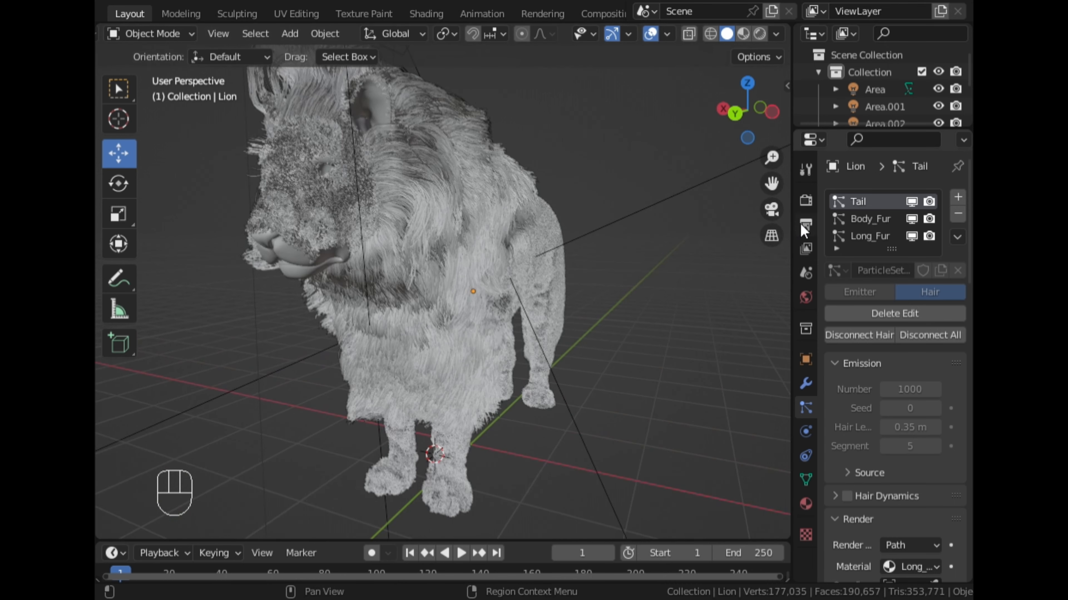
{"action": "left_click", "coordinate": [912, 218]}
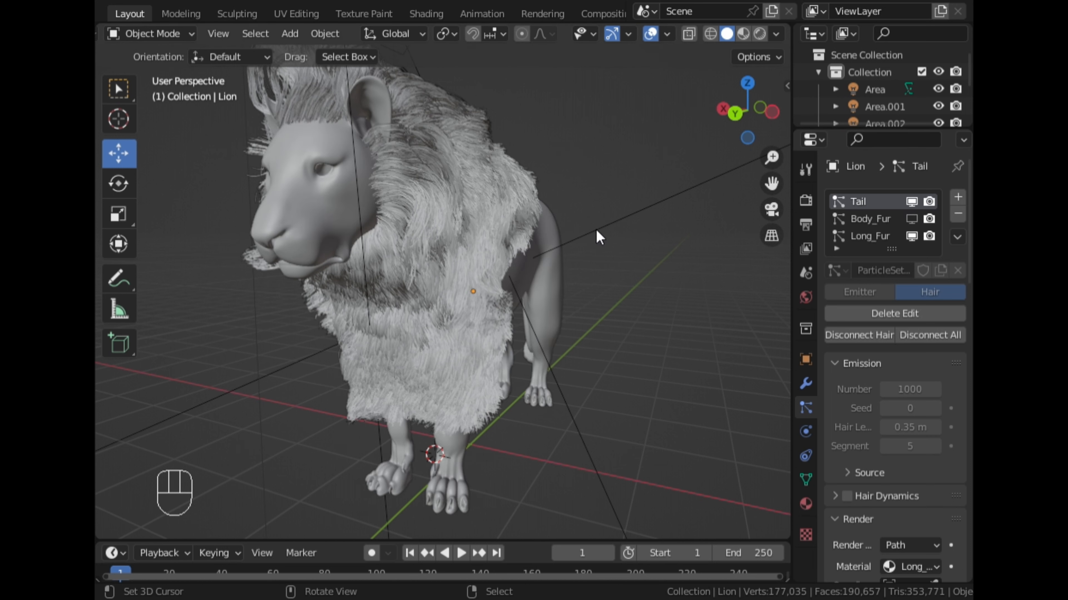
{"action": "scroll", "coordinate": [592, 228], "scroll_direction": "down", "scroll_amount": 3}
{"action": "key", "text": "ctrl+s"}
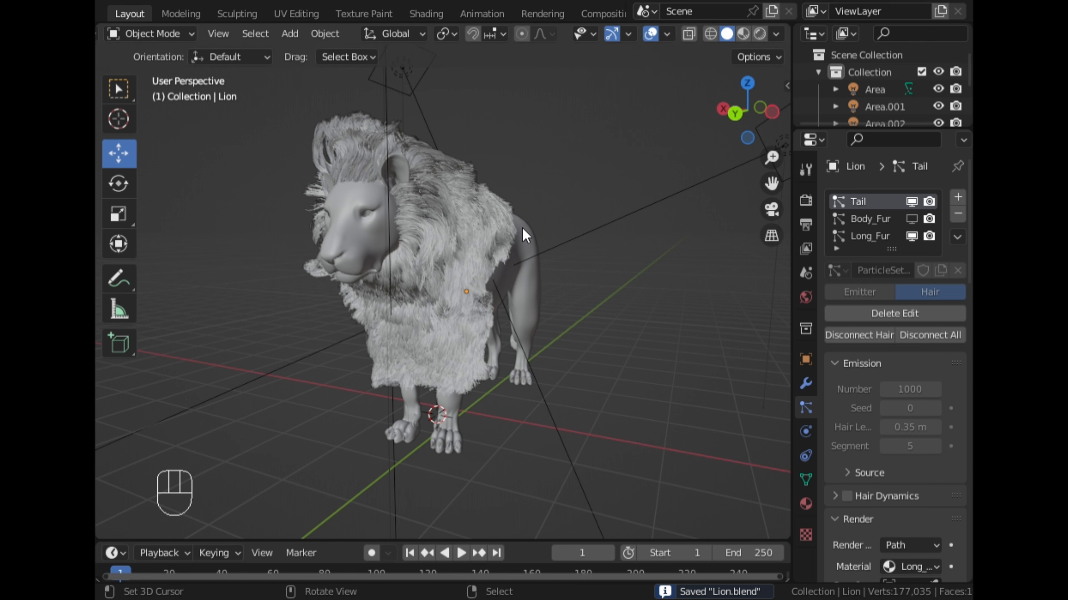
- Look over the mane and tail hair in solid shading from the lion's front and side orthographic views
{"action": "middle_click_drag", "start_coordinate": [521, 226], "coordinate": [453, 243]}
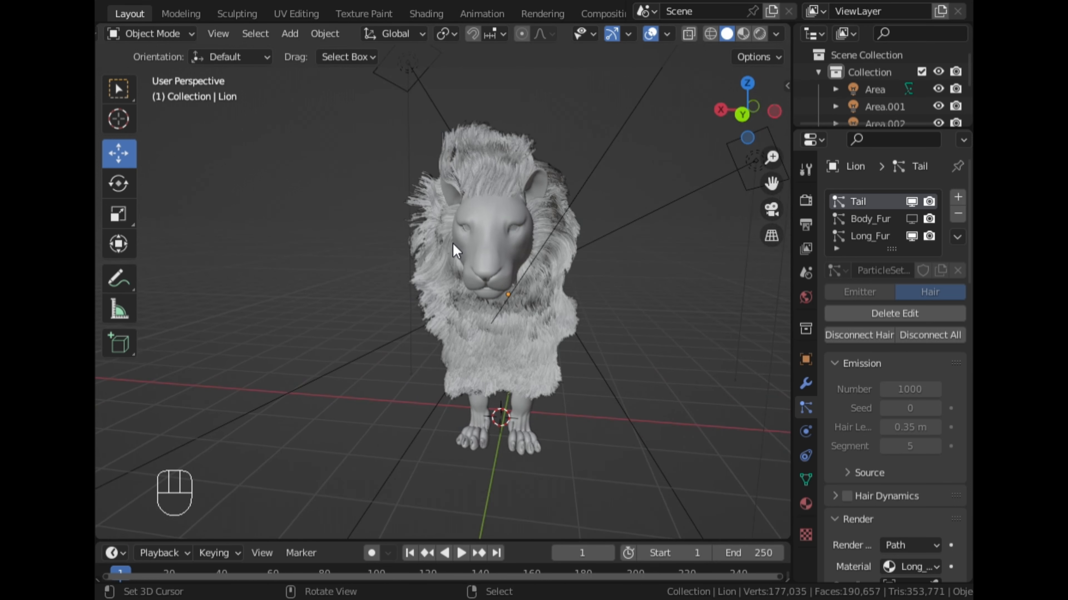
{"action": "left_click", "coordinate": [741, 115]}
{"action": "scroll", "coordinate": [667, 174], "scroll_direction": "up", "scroll_amount": 4}
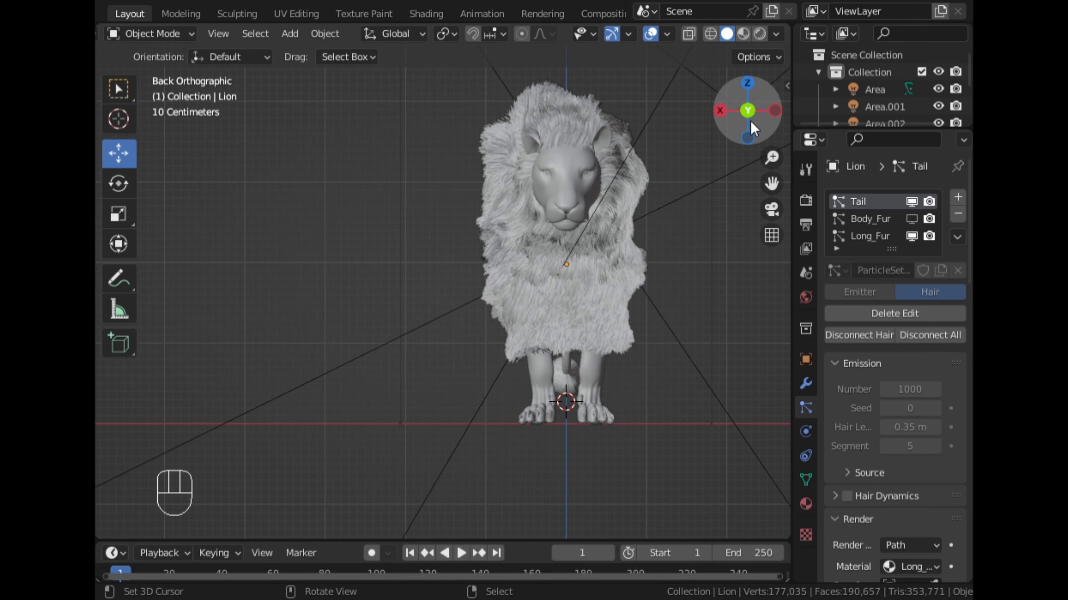
{"action": "left_click", "coordinate": [774, 110]}
{"action": "scroll", "coordinate": [715, 168], "scroll_direction": "down", "scroll_amount": 3}
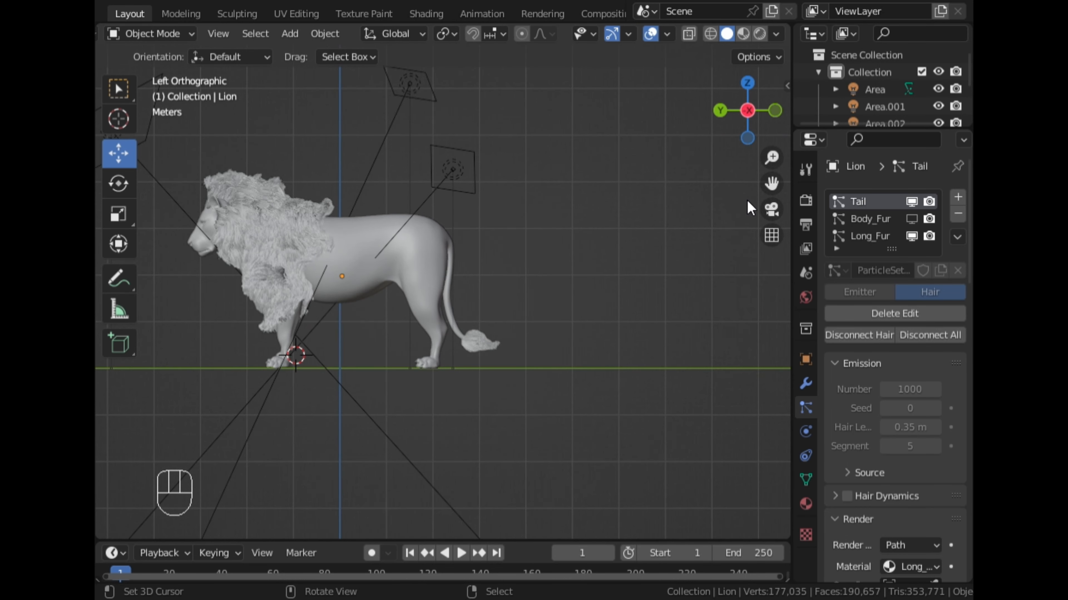
{"action": "left_click_drag", "start_coordinate": [772, 188], "coordinate": [909, 174]}
{"action": "scroll", "coordinate": [604, 218], "scroll_direction": "up", "scroll_amount": 3}
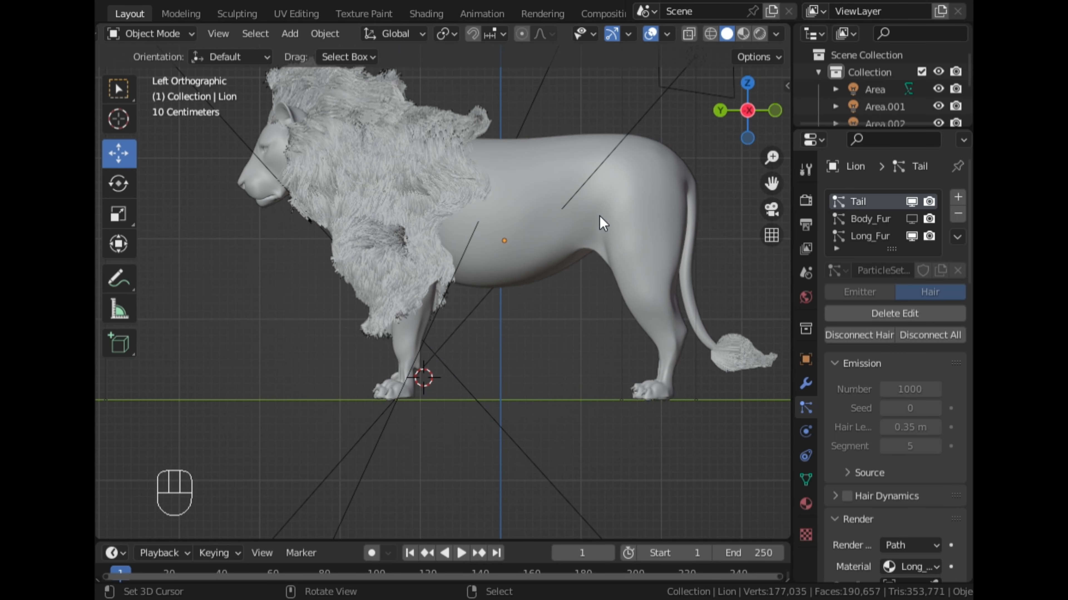